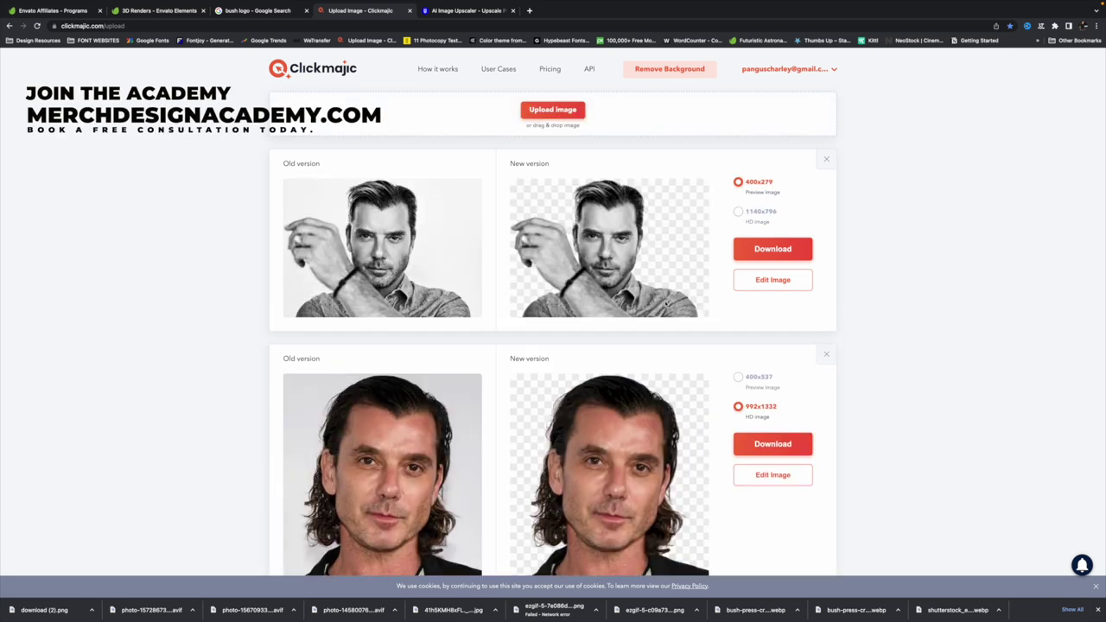
Download the background-free black-and-white portrait of the man with the raised hand as the 1140x796 HD image
{"action": "left_click", "coordinate": [738, 211]}
{"action": "left_click", "coordinate": [758, 255]}
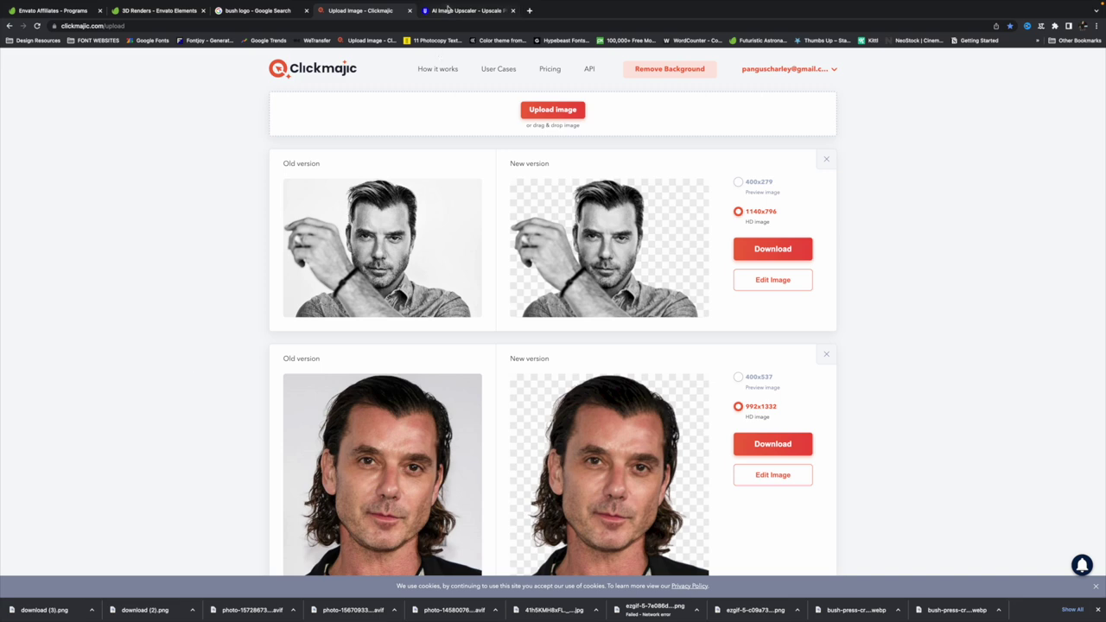
{"action": "left_click", "coordinate": [448, 9]}
{"action": "left_click", "coordinate": [320, 12]}
{"action": "scroll", "coordinate": [170, 279], "scroll_direction": "down", "scroll_amount": 3}
{"action": "scroll", "coordinate": [170, 279], "scroll_direction": "up", "scroll_amount": 3}
Search Google Images for "bush band photo 2022" in place of the bush logo search
{"action": "left_click", "coordinate": [240, 12]}
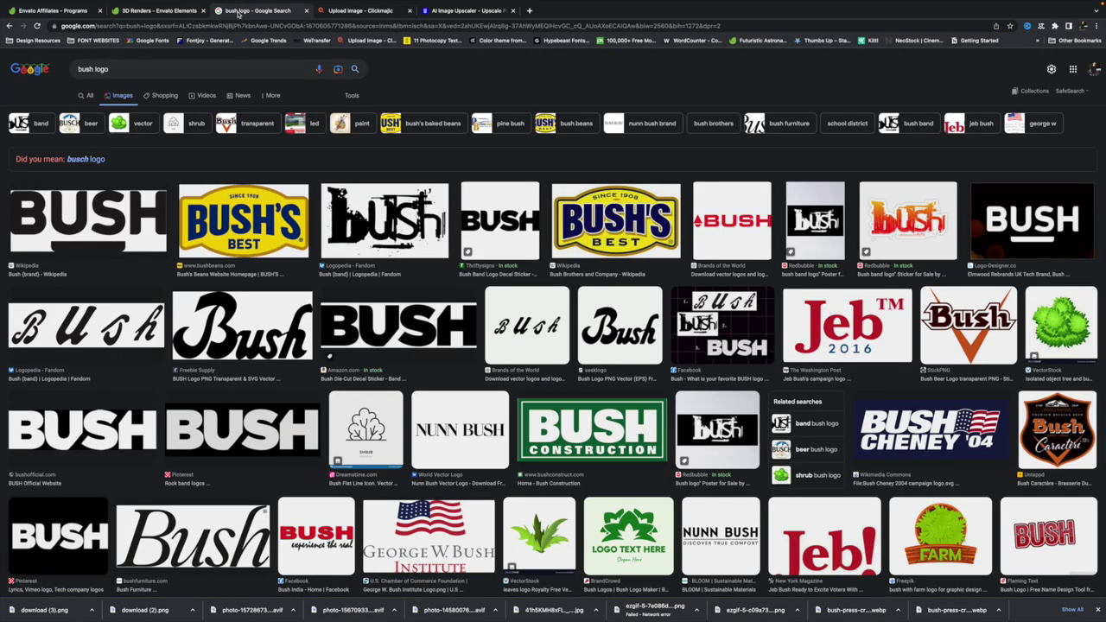
{"action": "left_click", "coordinate": [197, 67]}
{"action": "key", "text": "ctrl+a"}
{"action": "type", "text": "bush band"}
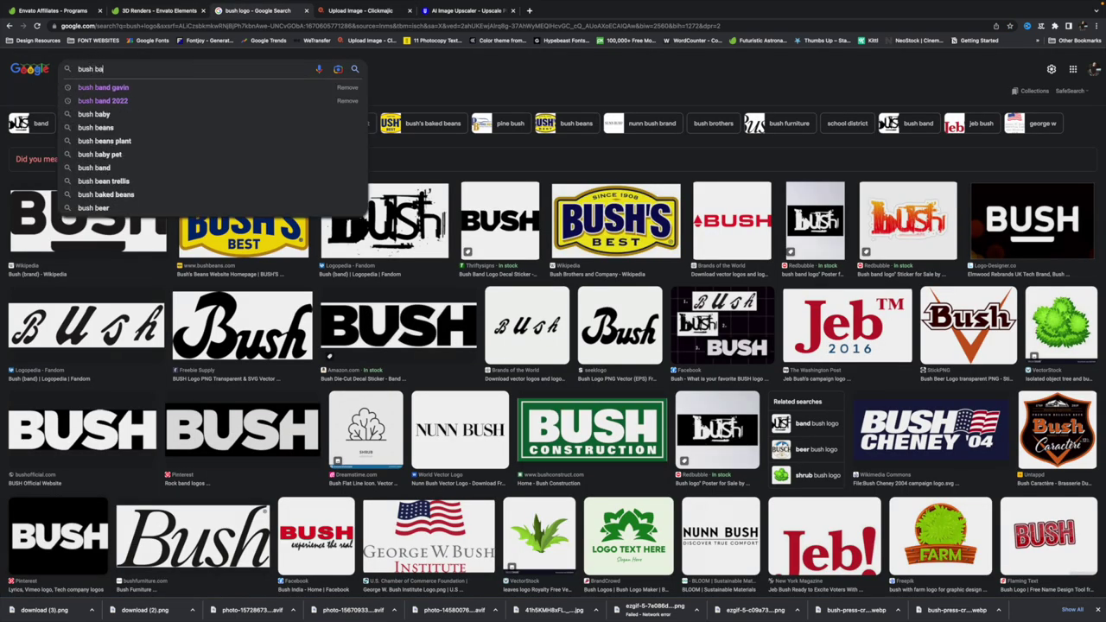
{"action": "type", "text": " photo 2022"}
{"action": "key", "text": "Return"}
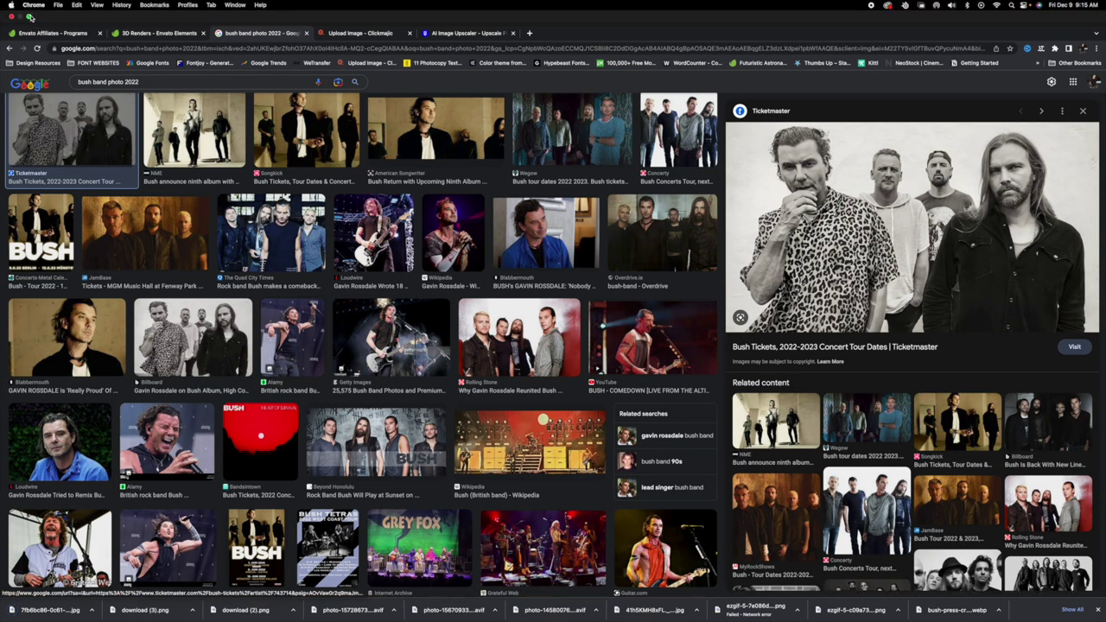
Shrink the browser window, check the downloaded band photo's file options, and switch to the Clickmajic background remover
{"action": "left_click", "coordinate": [31, 16]}
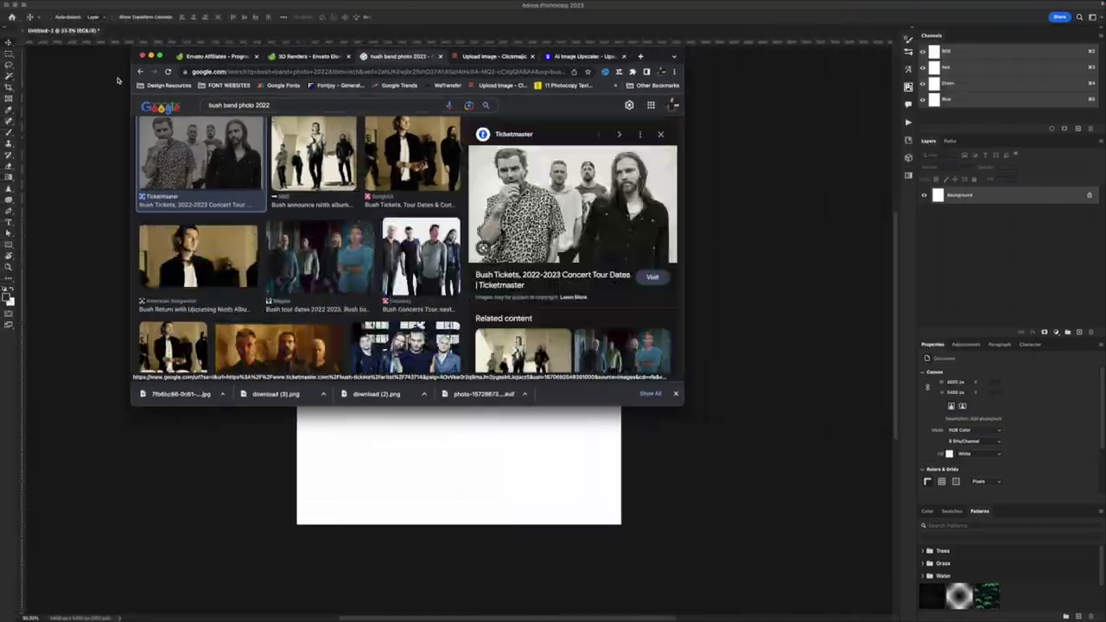
{"action": "left_click", "coordinate": [221, 394]}
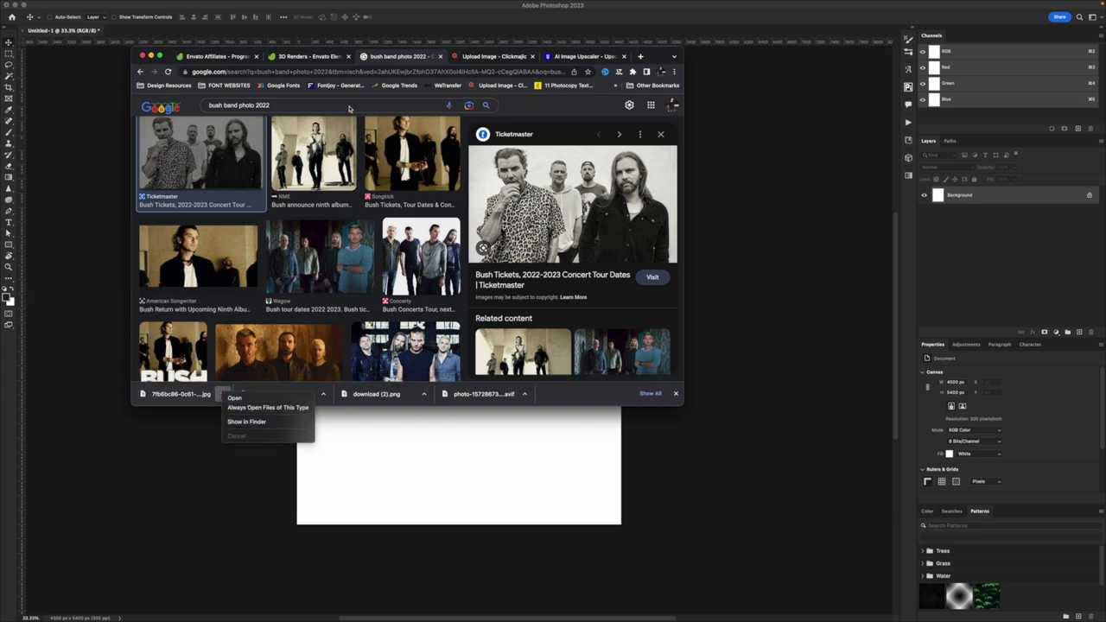
{"action": "left_click", "coordinate": [508, 60]}
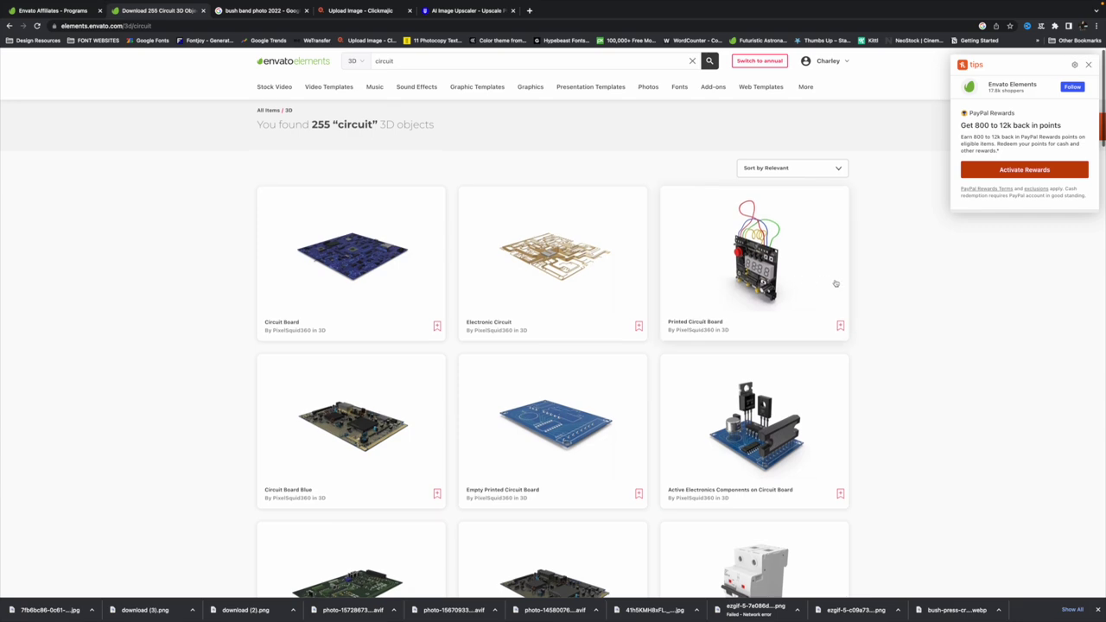
Browse the circuit 3D objects on Envato Elements, open the Printed Circuit Board item, and load its 360 render
{"action": "scroll", "coordinate": [923, 341], "scroll_direction": "down", "scroll_amount": 5}
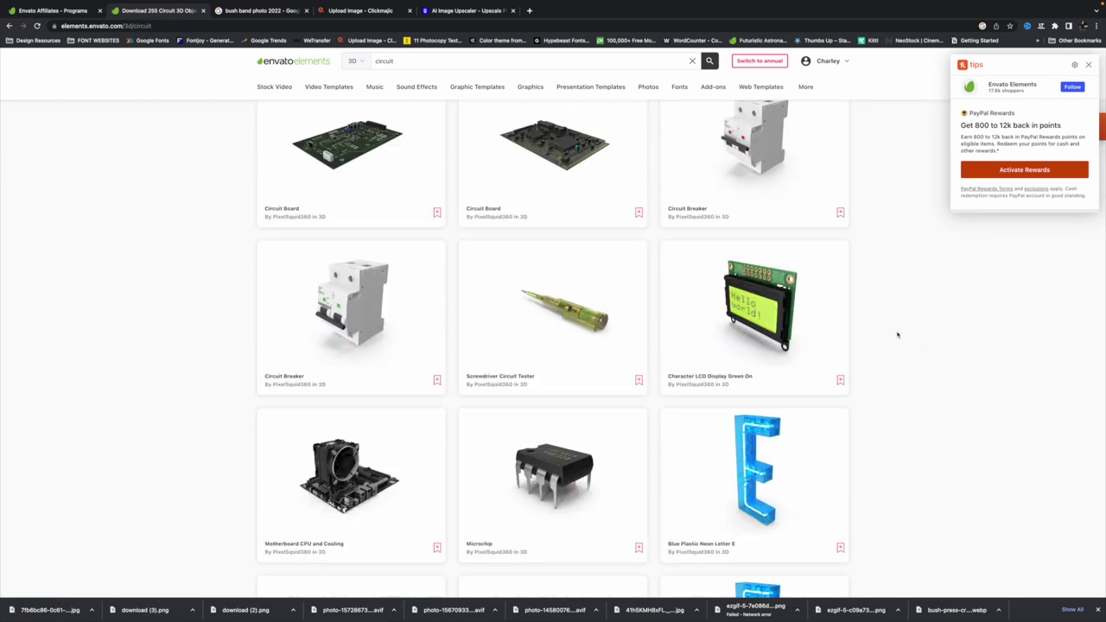
{"action": "scroll", "coordinate": [897, 332], "scroll_direction": "down", "scroll_amount": 3}
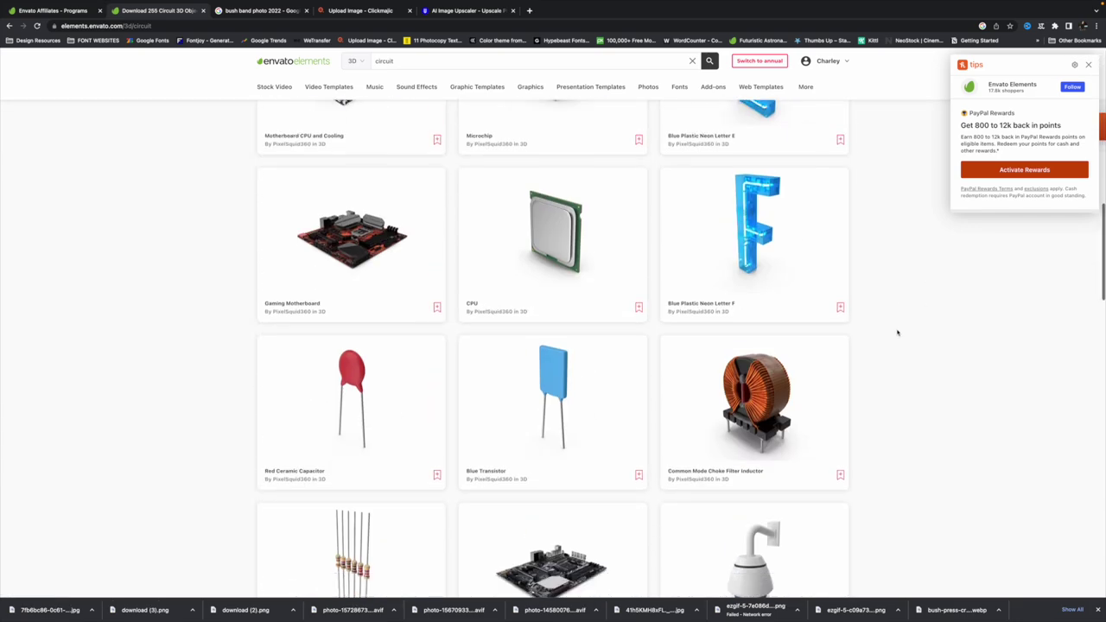
{"action": "scroll", "coordinate": [904, 328], "scroll_direction": "down", "scroll_amount": 5}
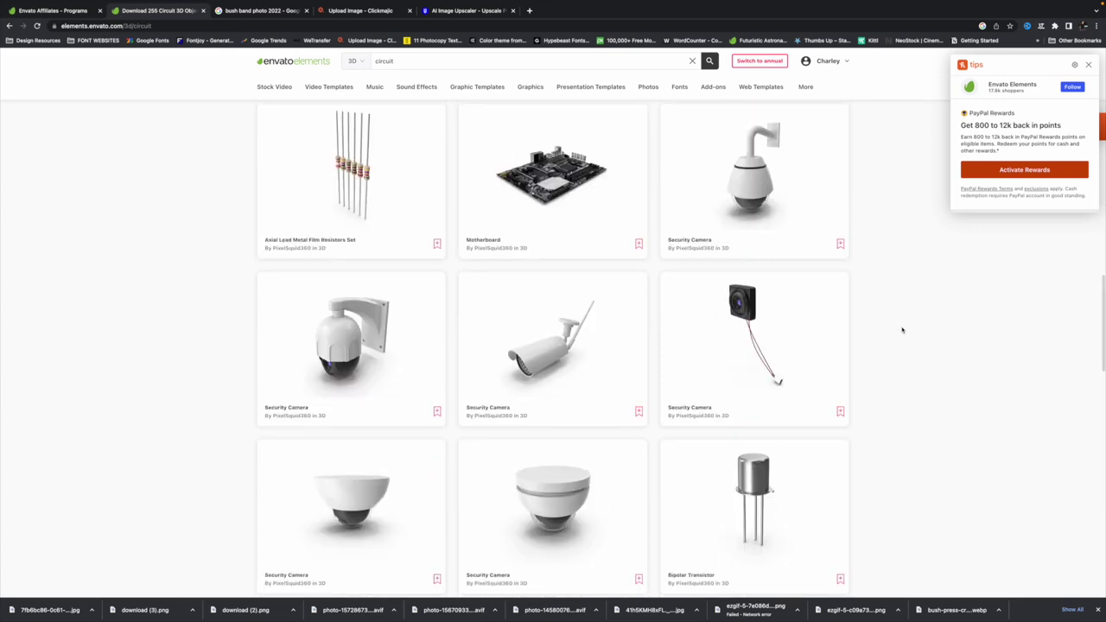
{"action": "scroll", "coordinate": [902, 330], "scroll_direction": "down", "scroll_amount": 4}
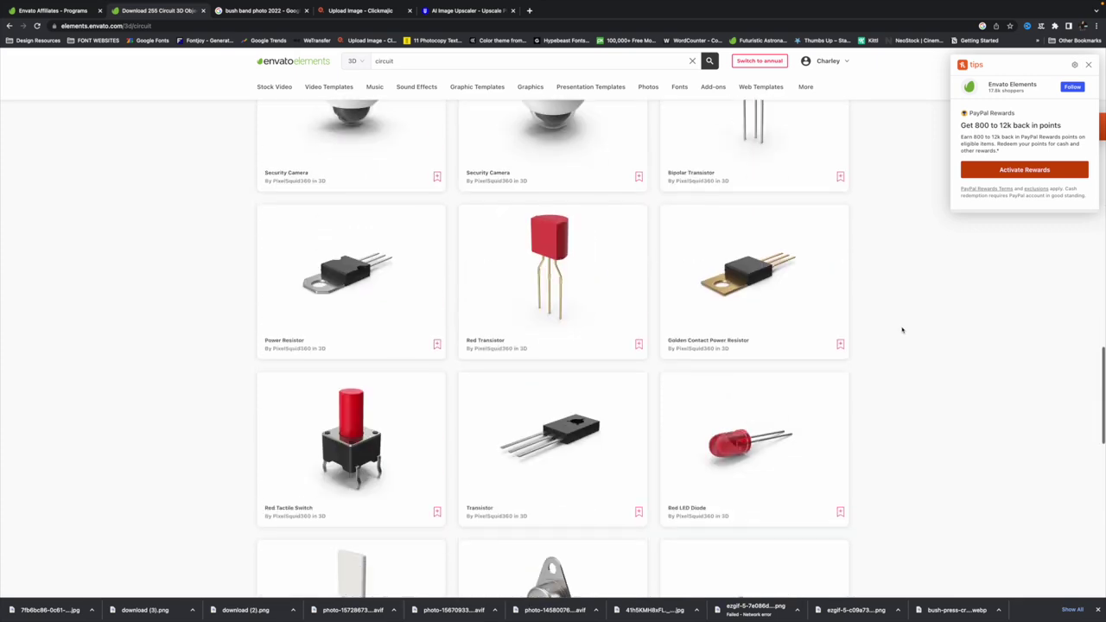
{"action": "scroll", "coordinate": [903, 330], "scroll_direction": "down", "scroll_amount": 5}
{"action": "scroll", "coordinate": [903, 330], "scroll_direction": "down", "scroll_amount": 5}
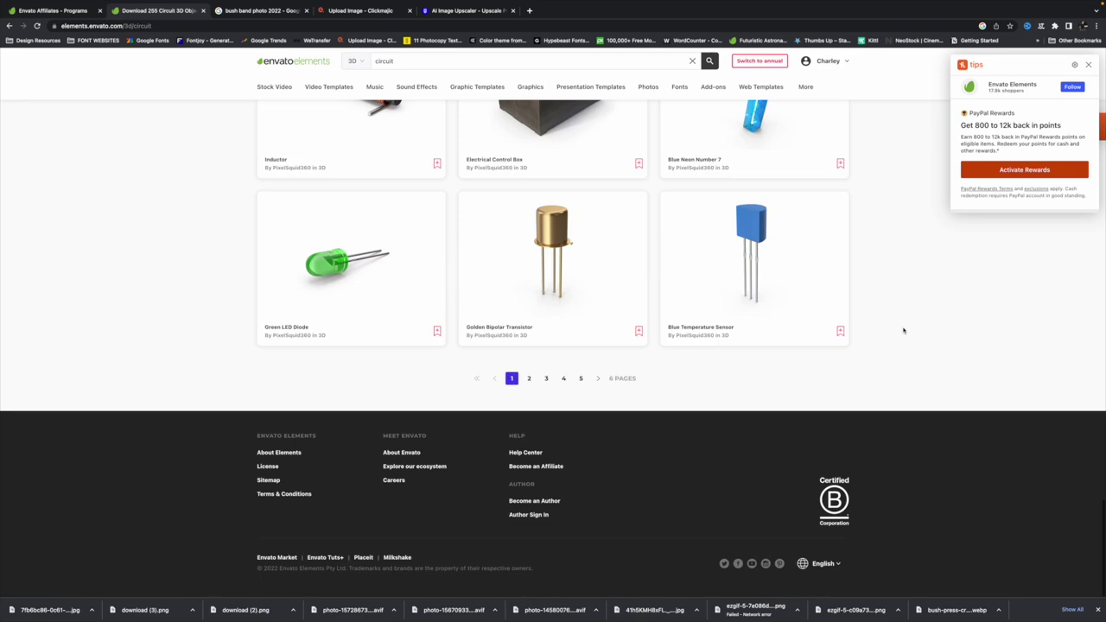
{"action": "scroll", "coordinate": [902, 330], "scroll_direction": "up", "scroll_amount": 15}
{"action": "left_click", "coordinate": [765, 289]}
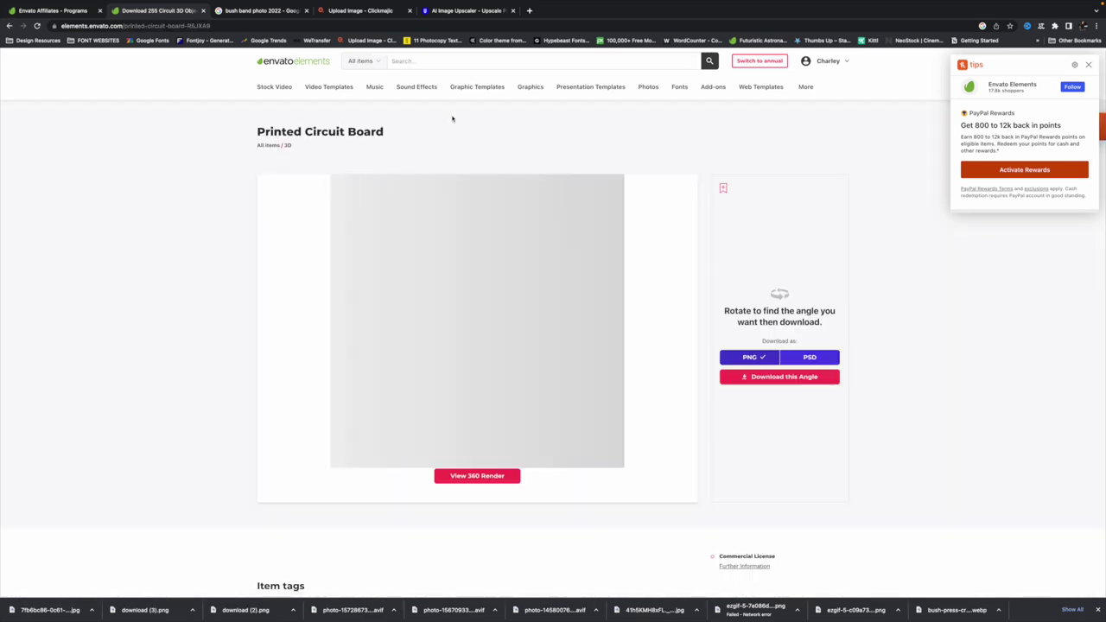
{"action": "left_click", "coordinate": [498, 476]}
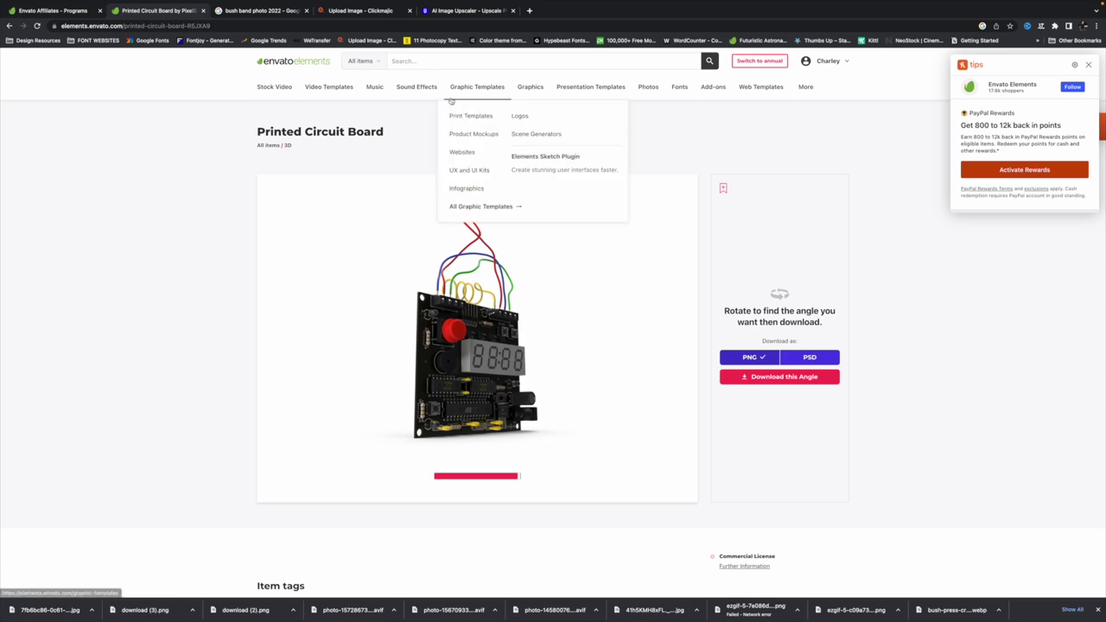
Detach the Clickmajic page into its own window and place it beside the Printed Circuit Board render
{"action": "left_click", "coordinate": [463, 11]}
{"action": "left_click", "coordinate": [367, 11]}
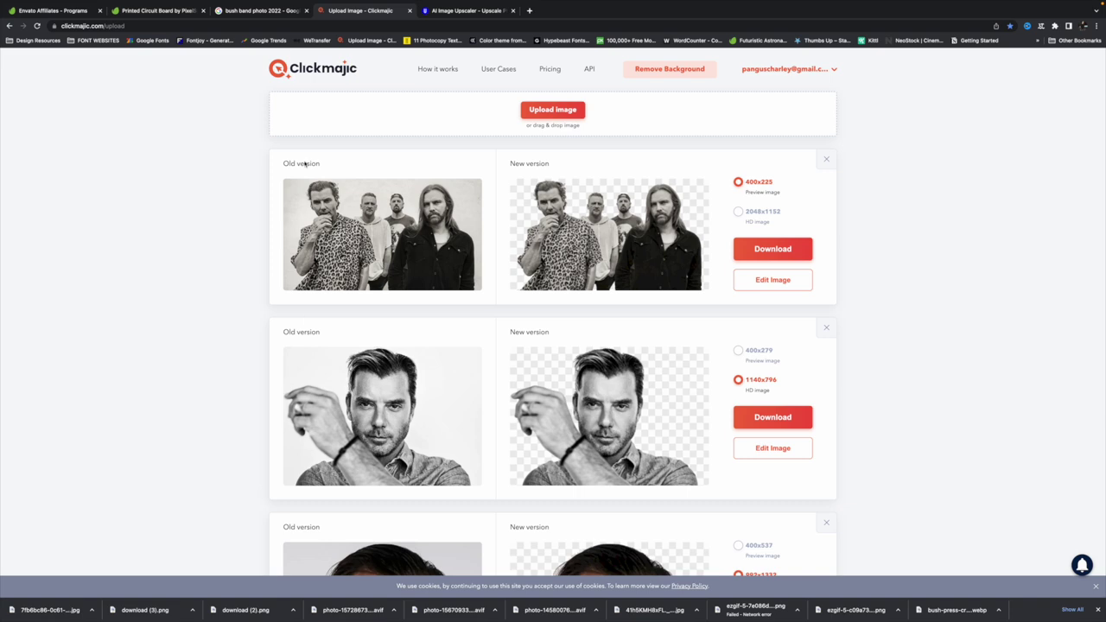
{"action": "left_click_drag", "start_coordinate": [356, 10], "coordinate": [350, 132]}
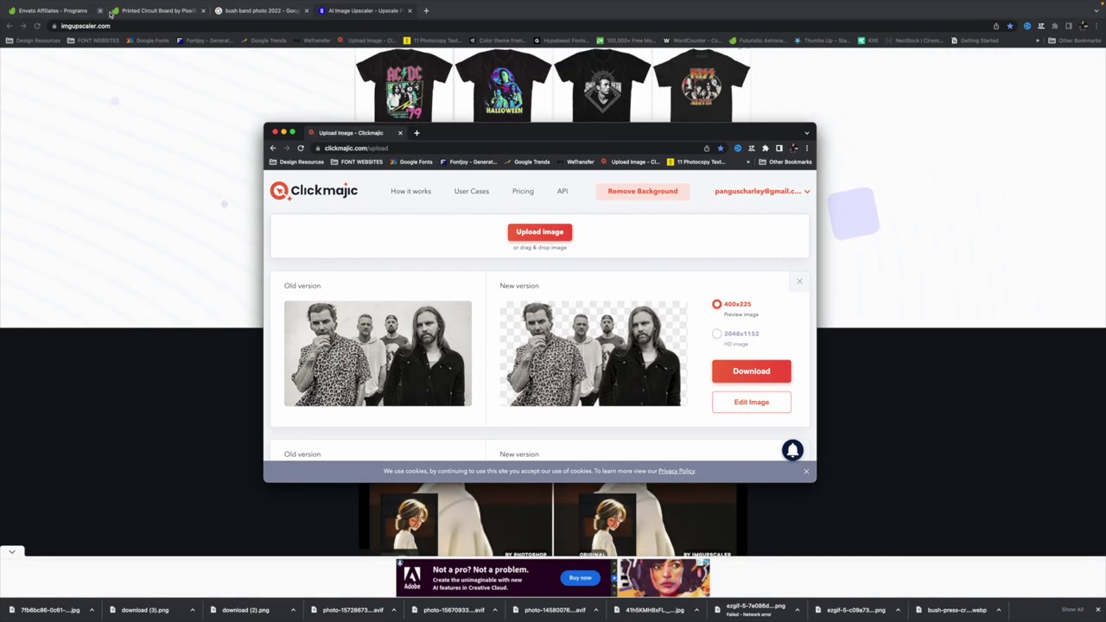
{"action": "left_click", "coordinate": [137, 13]}
{"action": "left_click", "coordinate": [446, 149]}
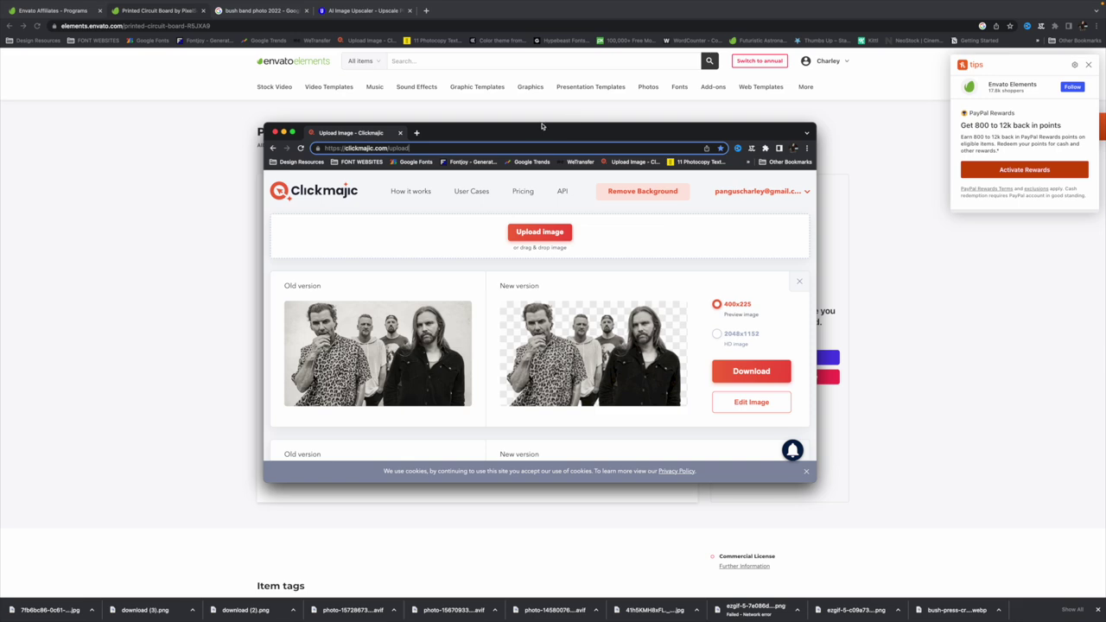
{"action": "left_click_drag", "start_coordinate": [542, 126], "coordinate": [813, 59]}
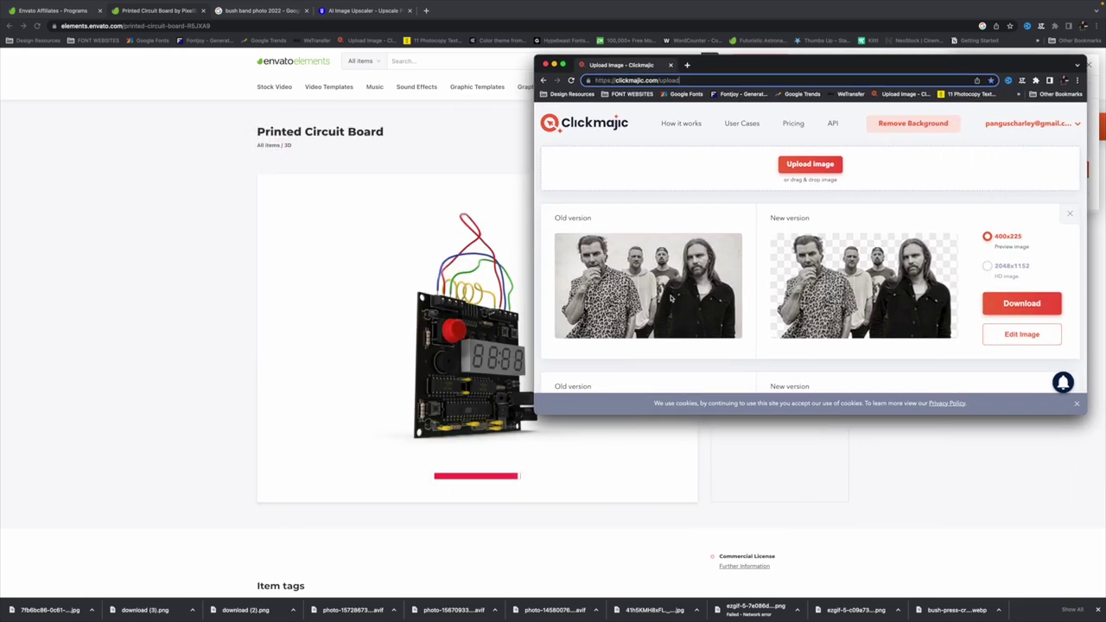
Look through the band and portrait cut-outs on the Clickmajic page against the 3D object pages
{"action": "scroll", "coordinate": [670, 299], "scroll_direction": "down", "scroll_amount": 5}
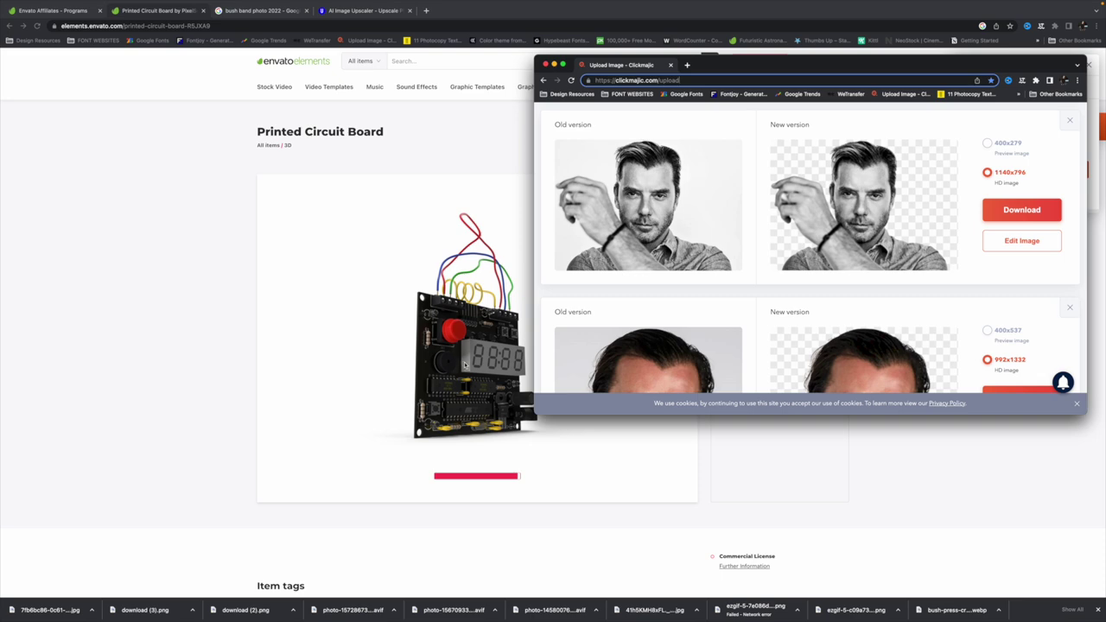
{"action": "left_click", "coordinate": [467, 362]}
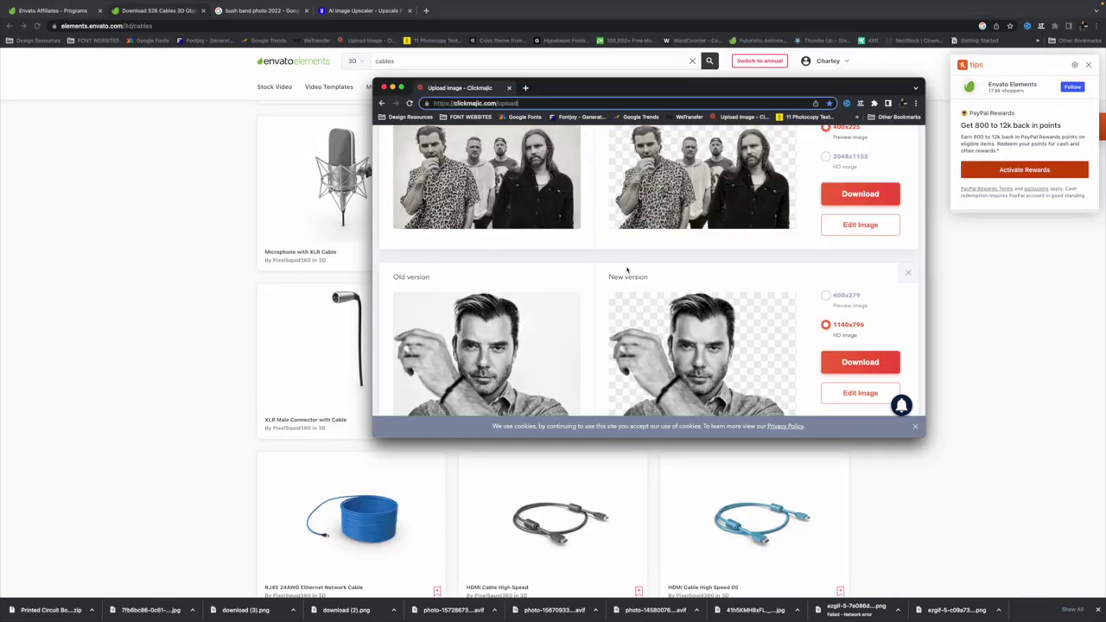
{"action": "scroll", "coordinate": [627, 270], "scroll_direction": "down", "scroll_amount": 4}
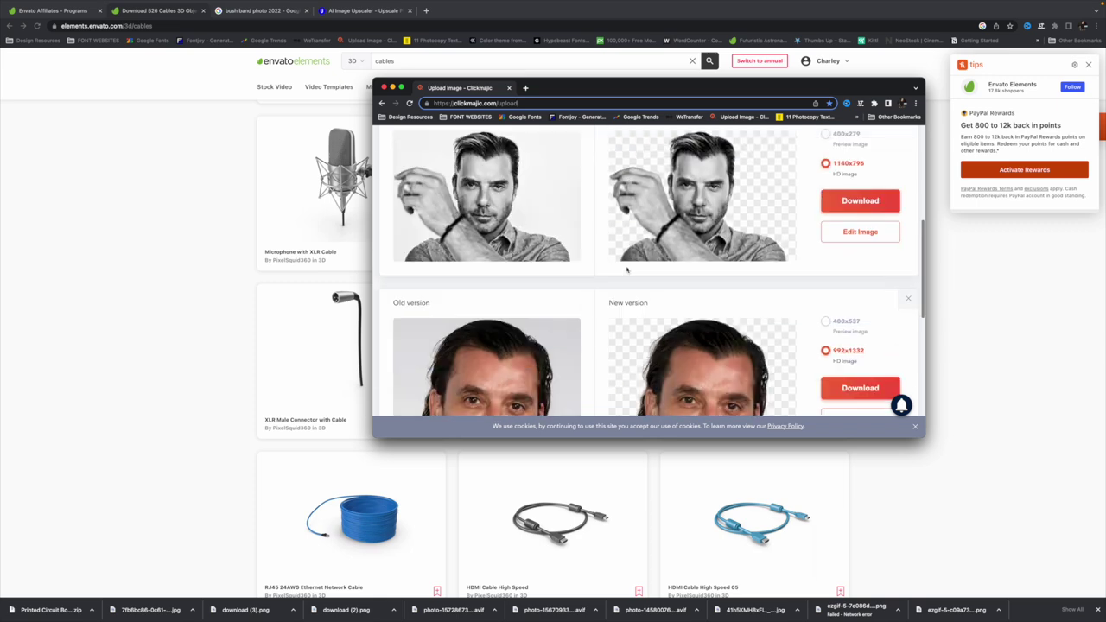
{"action": "scroll", "coordinate": [627, 270], "scroll_direction": "down", "scroll_amount": 5}
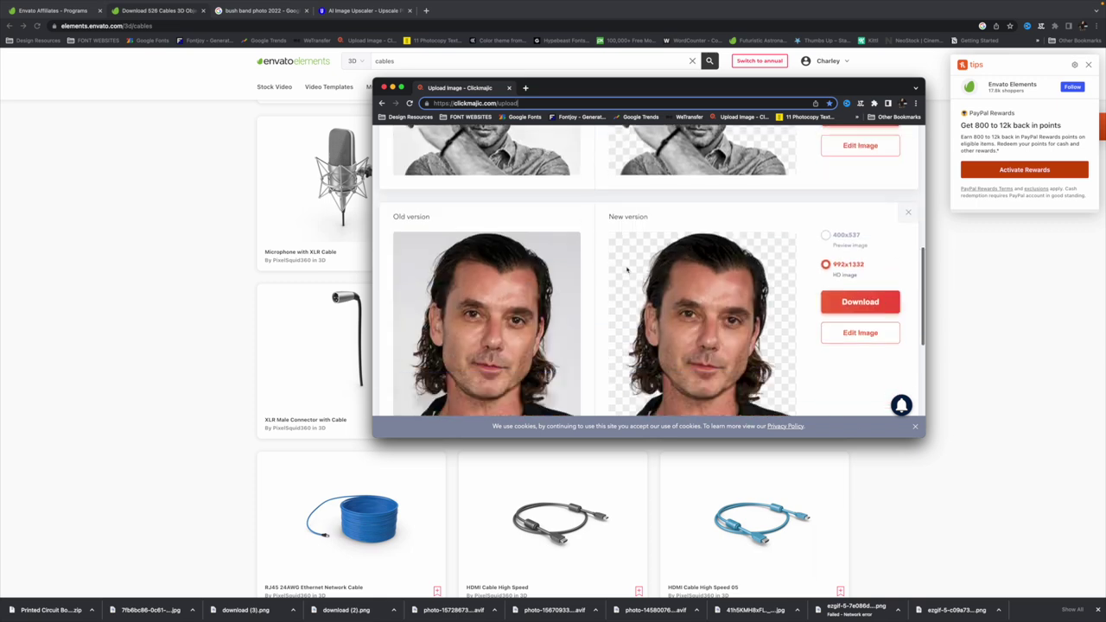
{"action": "scroll", "coordinate": [627, 270], "scroll_direction": "up", "scroll_amount": 10}
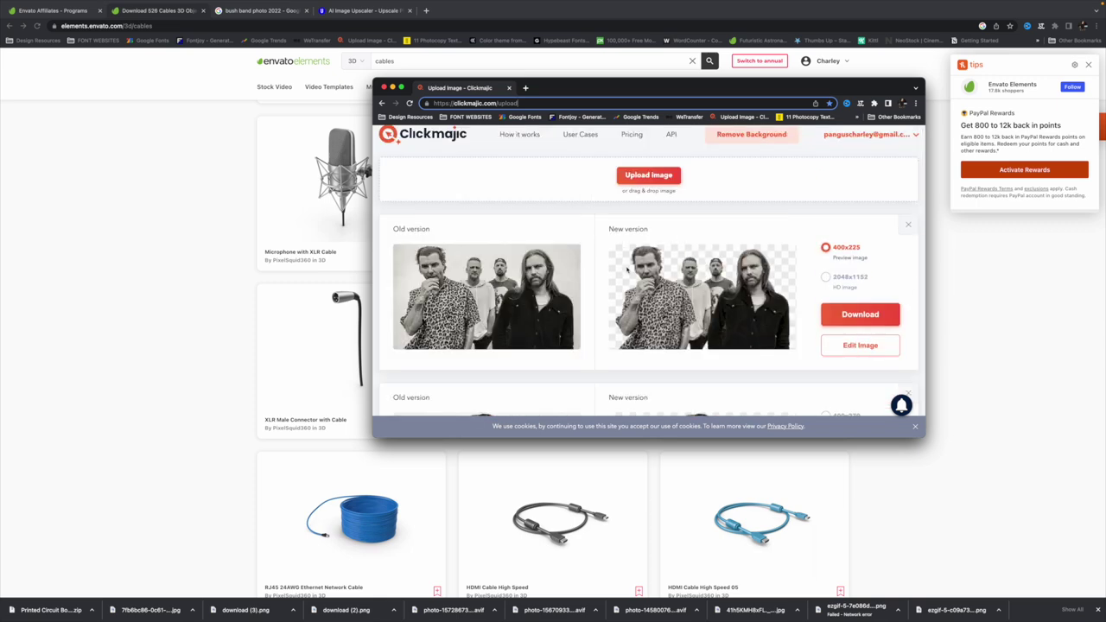
{"action": "scroll", "coordinate": [627, 270], "scroll_direction": "down", "scroll_amount": 5}
Read through the lyrics of Bush's song "More Than Machines" for phrases that suit the design
{"action": "left_click", "coordinate": [151, 194]}
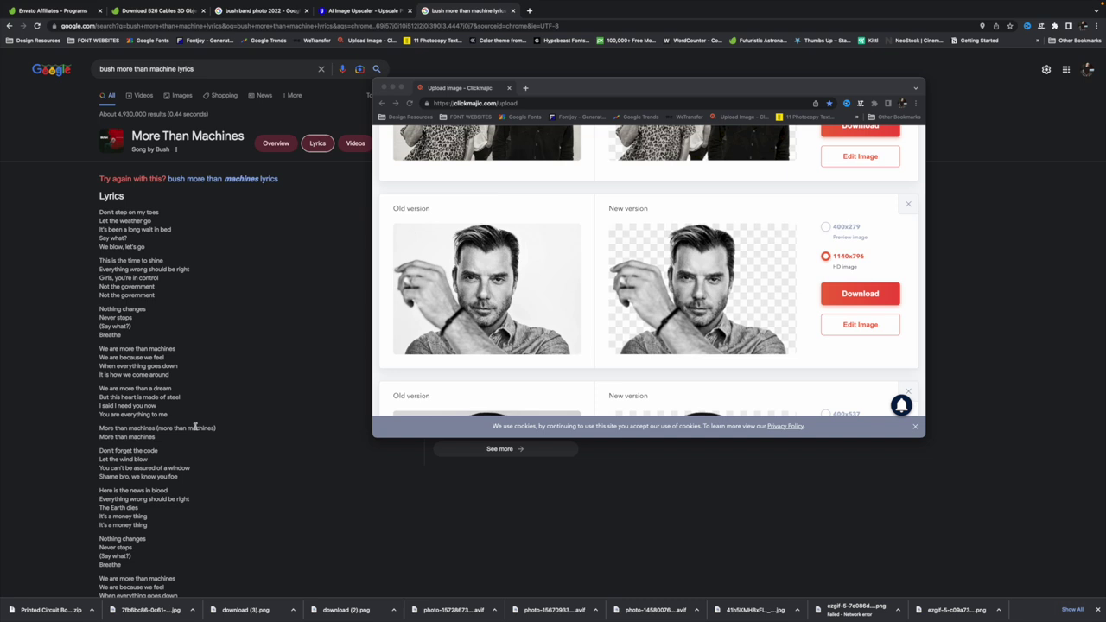
{"action": "scroll", "coordinate": [195, 427], "scroll_direction": "down", "scroll_amount": 4}
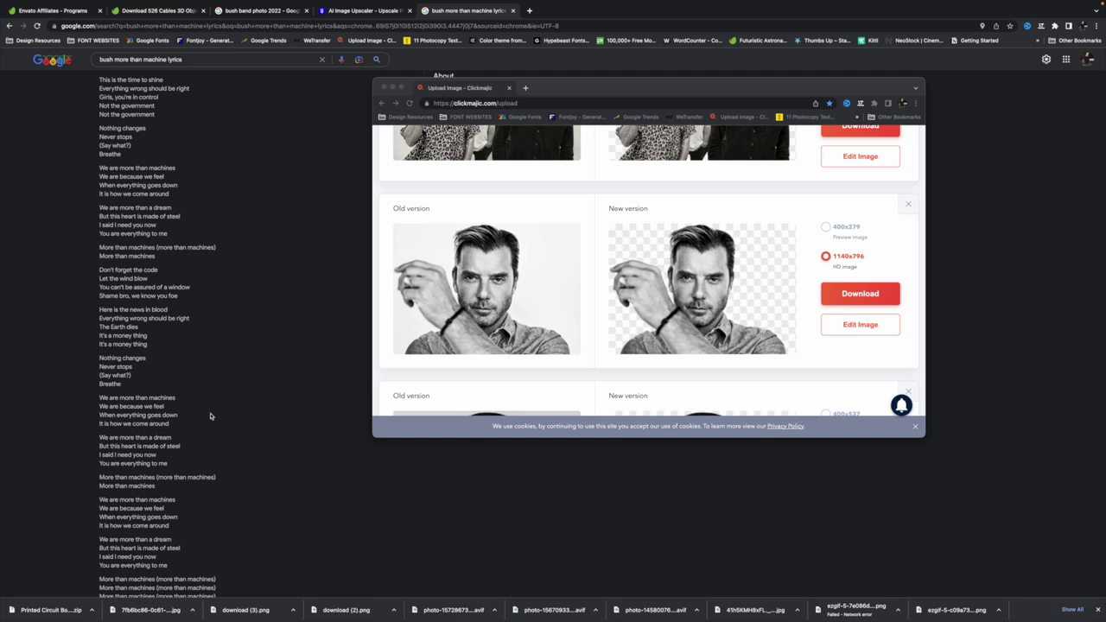
{"action": "scroll", "coordinate": [464, 390], "scroll_direction": "up", "scroll_amount": 5}
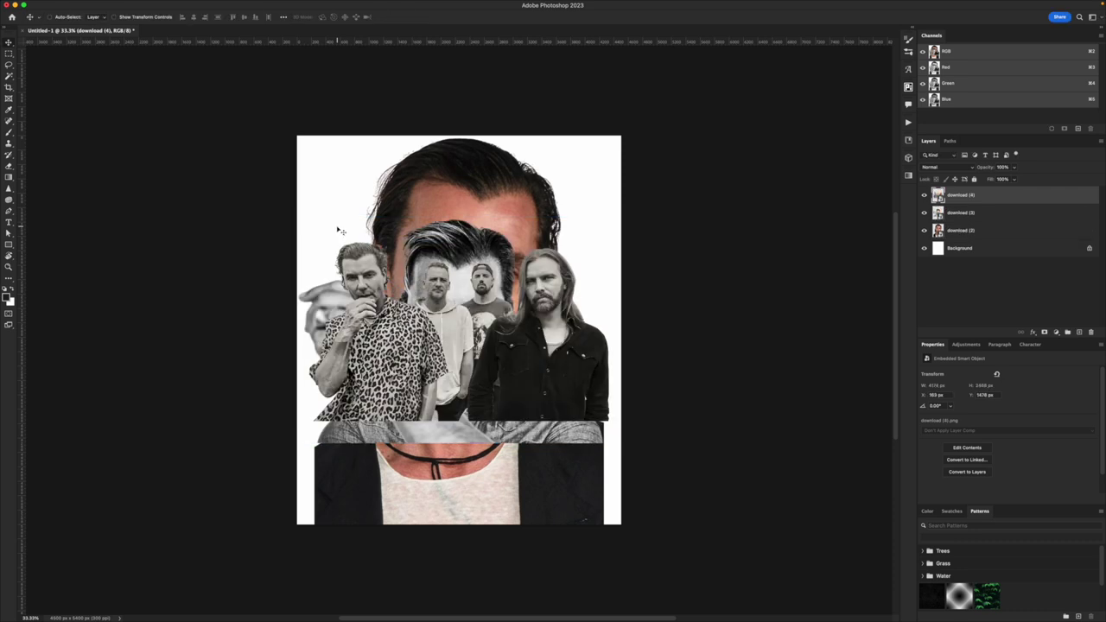
Hide the colour portrait layer download (2) and move the band photo down to the lower part of the canvas
{"action": "left_click", "coordinate": [924, 195]}
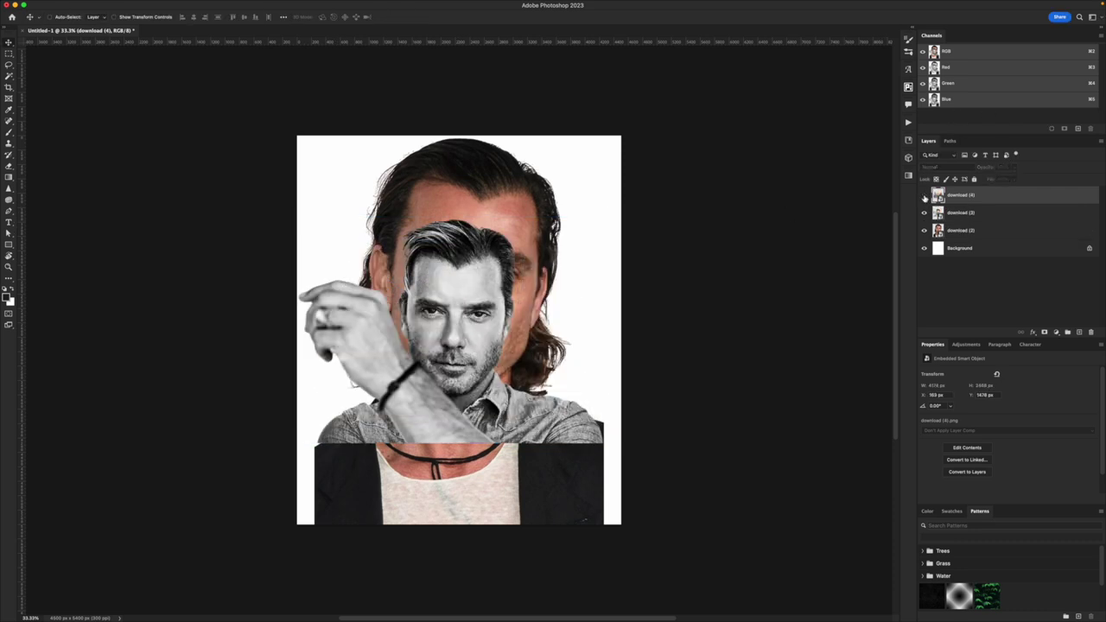
{"action": "left_click", "coordinate": [924, 196]}
{"action": "left_click", "coordinate": [924, 230]}
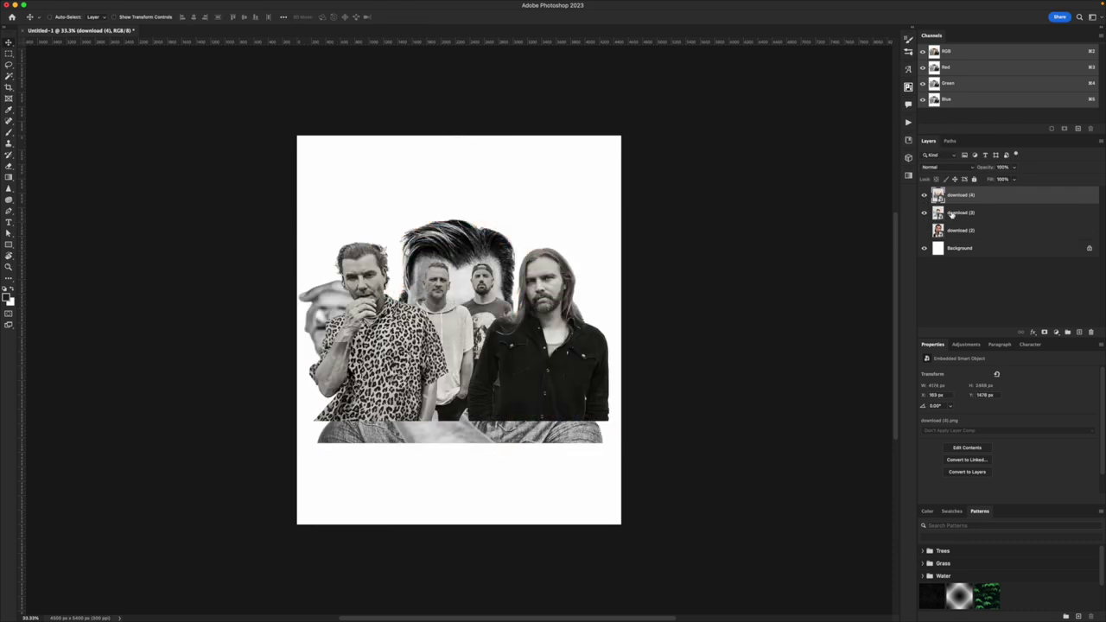
{"action": "left_click_drag", "start_coordinate": [603, 298], "coordinate": [602, 404]}
Move the download (3) portrait up behind the band and centre it horizontally on the canvas
{"action": "left_click", "coordinate": [987, 217]}
{"action": "left_click_drag", "start_coordinate": [541, 356], "coordinate": [524, 291]}
{"action": "key", "text": "super+a"}
{"action": "left_click", "coordinate": [197, 15]}
{"action": "key", "text": "super+d"}
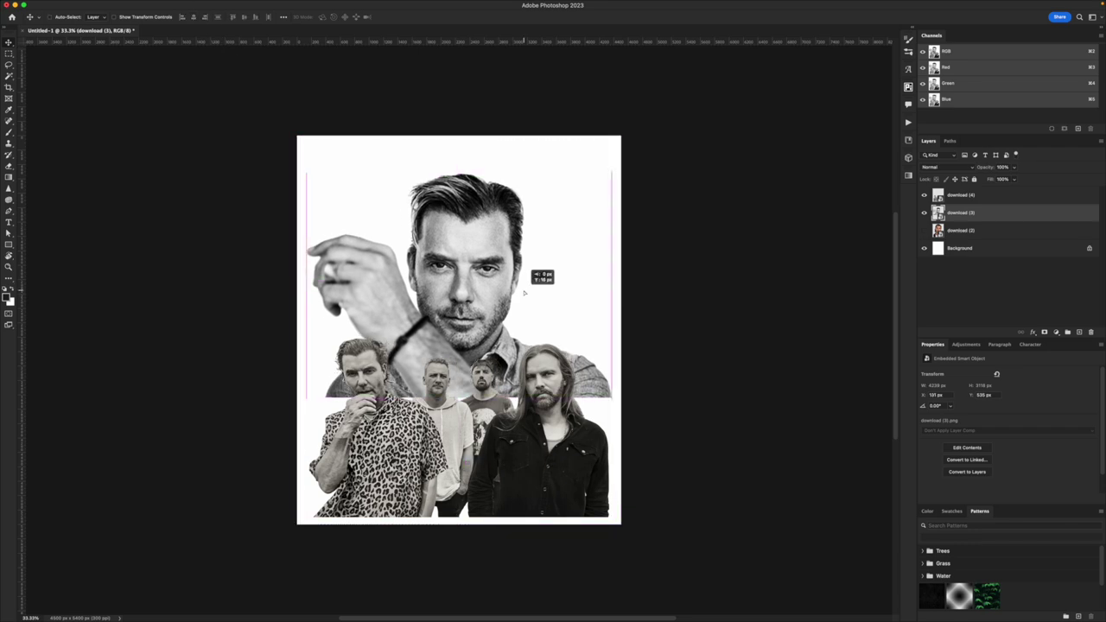
{"action": "left_click_drag", "start_coordinate": [523, 292], "coordinate": [523, 293]}
Compare the portrait and band layers up close, add a layer mask to the band layer download (4), and activate the Brush tool
{"action": "key", "text": "z"}
{"action": "left_click", "coordinate": [524, 293]}
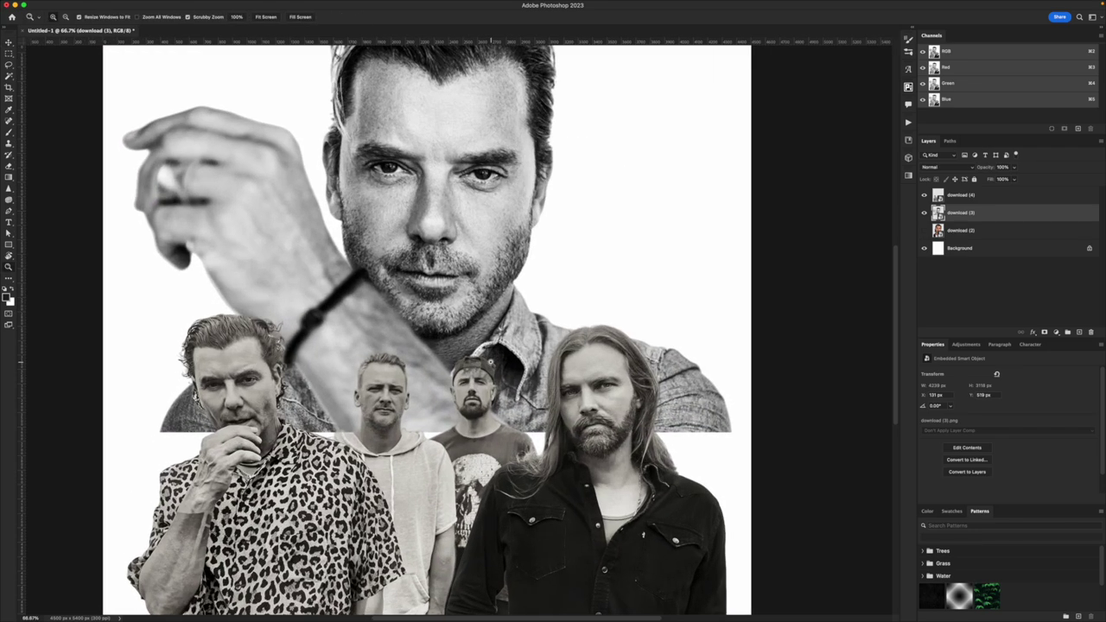
{"action": "left_click", "coordinate": [924, 214]}
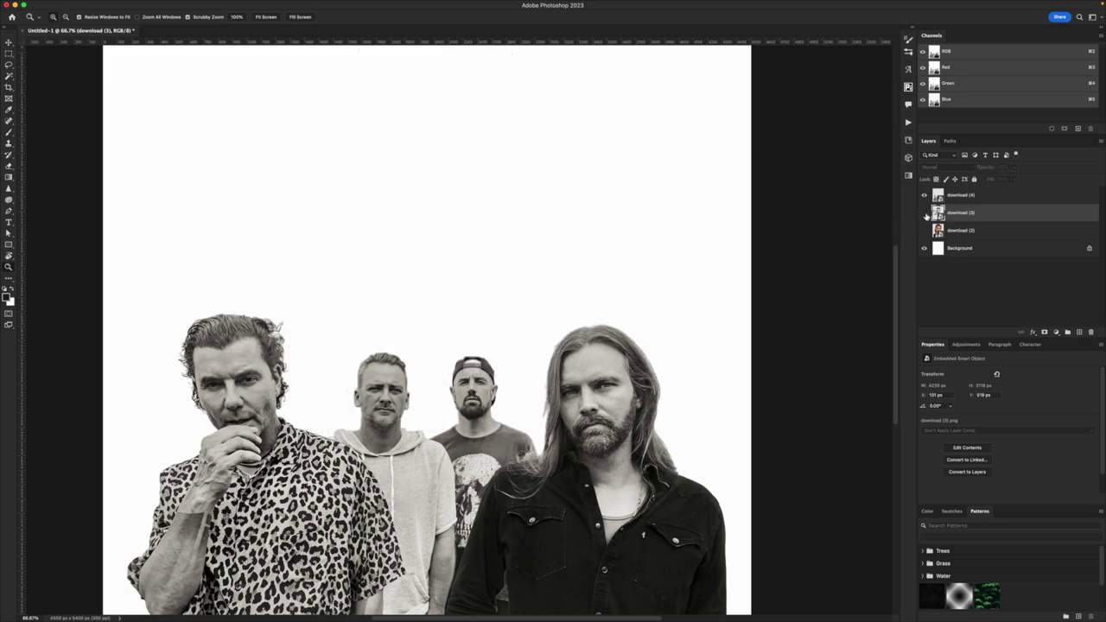
{"action": "left_click", "coordinate": [925, 213]}
{"action": "left_click", "coordinate": [959, 196]}
{"action": "left_click", "coordinate": [924, 195]}
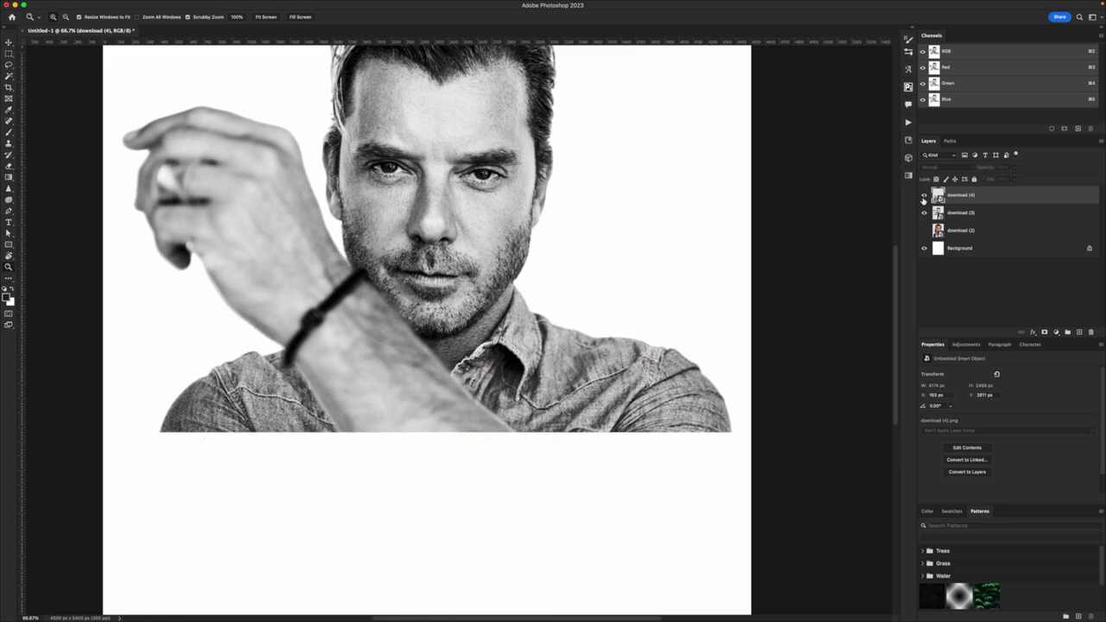
{"action": "left_click", "coordinate": [924, 195]}
{"action": "left_click", "coordinate": [1043, 333]}
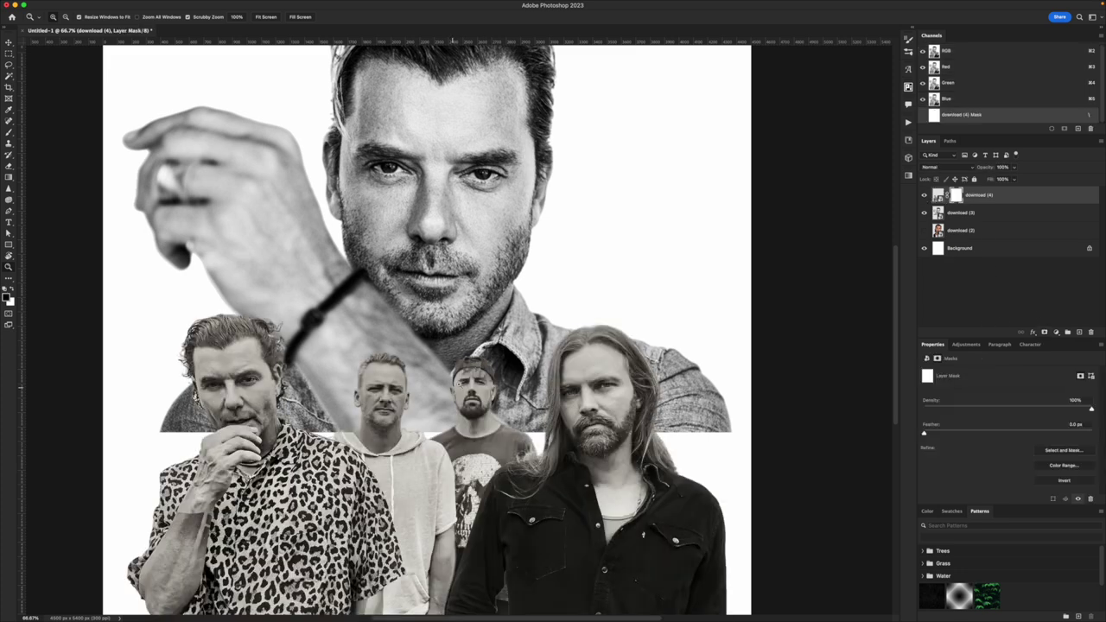
{"action": "key", "text": "b"}
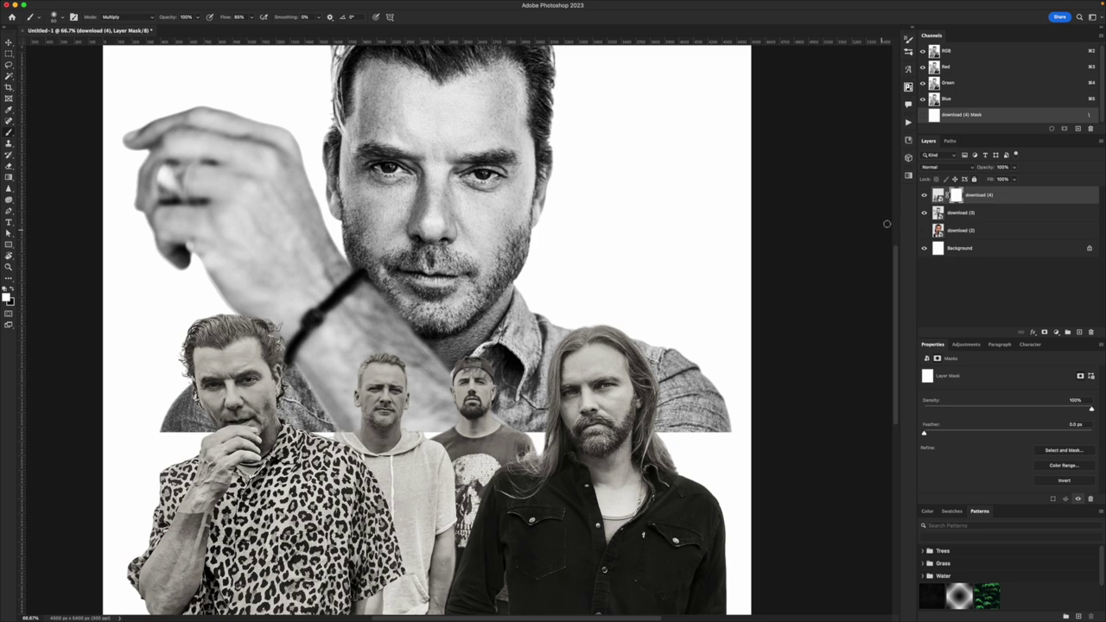
Compare the canvas without the band photo and add a layer mask to the portrait layer download (3)
{"action": "left_click", "coordinate": [925, 196]}
{"action": "left_click", "coordinate": [925, 197]}
{"action": "left_click", "coordinate": [966, 213]}
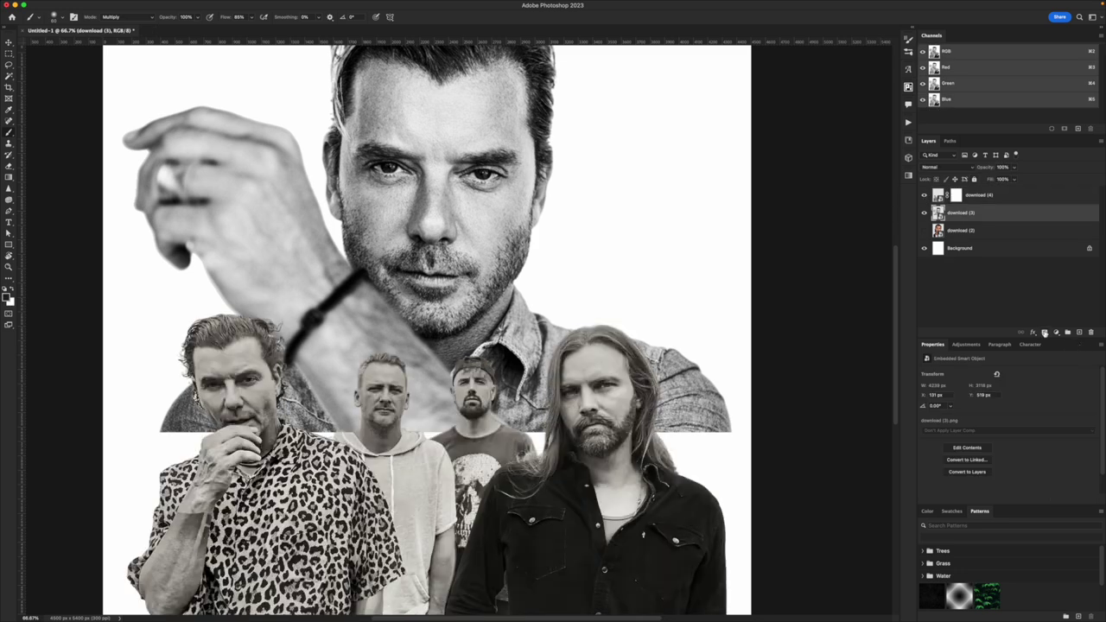
{"action": "left_click", "coordinate": [1044, 333]}
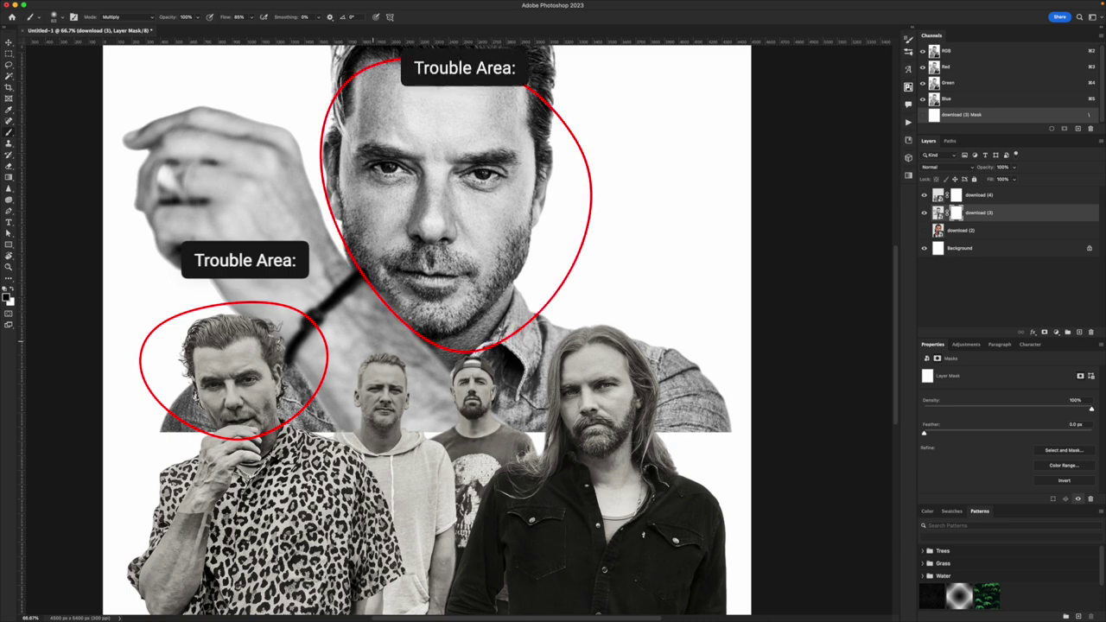
Rasterize the portrait layer download (3)
{"action": "key", "text": "v"}
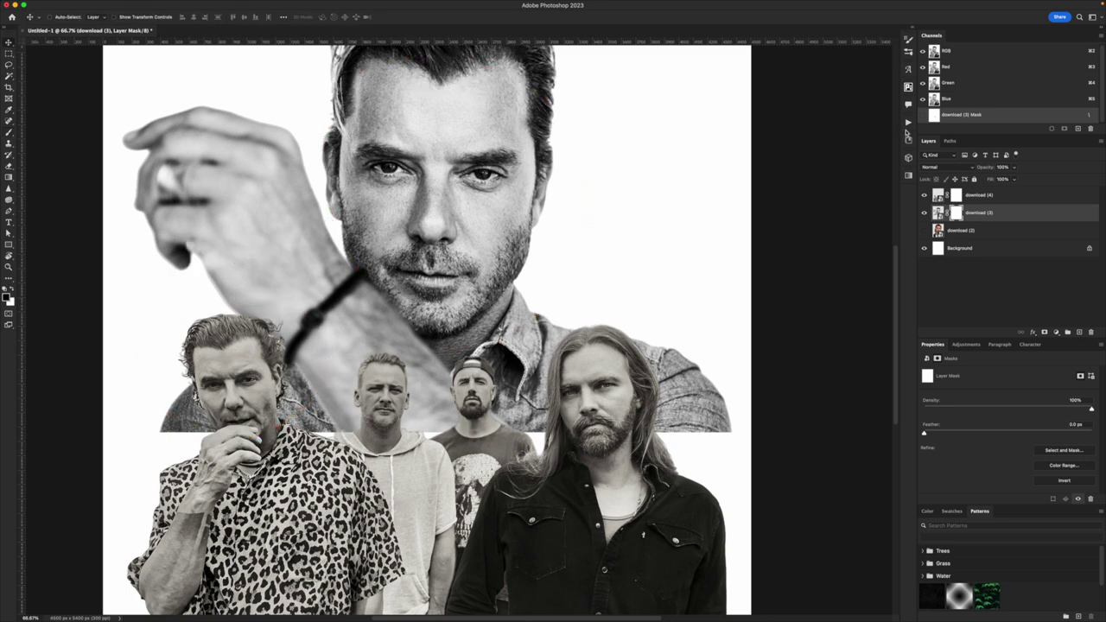
{"action": "left_click", "coordinate": [925, 195]}
{"action": "left_click", "coordinate": [924, 195]}
{"action": "right_click", "coordinate": [997, 217]}
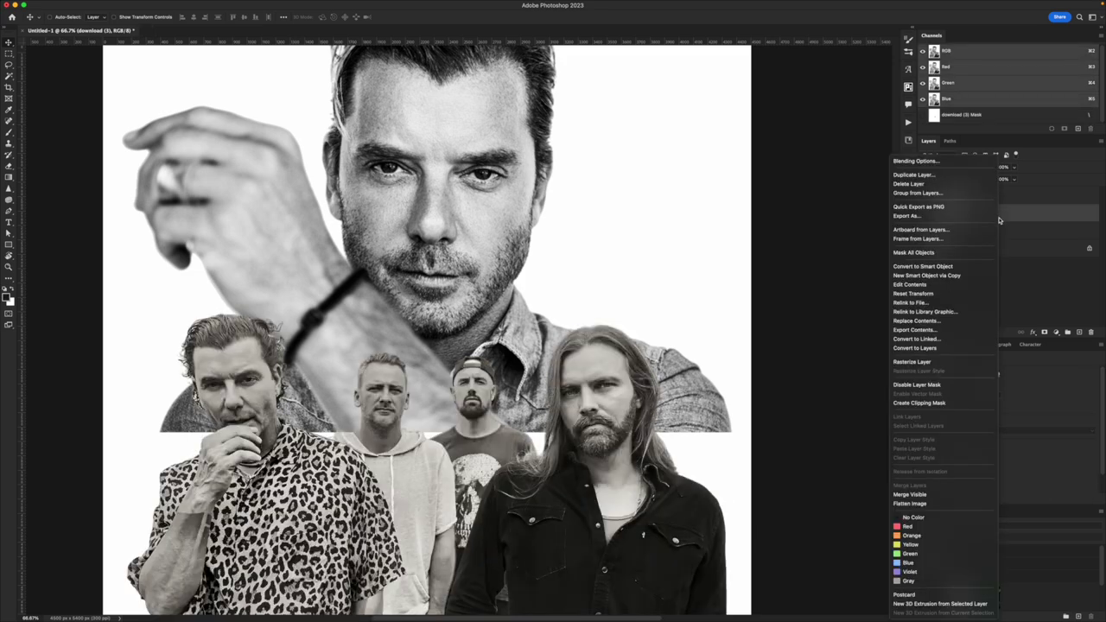
{"action": "left_click", "coordinate": [945, 363]}
Marquee-select the cut-off lower strip of the download (3) portrait and stretch it downward behind the band
{"action": "key", "text": "z"}
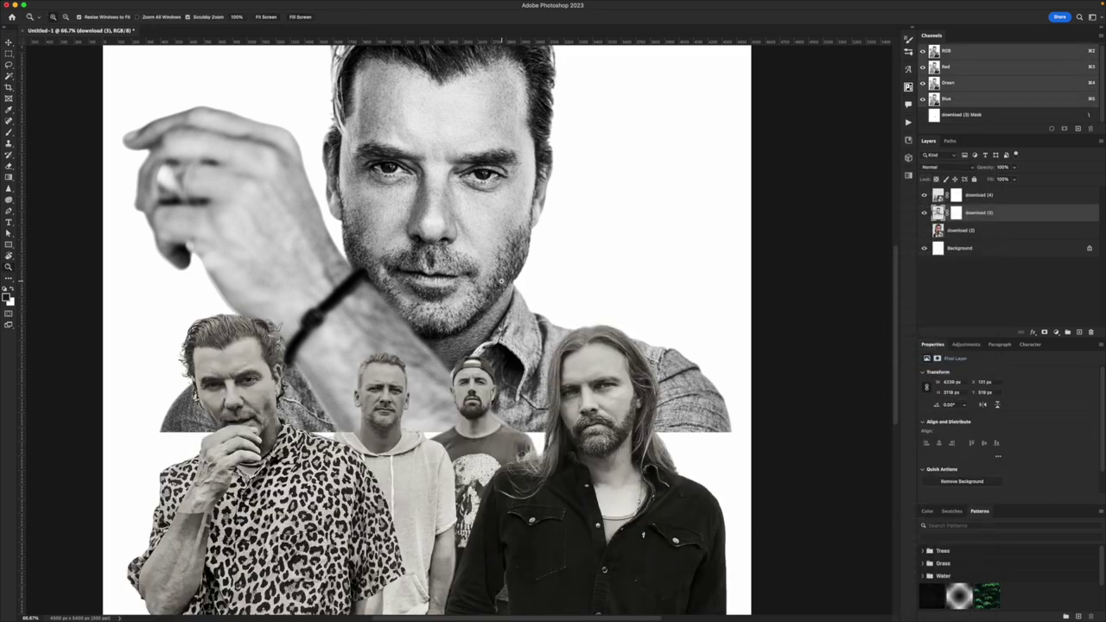
{"action": "left_click", "coordinate": [503, 272], "text": "alt"}
{"action": "left_click_drag", "start_coordinate": [504, 272], "coordinate": [492, 174]}
{"action": "left_click", "coordinate": [9, 54]}
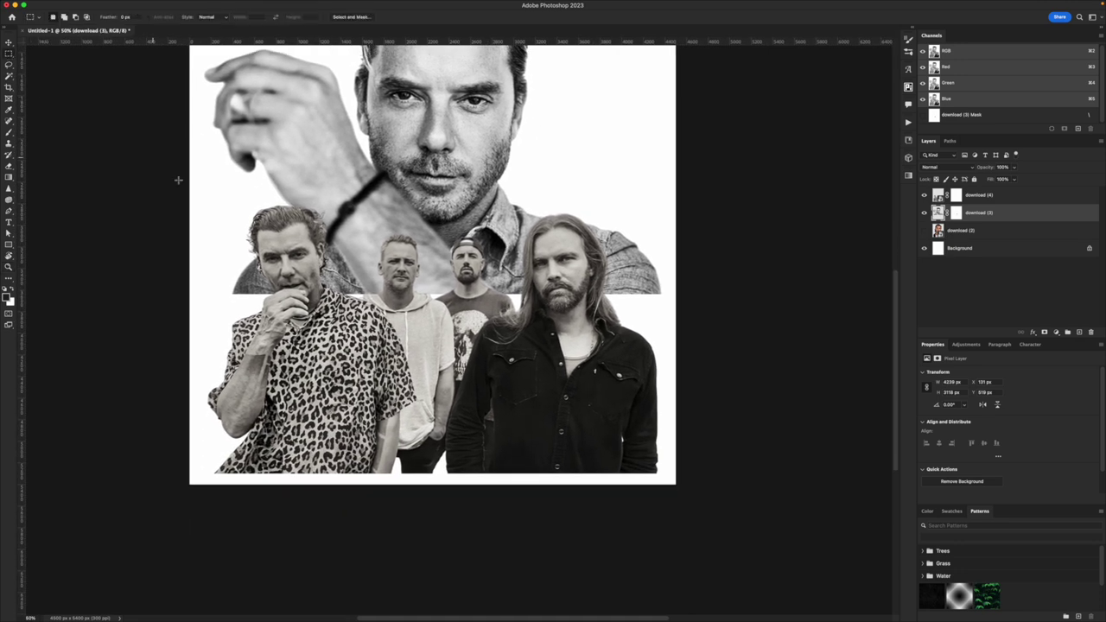
{"action": "left_click_drag", "start_coordinate": [215, 280], "coordinate": [709, 450]}
{"action": "key", "text": "super+t"}
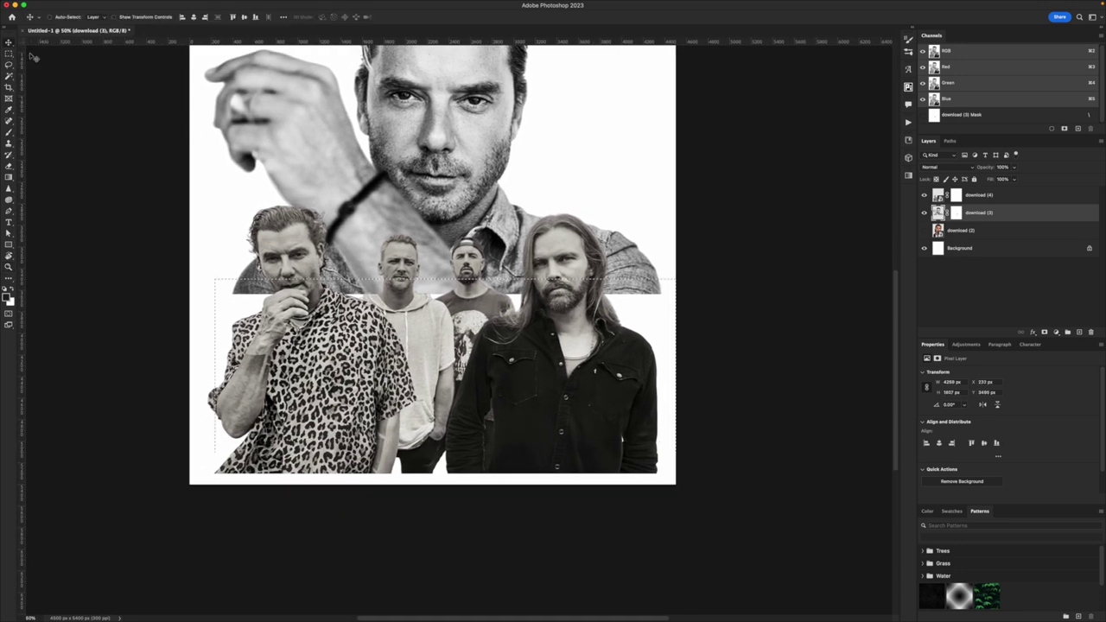
{"action": "left_click_drag", "start_coordinate": [447, 453], "coordinate": [447, 567]}
{"action": "key", "text": "super+z"}
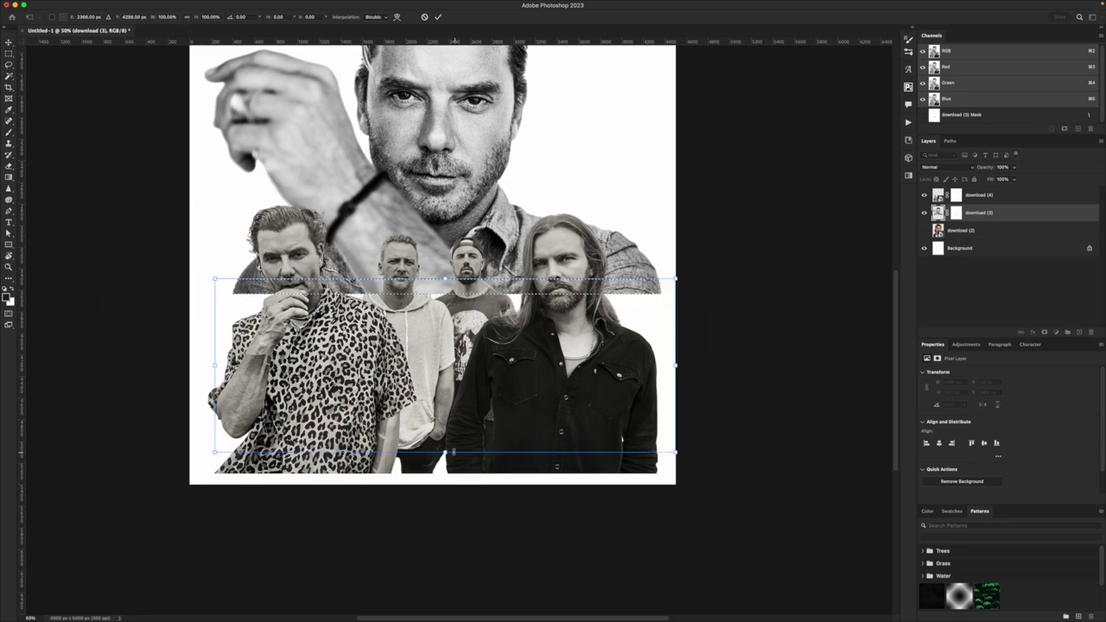
{"action": "left_click_drag", "start_coordinate": [444, 452], "coordinate": [435, 602]}
{"action": "key", "text": "Return"}
Stretch the selected portrait strip farther down to the band photo's lower edge and clear the selection
{"action": "left_click_drag", "start_coordinate": [474, 188], "coordinate": [472, 529]}
{"action": "key", "text": "z"}
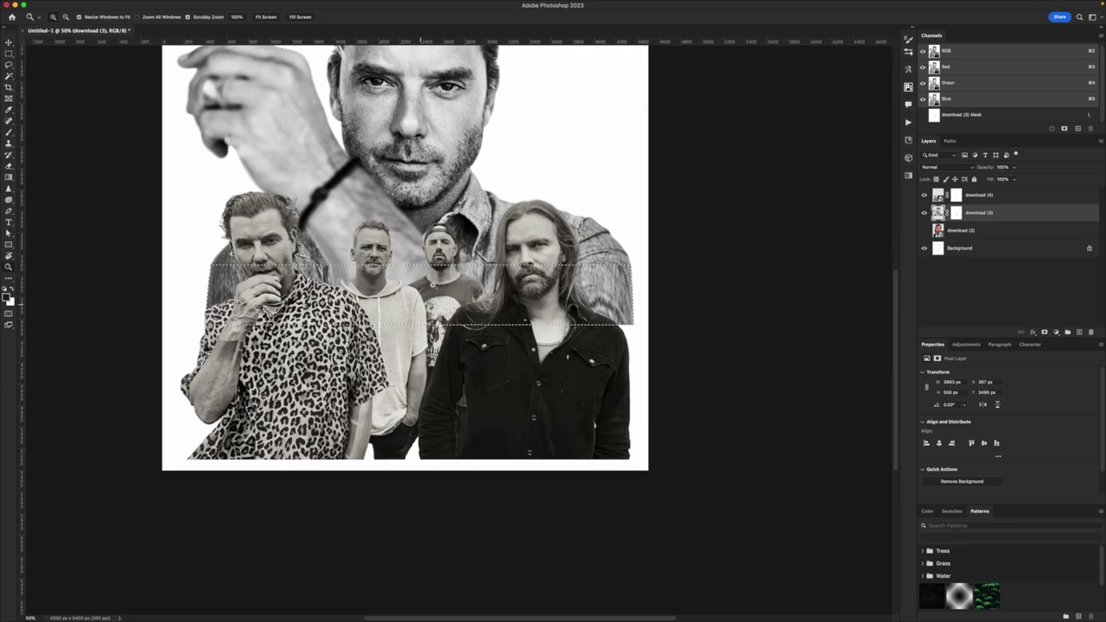
{"action": "left_click", "coordinate": [434, 284], "text": "alt"}
{"action": "left_click", "coordinate": [434, 284], "text": "alt"}
{"action": "key", "text": "super+t"}
{"action": "left_click_drag", "start_coordinate": [467, 387], "coordinate": [467, 276]}
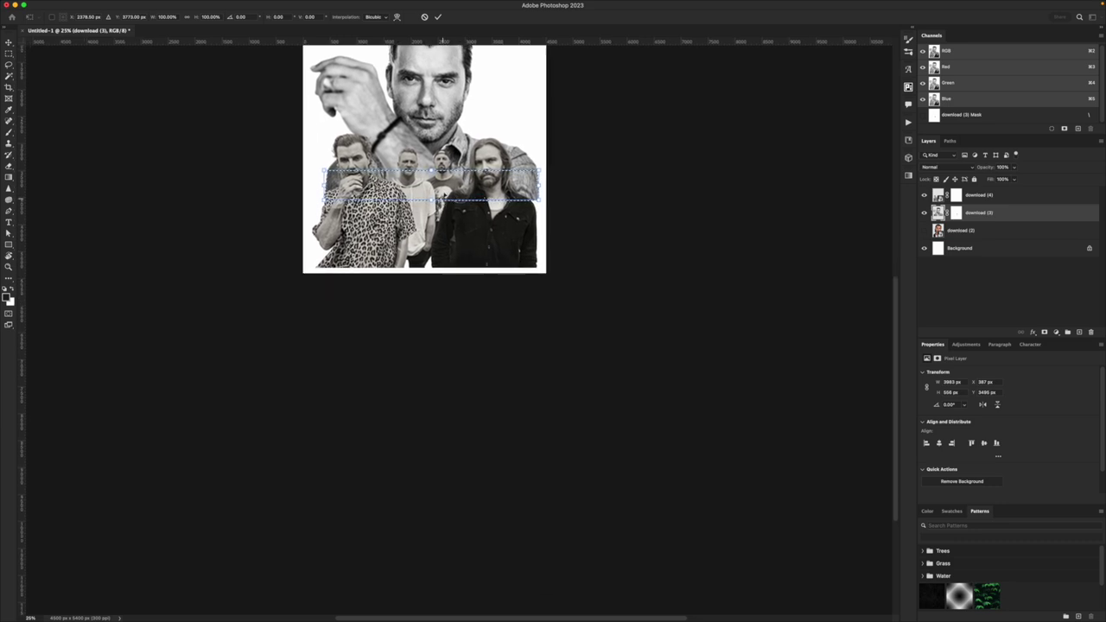
{"action": "left_click_drag", "start_coordinate": [431, 201], "coordinate": [423, 268]}
{"action": "key", "text": "Return"}
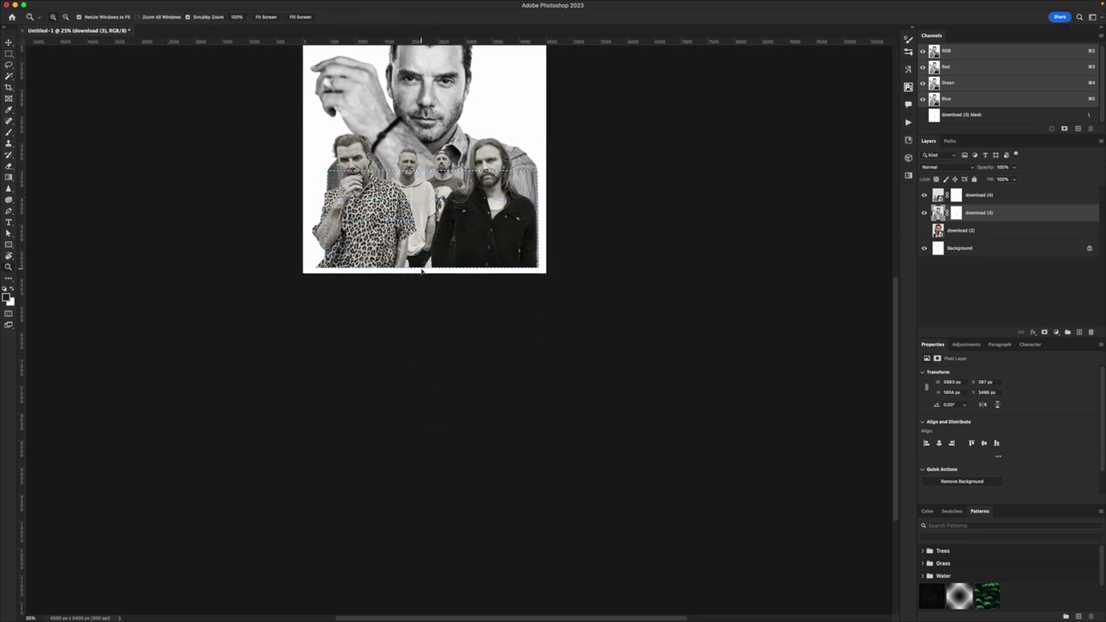
{"action": "left_click_drag", "start_coordinate": [456, 185], "coordinate": [512, 208]}
{"action": "left_click", "coordinate": [457, 197]}
{"action": "left_click", "coordinate": [457, 196]}
{"action": "left_click", "coordinate": [11, 41]}
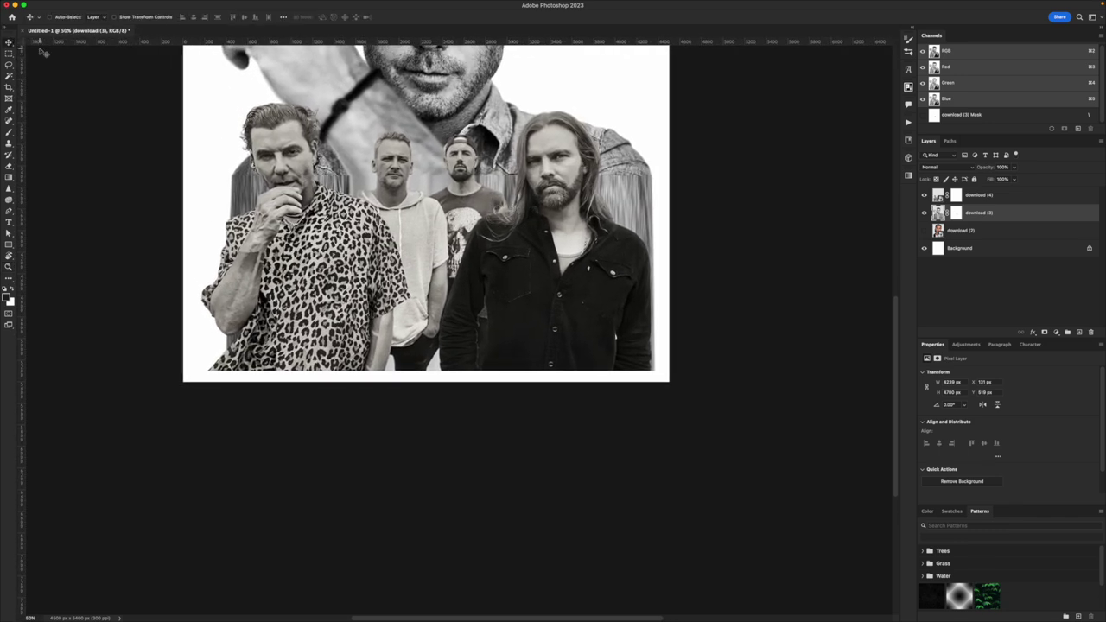
Scale the band photo layer download (4) up to about 100.7% and centre it horizontally on the canvas
{"action": "left_click", "coordinate": [951, 197]}
{"action": "key", "text": "super+t"}
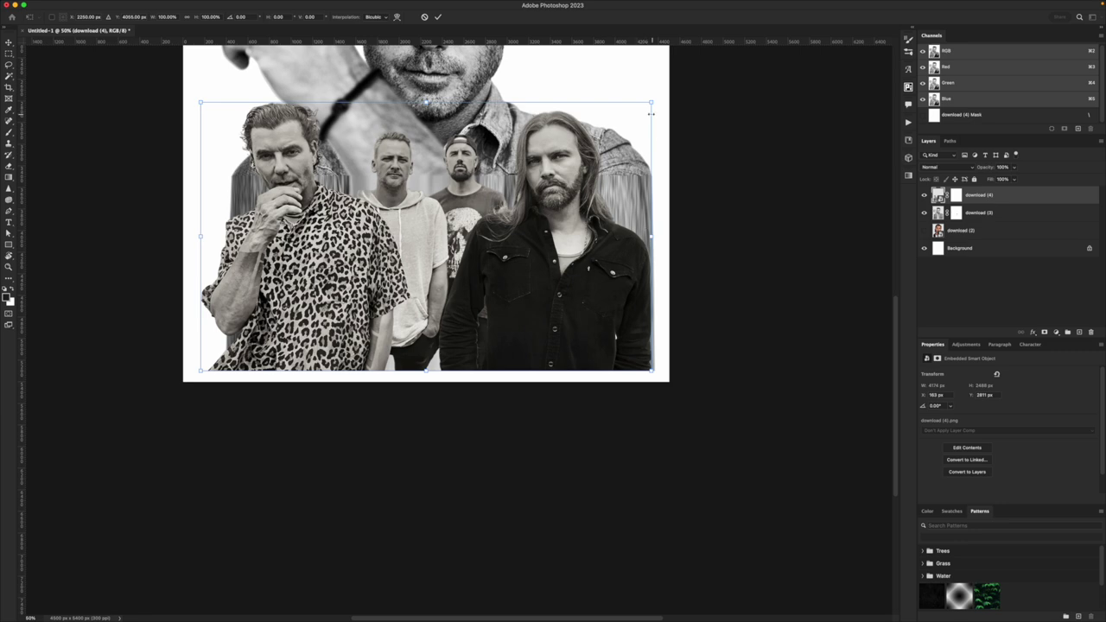
{"action": "left_click_drag", "start_coordinate": [653, 101], "coordinate": [663, 86]}
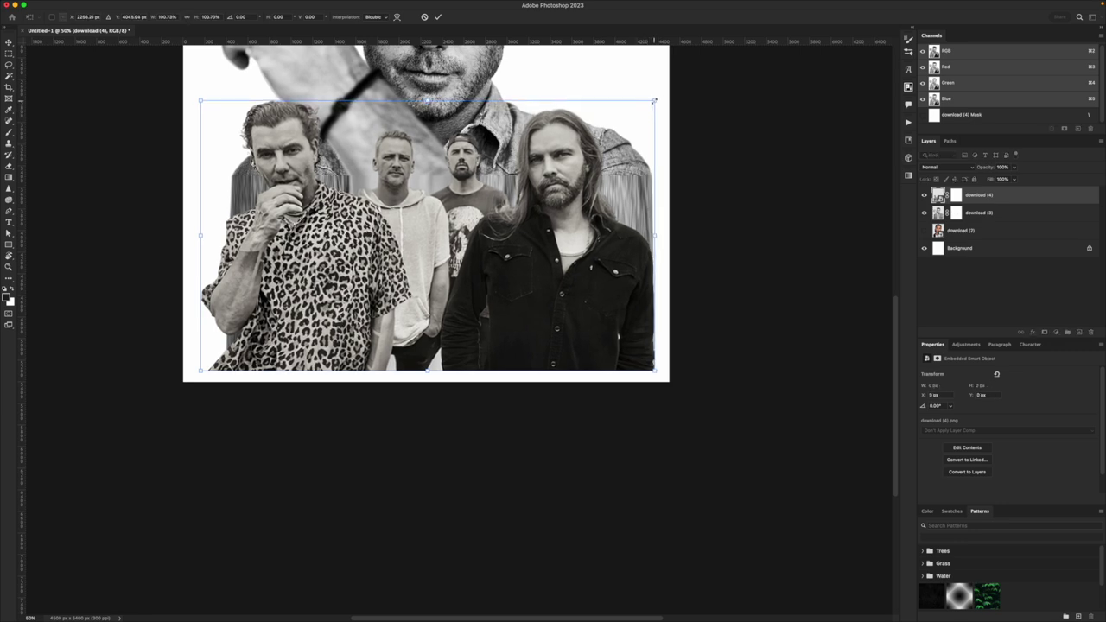
{"action": "key", "text": "Return"}
{"action": "scroll", "coordinate": [627, 339], "scroll_direction": "up", "scroll_amount": 3}
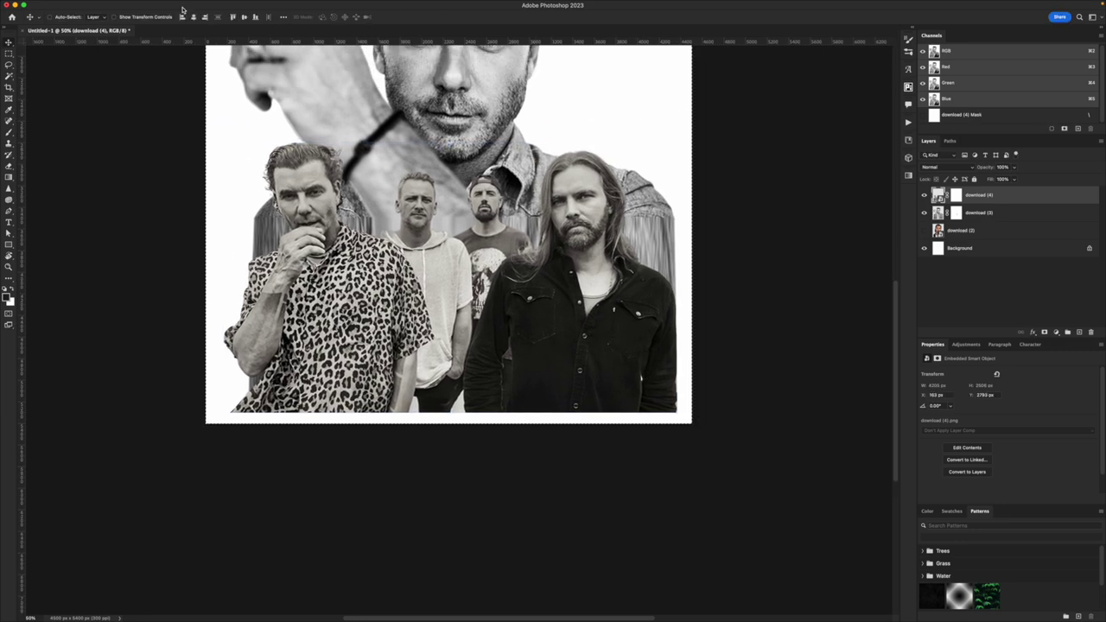
{"action": "left_click", "coordinate": [193, 17]}
{"action": "key", "text": "super+d"}
Rasterize the band layer download (4) and desaturate it
{"action": "key", "text": "z"}
{"action": "left_click", "coordinate": [432, 210]}
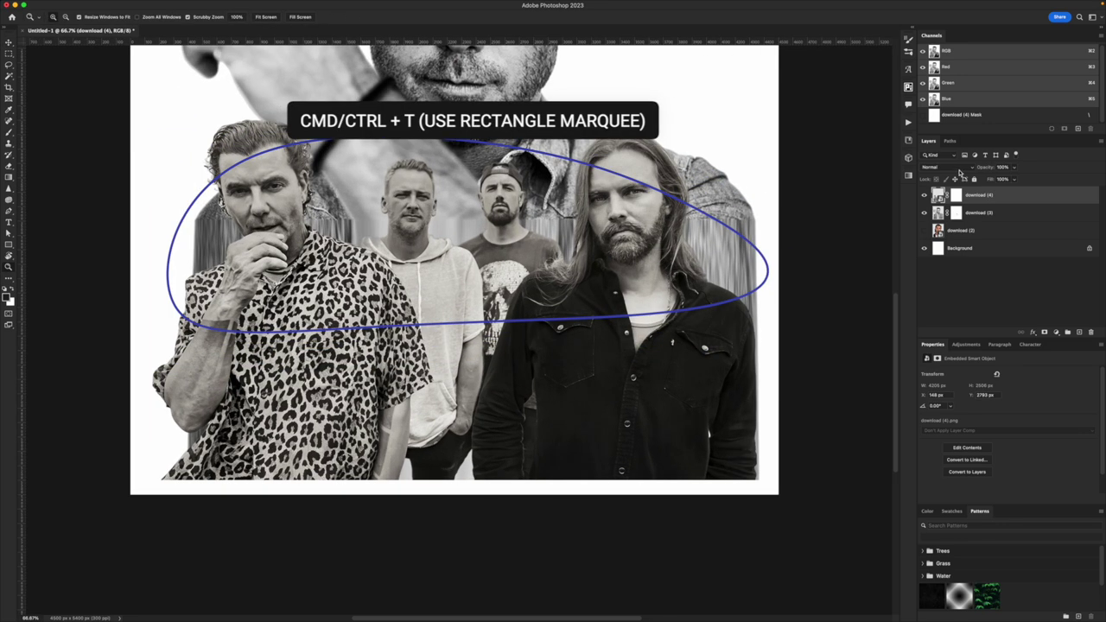
{"action": "left_click", "coordinate": [922, 199]}
{"action": "right_click", "coordinate": [1022, 198]}
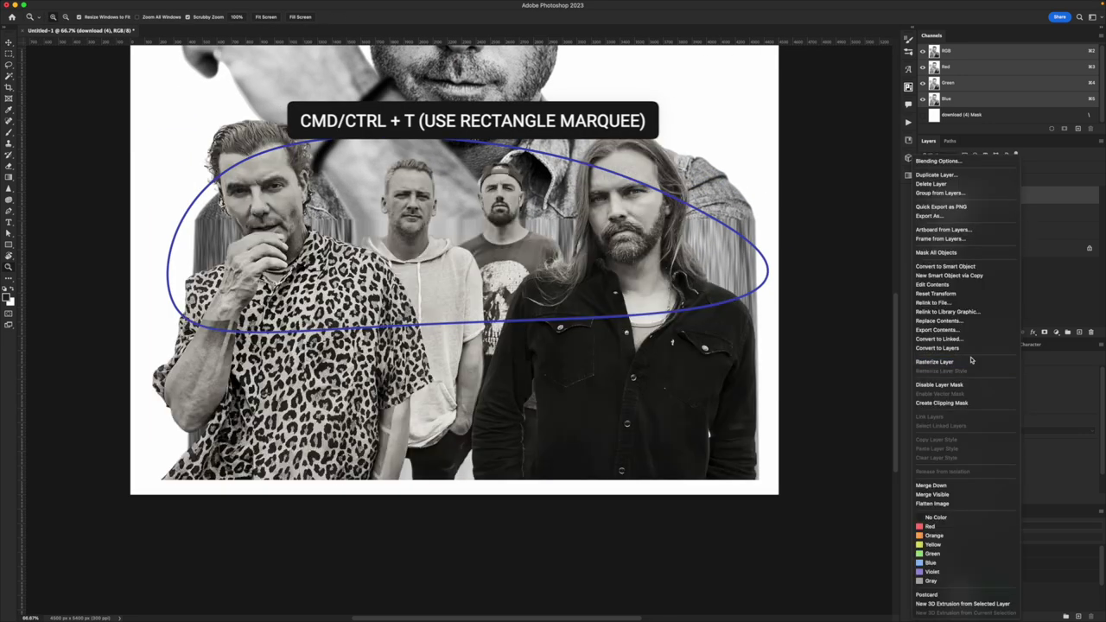
{"action": "left_click", "coordinate": [971, 361]}
{"action": "left_click", "coordinate": [106, 5]}
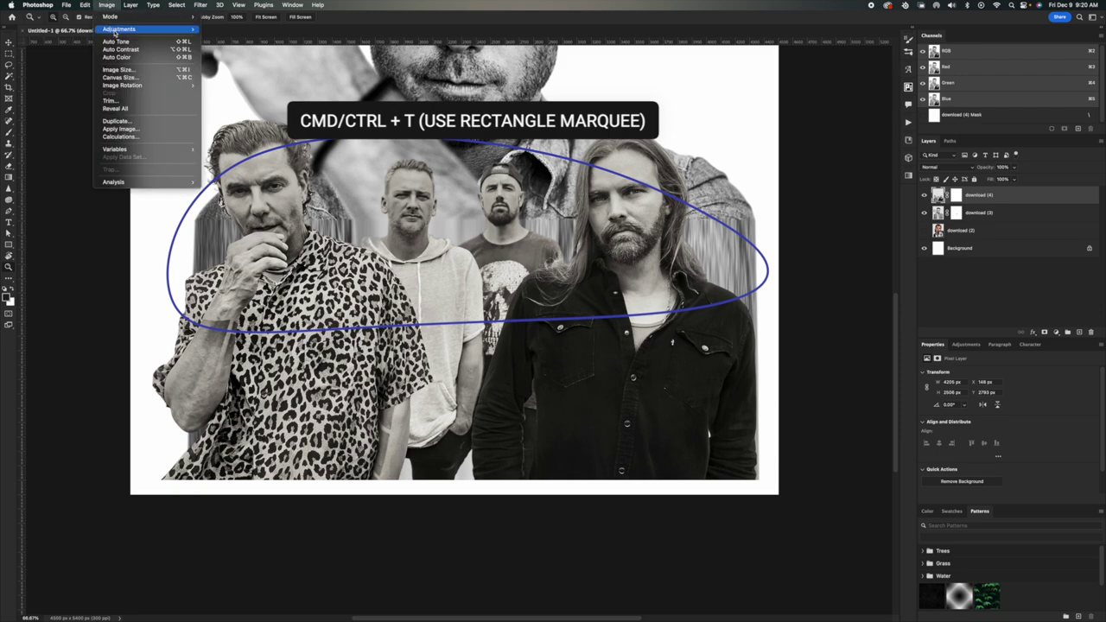
{"action": "mouse_move", "coordinate": [119, 28]}
{"action": "left_click", "coordinate": [240, 188]}
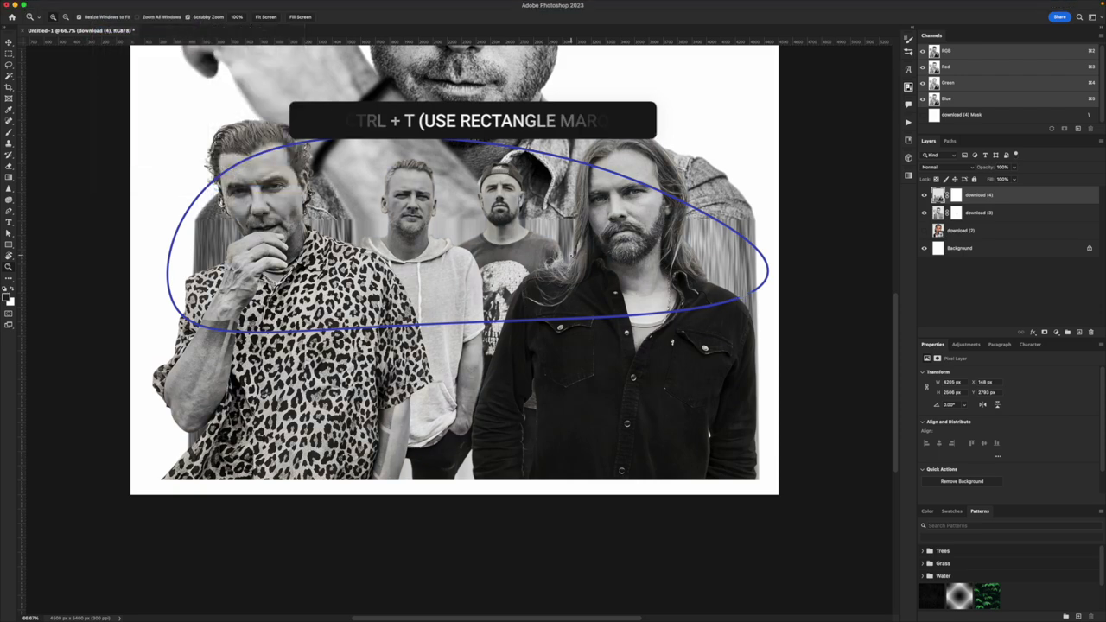
Examine how the band members blend with the portrait behind them, both up close and across the whole canvas
{"action": "left_click", "coordinate": [512, 202]}
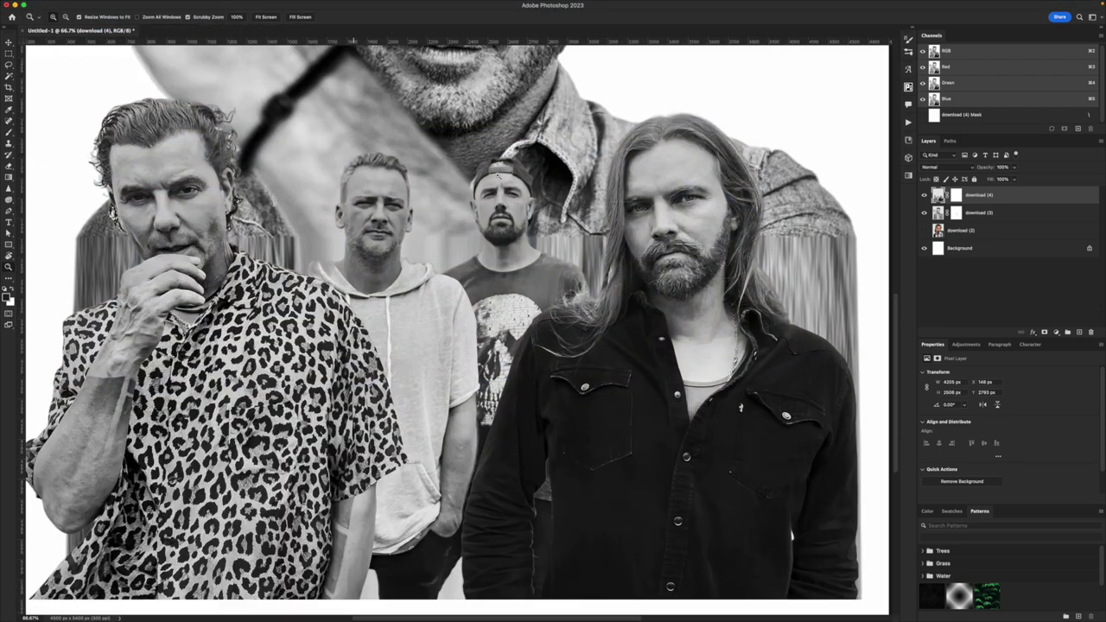
{"action": "left_click", "coordinate": [512, 202]}
{"action": "left_click", "coordinate": [956, 196]}
{"action": "key", "text": "b"}
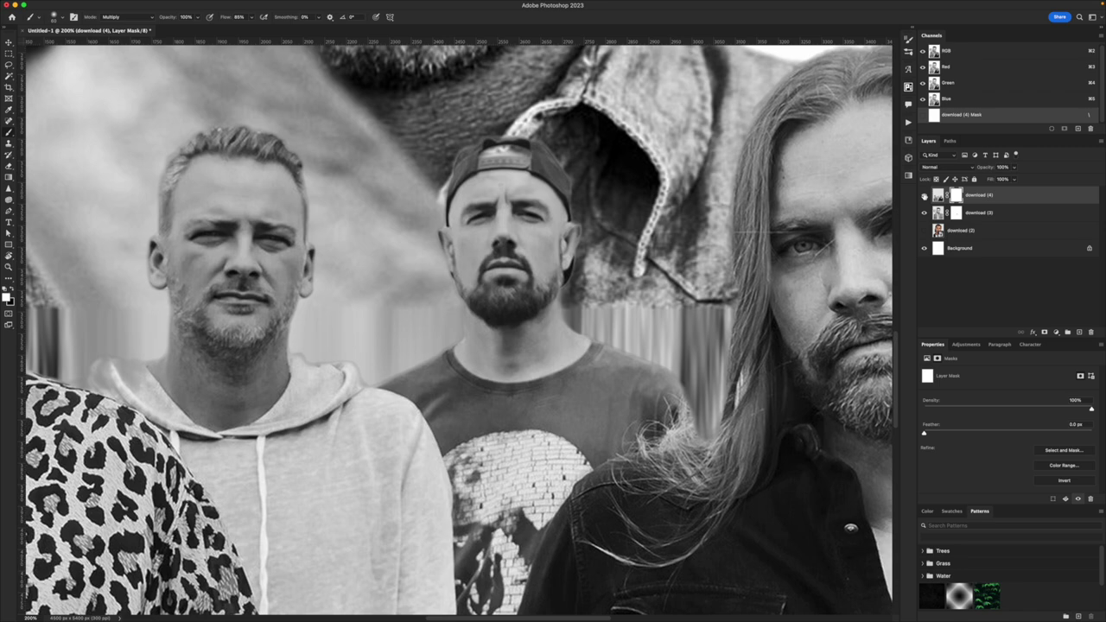
{"action": "key", "text": "z"}
{"action": "left_click", "coordinate": [456, 218], "text": "alt"}
{"action": "left_click", "coordinate": [455, 218], "text": "alt"}
{"action": "left_click", "coordinate": [456, 218], "text": "alt"}
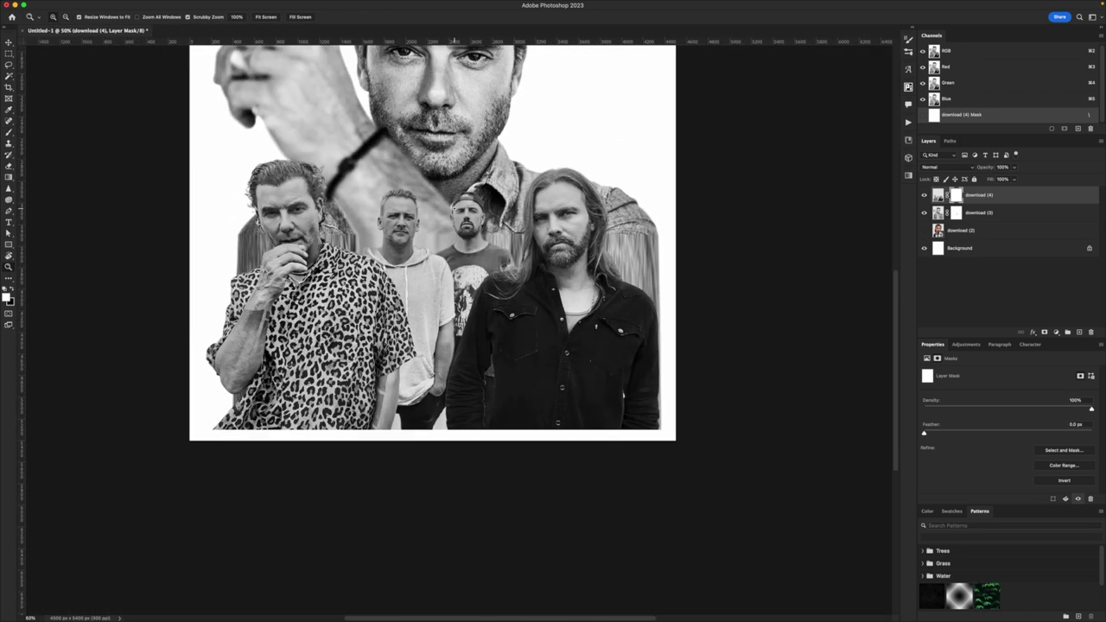
{"action": "left_click_drag", "start_coordinate": [455, 228], "coordinate": [455, 271]}
{"action": "scroll", "coordinate": [454, 270], "scroll_direction": "up", "scroll_amount": 5}
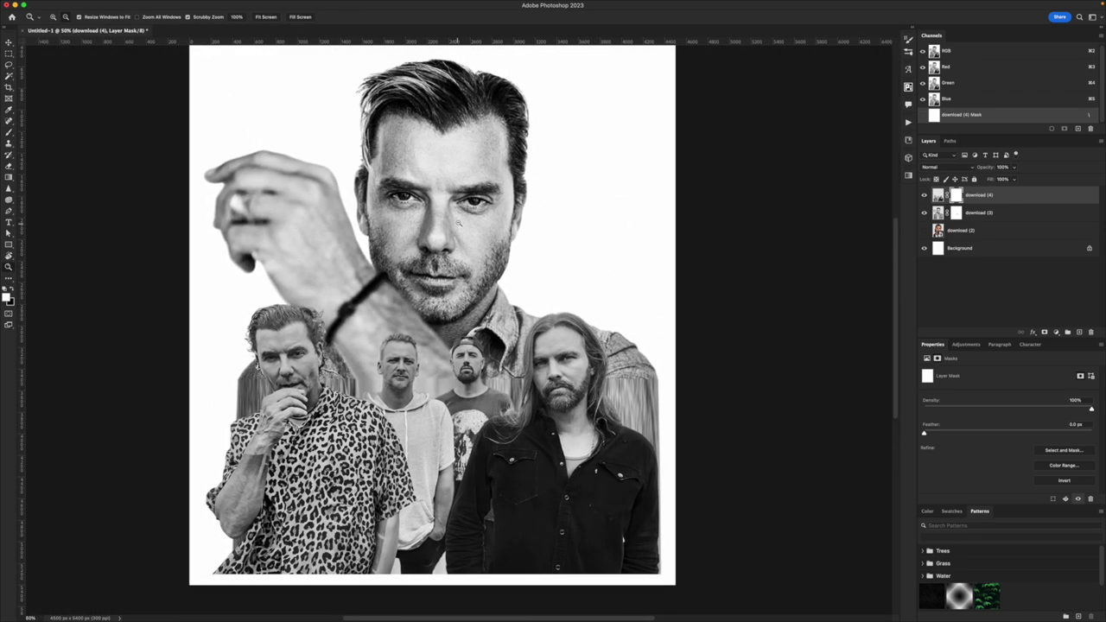
{"action": "left_click", "coordinate": [462, 231], "text": "alt"}
{"action": "left_click", "coordinate": [10, 43]}
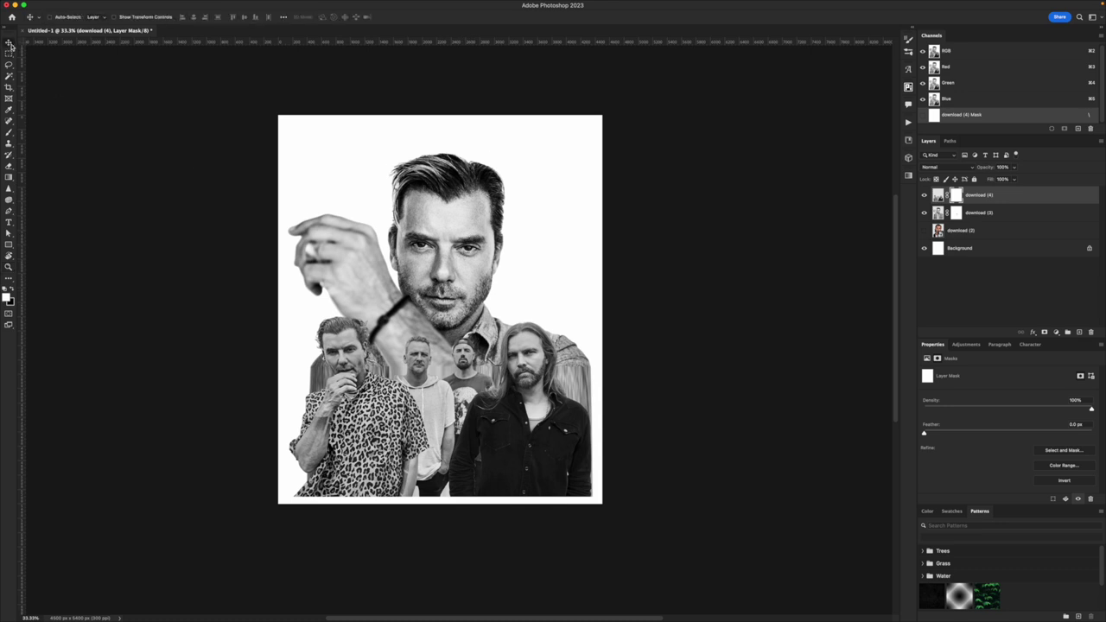
{"action": "left_click", "coordinate": [478, 253], "text": "super"}
{"action": "left_click_drag", "start_coordinate": [477, 254], "coordinate": [492, 247]}
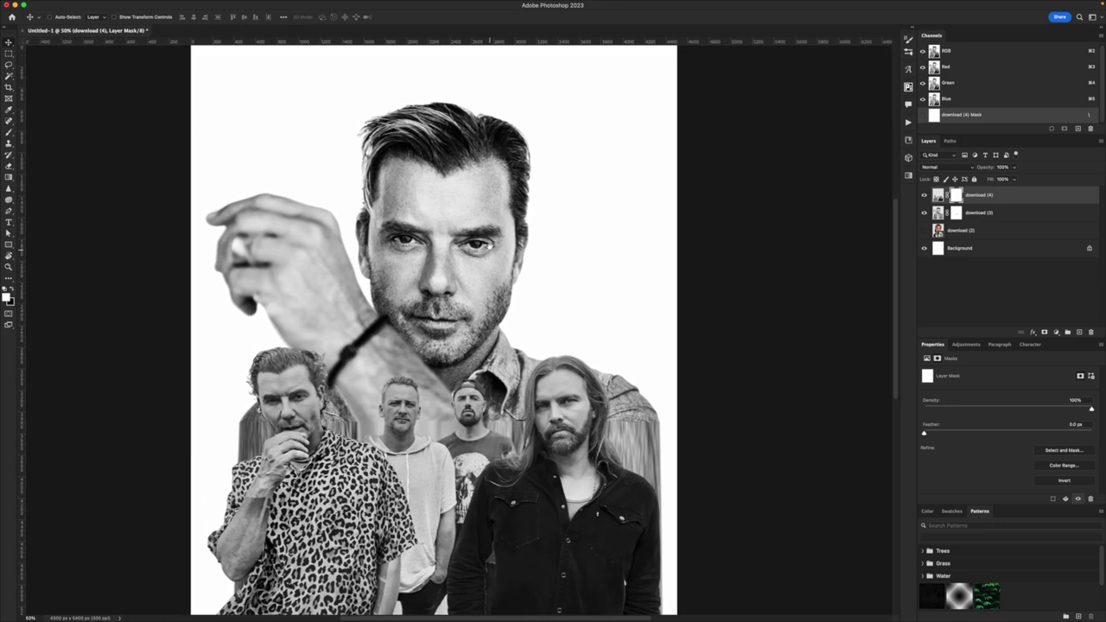
{"action": "left_click_drag", "start_coordinate": [392, 260], "coordinate": [381, 231]}
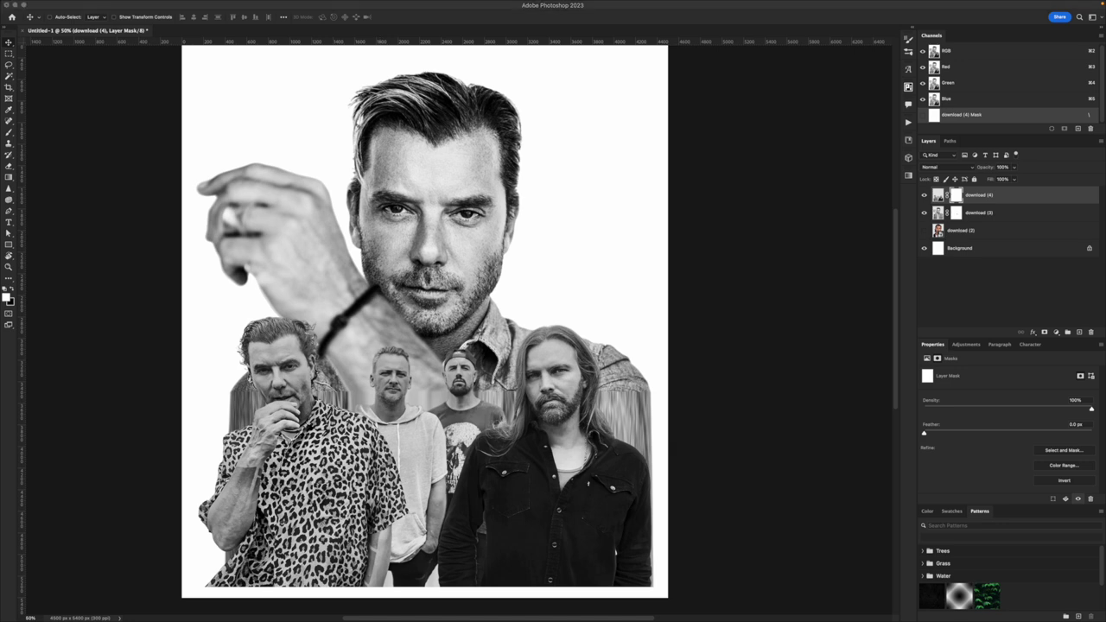
Place the BUSH logo image over the portrait's head, centred horizontally, and apply Levels with midtones 0.21 and white point 149
{"action": "left_click_drag", "start_coordinate": [384, 279], "coordinate": [395, 140]}
{"action": "key", "text": "Return"}
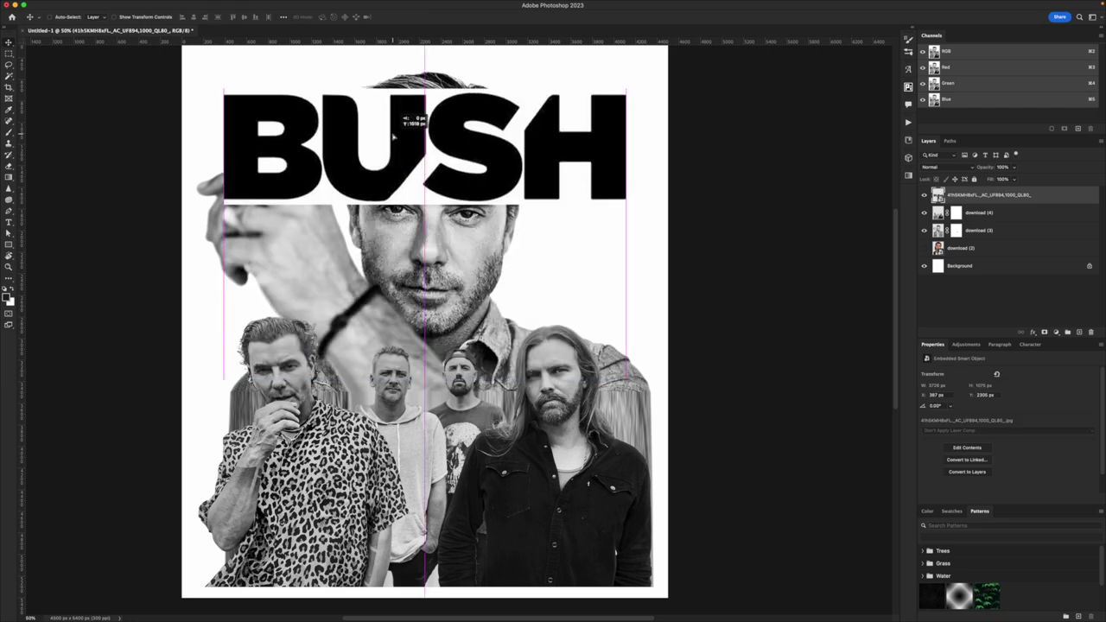
{"action": "key", "text": "super+l"}
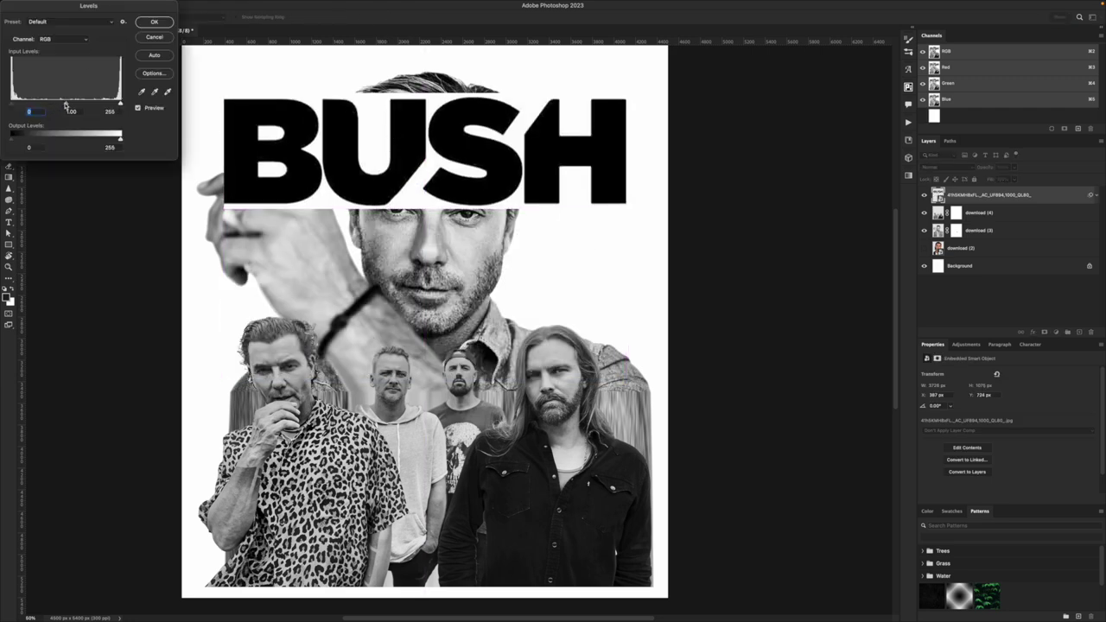
{"action": "mouse_move", "coordinate": [65, 104]}
{"action": "left_mouse_down"}
{"action": "mouse_move", "coordinate": [103, 102]}
{"action": "mouse_move", "coordinate": [76, 104]}
{"action": "left_mouse_up"}
{"action": "left_click_drag", "start_coordinate": [88, 104], "coordinate": [75, 104]}
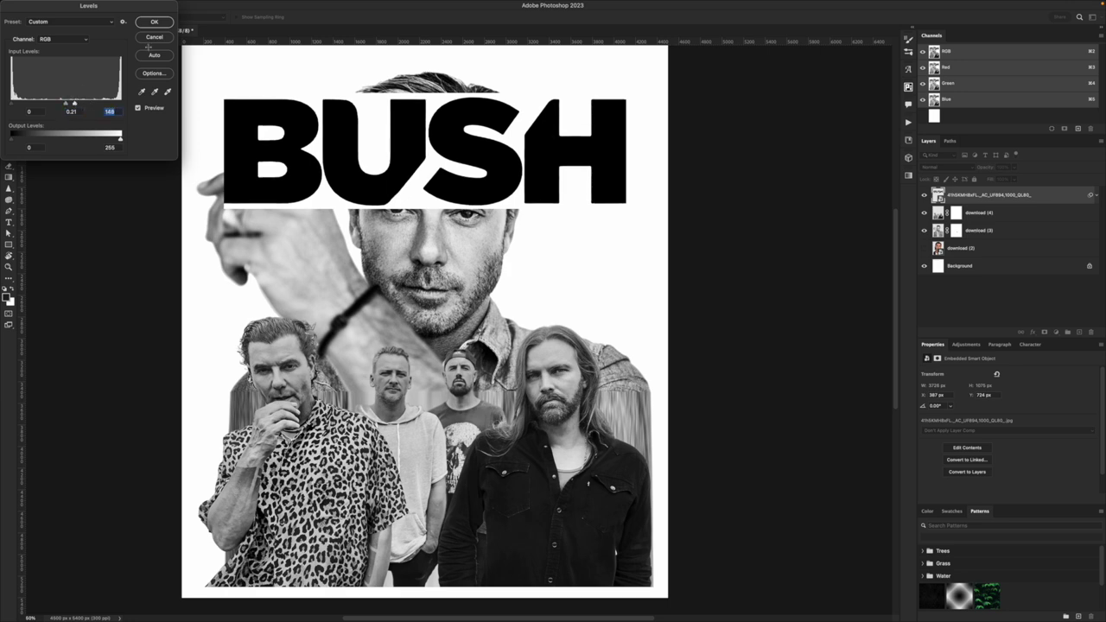
{"action": "left_click", "coordinate": [153, 22]}
Select the black BUSH letters with the Magic Wand, rasterize the logo layer, and isolate the letters on a new layer
{"action": "key", "text": "w"}
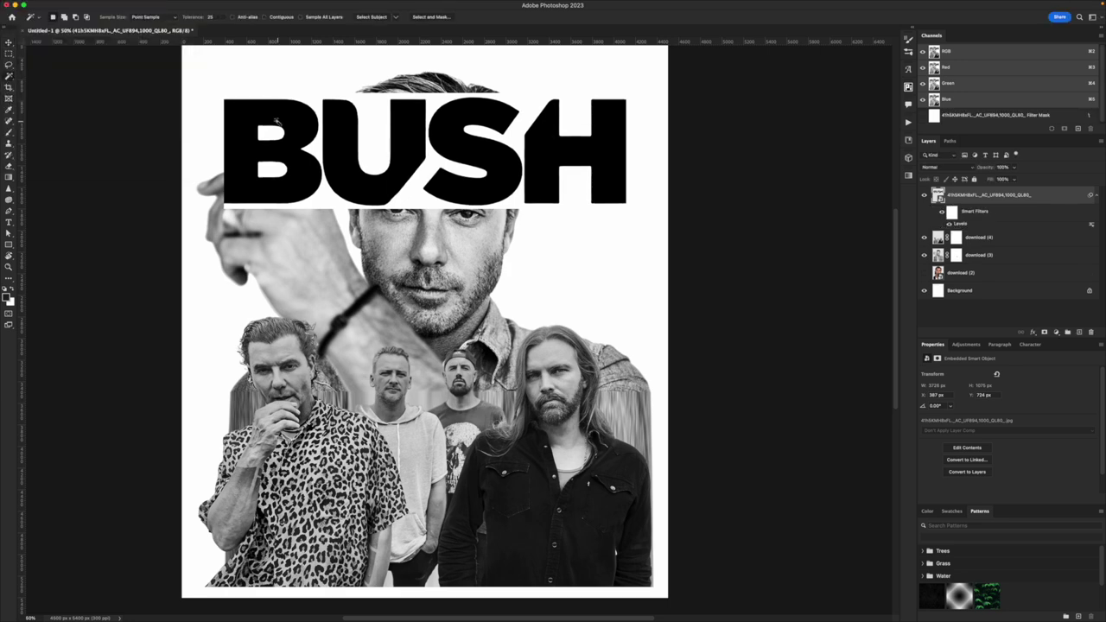
{"action": "left_click", "coordinate": [279, 123]}
{"action": "right_click", "coordinate": [982, 208]}
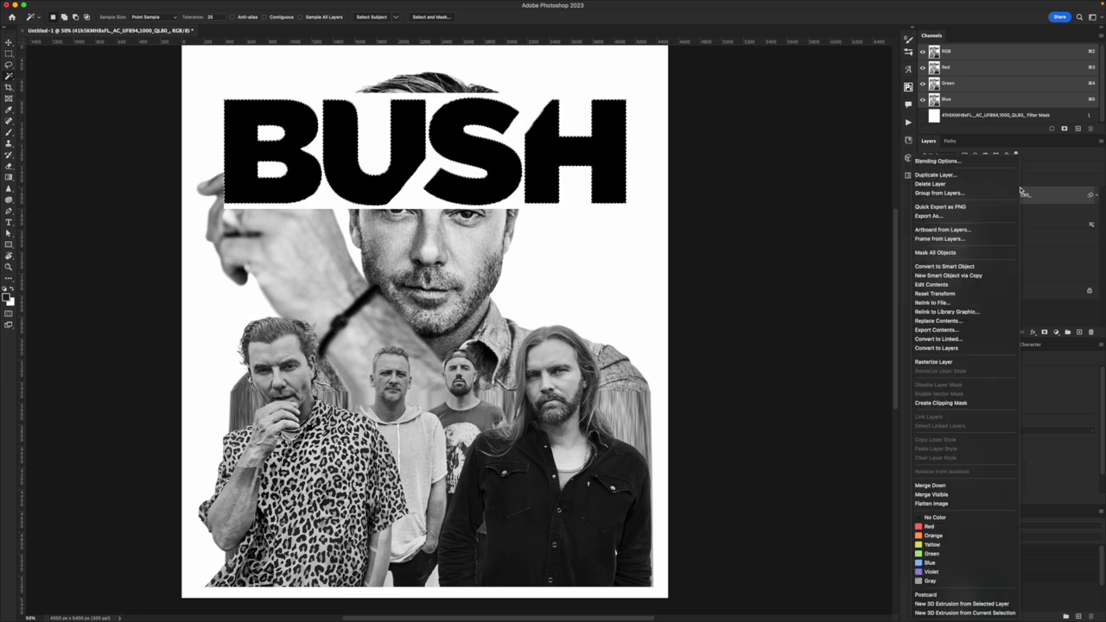
{"action": "left_click", "coordinate": [959, 362]}
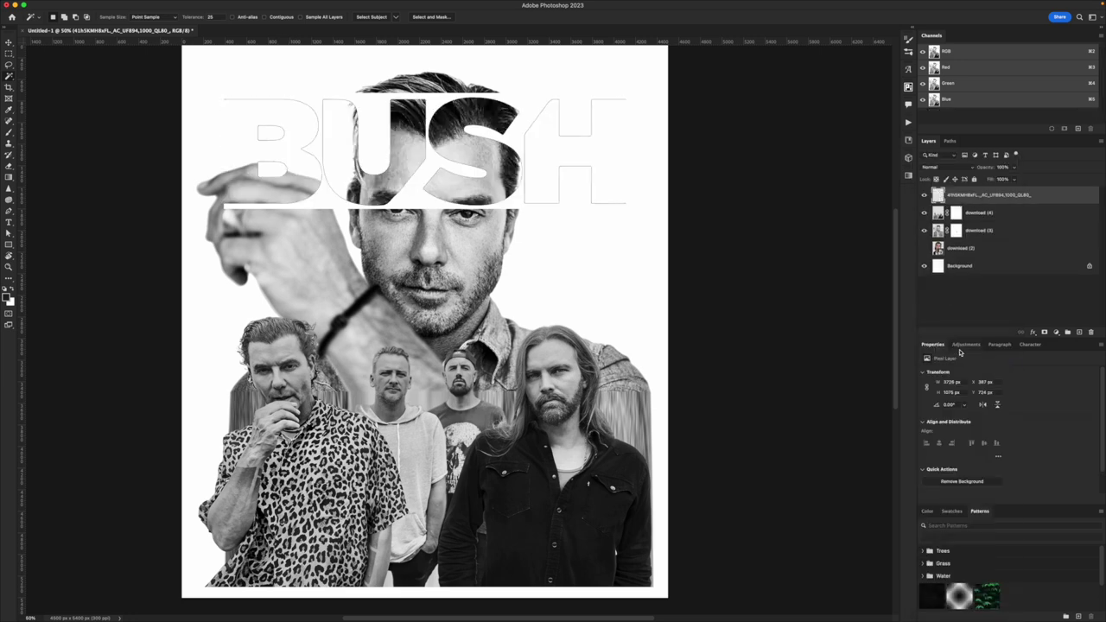
{"action": "key", "text": "ctrl+j"}
Enlarge the BUSH lettering to about 3970 px wide
{"action": "key", "text": "ctrl+t"}
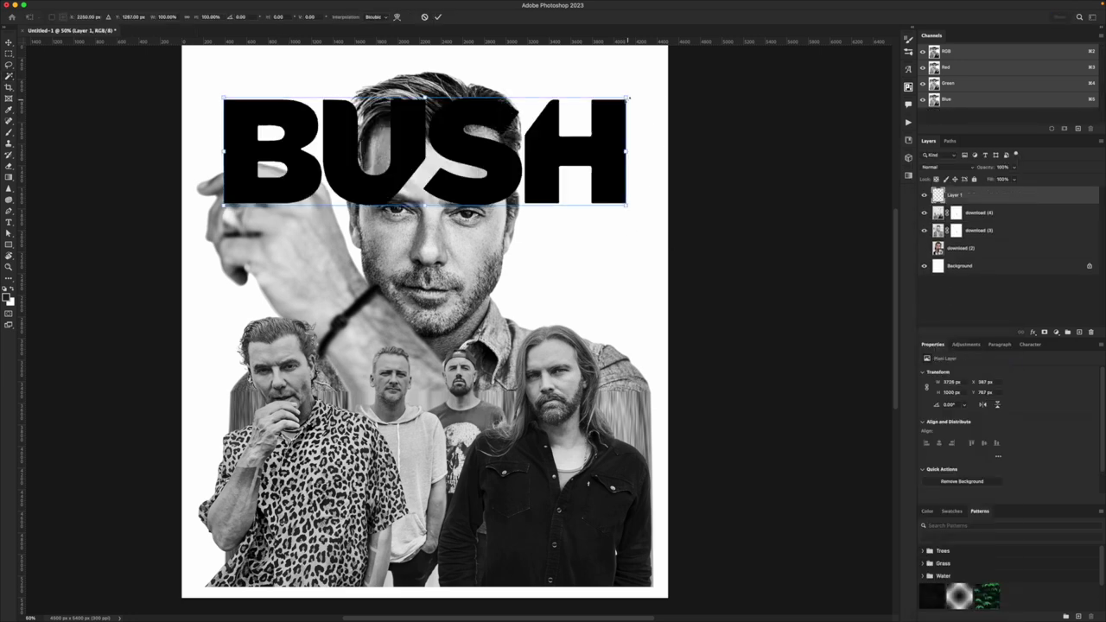
{"action": "left_click_drag", "start_coordinate": [628, 98], "coordinate": [641, 94]}
{"action": "key", "text": "Return"}
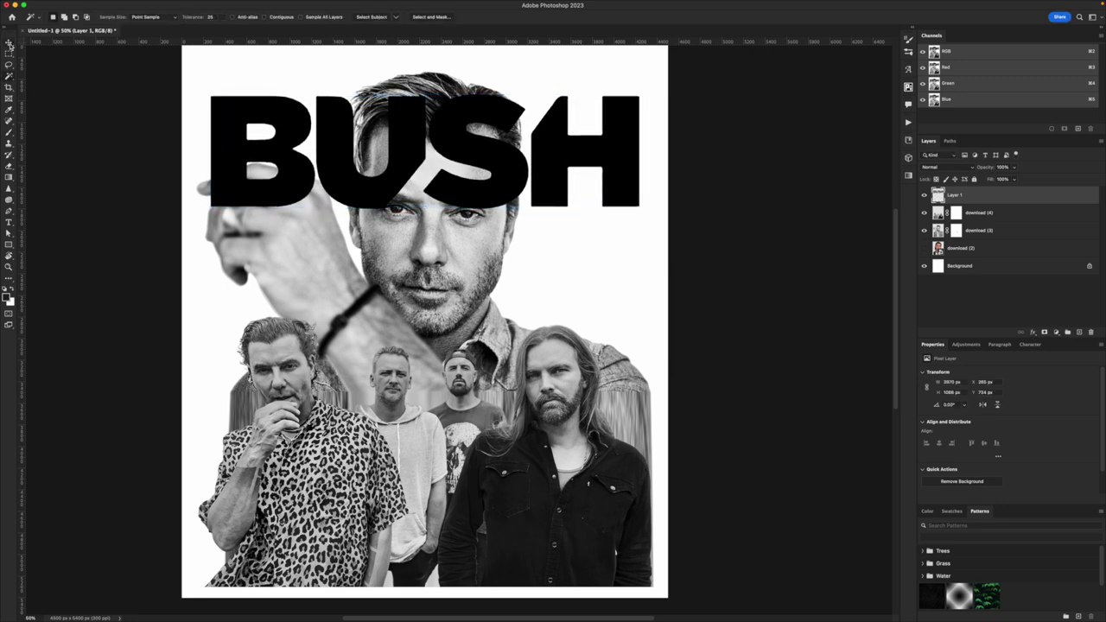
Move the BUSH lettering up near the canvas's upper edge and centre it horizontally on the canvas
{"action": "left_click", "coordinate": [9, 43]}
{"action": "left_click_drag", "start_coordinate": [417, 168], "coordinate": [410, 161]}
{"action": "key", "text": "super+z"}
{"action": "scroll", "coordinate": [417, 173], "scroll_direction": "up", "scroll_amount": 2}
{"action": "left_click_drag", "start_coordinate": [446, 220], "coordinate": [446, 183]}
{"action": "key", "text": "super+a"}
{"action": "left_click", "coordinate": [196, 17]}
{"action": "key", "text": "super+d"}
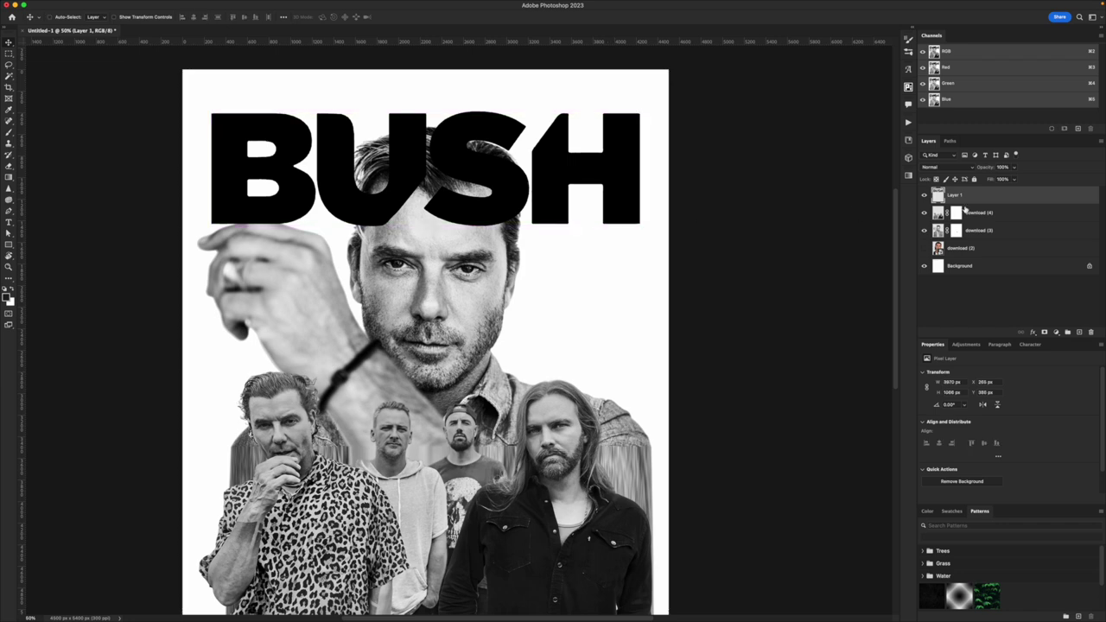
Move the BUSH lettering layer below both cut-out photo layers so the portrait's head overlaps the letters
{"action": "left_click_drag", "start_coordinate": [1010, 199], "coordinate": [1010, 239]}
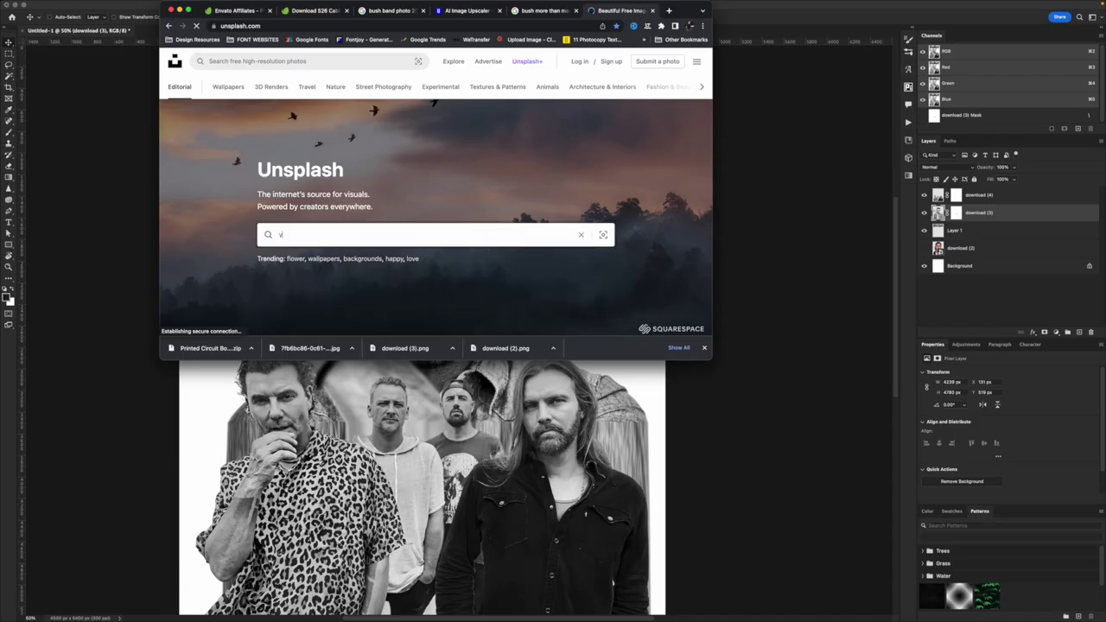
Search Unsplash for "voltage" and look through the photos for a usable image
{"action": "type", "text": "oltage"}
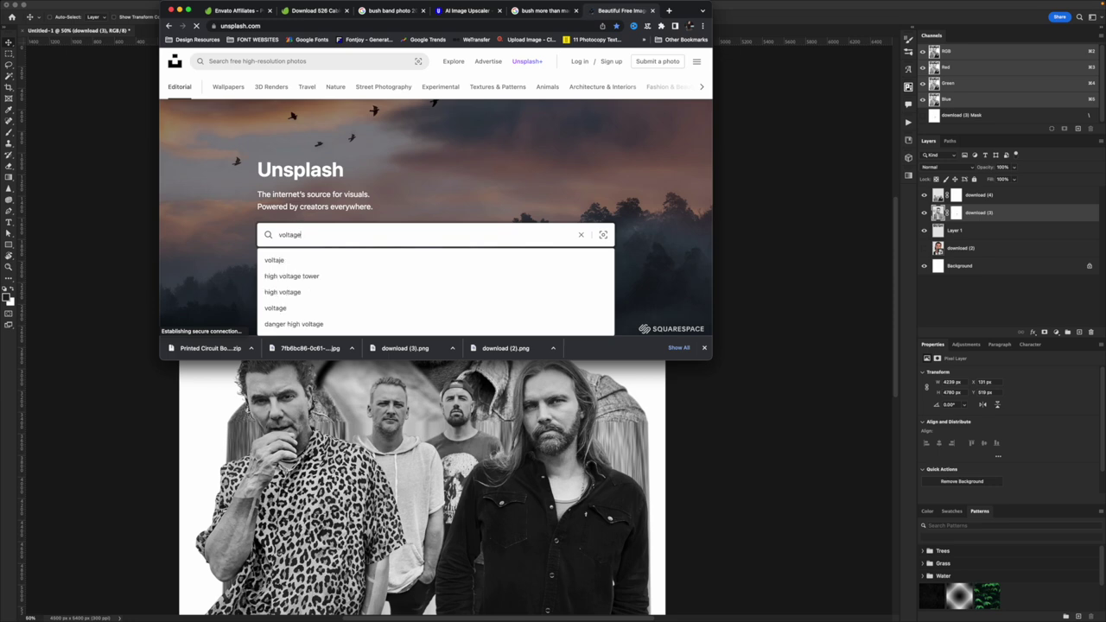
{"action": "key", "text": "Return"}
{"action": "scroll", "coordinate": [251, 241], "scroll_direction": "down", "scroll_amount": 5}
{"action": "scroll", "coordinate": [293, 265], "scroll_direction": "down", "scroll_amount": 5}
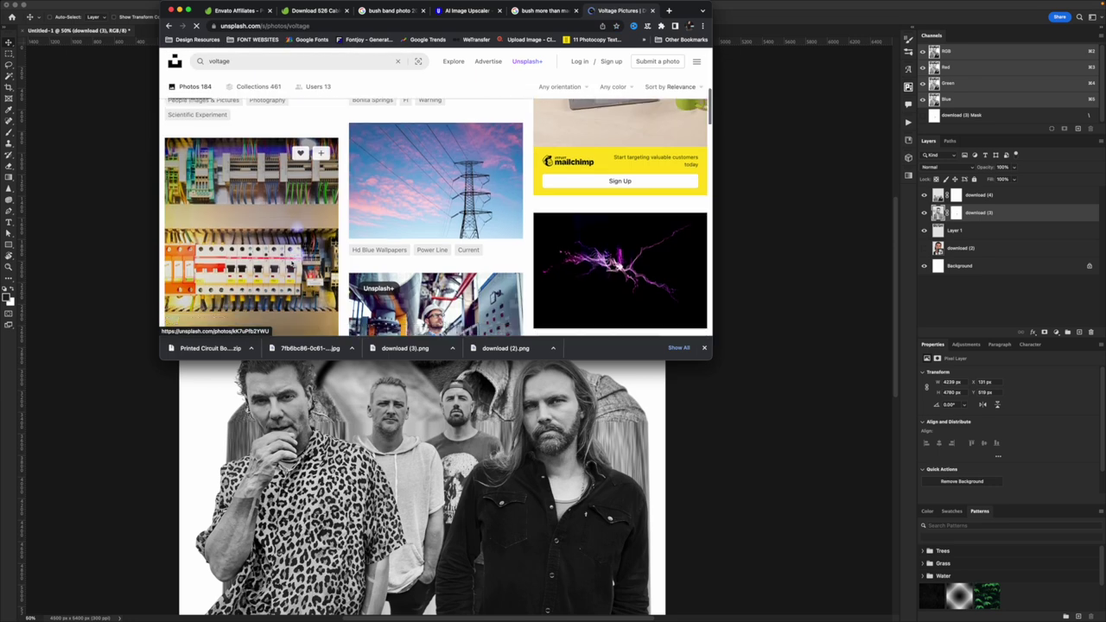
{"action": "left_click", "coordinate": [187, 9]}
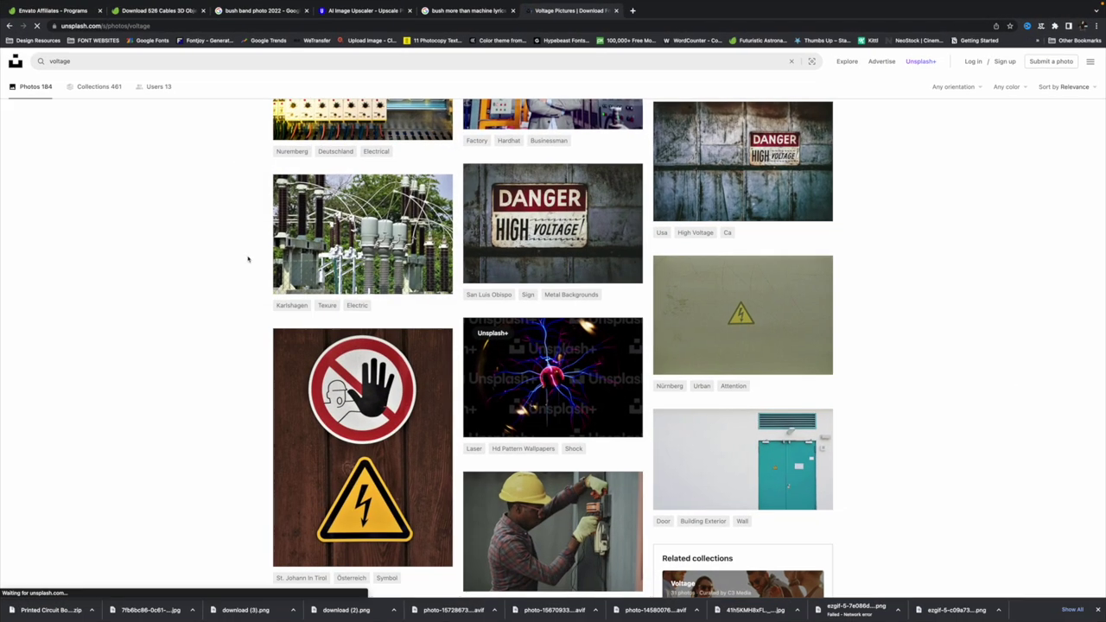
{"action": "scroll", "coordinate": [247, 259], "scroll_direction": "down", "scroll_amount": 10}
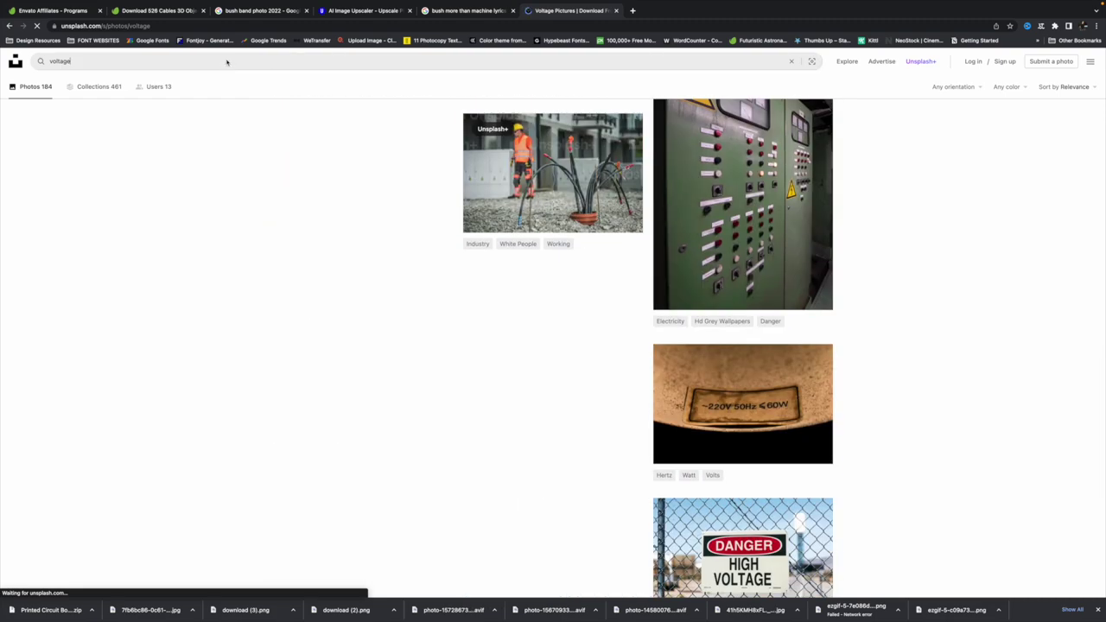
Extend the Unsplash search to "voltage meter" and browse the photos
{"action": "left_click", "coordinate": [235, 63]}
{"action": "type", "text": "meter"}
{"action": "key", "text": "Return"}
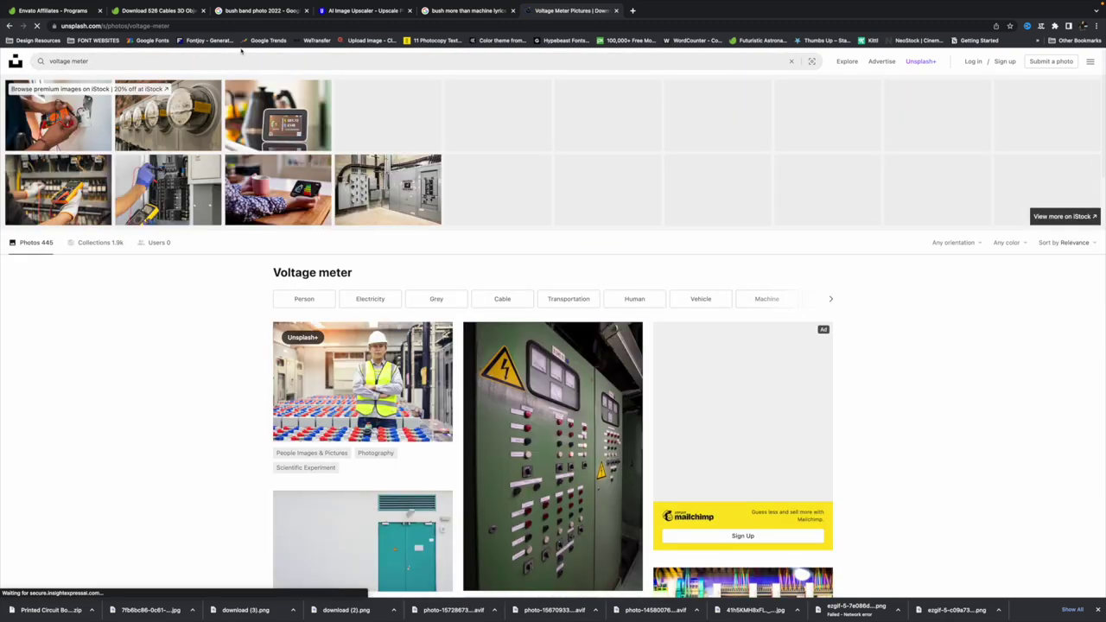
{"action": "scroll", "coordinate": [119, 273], "scroll_direction": "down", "scroll_amount": 5}
{"action": "scroll", "coordinate": [120, 272], "scroll_direction": "down", "scroll_amount": 5}
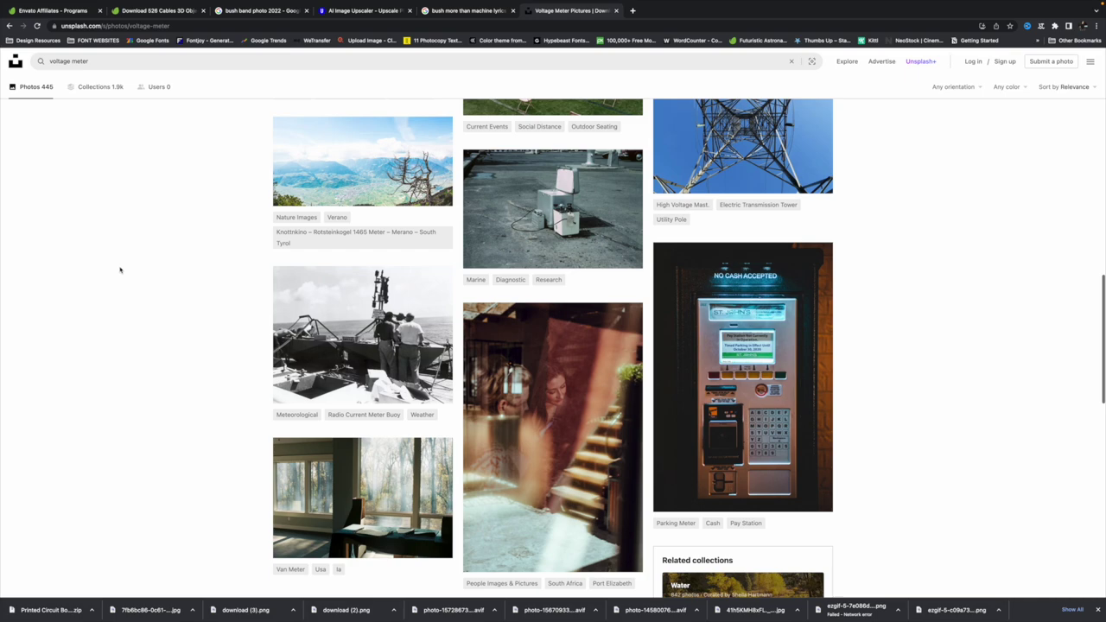
Search Unsplash for "machines" and examine the photos for an industrial element that suits the design
{"action": "triple_click", "coordinate": [152, 62]}
{"action": "type", "text": "machine"}
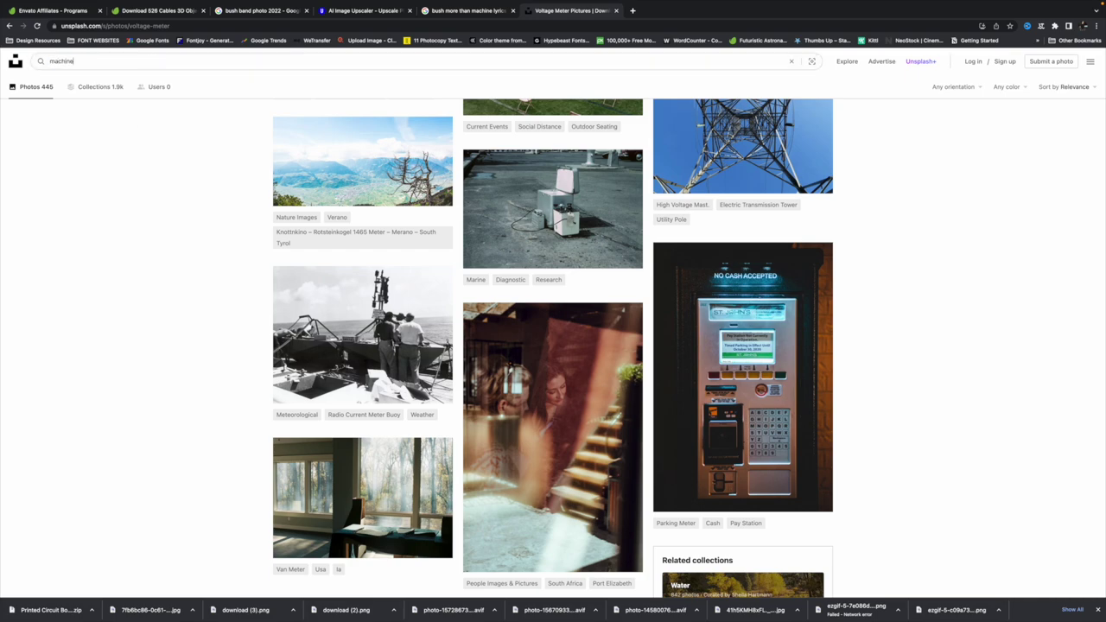
{"action": "type", "text": "s"}
{"action": "key", "text": "Return"}
{"action": "scroll", "coordinate": [220, 280], "scroll_direction": "down", "scroll_amount": 5}
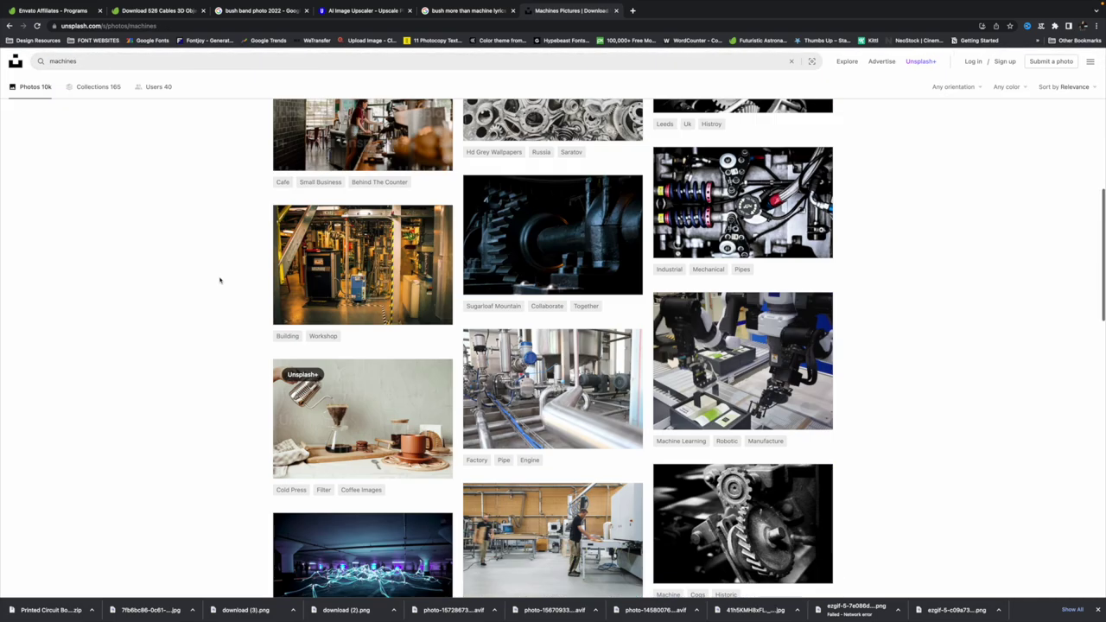
{"action": "scroll", "coordinate": [219, 280], "scroll_direction": "down", "scroll_amount": 10}
{"action": "scroll", "coordinate": [234, 291], "scroll_direction": "down", "scroll_amount": 5}
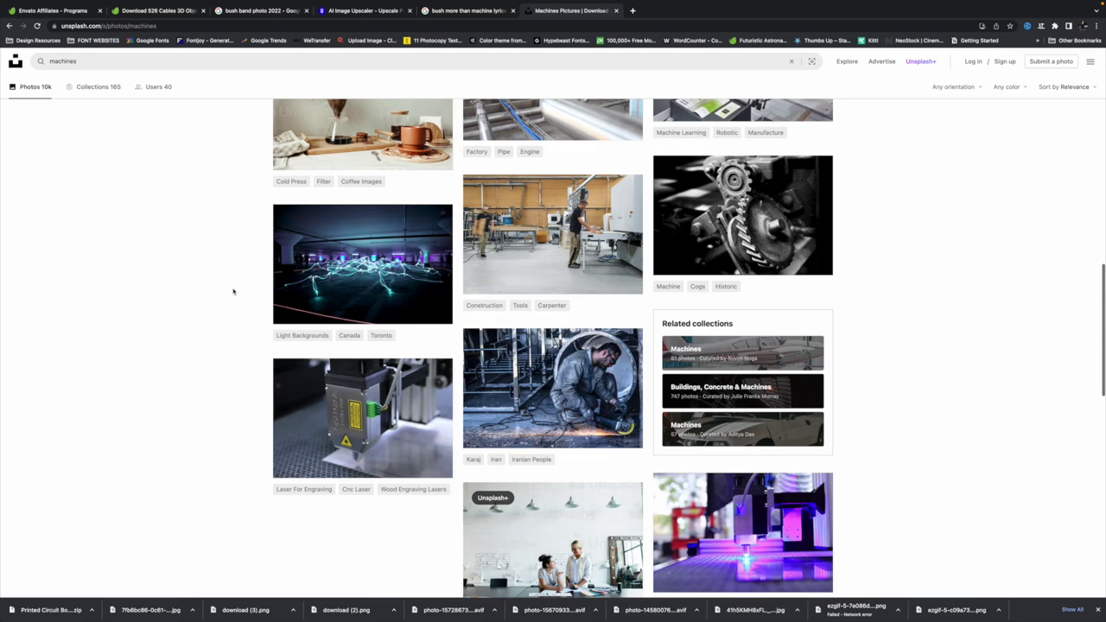
{"action": "left_click", "coordinate": [561, 366]}
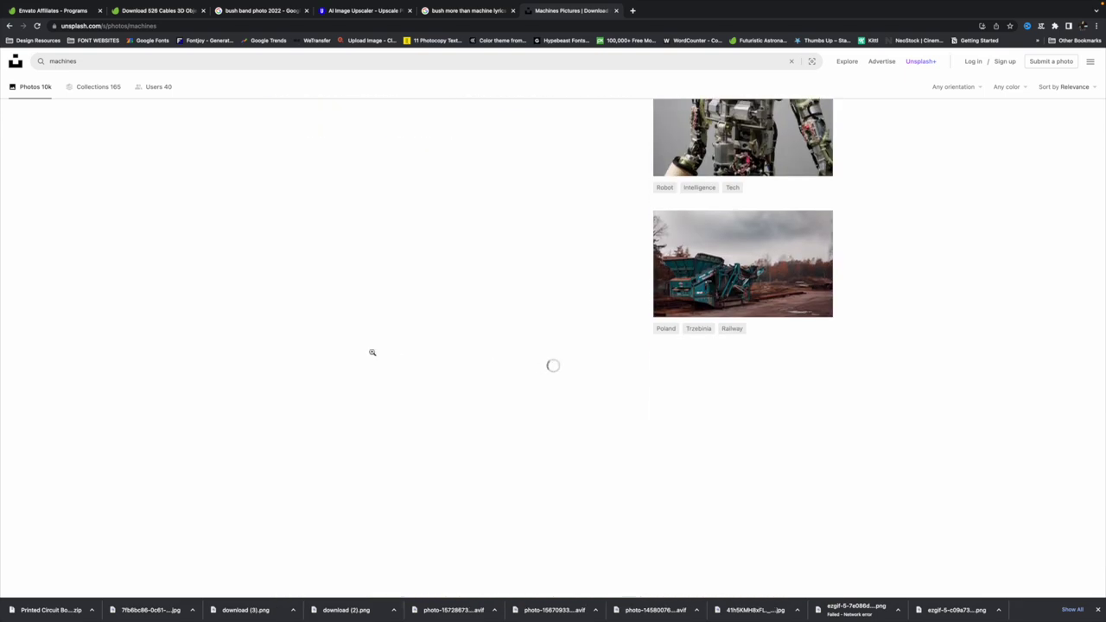
{"action": "scroll", "coordinate": [372, 352], "scroll_direction": "down", "scroll_amount": 5}
{"action": "scroll", "coordinate": [375, 354], "scroll_direction": "down", "scroll_amount": 10}
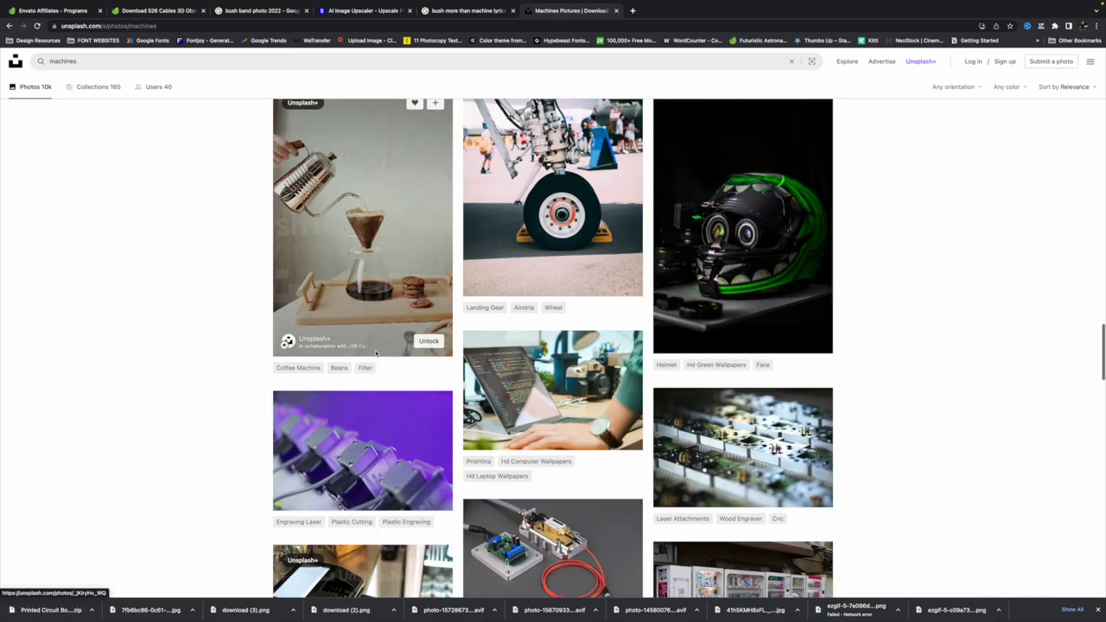
{"action": "scroll", "coordinate": [376, 352], "scroll_direction": "down", "scroll_amount": 5}
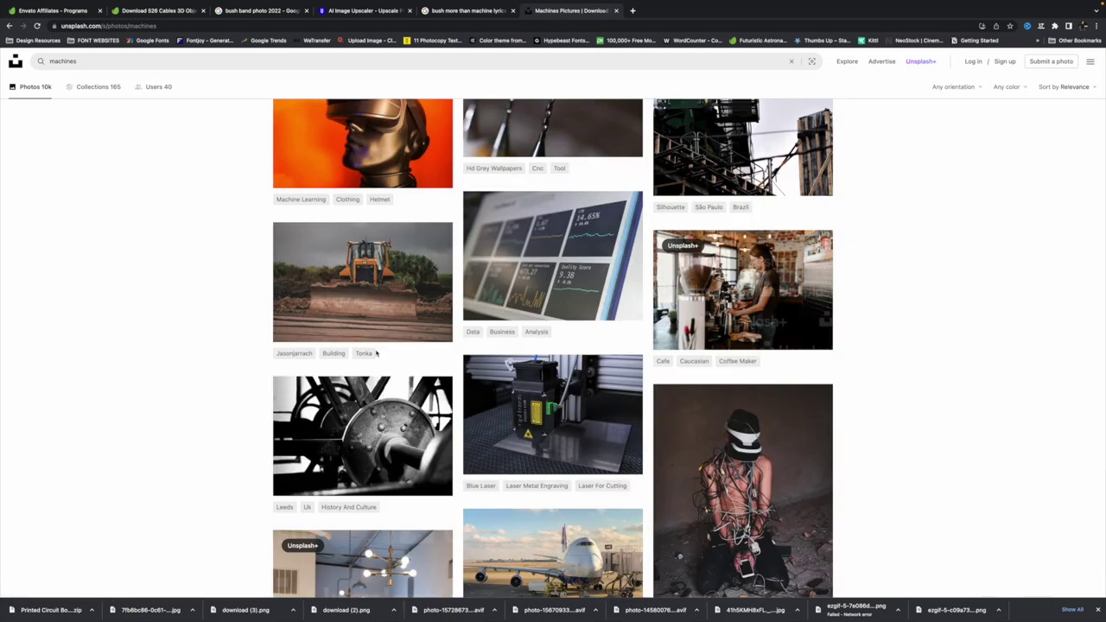
{"action": "scroll", "coordinate": [375, 352], "scroll_direction": "down", "scroll_amount": 15}
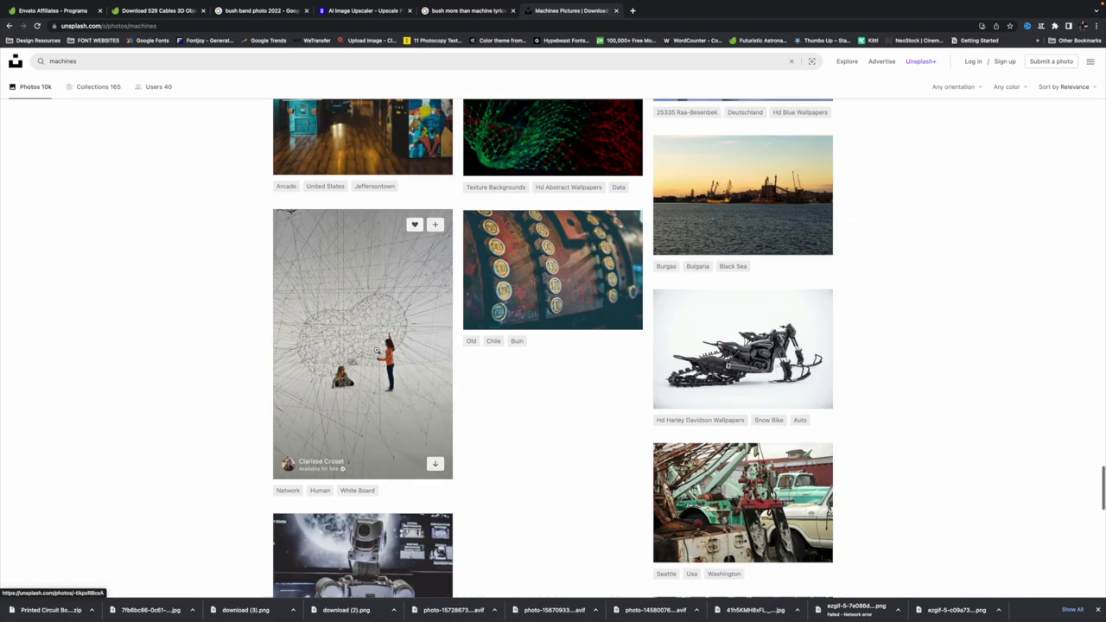
{"action": "scroll", "coordinate": [376, 353], "scroll_direction": "down", "scroll_amount": 15}
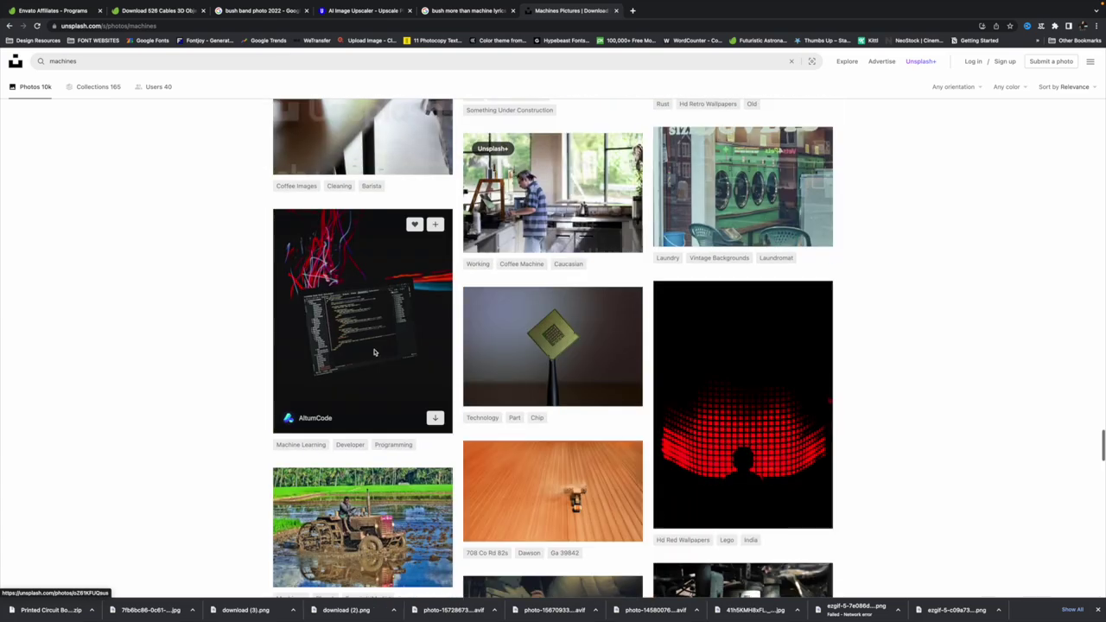
Refine the Unsplash search to "machines volt"
{"action": "left_click", "coordinate": [163, 64]}
{"action": "scroll", "coordinate": [170, 242], "scroll_direction": "down", "scroll_amount": 5}
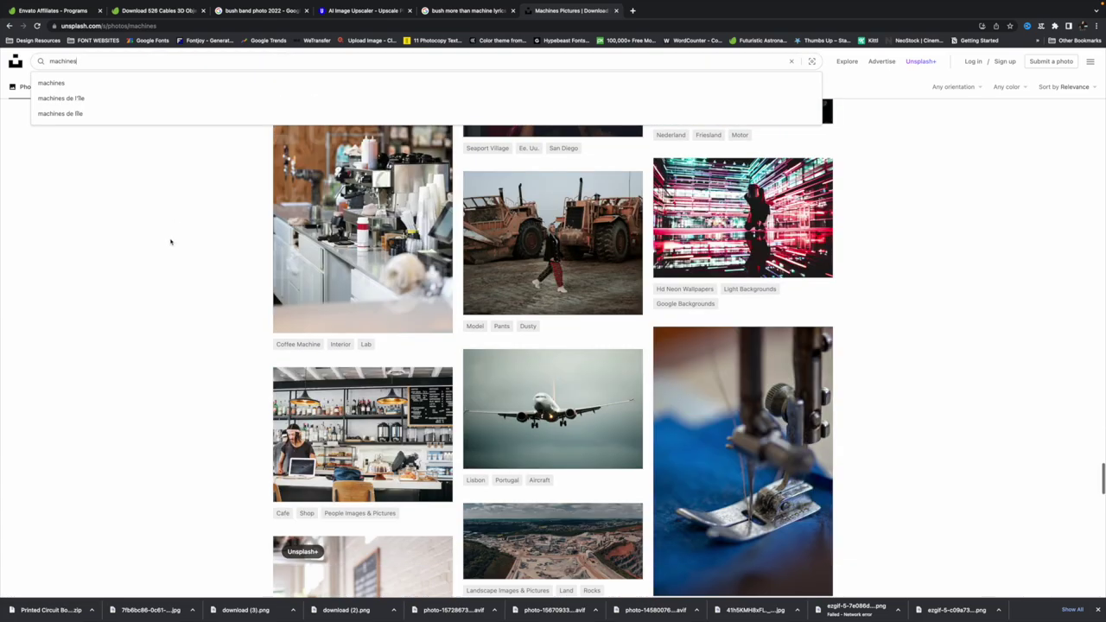
{"action": "scroll", "coordinate": [257, 251], "scroll_direction": "down", "scroll_amount": 10}
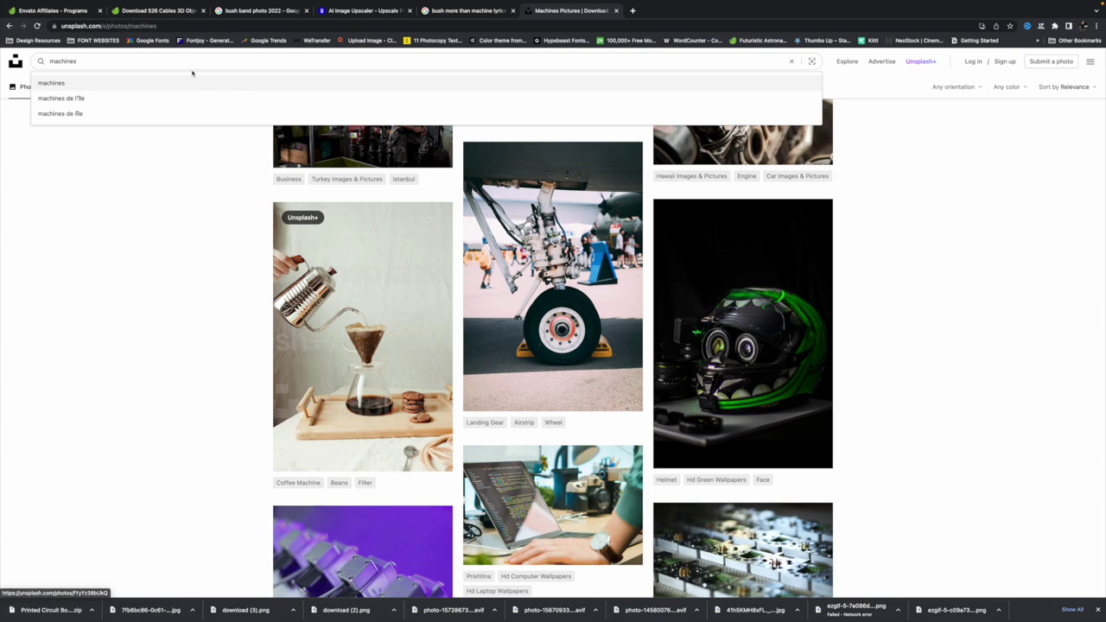
{"action": "type", "text": "volt"}
{"action": "key", "text": "Return"}
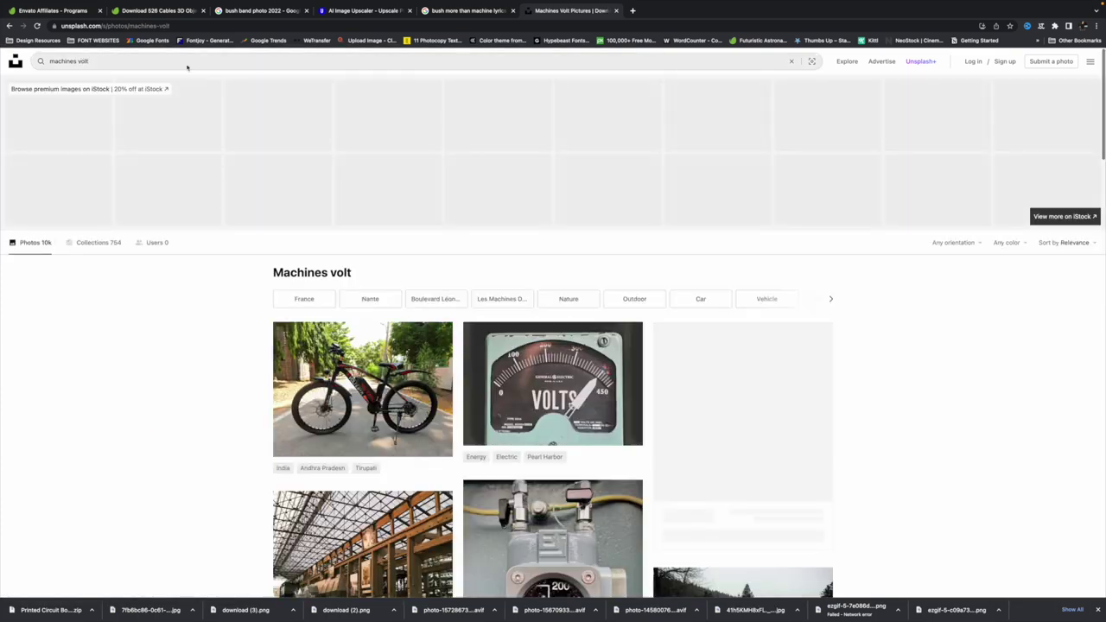
Download the General Electric VOLTS meter photo for free and switch back to Photoshop
{"action": "left_click", "coordinate": [490, 373]}
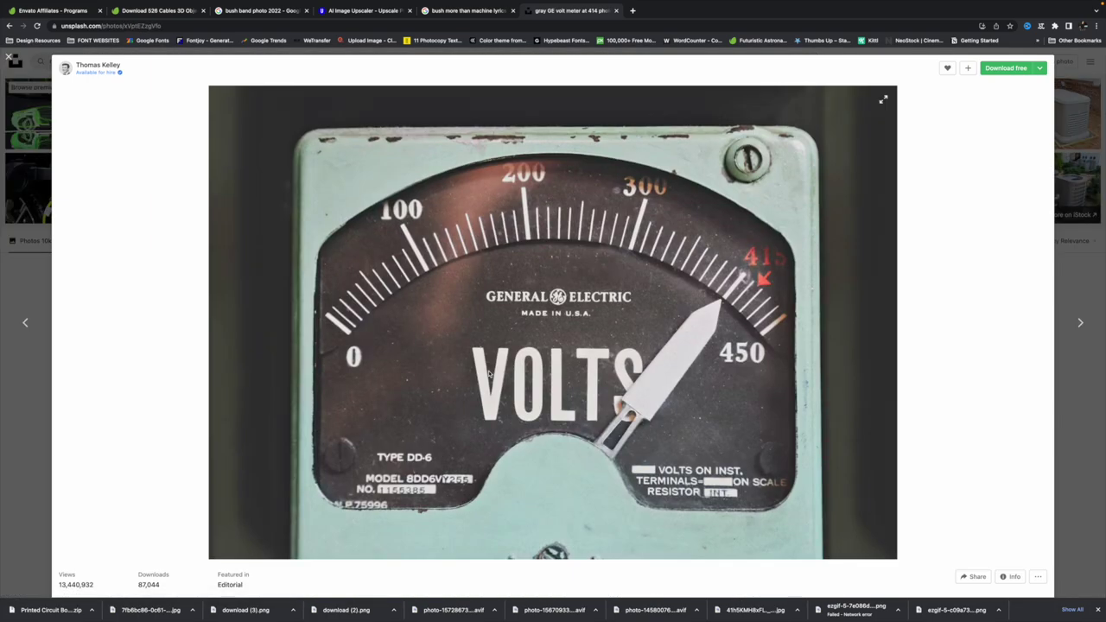
{"action": "left_click", "coordinate": [996, 68]}
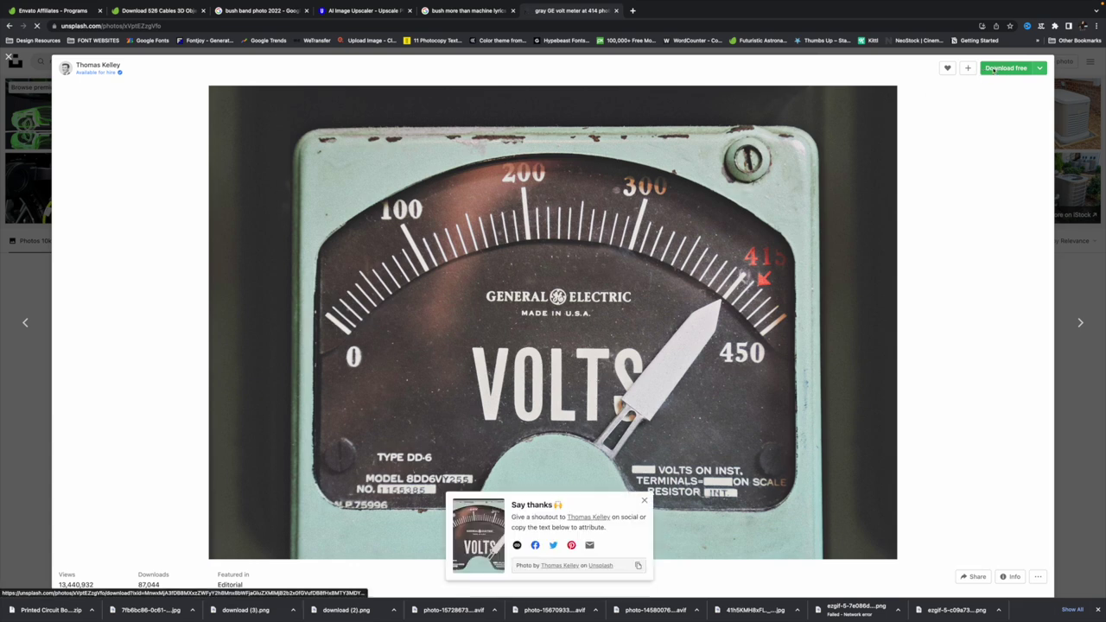
{"action": "scroll", "coordinate": [211, 507], "scroll_direction": "down", "scroll_amount": 3}
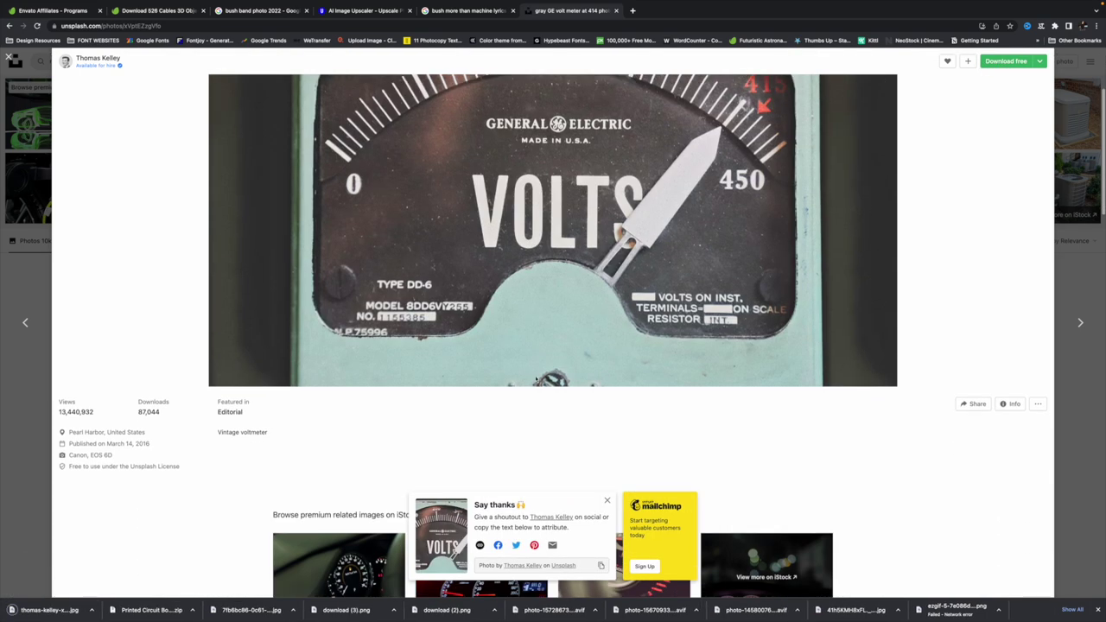
{"action": "left_click", "coordinate": [91, 610]}
{"action": "left_click", "coordinate": [104, 598]}
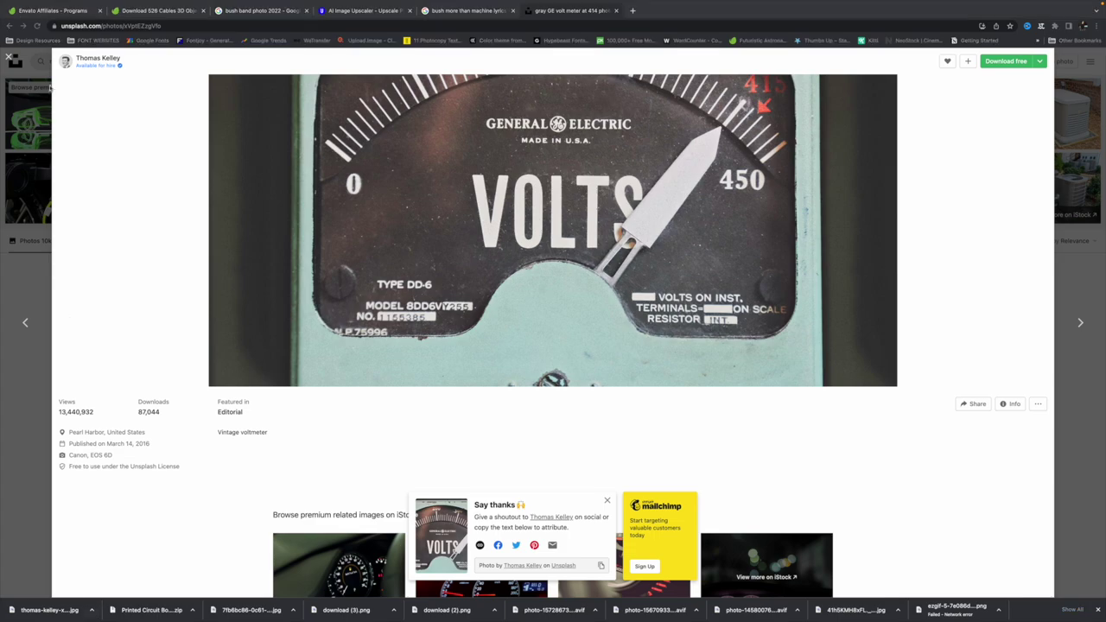
{"action": "left_click", "coordinate": [30, 20]}
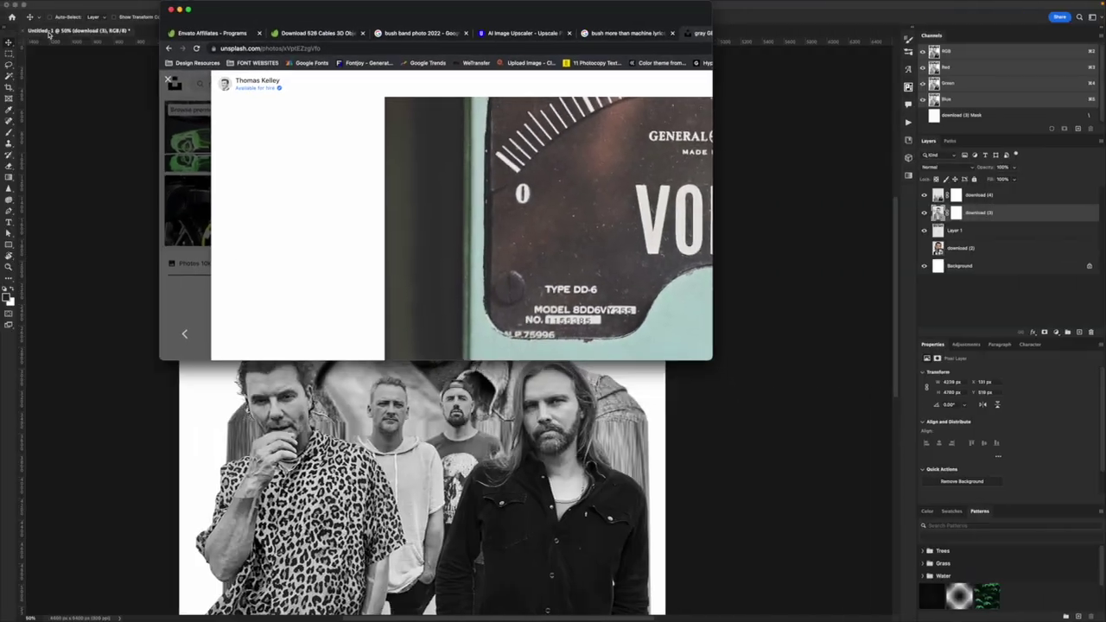
{"action": "left_click", "coordinate": [179, 11]}
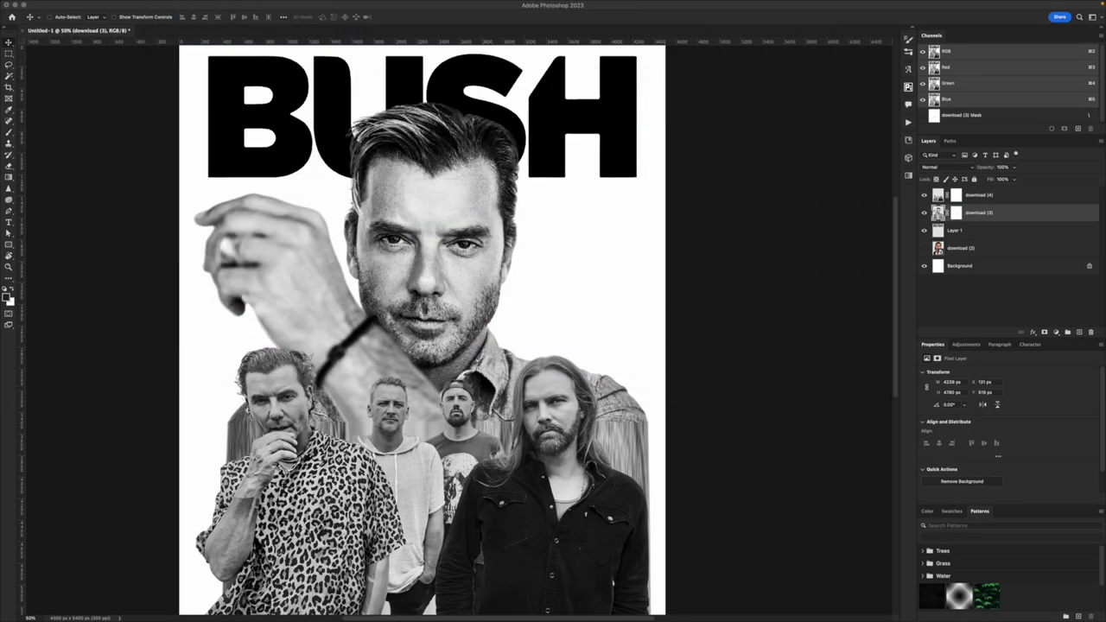
Try to bring the downloaded voltmeter photo into Photoshop
{"action": "left_click_drag", "start_coordinate": [333, 1], "coordinate": [256, 31]}
{"action": "left_click", "coordinate": [569, 211]}
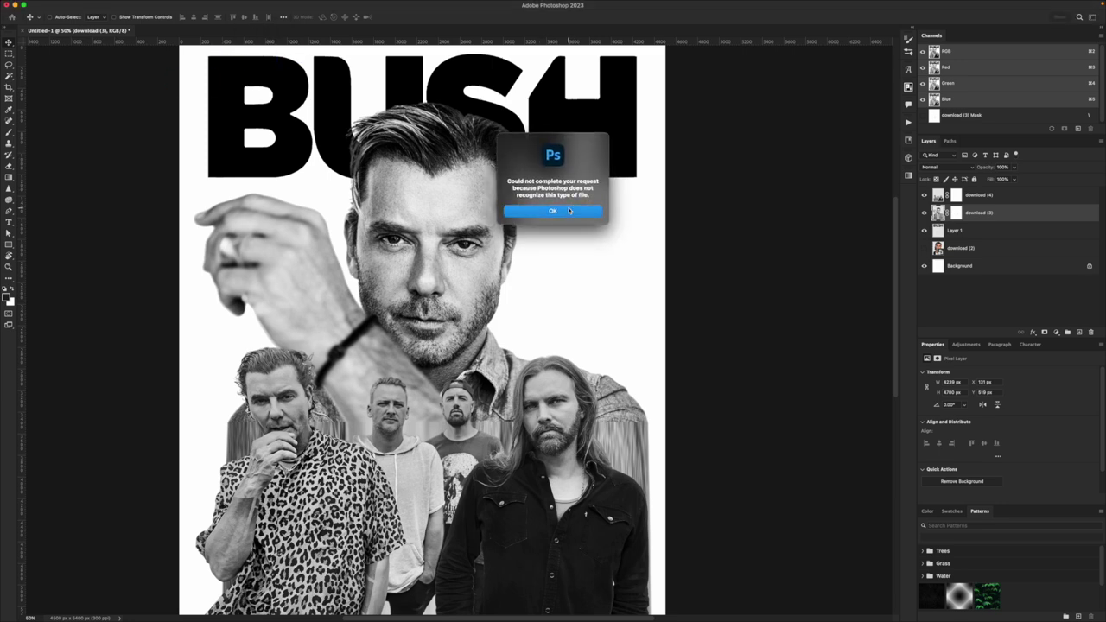
{"action": "left_click", "coordinate": [569, 211]}
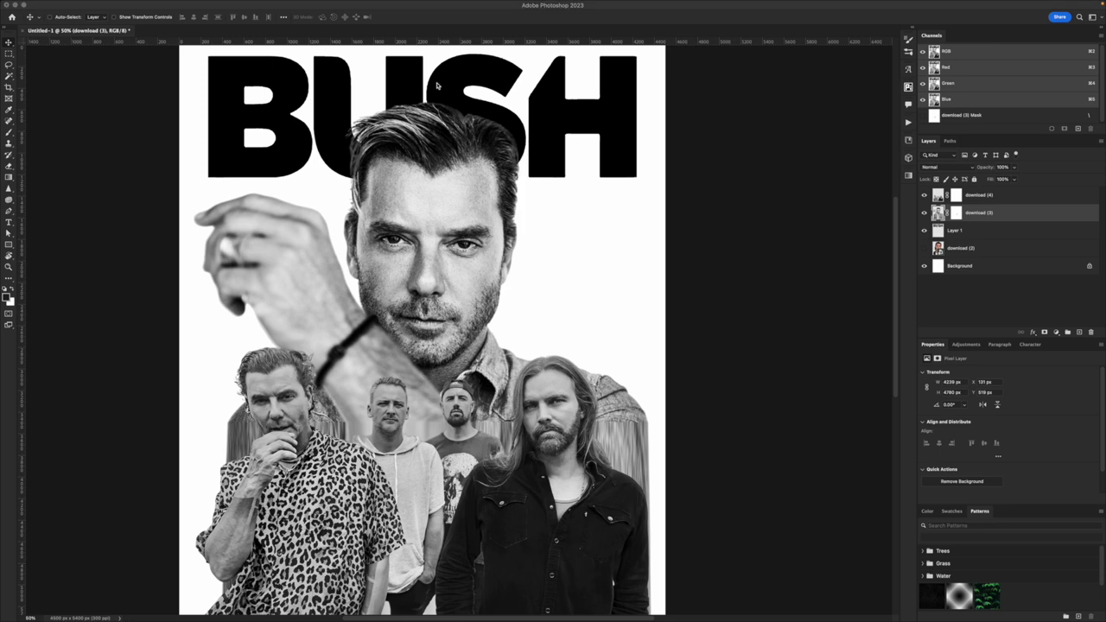
Place the downloaded voltmeter photo across the full canvas width and move it up to the canvas's upper edge
{"action": "left_click_drag", "start_coordinate": [1, 239], "coordinate": [493, 221]}
{"action": "key", "text": "Return"}
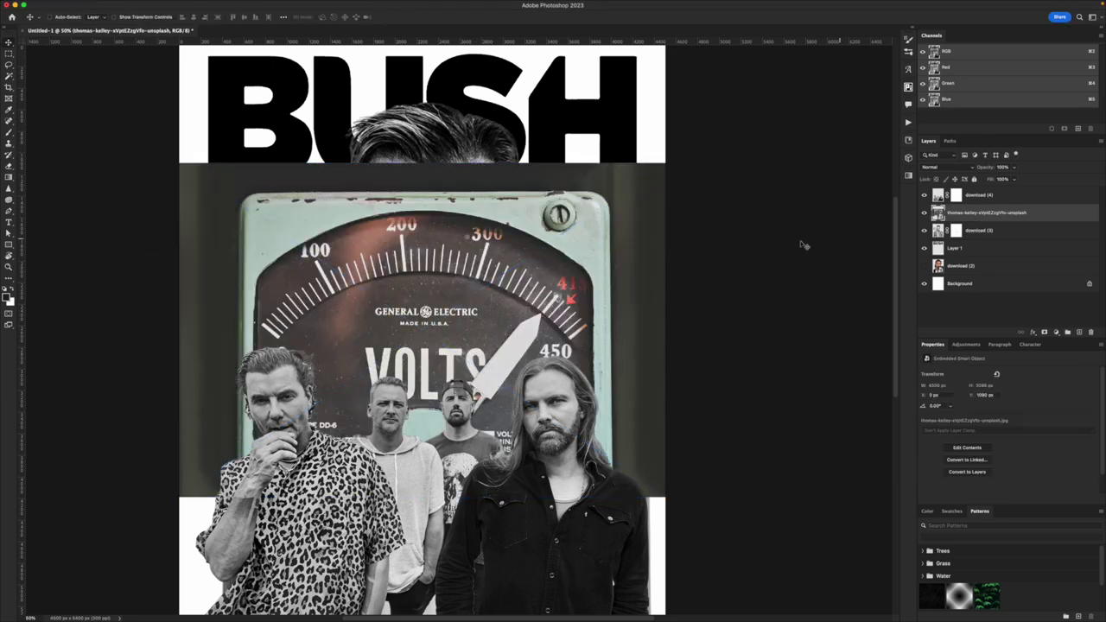
{"action": "left_click_drag", "start_coordinate": [517, 306], "coordinate": [517, 189]}
Rasterize the voltmeter photo layer and move it to the top of the layer stack
{"action": "right_click", "coordinate": [977, 213]}
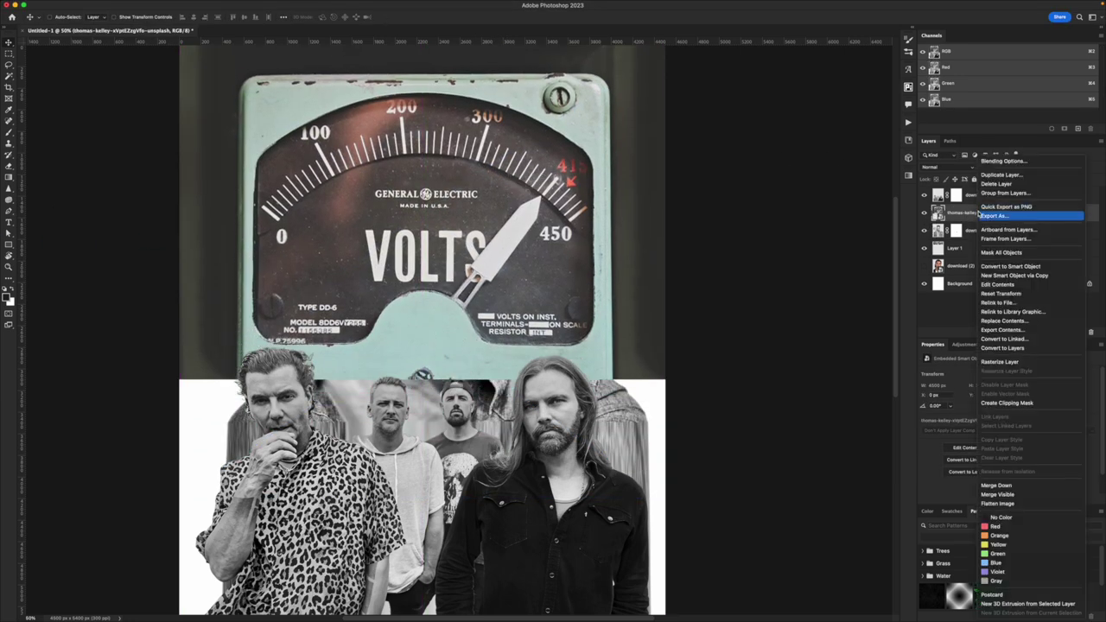
{"action": "left_click", "coordinate": [1012, 363]}
{"action": "left_click_drag", "start_coordinate": [966, 214], "coordinate": [965, 192]}
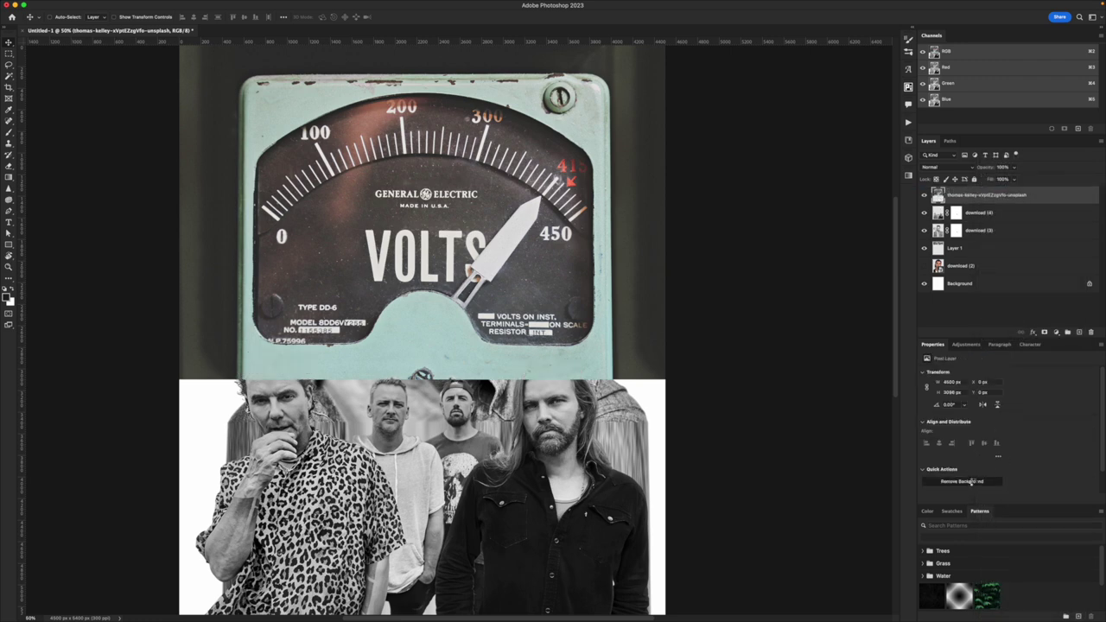
Try the automatic Remove Background action on the voltmeter photo
{"action": "left_click", "coordinate": [971, 481]}
Trace the voltmeter's green casing with the Polygonal Lasso and isolate the meter from its dark background on its own layer
{"action": "left_click", "coordinate": [9, 65]}
{"action": "left_click", "coordinate": [45, 73]}
{"action": "left_click", "coordinate": [237, 377]}
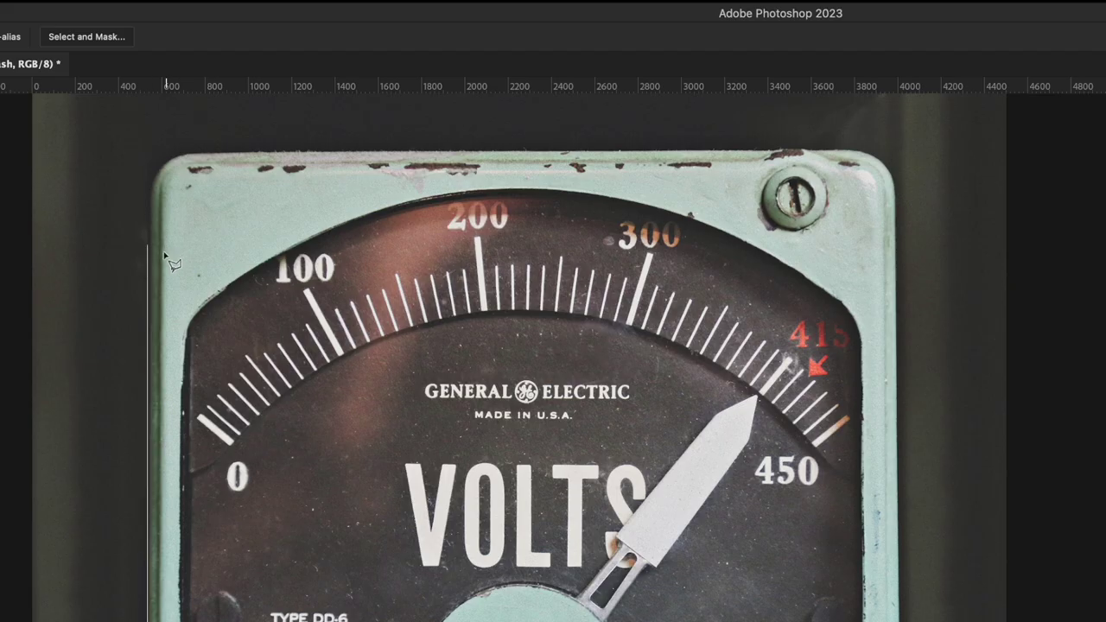
{"action": "mouse_move", "coordinate": [165, 256]}
{"action": "left_mouse_down"}
{"action": "mouse_move", "coordinate": [151, 190]}
{"action": "mouse_move", "coordinate": [161, 171]}
{"action": "left_mouse_up"}
{"action": "left_click", "coordinate": [174, 158]}
{"action": "left_click", "coordinate": [191, 152]}
{"action": "left_click", "coordinate": [818, 151]}
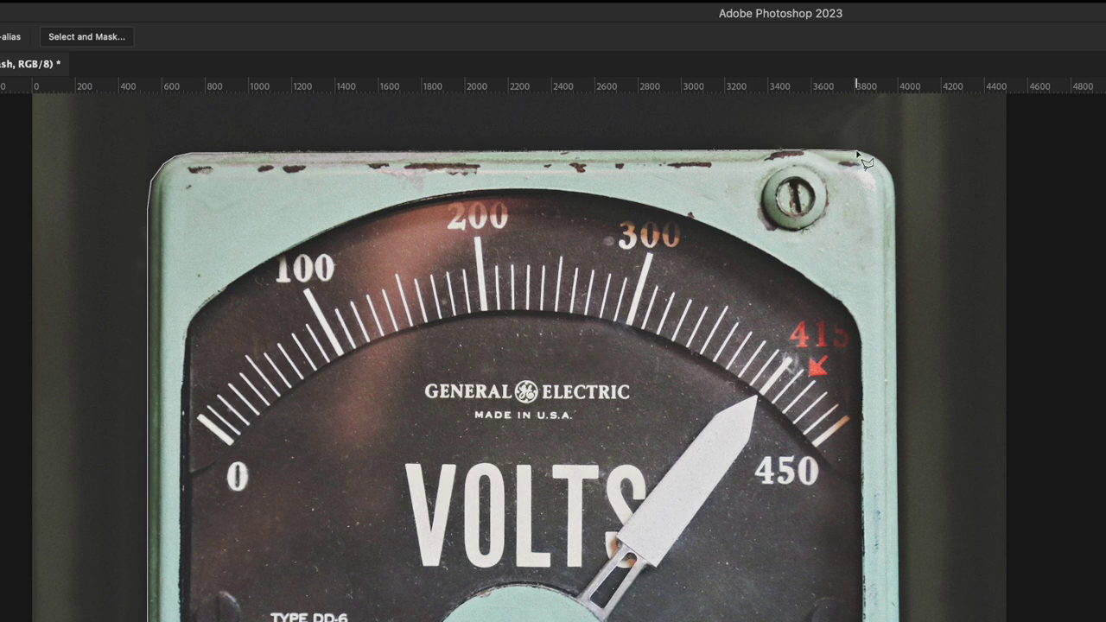
{"action": "left_click", "coordinate": [895, 184]}
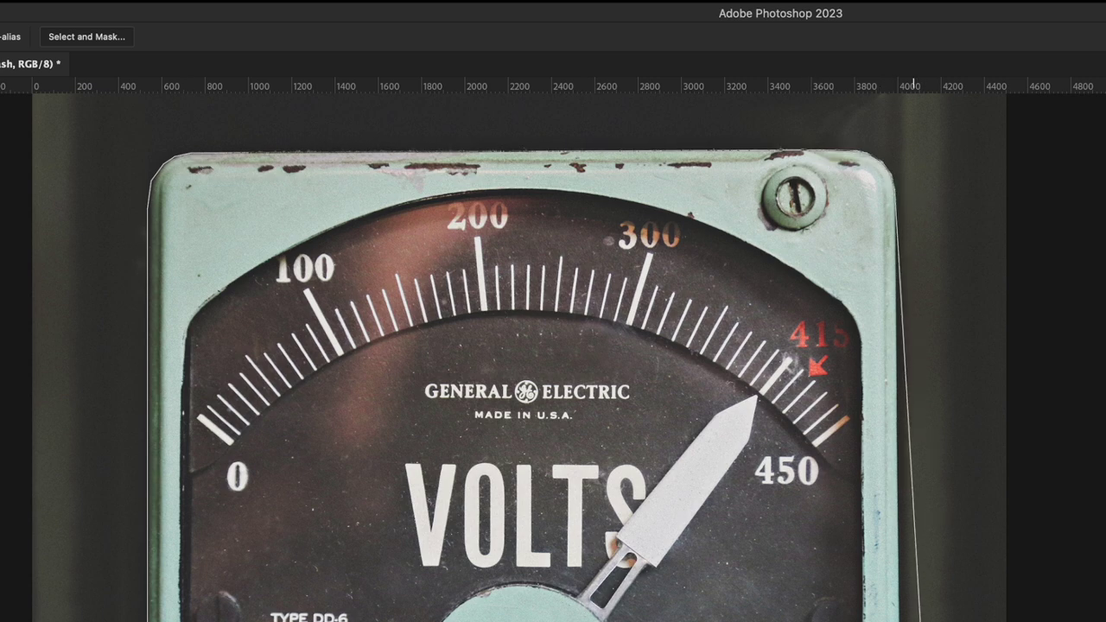
{"action": "left_click", "coordinate": [1094, 188]}
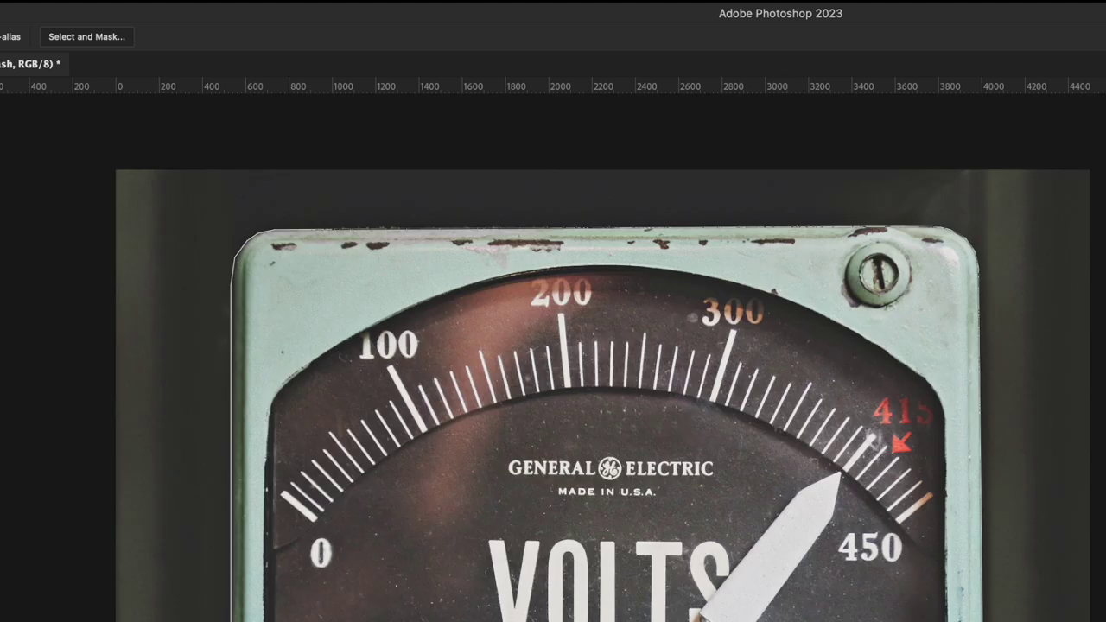
{"action": "scroll", "coordinate": [553, 346], "scroll_direction": "down", "scroll_amount": 2}
{"action": "right_click", "coordinate": [179, 595]}
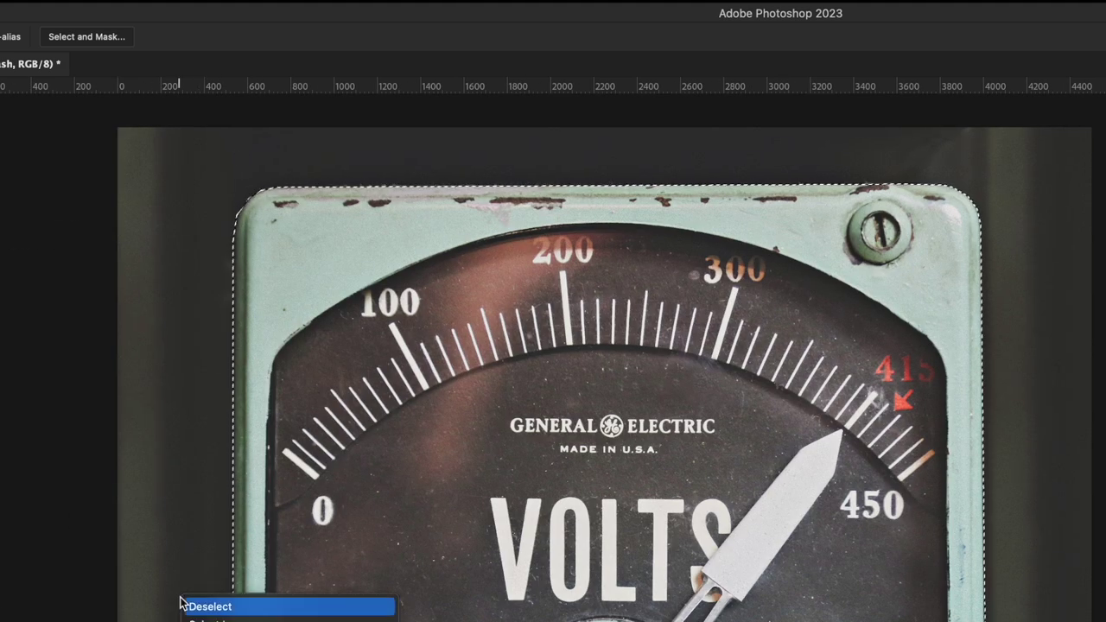
{"action": "left_click", "coordinate": [242, 619]}
Copy the selected voltmeter artwork, hide its layer and clear the selection
{"action": "left_click", "coordinate": [85, 4]}
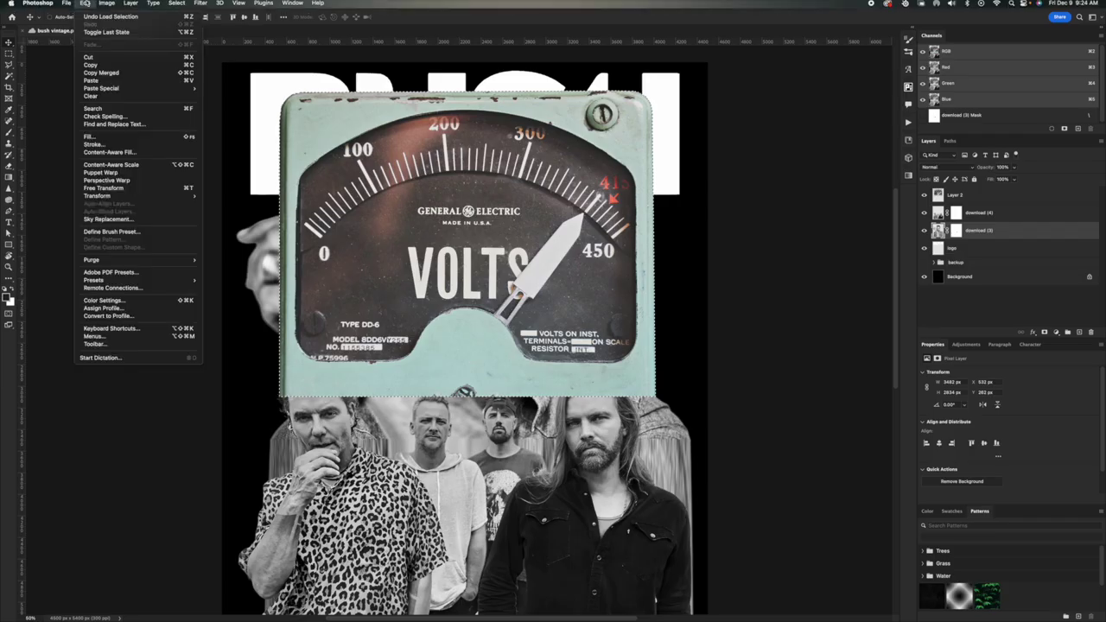
{"action": "left_click", "coordinate": [97, 72]}
{"action": "left_click", "coordinate": [923, 197]}
{"action": "key", "text": "super+d"}
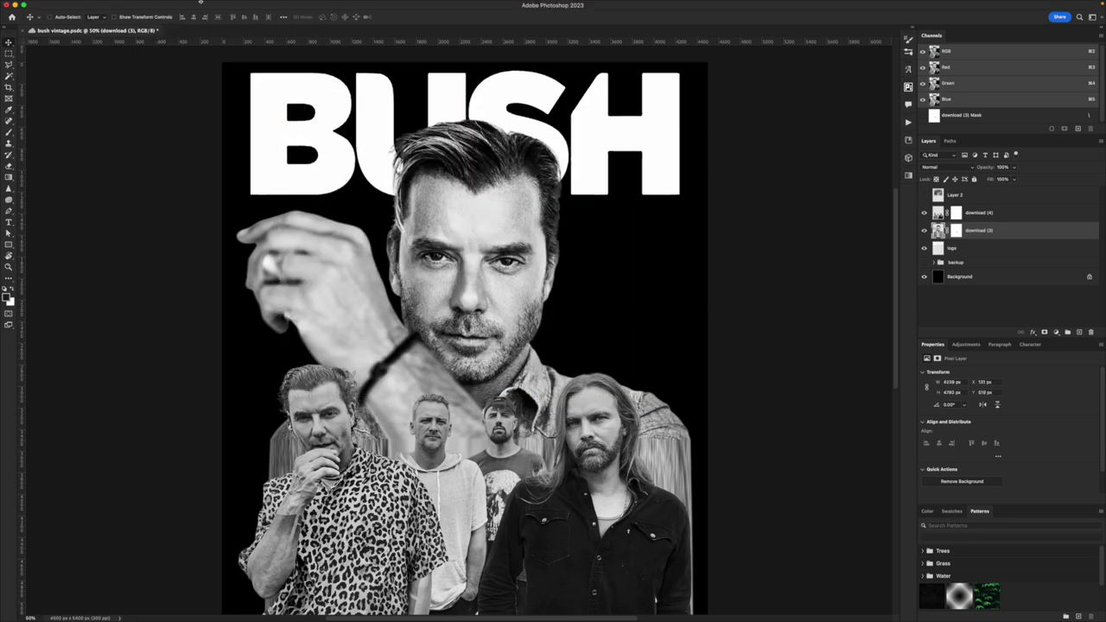
Open the Vanishing Point filter on the main portrait layer and start defining a perspective plane over the raised hand
{"action": "left_click", "coordinate": [206, 4]}
{"action": "left_click", "coordinate": [228, 94]}
{"action": "key", "text": "ctrl+alt+v"}
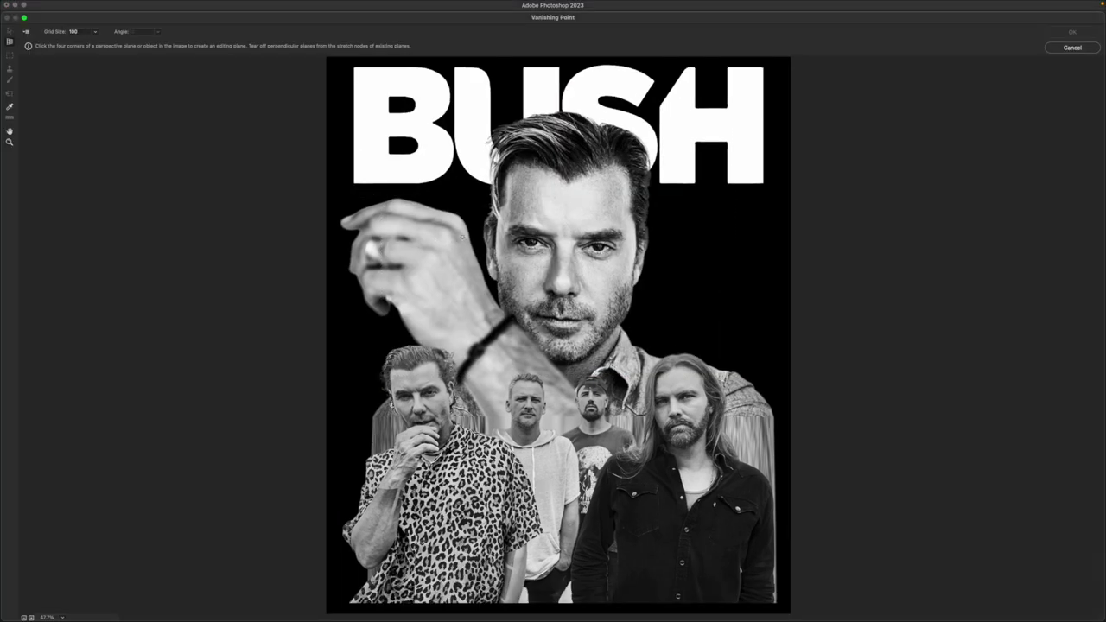
{"action": "left_click", "coordinate": [460, 222]}
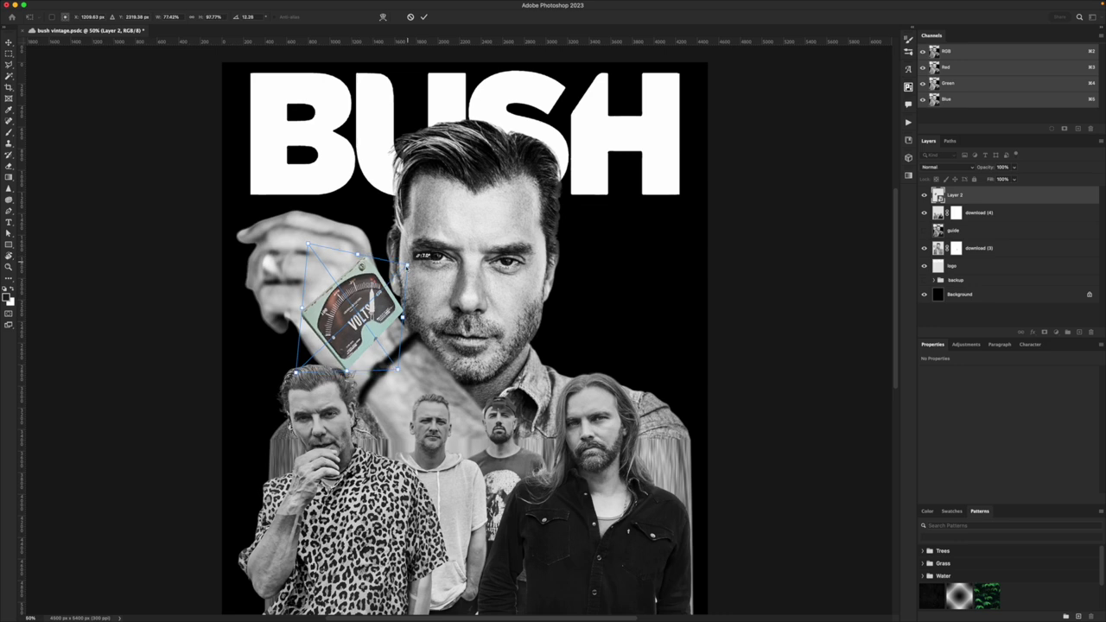
Skew and distort the voltmeter smart object so it follows the tilt of the raised hand, and apply the transform
{"action": "left_click_drag", "start_coordinate": [404, 262], "coordinate": [398, 271]}
{"action": "right_click", "coordinate": [386, 295]}
{"action": "left_click", "coordinate": [397, 342]}
{"action": "left_click_drag", "start_coordinate": [367, 322], "coordinate": [366, 309]}
{"action": "left_click_drag", "start_coordinate": [390, 352], "coordinate": [393, 380]}
{"action": "right_click", "coordinate": [372, 288]}
{"action": "left_click", "coordinate": [383, 353]}
{"action": "left_click_drag", "start_coordinate": [311, 230], "coordinate": [319, 240]}
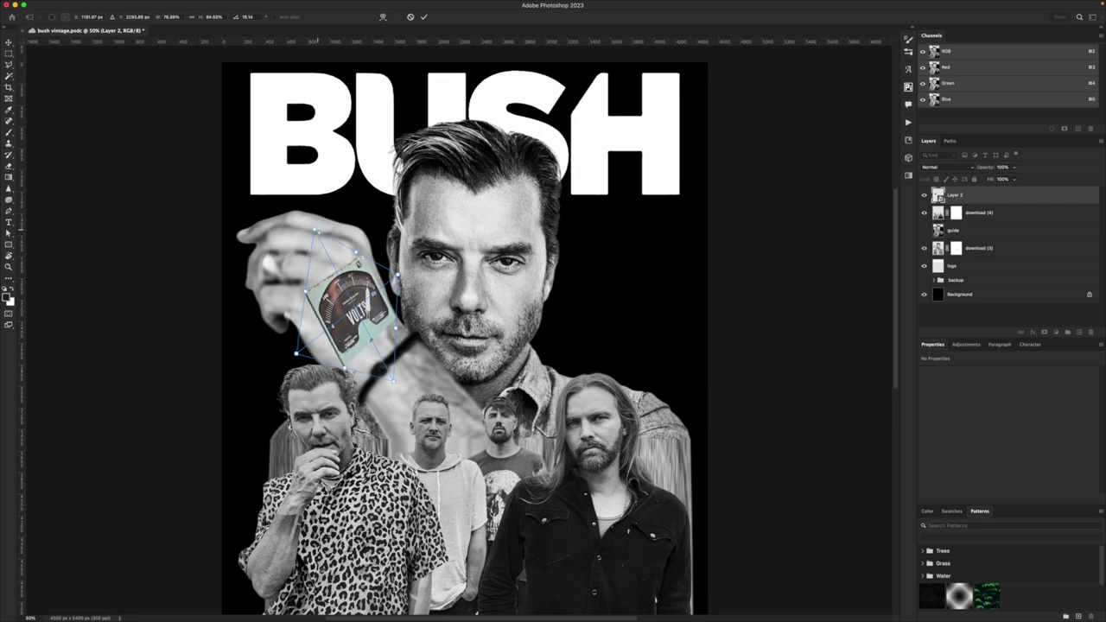
{"action": "key", "text": "Return"}
Fine-tune the voltmeter's position and perspective on the back of the hand
{"action": "key", "text": "super+="}
{"action": "key", "text": "super+t"}
{"action": "left_click_drag", "start_coordinate": [369, 302], "coordinate": [366, 314]}
{"action": "key", "text": "Return"}
{"action": "key", "text": "super+t"}
{"action": "right_click", "coordinate": [344, 292]}
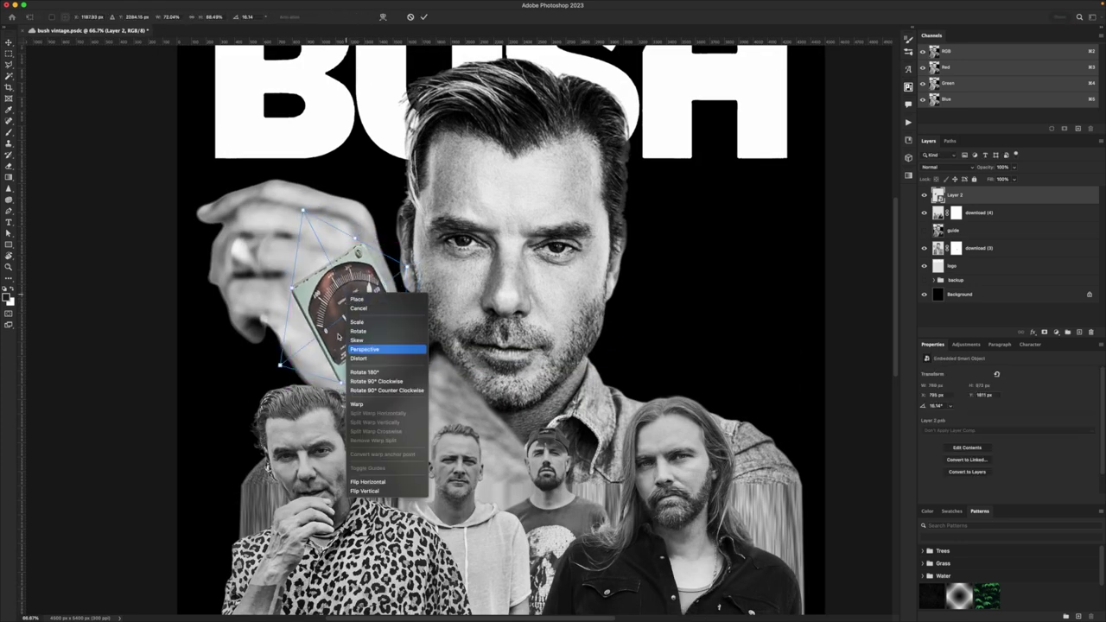
{"action": "left_click", "coordinate": [365, 349]}
{"action": "key", "text": "Return"}
Rasterize the voltmeter smart object layer and desaturate it to greyscale
{"action": "key", "text": "super+="}
{"action": "left_click", "coordinate": [1043, 331]}
{"action": "left_click", "coordinate": [939, 195]}
{"action": "left_click", "coordinate": [107, 4]}
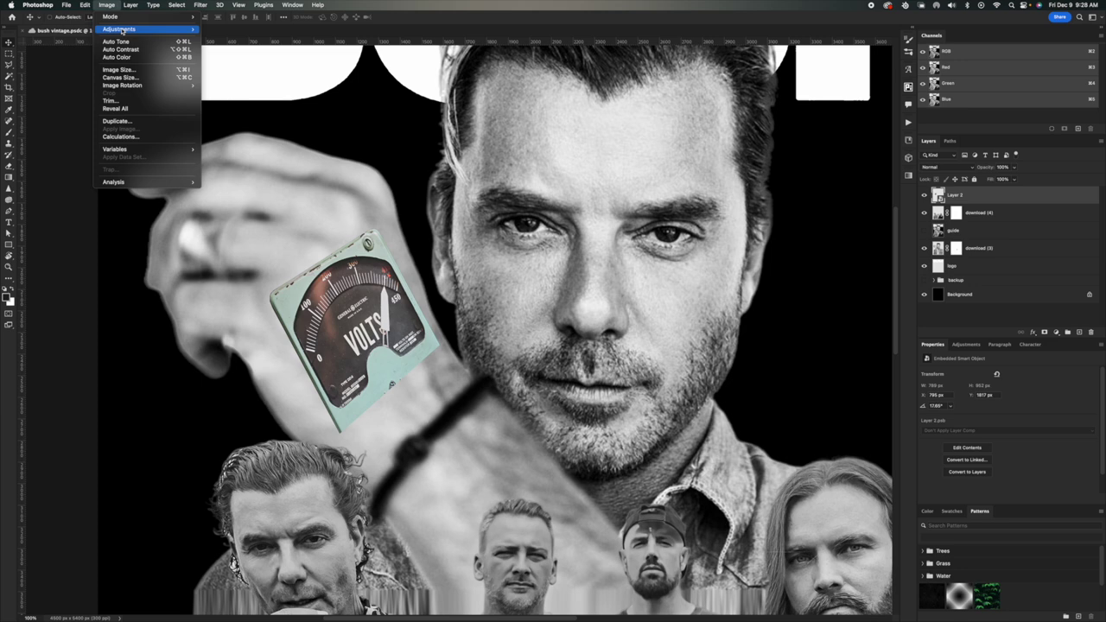
{"action": "mouse_move", "coordinate": [129, 28]}
{"action": "key", "text": "Escape"}
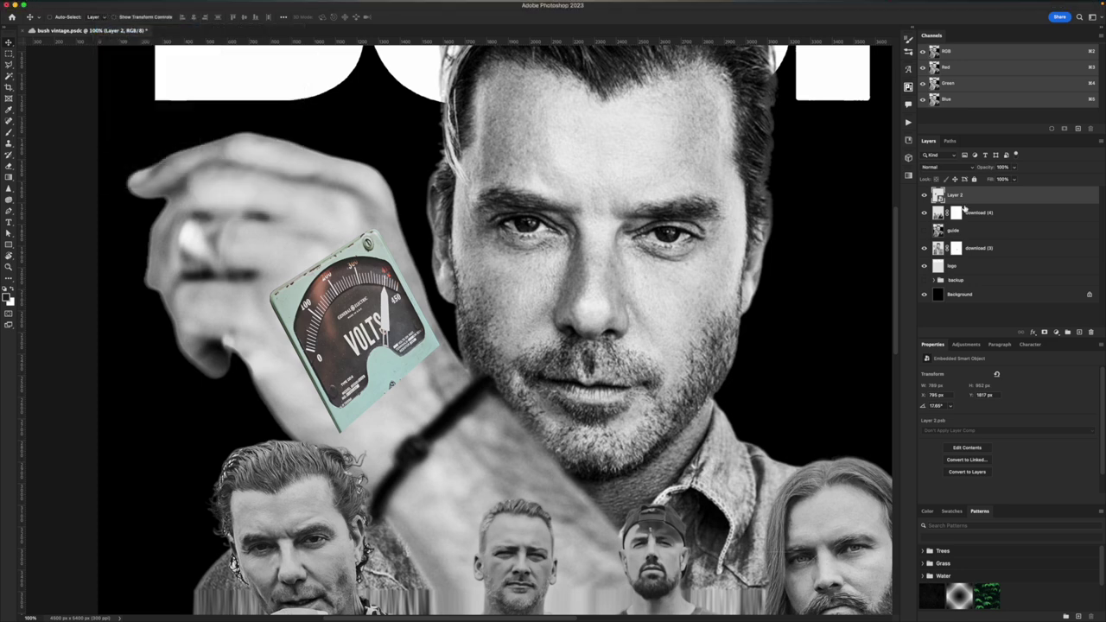
{"action": "right_click", "coordinate": [988, 195]}
{"action": "left_click", "coordinate": [1009, 362]}
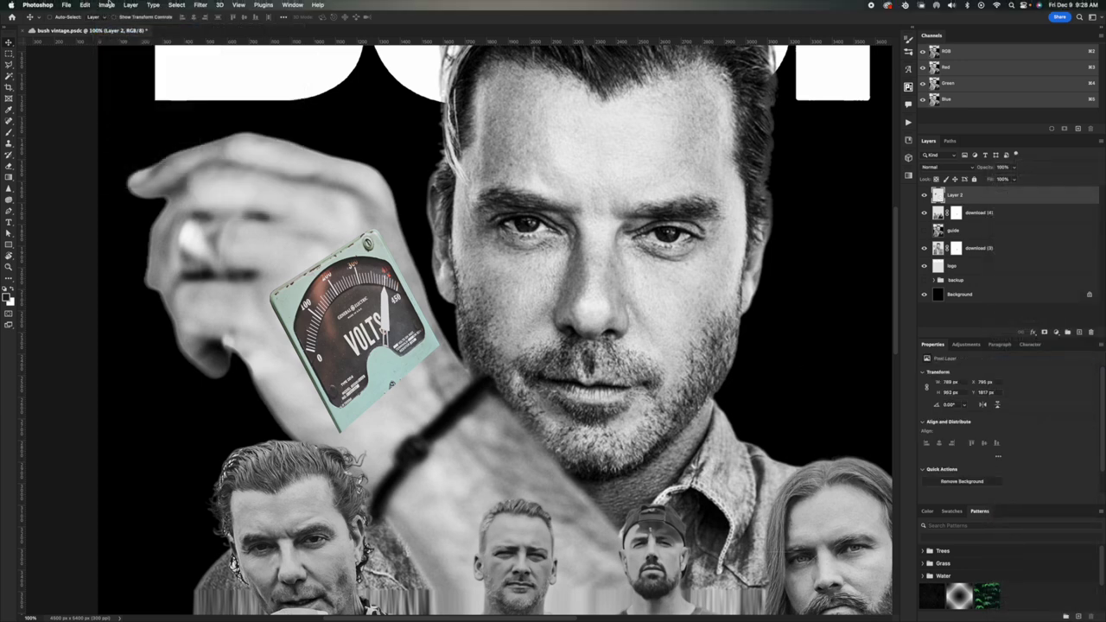
{"action": "left_click", "coordinate": [106, 5]}
{"action": "mouse_move", "coordinate": [128, 31]}
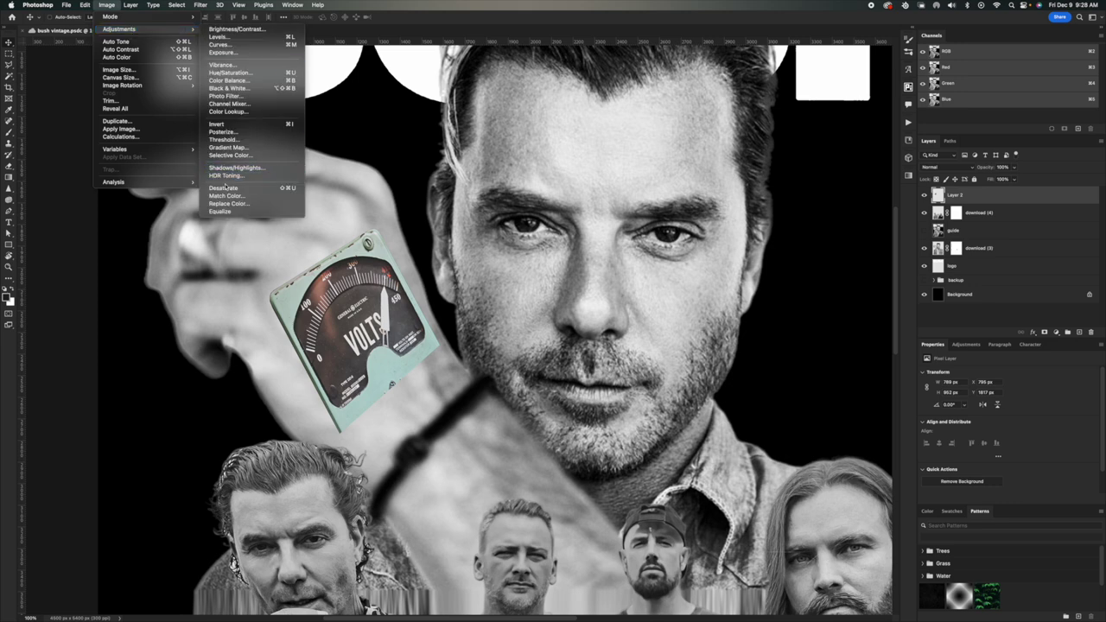
{"action": "left_click", "coordinate": [246, 187]}
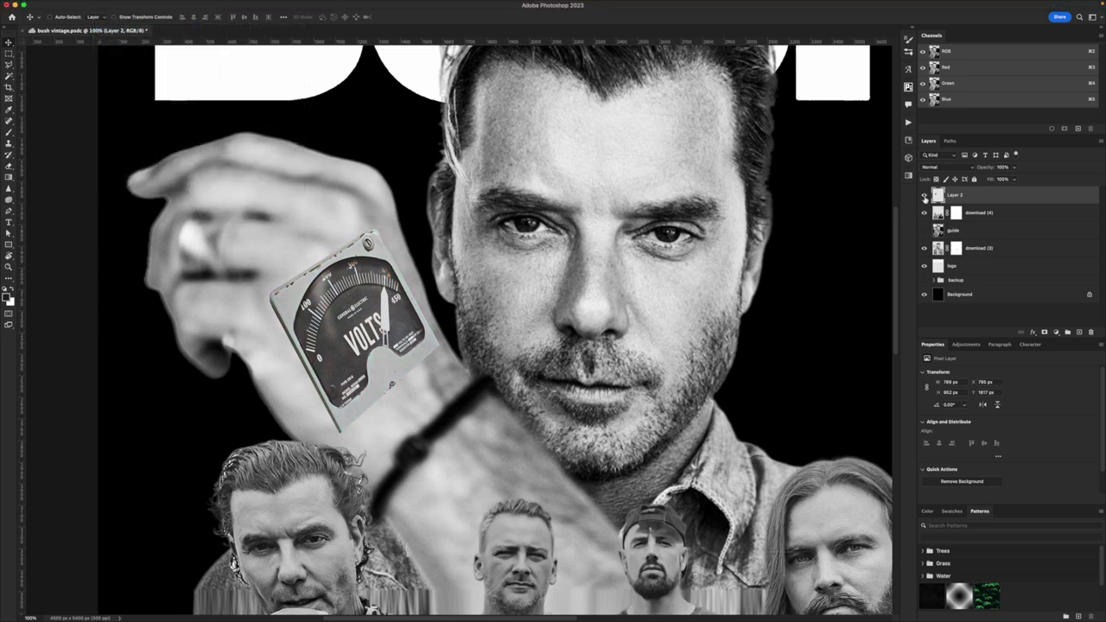
Try a Hue/Saturation adjustment layer with saturation at -100 above the voltmeter, and delete it
{"action": "left_click", "coordinate": [1054, 333]}
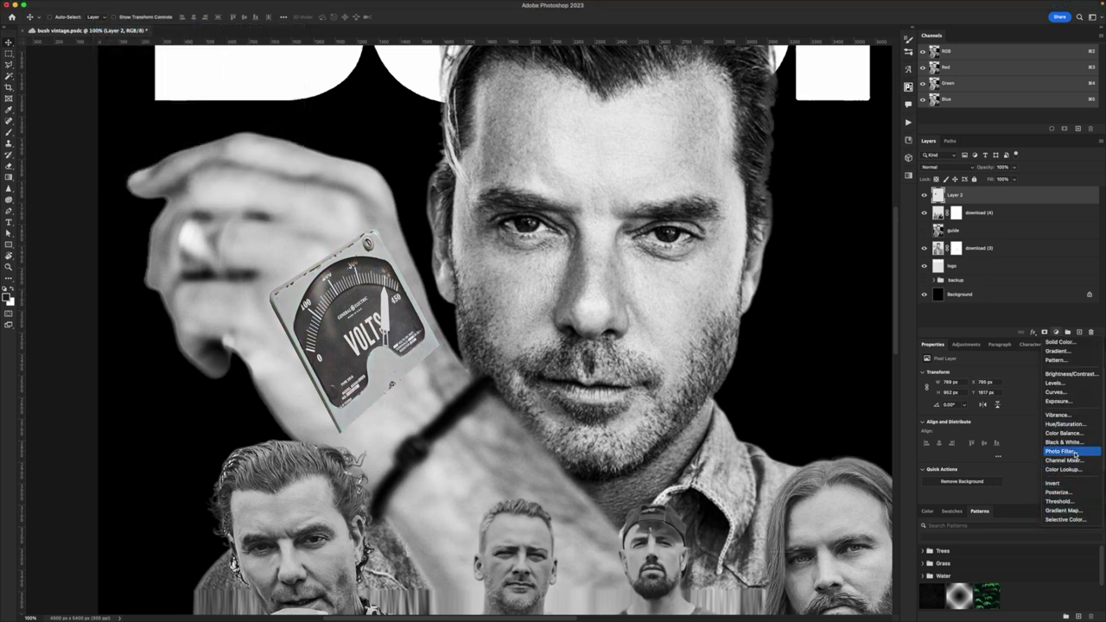
{"action": "left_click", "coordinate": [1063, 425]}
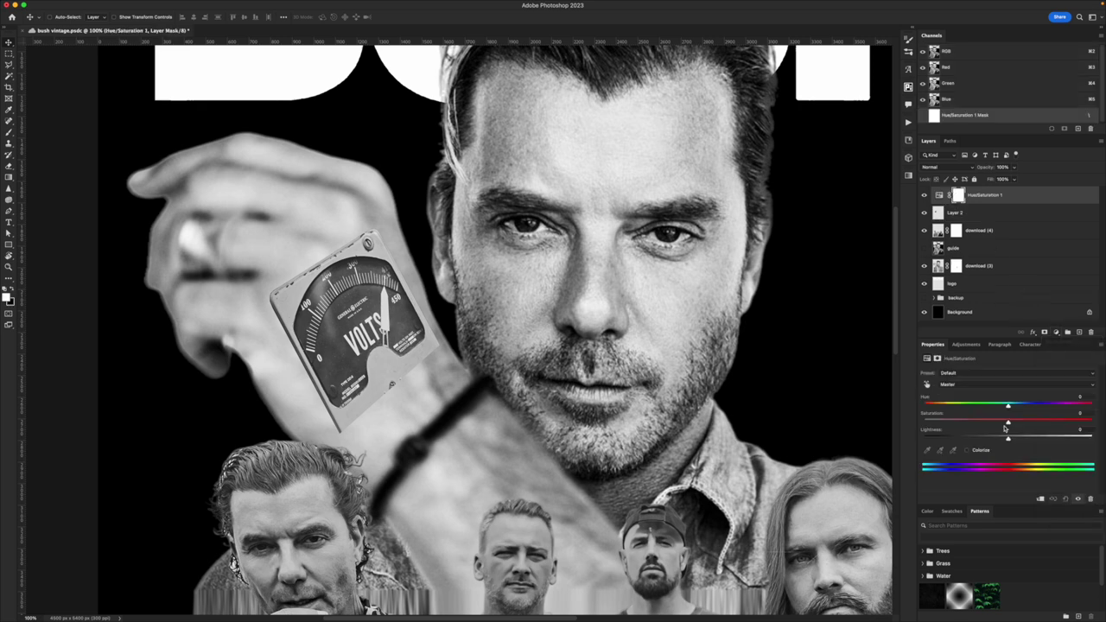
{"action": "left_click_drag", "start_coordinate": [1006, 423], "coordinate": [825, 420]}
{"action": "left_click", "coordinate": [924, 198]}
{"action": "key", "text": "Delete"}
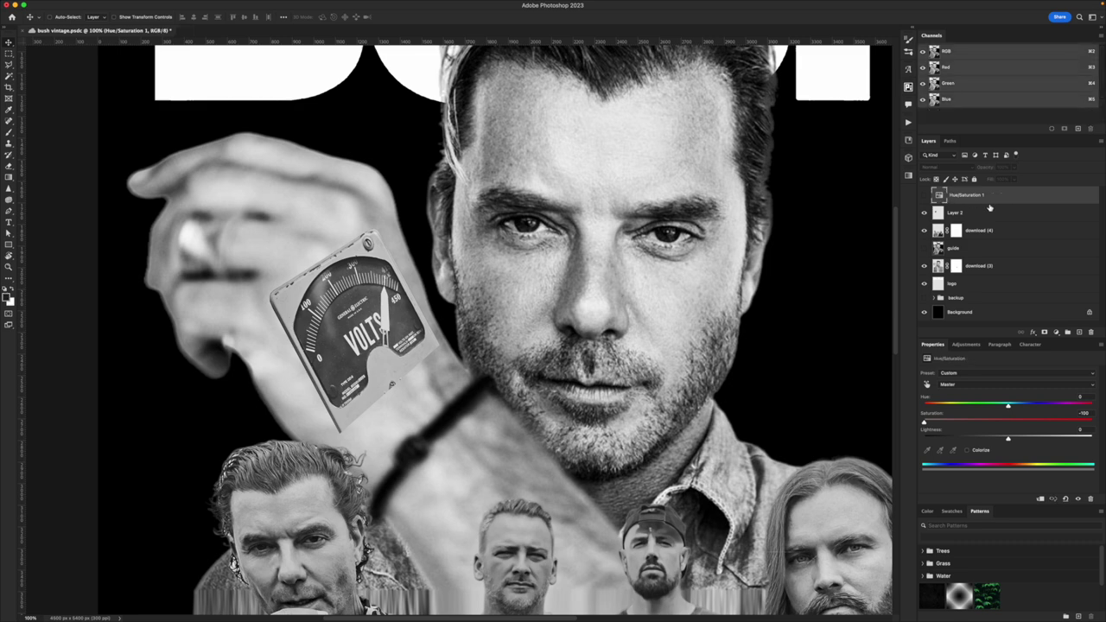
{"action": "key", "text": "BackSpace"}
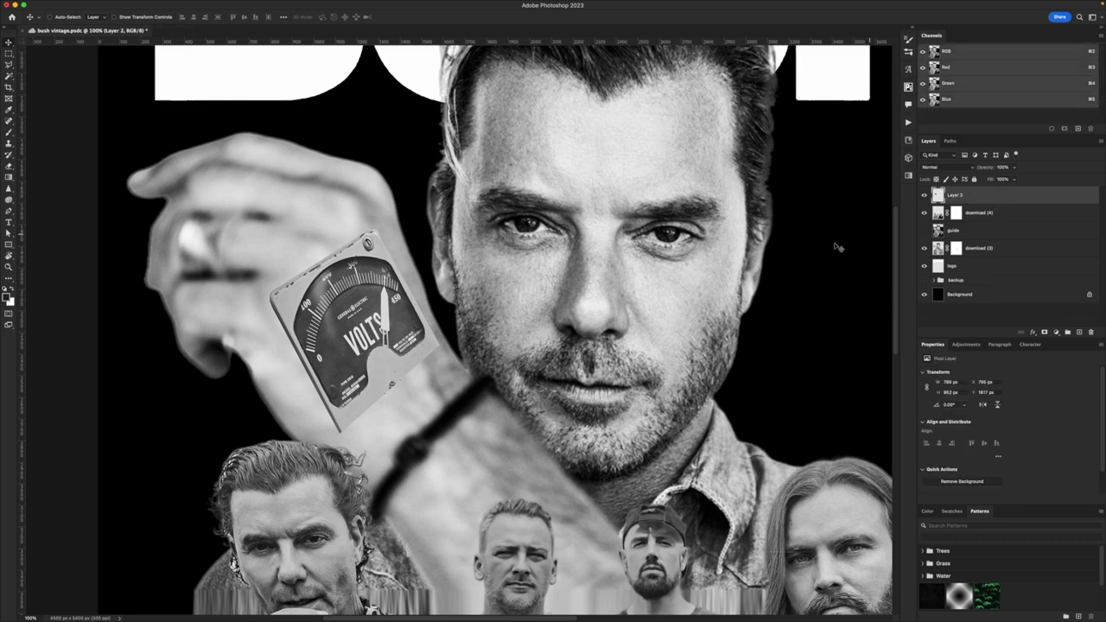
Lower the voltmeter's brightness very slightly with a Brightness/Contrast adjustment
{"action": "left_click", "coordinate": [98, 5]}
{"action": "mouse_move", "coordinate": [130, 33]}
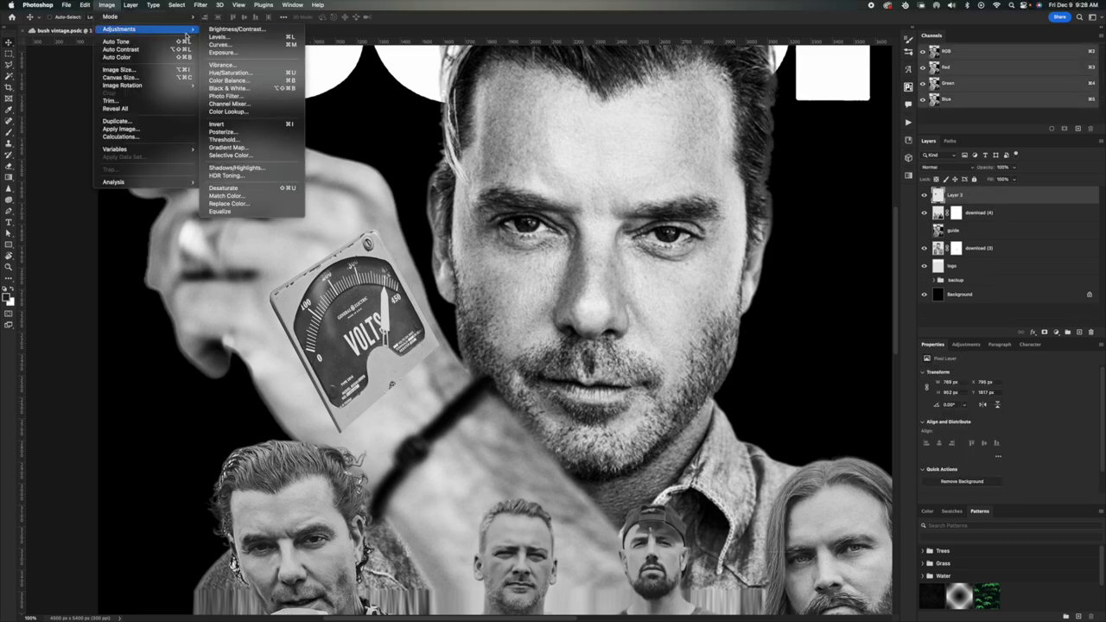
{"action": "left_click", "coordinate": [230, 31]}
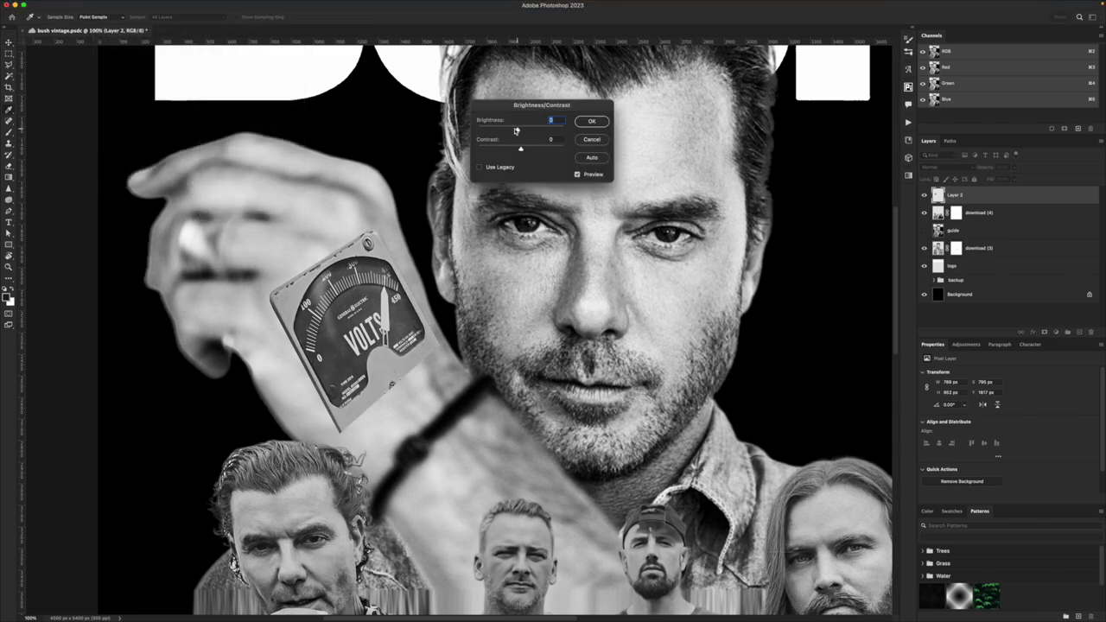
{"action": "left_click_drag", "start_coordinate": [520, 129], "coordinate": [521, 130]}
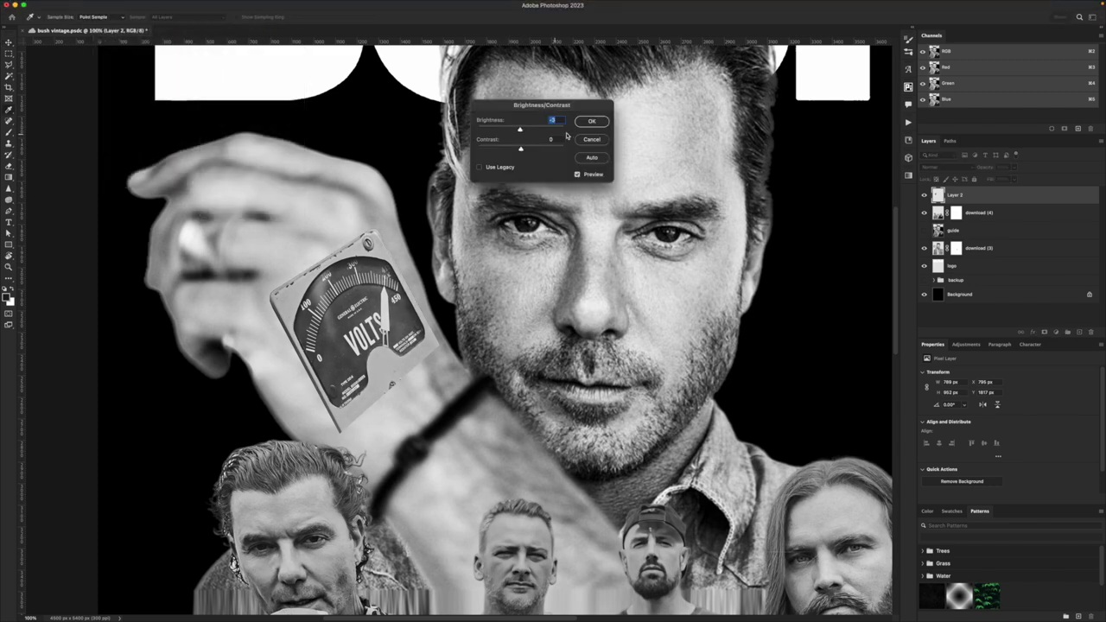
{"action": "left_click", "coordinate": [595, 122]}
Add a layer mask to the voltmeter and paint out the casing around the dial with an enlarged Normal-mode brush
{"action": "left_click", "coordinate": [1044, 333]}
{"action": "key", "text": "b"}
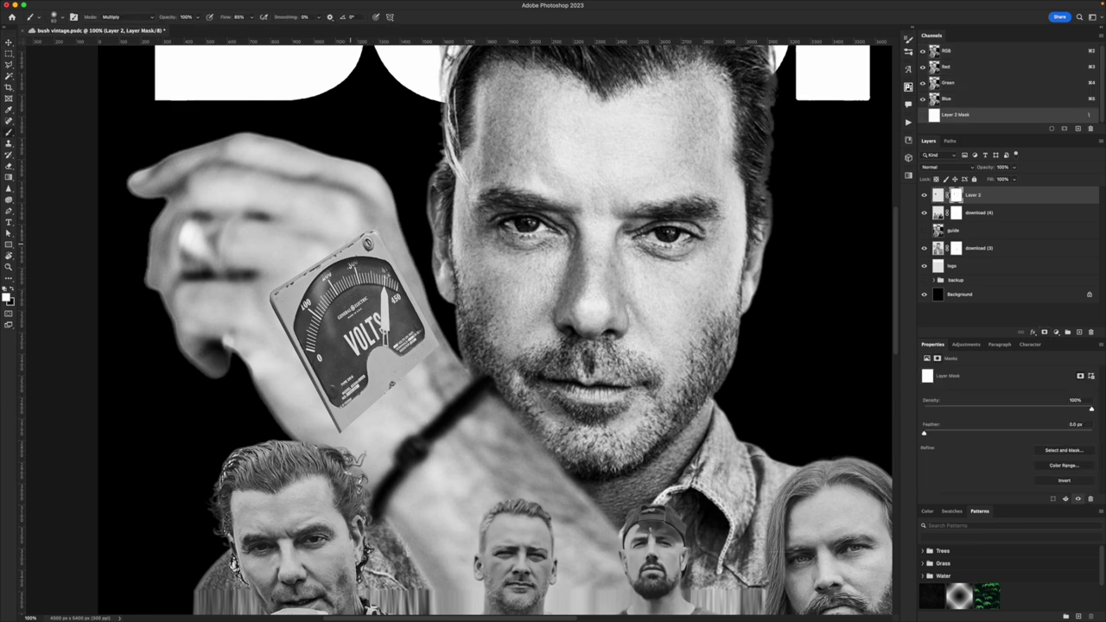
{"action": "left_click", "coordinate": [127, 21]}
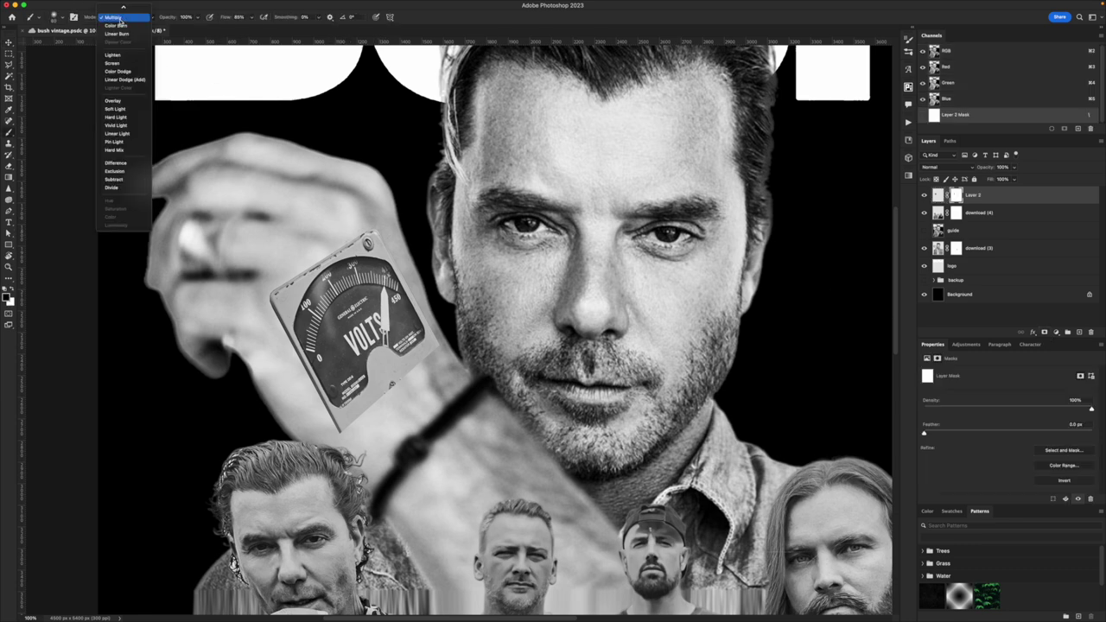
{"action": "left_click", "coordinate": [117, 17]}
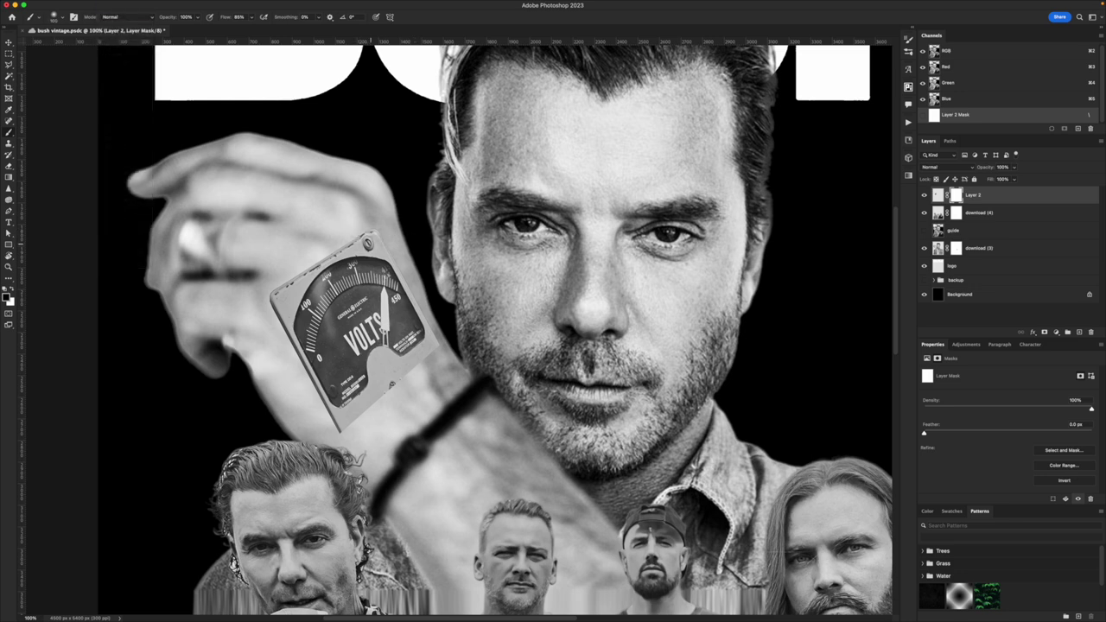
{"action": "key", "text": "bracketright"}
{"action": "key", "text": "bracketright"}
{"action": "key", "text": "bracketright"}
{"action": "left_click", "coordinate": [386, 230]}
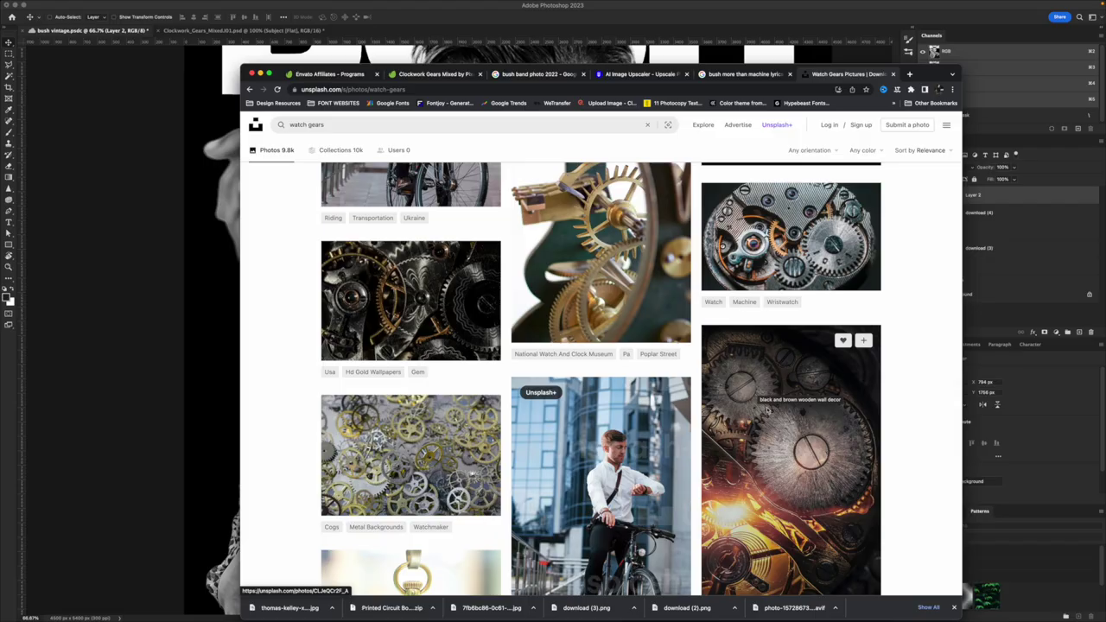
Browse the Unsplash "watch gears" results, open the close-up of the striped silver movement with large gears and copy the image
{"action": "scroll", "coordinate": [767, 411], "scroll_direction": "down", "scroll_amount": 5}
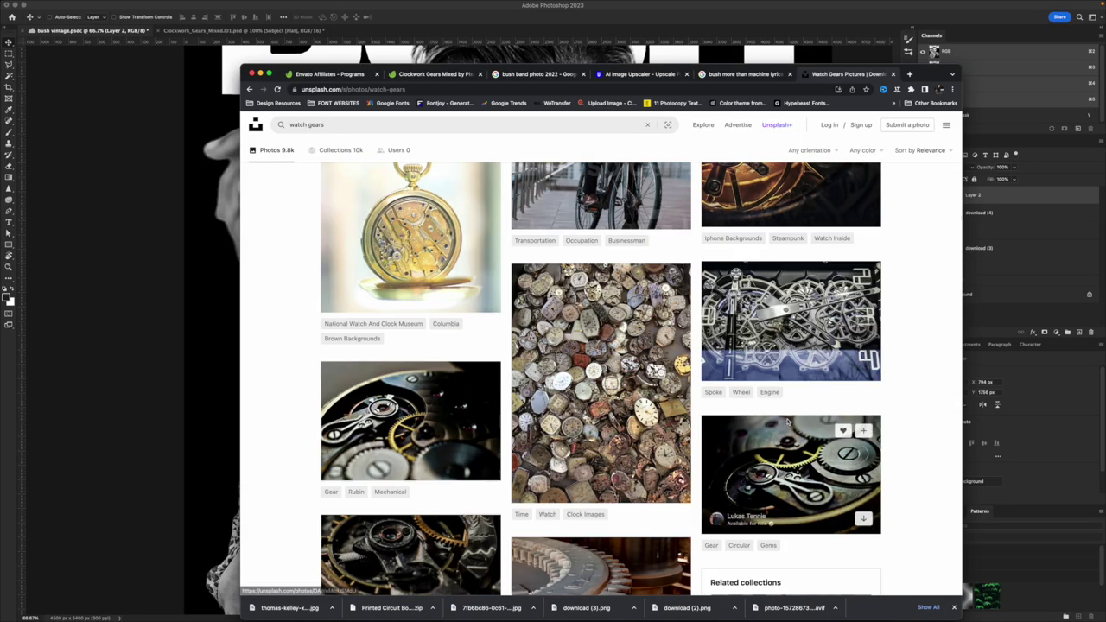
{"action": "scroll", "coordinate": [777, 406], "scroll_direction": "down", "scroll_amount": 5}
{"action": "scroll", "coordinate": [787, 421], "scroll_direction": "down", "scroll_amount": 5}
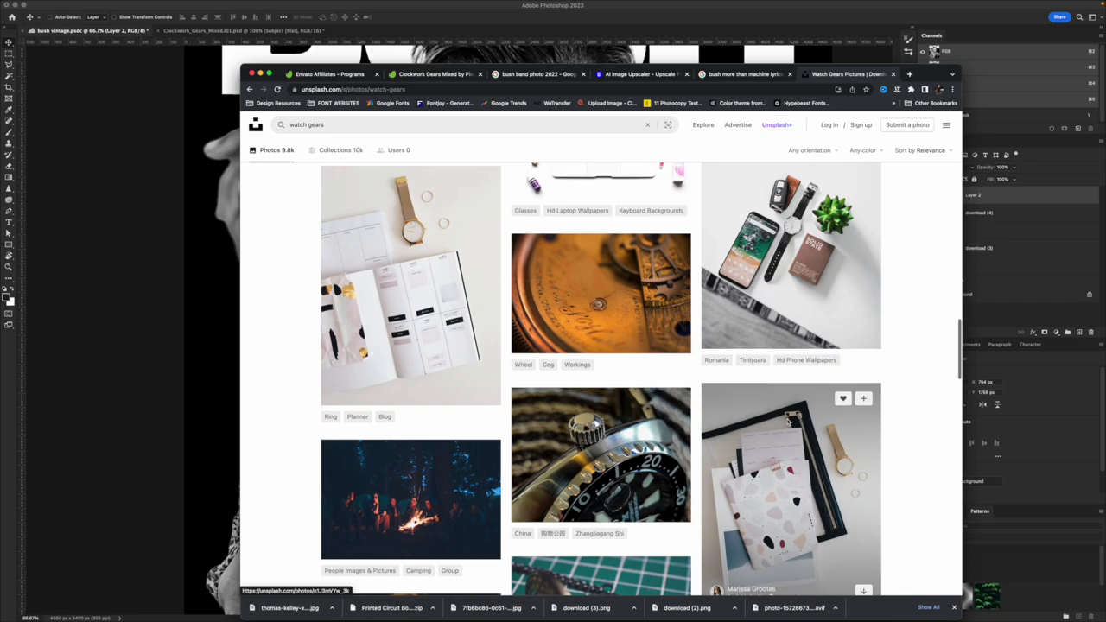
{"action": "scroll", "coordinate": [787, 421], "scroll_direction": "down", "scroll_amount": 5}
{"action": "scroll", "coordinate": [801, 439], "scroll_direction": "up", "scroll_amount": 20}
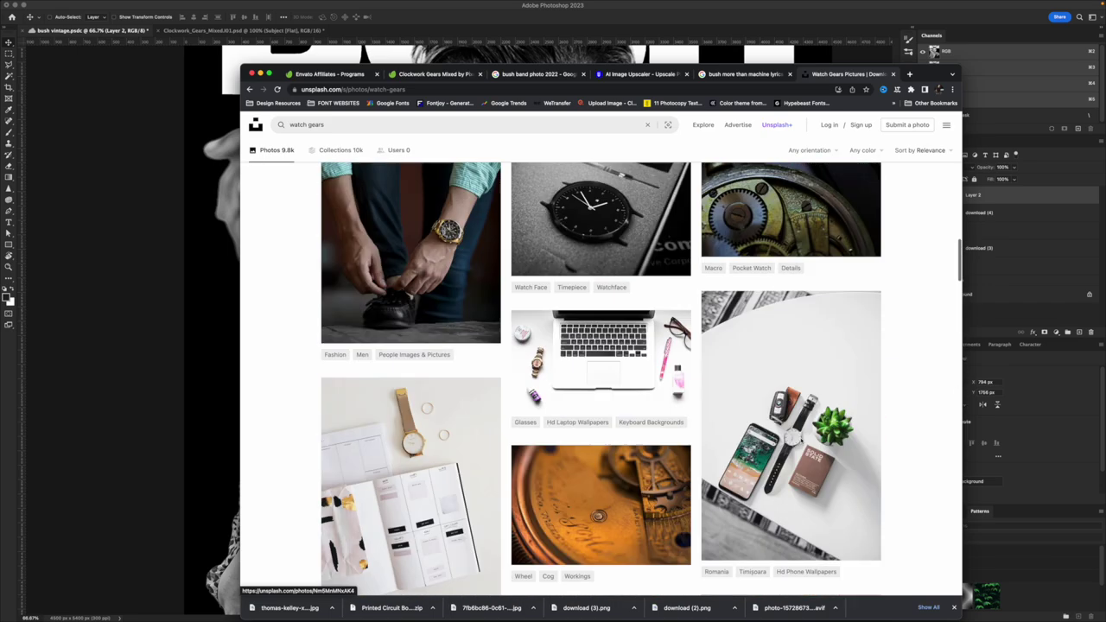
{"action": "scroll", "coordinate": [801, 440], "scroll_direction": "down", "scroll_amount": 3}
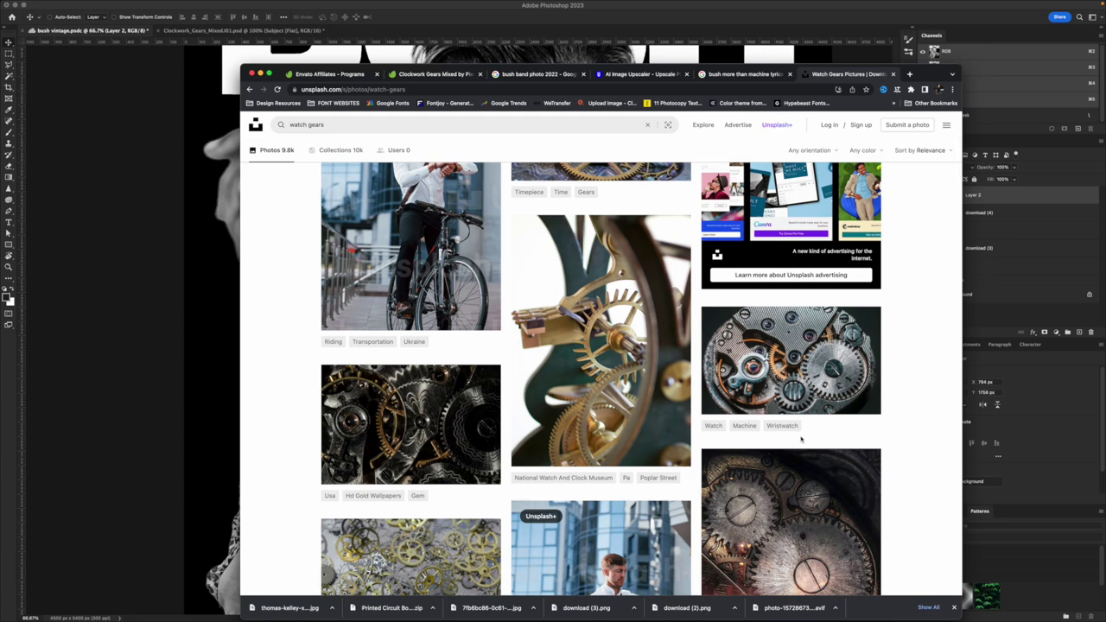
{"action": "left_click", "coordinate": [823, 370]}
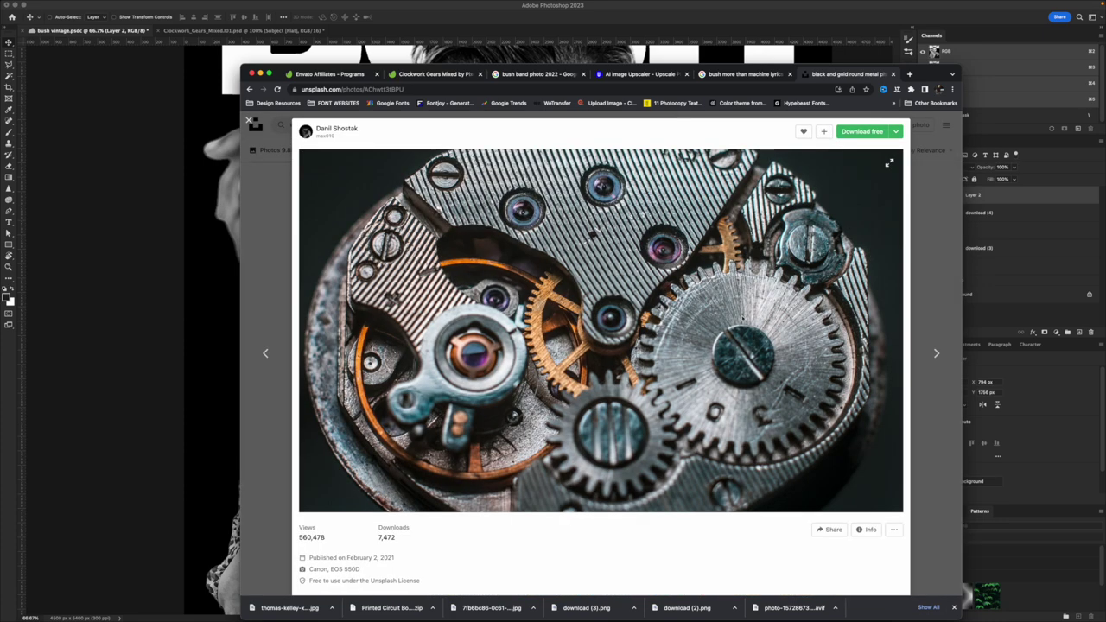
{"action": "right_click", "coordinate": [684, 296]}
{"action": "left_click", "coordinate": [703, 319]}
Switch back to Photoshop, paste the watch-gear photo into the design and scale it down to about 27% beneath the voltmeter
{"action": "key", "text": "super+Tab"}
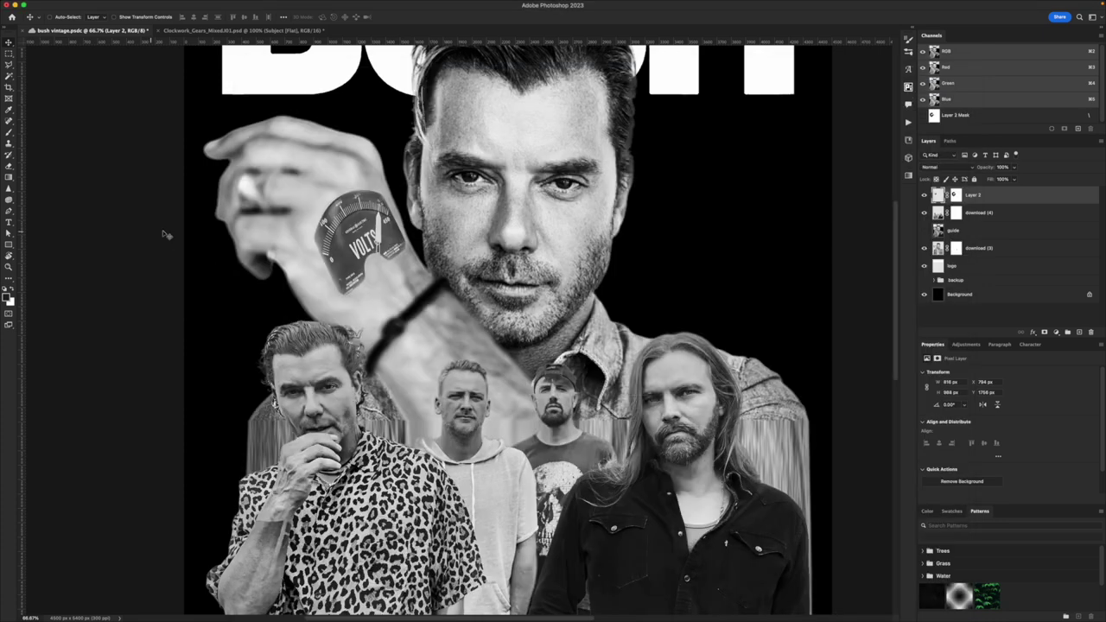
{"action": "key", "text": "super+v"}
{"action": "key", "text": "super+t"}
{"action": "left_click_drag", "start_coordinate": [749, 185], "coordinate": [463, 249]}
{"action": "key", "text": "Return"}
{"action": "key", "text": "super+z"}
{"action": "key", "text": "super+t"}
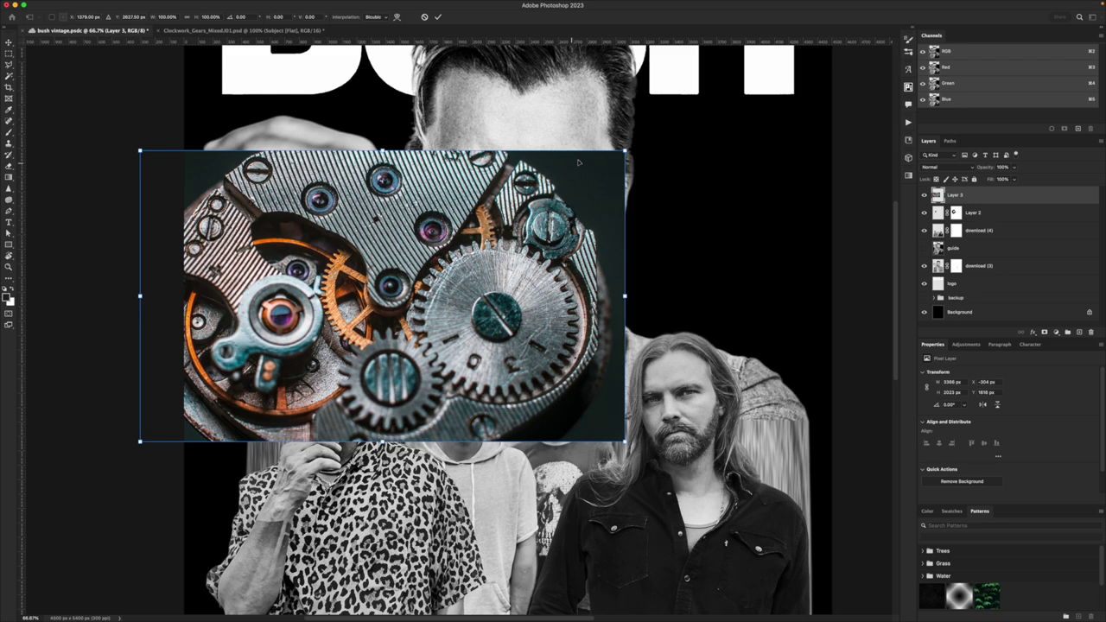
{"action": "left_click_drag", "start_coordinate": [624, 150], "coordinate": [446, 256]}
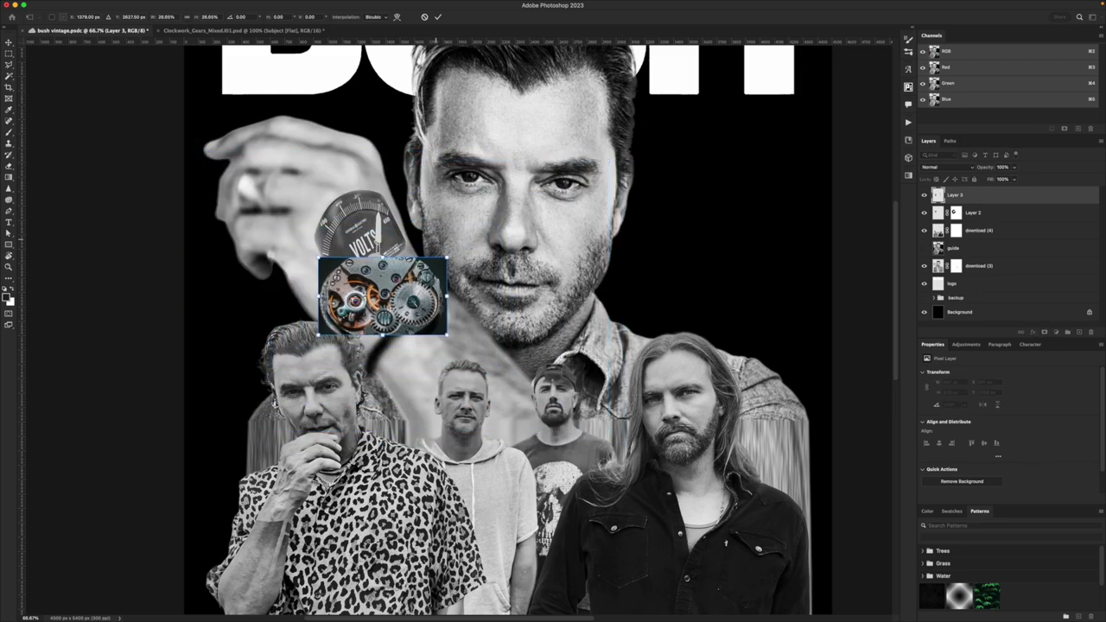
{"action": "key", "text": "Return"}
Try skewing the reduced gear photo towards the angle of the wrist, and undo it
{"action": "key", "text": "super+t"}
{"action": "right_click", "coordinate": [400, 268]}
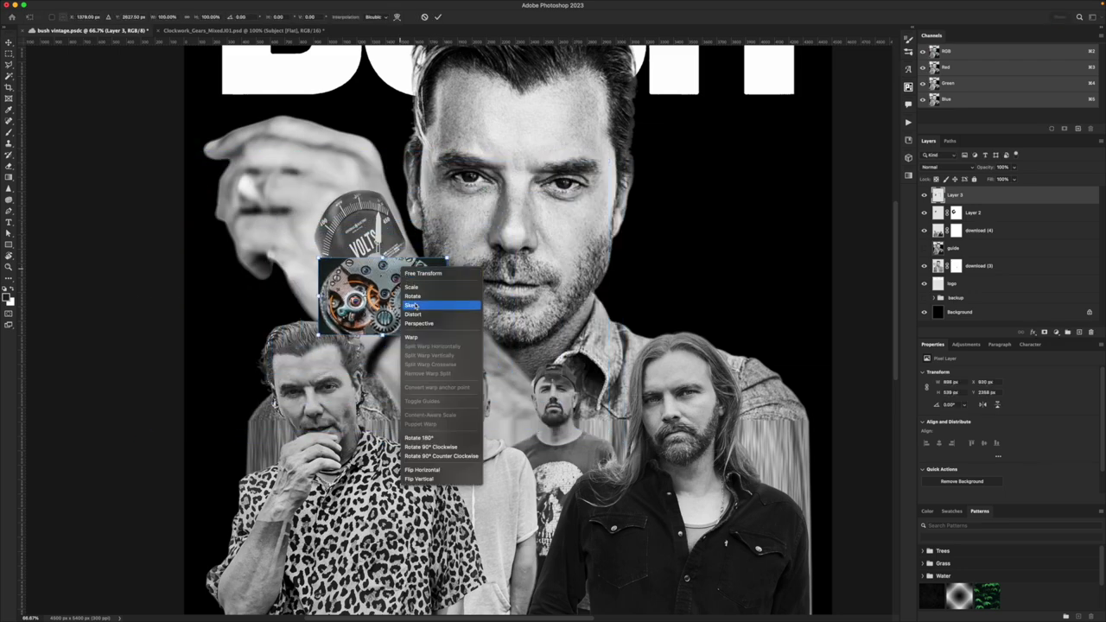
{"action": "left_click", "coordinate": [416, 306]}
{"action": "left_click_drag", "start_coordinate": [447, 296], "coordinate": [420, 226]}
{"action": "key", "text": "super+z"}
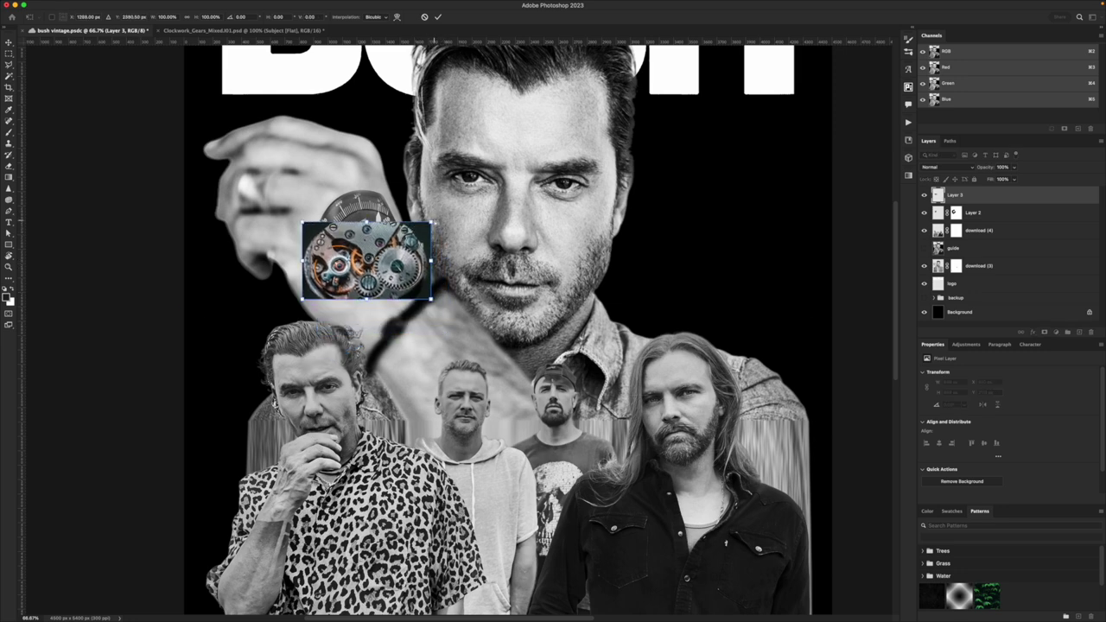
Rotate the gear photo to match the voltmeter's tilt and position it over the voltmeter on the wrist
{"action": "left_click_drag", "start_coordinate": [445, 218], "coordinate": [430, 176]}
{"action": "left_click_drag", "start_coordinate": [403, 212], "coordinate": [399, 214]}
{"action": "key", "text": "Return"}
Distort the rotated gear photo by pulling its two left corners slightly outward, and apply the transform
{"action": "key", "text": "ctrl+t"}
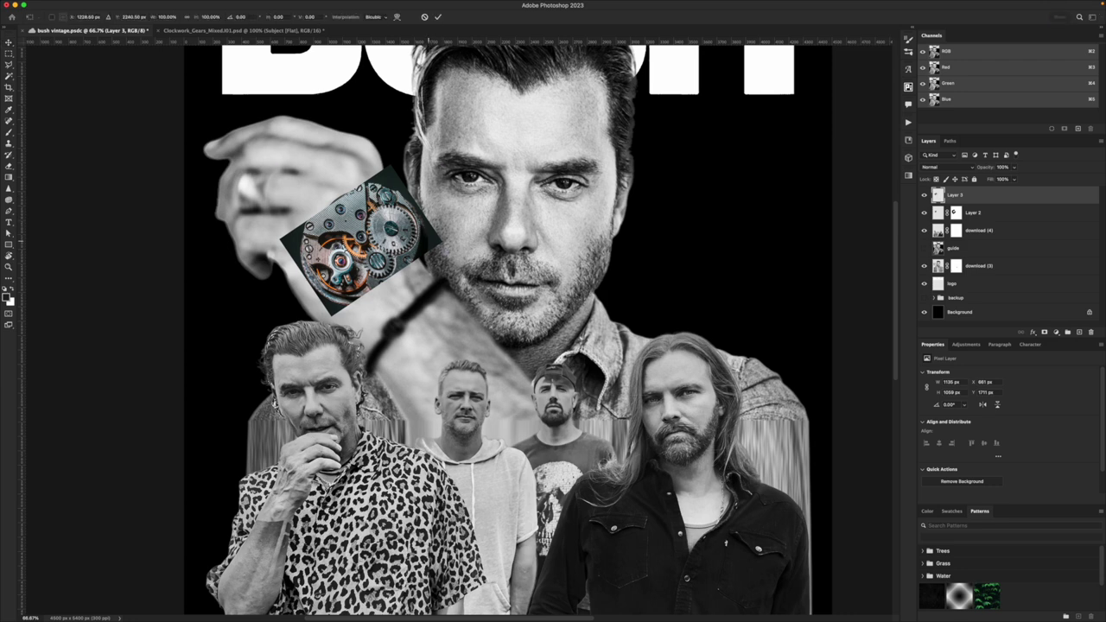
{"action": "right_click", "coordinate": [395, 215]}
{"action": "left_click", "coordinate": [407, 270]}
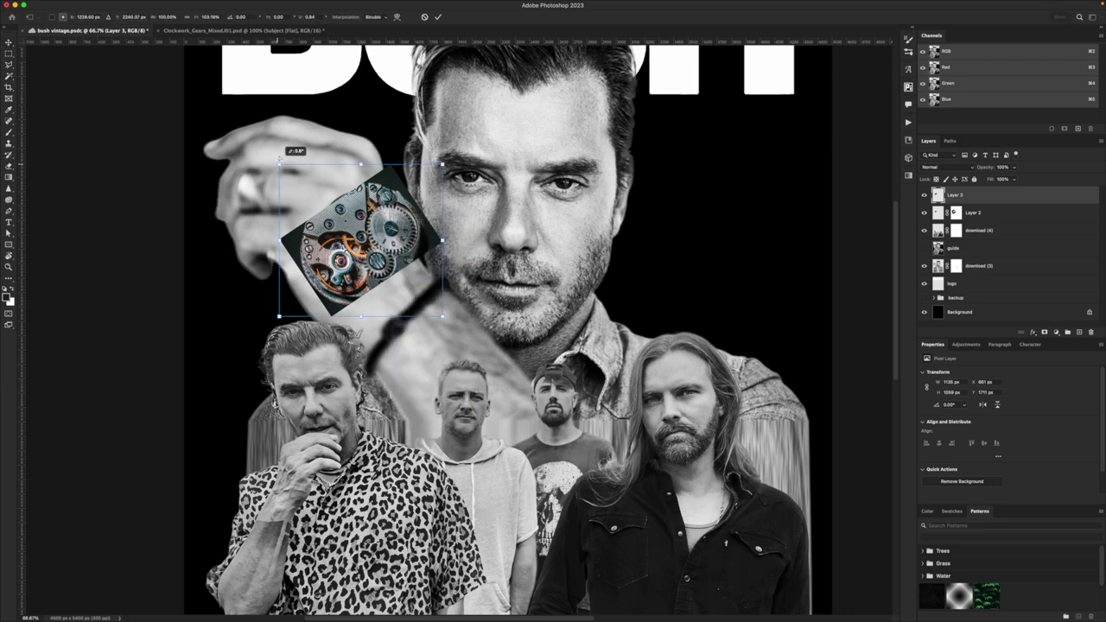
{"action": "left_click_drag", "start_coordinate": [278, 159], "coordinate": [274, 160]}
{"action": "left_click_drag", "start_coordinate": [278, 321], "coordinate": [273, 323]}
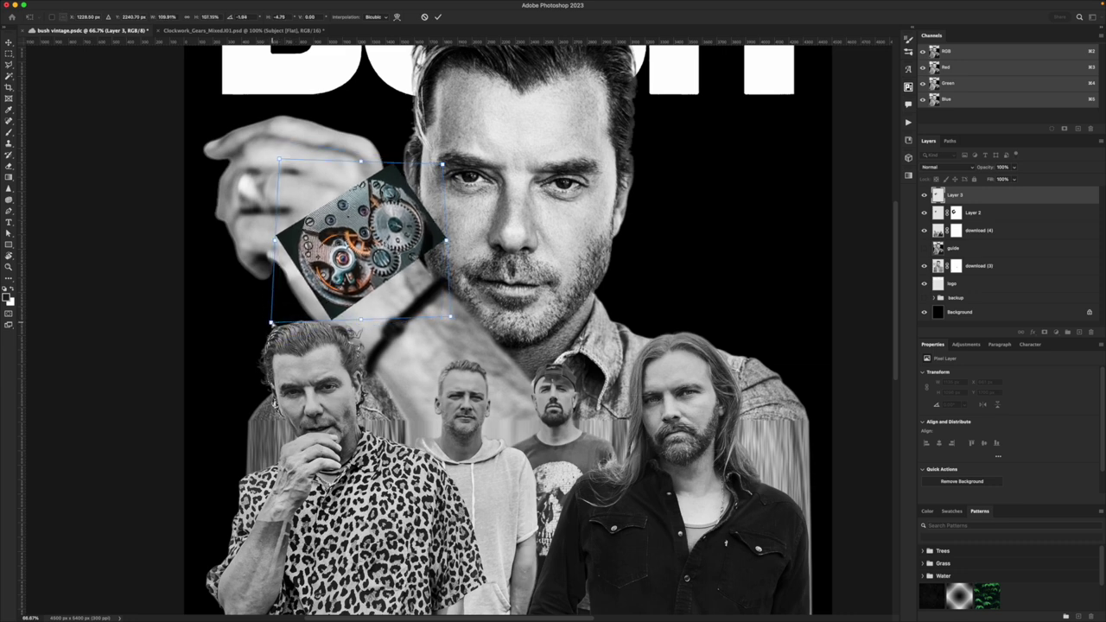
{"action": "key", "text": "Return"}
Copy the Layer 2 mask onto the gear layer, unlink it and reposition the gears inside the wrist cut-out
{"action": "left_click", "coordinate": [1044, 332]}
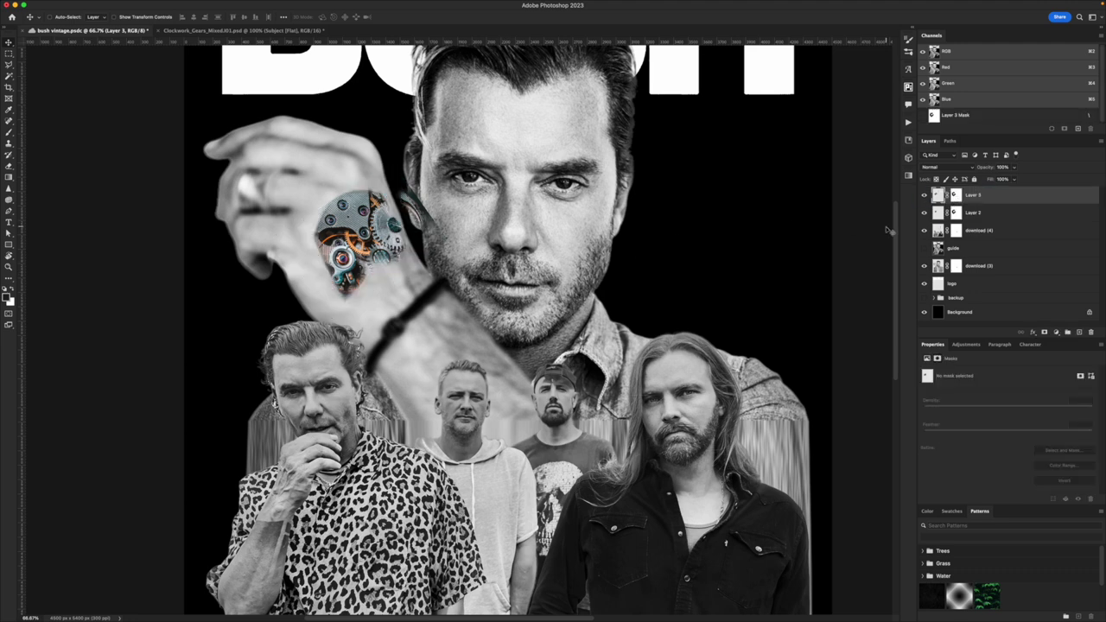
{"action": "left_click", "coordinate": [948, 194]}
{"action": "left_click_drag", "start_coordinate": [492, 279], "coordinate": [483, 279]}
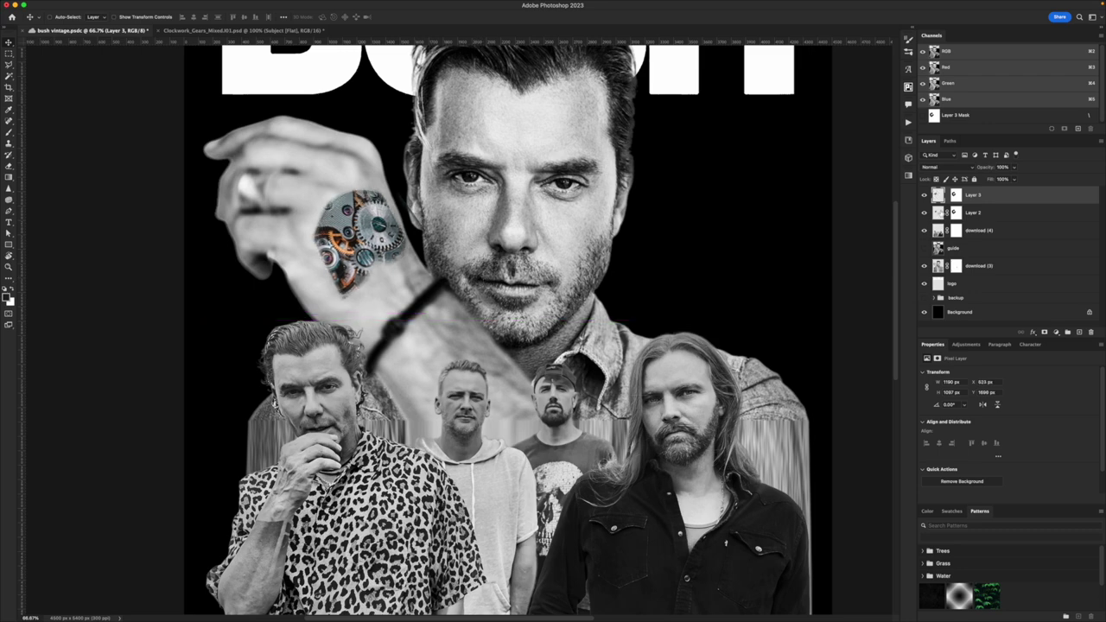
{"action": "left_click", "coordinate": [955, 213]}
{"action": "key", "text": "b"}
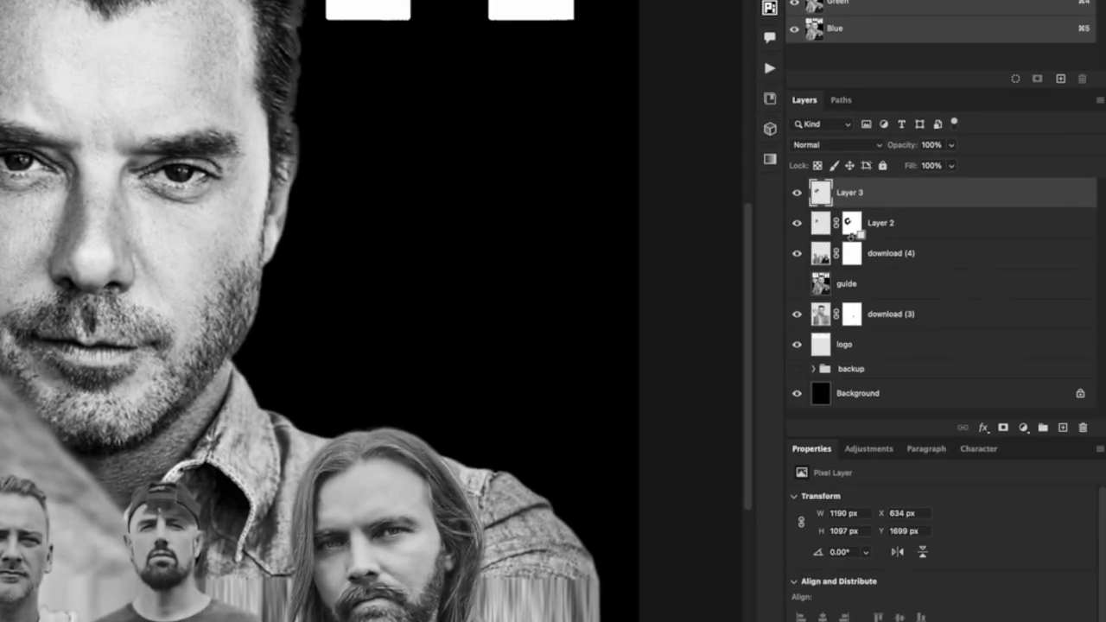
{"action": "left_click_drag", "start_coordinate": [852, 223], "coordinate": [852, 197]}
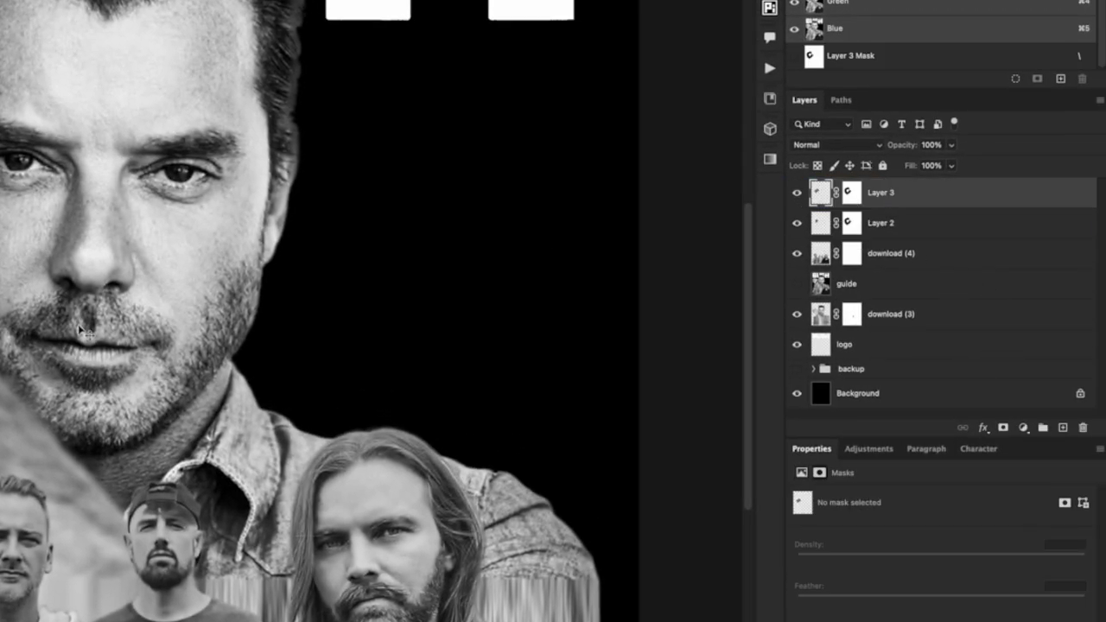
{"action": "left_click", "coordinate": [836, 193]}
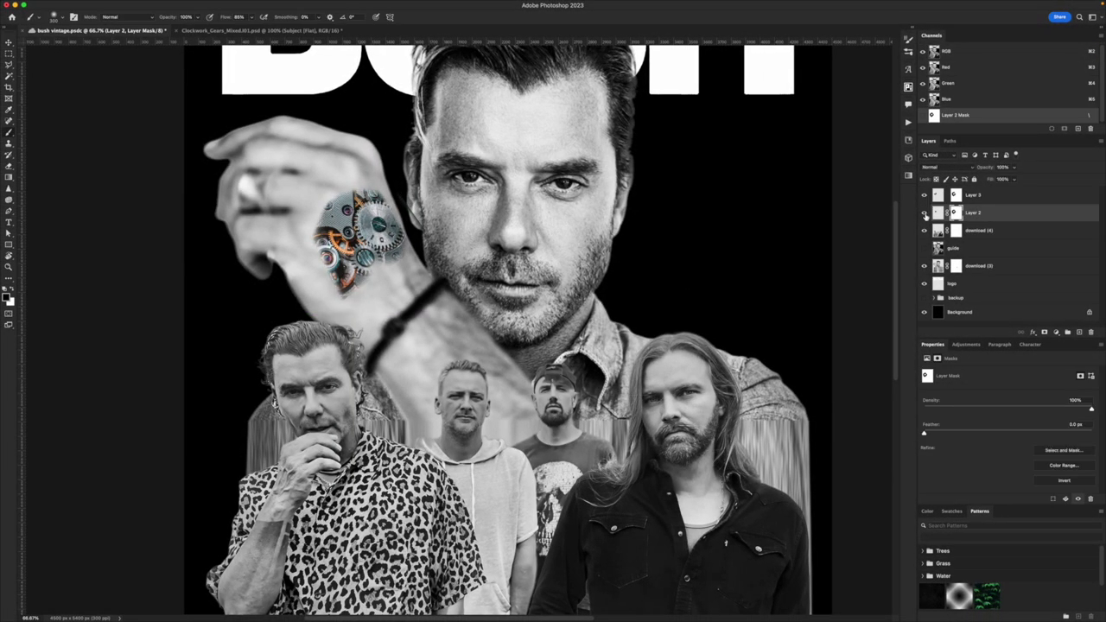
Paint on the gear layer's mask to cut away its lower-right edge, and compare with the layer hidden and shown
{"action": "left_click", "coordinate": [956, 197]}
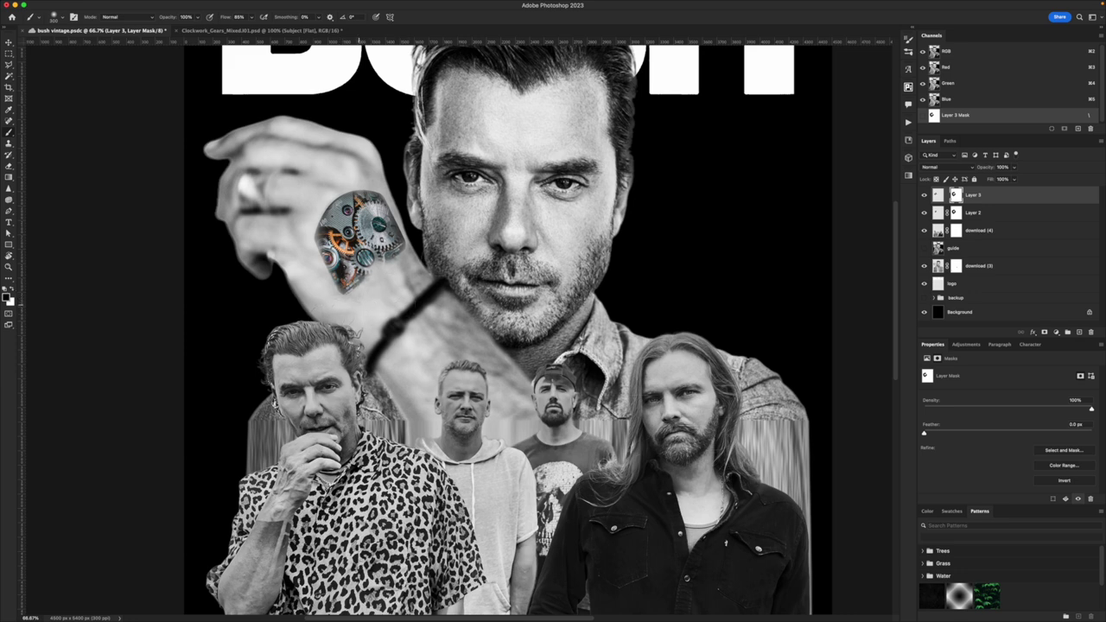
{"action": "left_click_drag", "start_coordinate": [359, 304], "coordinate": [411, 261]}
{"action": "key", "text": "super+z"}
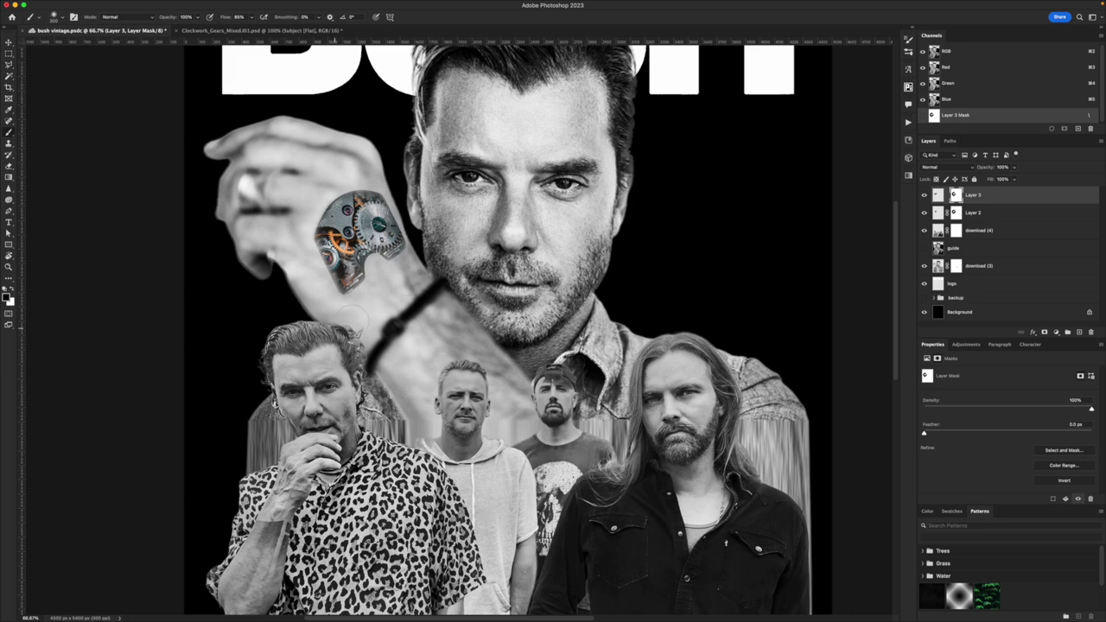
{"action": "left_click", "coordinate": [924, 196]}
{"action": "left_click", "coordinate": [924, 197]}
Desaturate the gear image on Layer 3
{"action": "left_click", "coordinate": [939, 197]}
{"action": "left_click", "coordinate": [106, 5]}
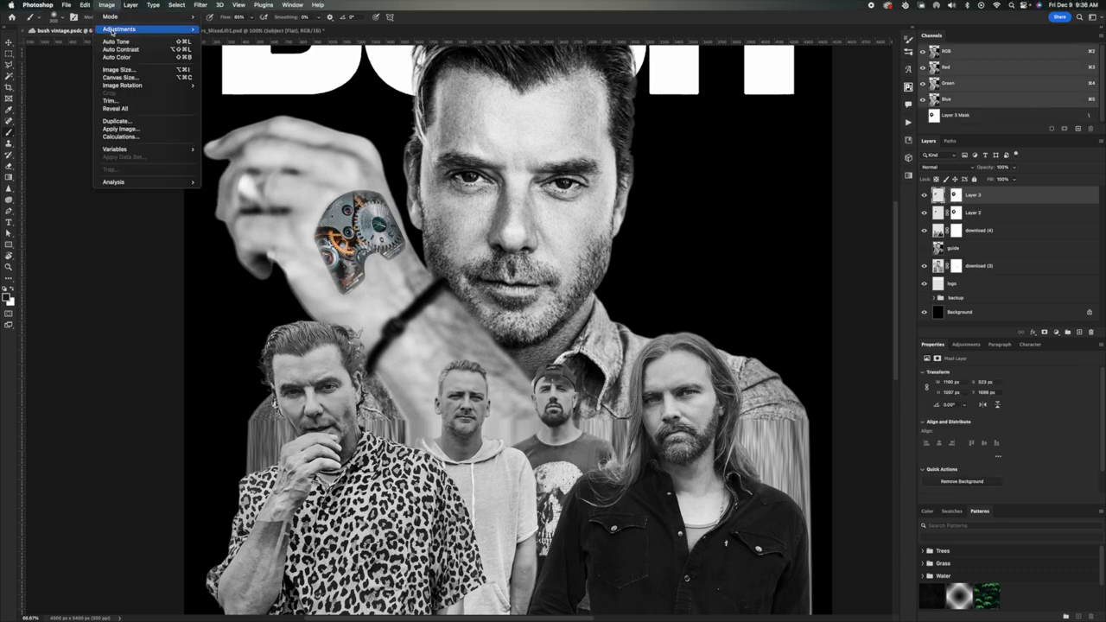
{"action": "mouse_move", "coordinate": [116, 32]}
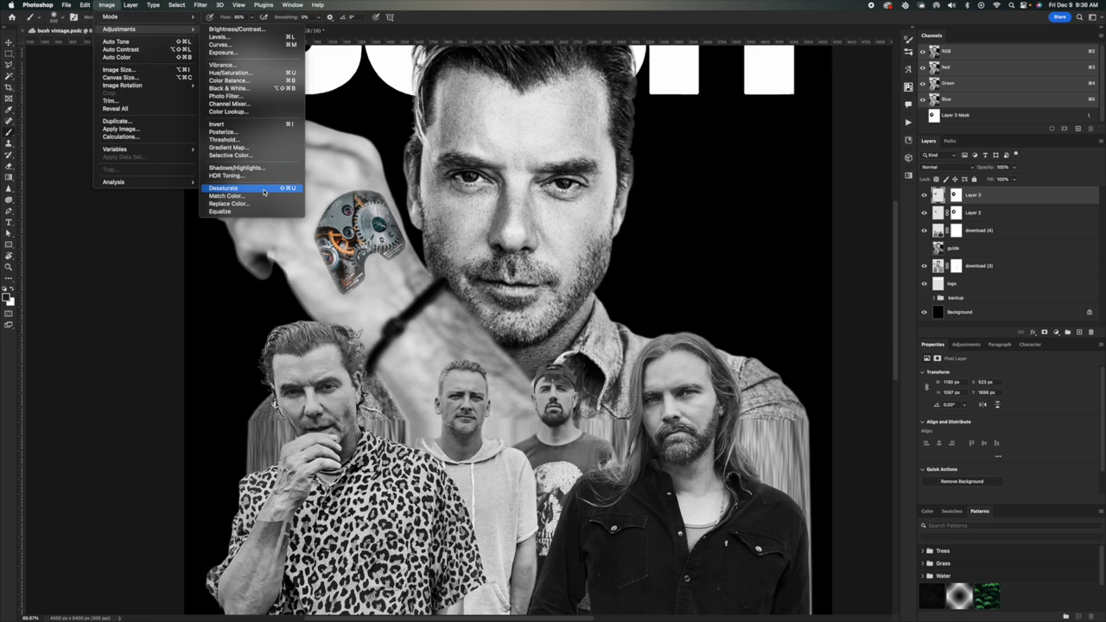
{"action": "left_click", "coordinate": [266, 188]}
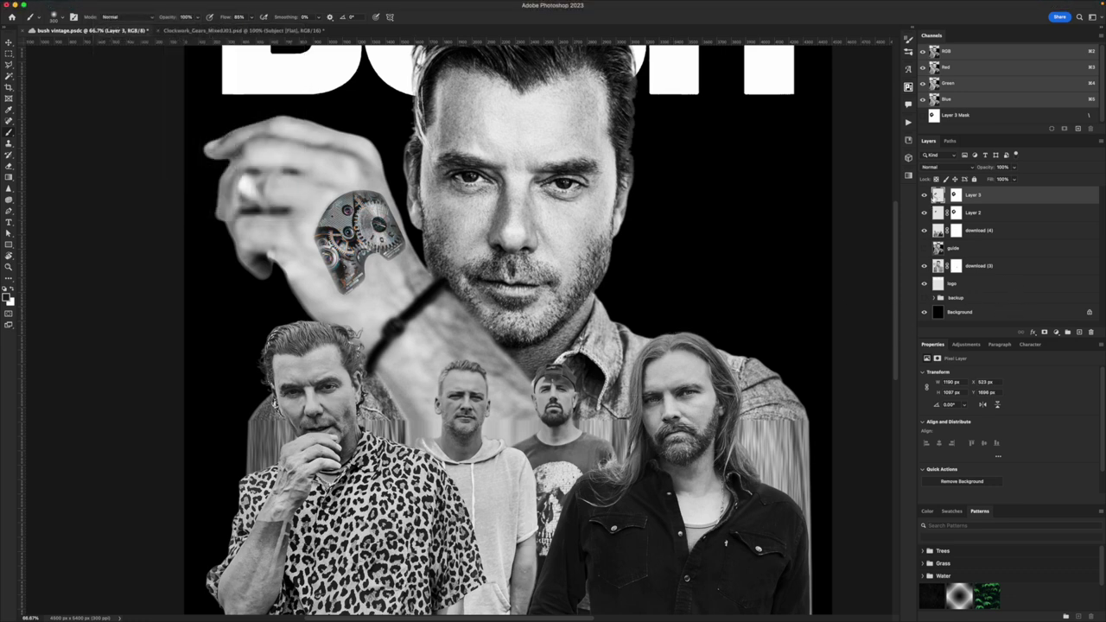
Apply a Brightness/Contrast adjustment to the gear image with brightness at 61 and adjust its contrast
{"action": "left_click", "coordinate": [106, 5]}
{"action": "mouse_move", "coordinate": [120, 28]}
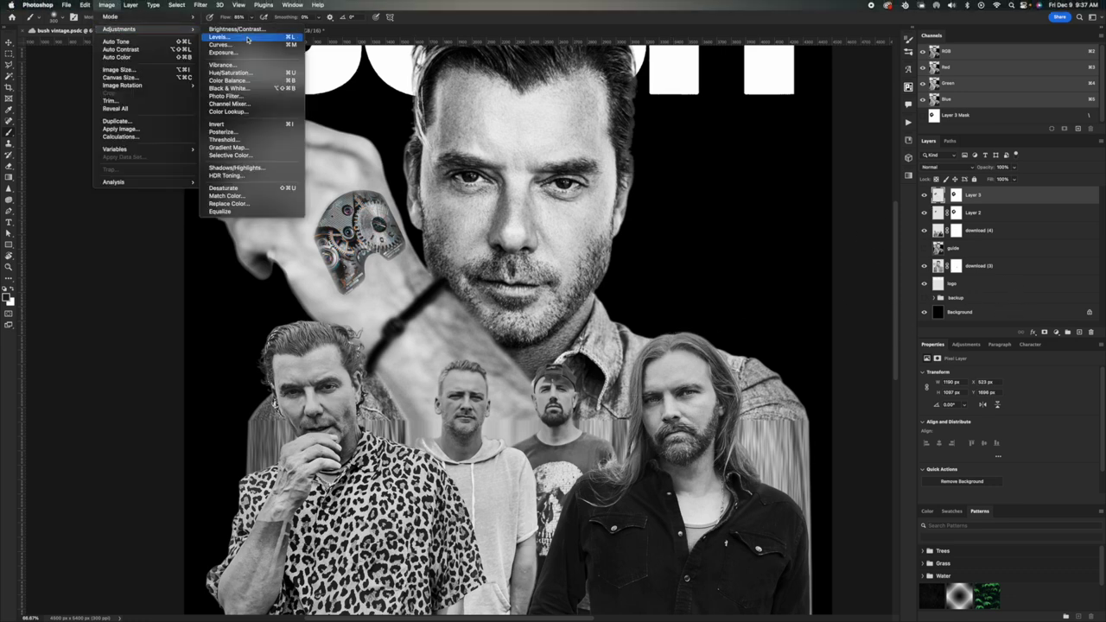
{"action": "left_click", "coordinate": [235, 29]}
{"action": "mouse_move", "coordinate": [523, 131]}
{"action": "left_mouse_down"}
{"action": "mouse_move", "coordinate": [542, 131]}
{"action": "mouse_move", "coordinate": [488, 148]}
{"action": "mouse_move", "coordinate": [559, 149]}
{"action": "mouse_move", "coordinate": [536, 148]}
{"action": "left_mouse_up"}
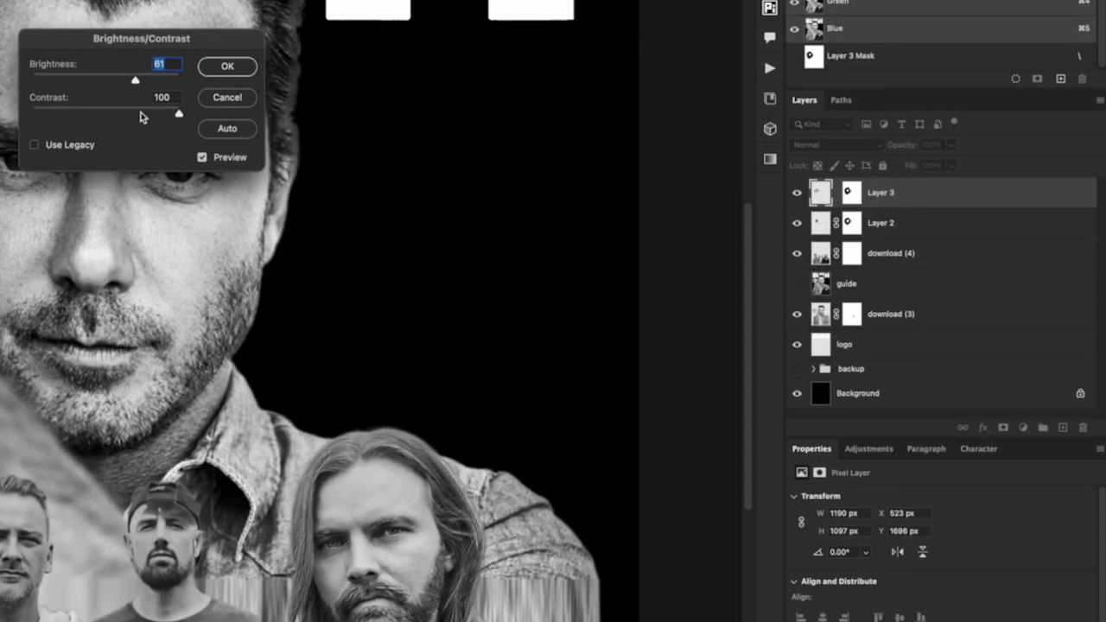
{"action": "left_click_drag", "start_coordinate": [143, 116], "coordinate": [87, 112]}
{"action": "left_click", "coordinate": [227, 67]}
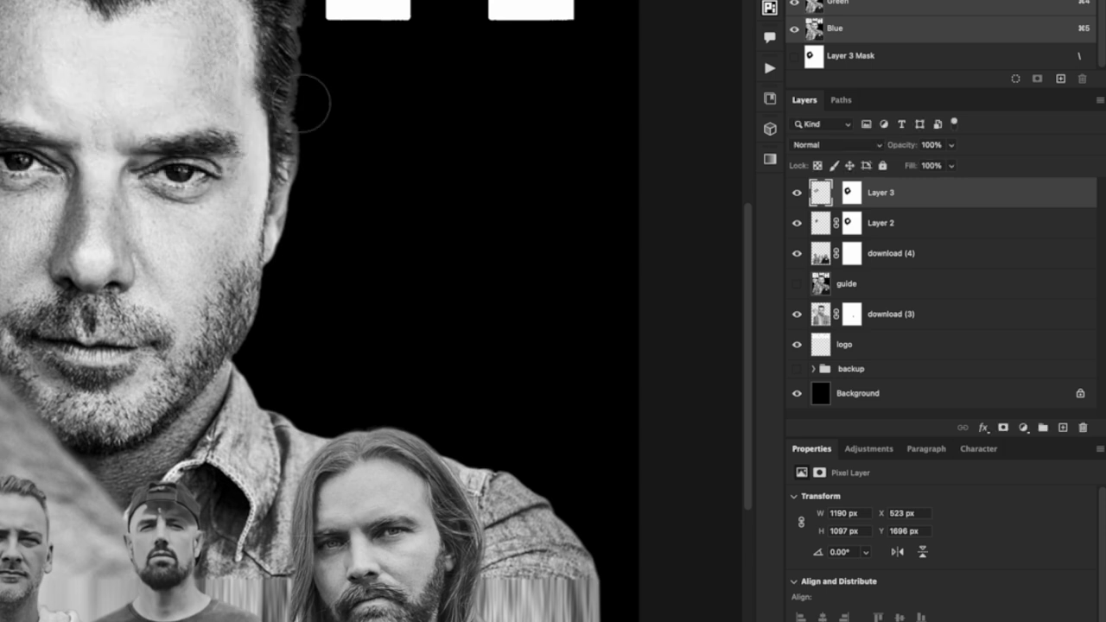
Add a new empty layer above the gears, and group Layer 3 and Layer 2 together
{"action": "left_click", "coordinate": [1082, 428]}
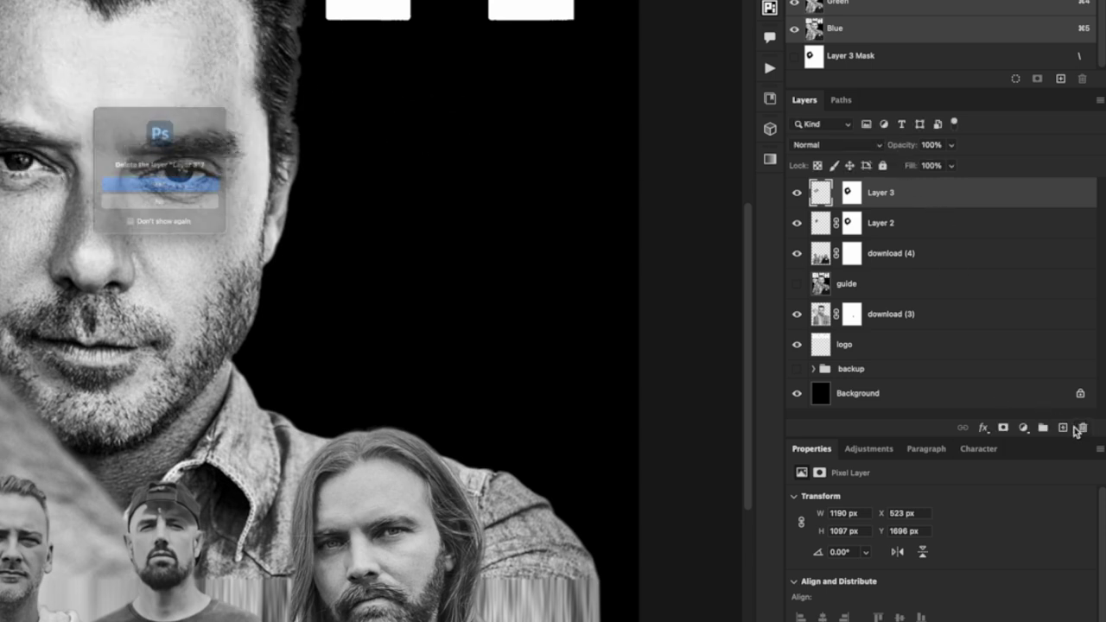
{"action": "left_click", "coordinate": [156, 216]}
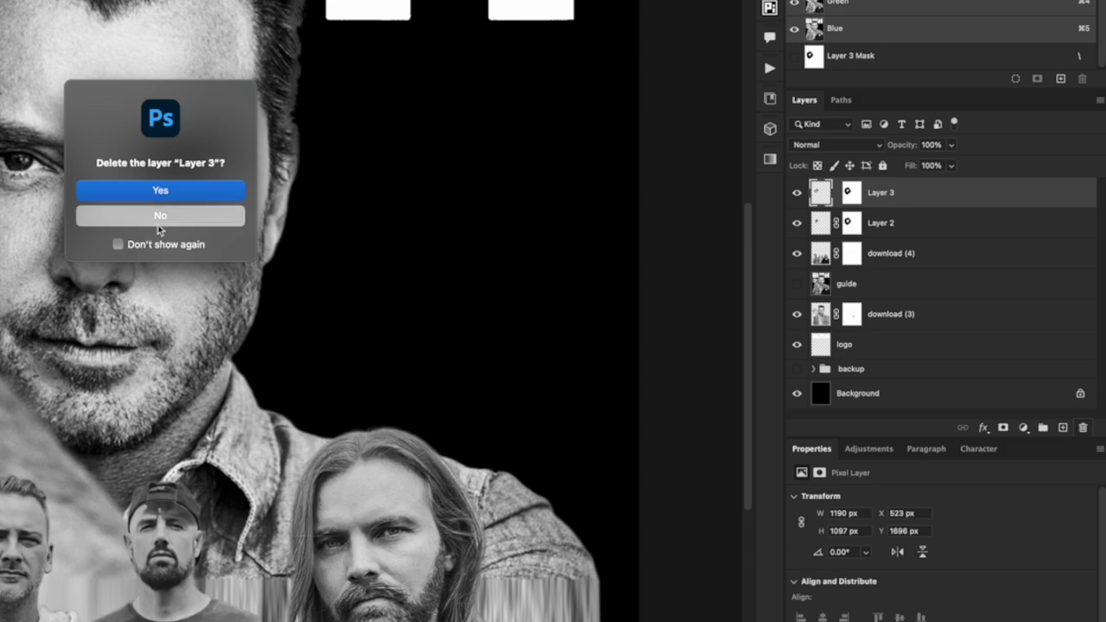
{"action": "left_click", "coordinate": [1059, 427]}
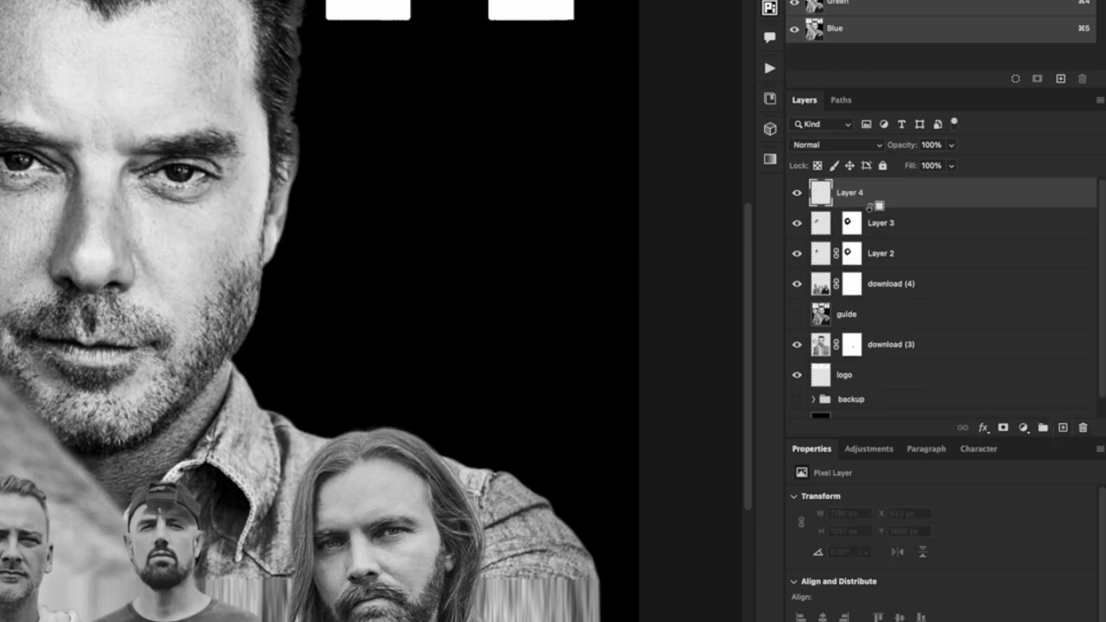
{"action": "left_click", "coordinate": [886, 221]}
{"action": "left_click", "coordinate": [890, 256], "text": "shift"}
{"action": "key", "text": "ctrl+g"}
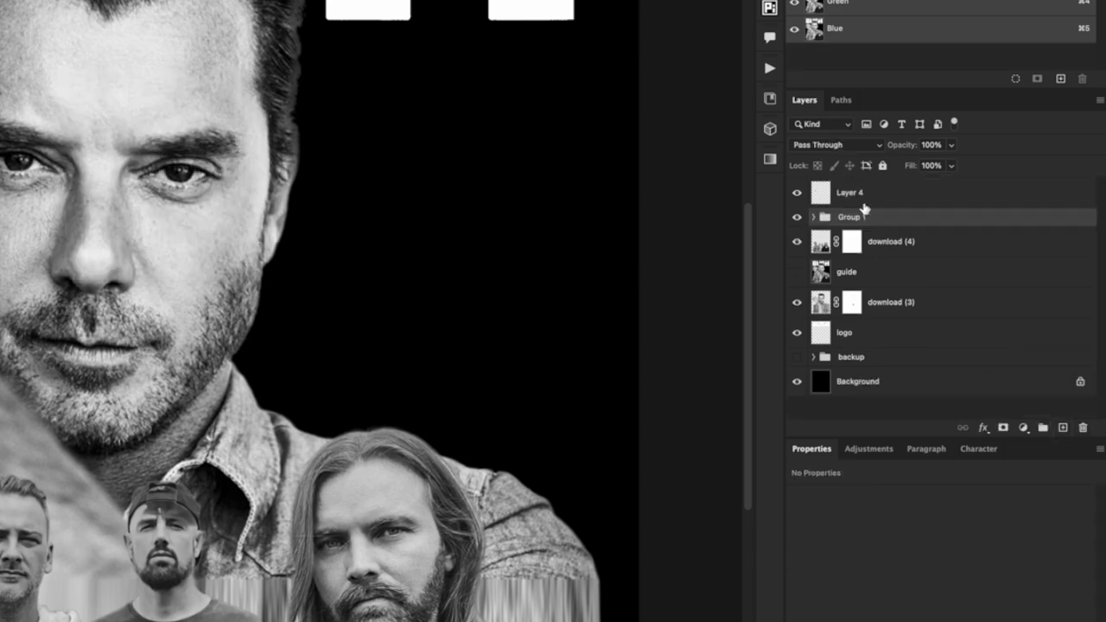
Clip the empty layer to the new group, rename the group "gear" and select the clipped layer
{"action": "left_click", "coordinate": [851, 204], "text": "alt"}
{"action": "double_click", "coordinate": [848, 216]}
{"action": "type", "text": "gear"}
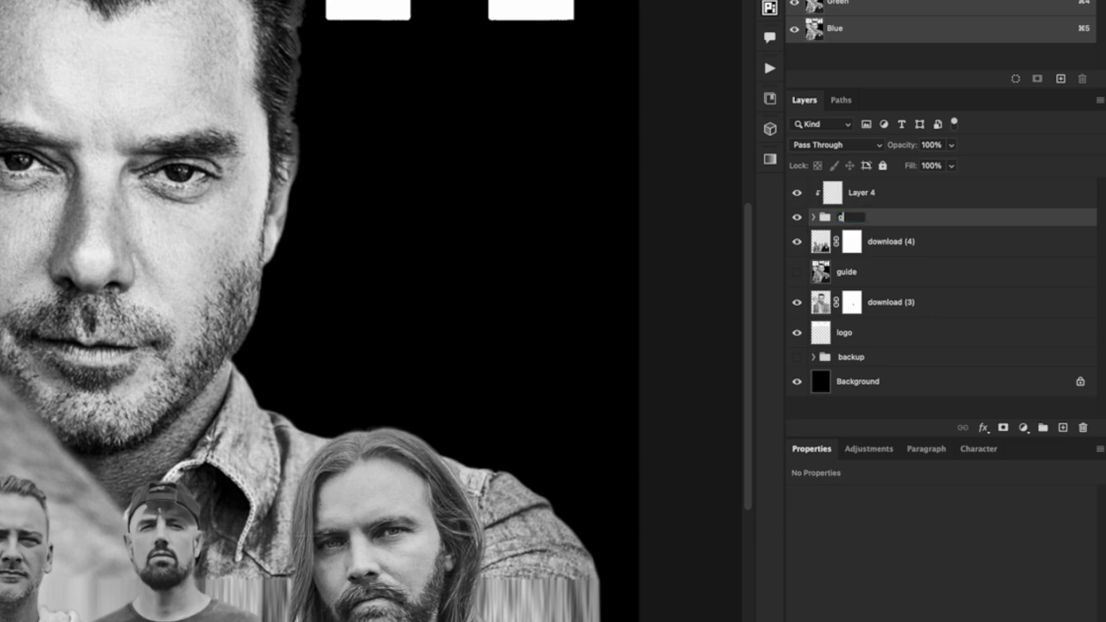
{"action": "key", "text": "Return"}
{"action": "left_click", "coordinate": [859, 198]}
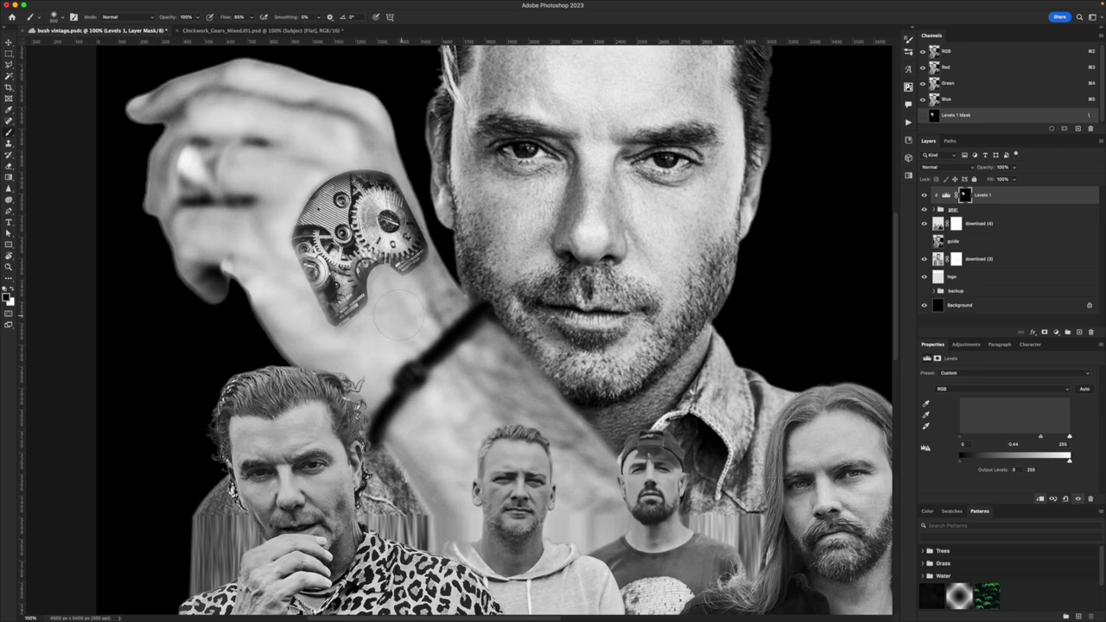
Check how the gear cut-out in the hand looks within the whole design and up close
{"action": "key", "text": "z"}
{"action": "left_click", "coordinate": [451, 293], "text": "alt"}
{"action": "left_click", "coordinate": [451, 293], "text": "alt"}
{"action": "left_click", "coordinate": [451, 293], "text": "alt"}
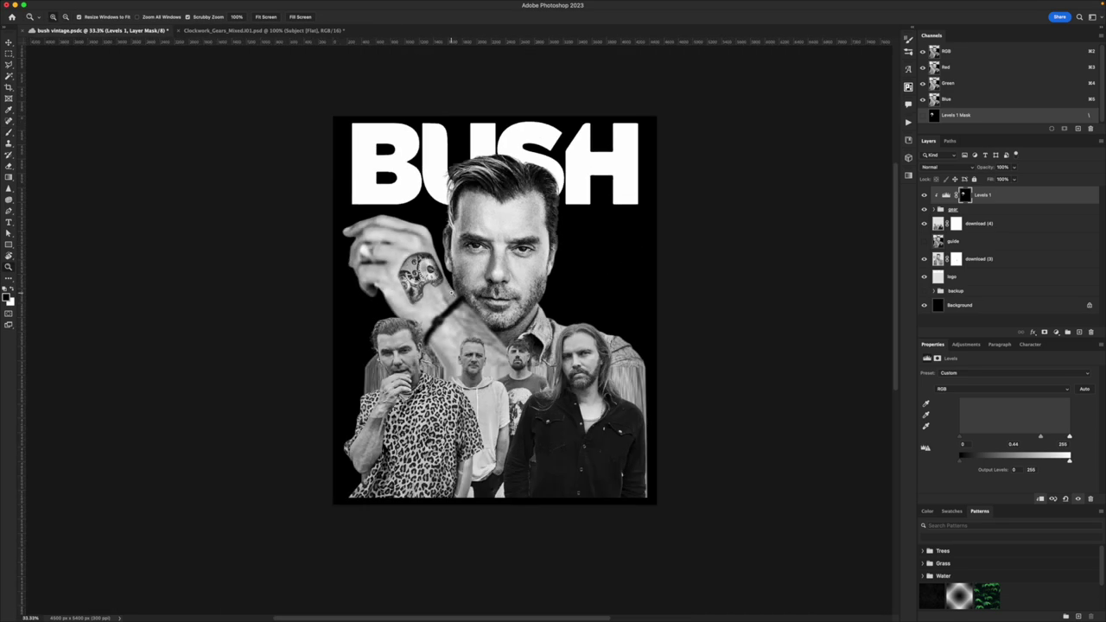
{"action": "left_click", "coordinate": [408, 280]}
{"action": "left_click", "coordinate": [408, 280]}
{"action": "left_click", "coordinate": [409, 280]}
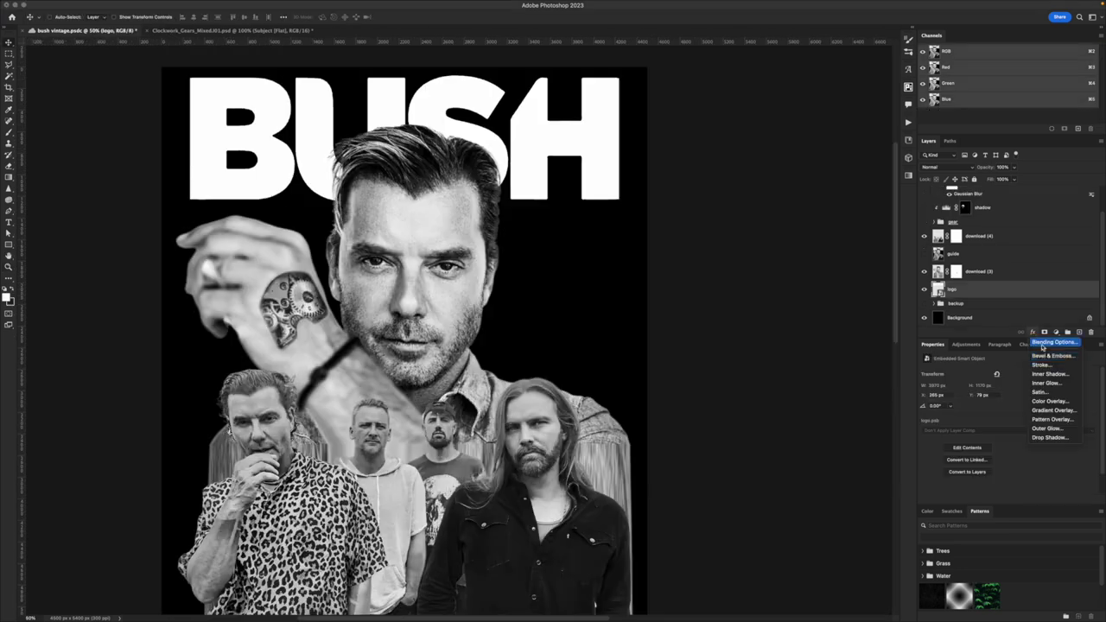
Add a Bevel & Emboss to the logo with size 49 px, soften 16 px, highlight opacity 69% and shadow opacity 73%
{"action": "left_click", "coordinate": [1043, 357]}
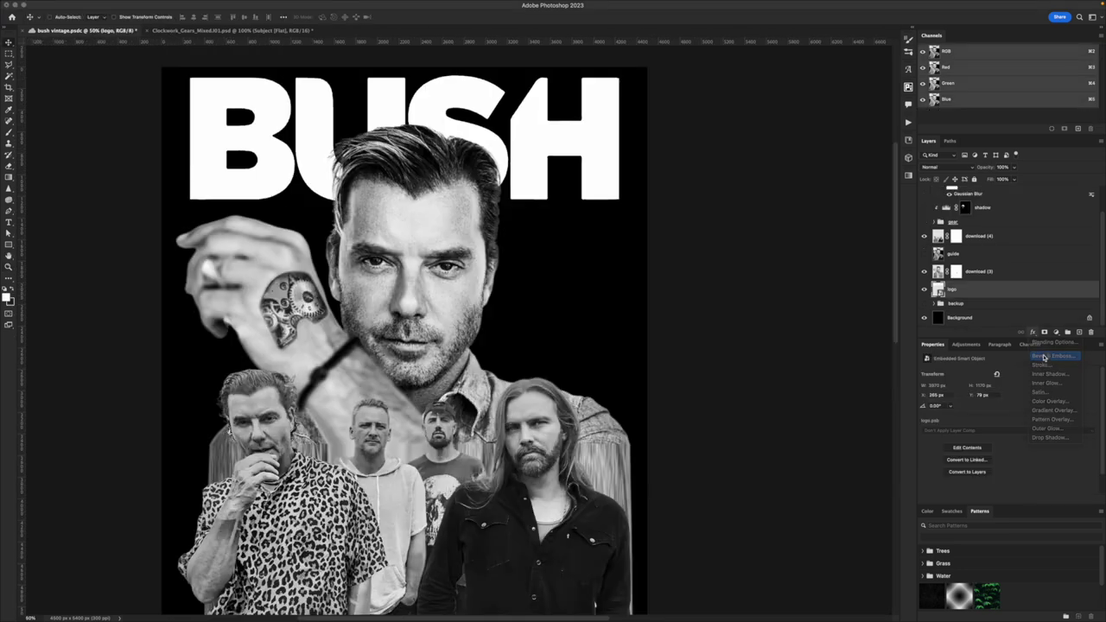
{"action": "left_click_drag", "start_coordinate": [948, 203], "coordinate": [931, 223]}
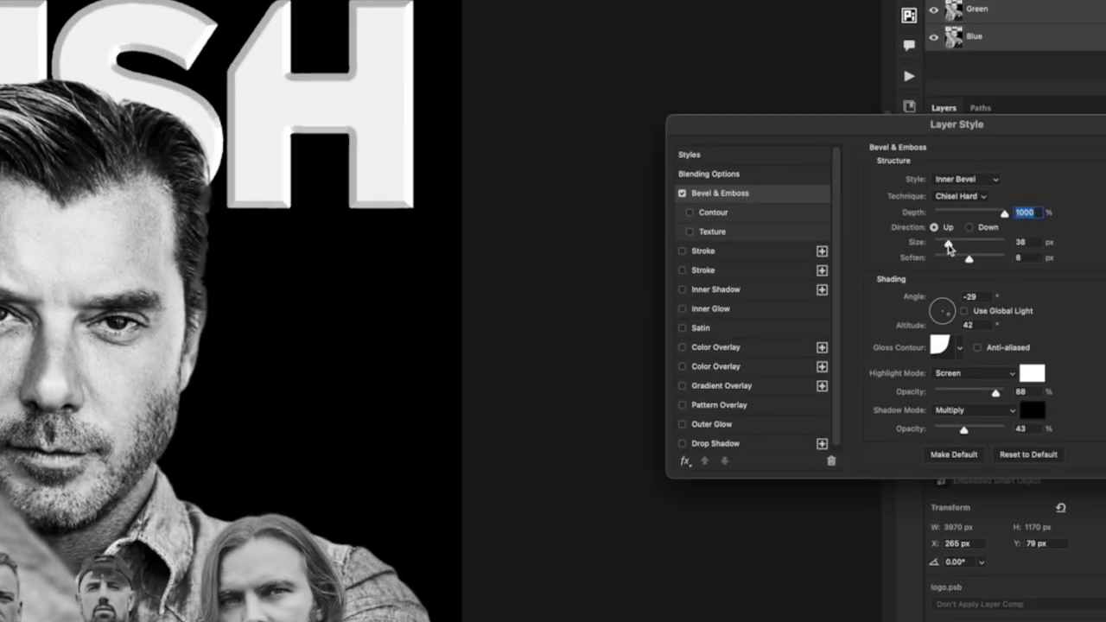
{"action": "left_click", "coordinate": [948, 247]}
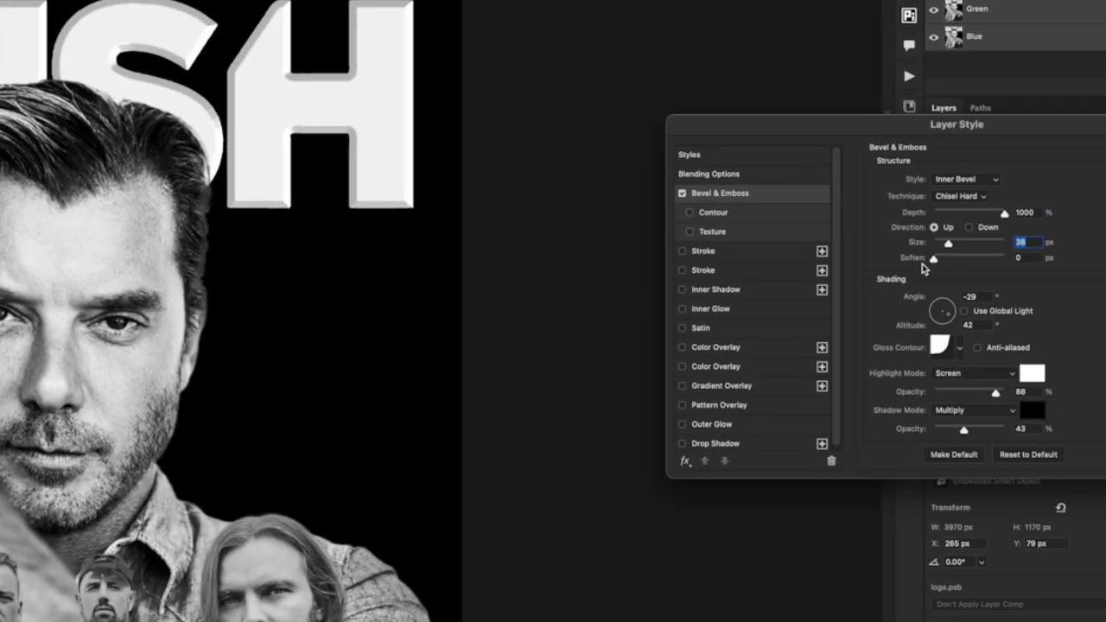
{"action": "left_click_drag", "start_coordinate": [969, 259], "coordinate": [1011, 260]}
{"action": "key", "text": "Tab"}
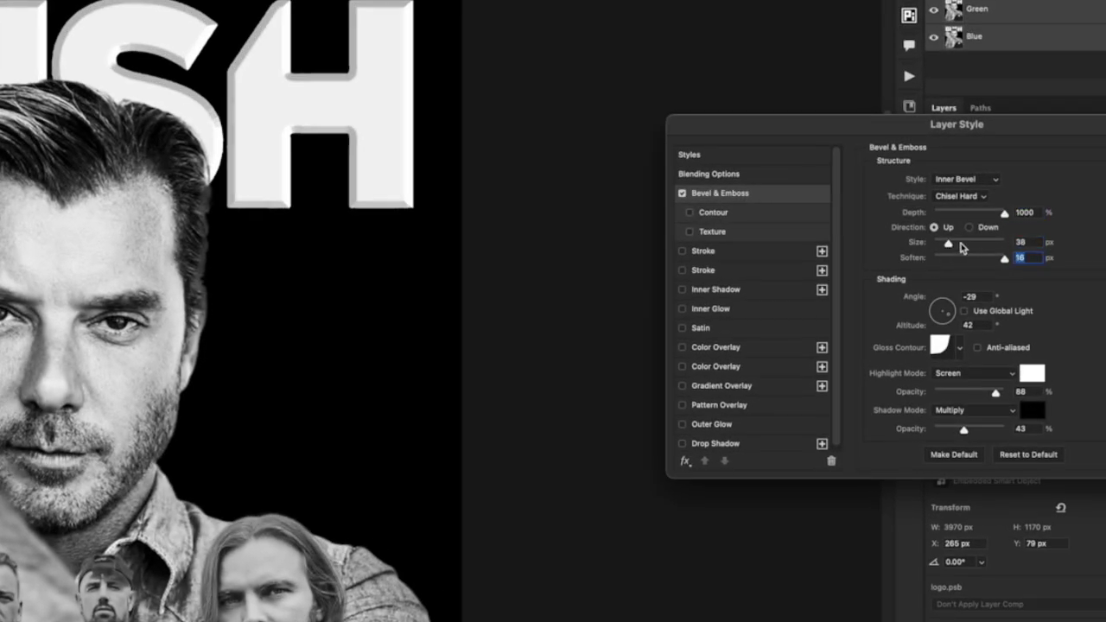
{"action": "left_click_drag", "start_coordinate": [951, 244], "coordinate": [953, 244]}
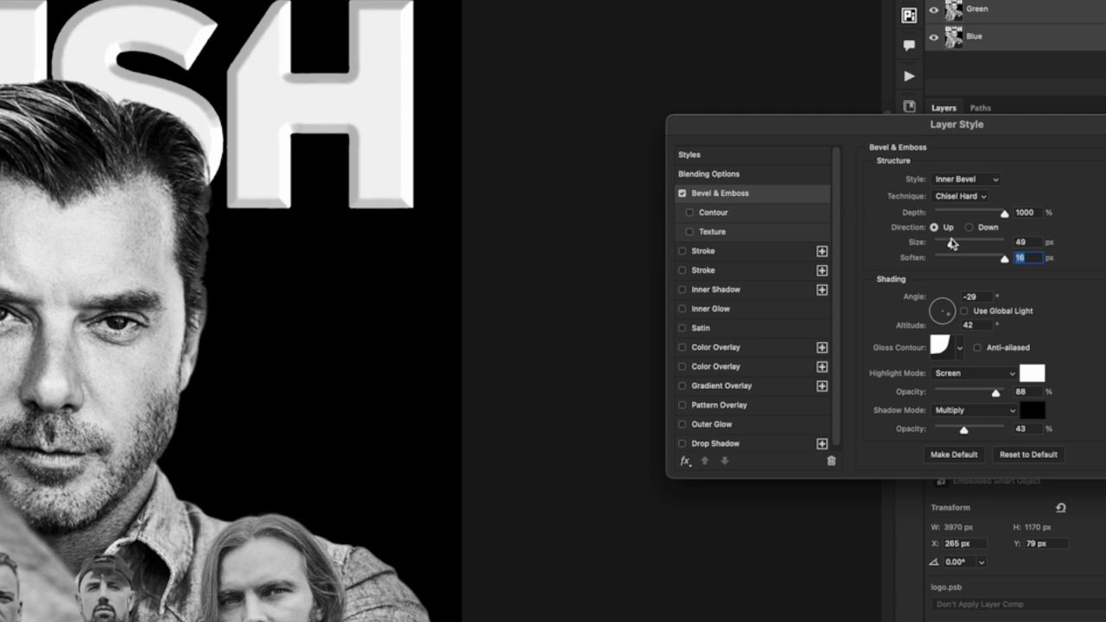
{"action": "mouse_move", "coordinate": [994, 393]}
{"action": "left_mouse_down"}
{"action": "mouse_move", "coordinate": [941, 395]}
{"action": "mouse_move", "coordinate": [1001, 393]}
{"action": "mouse_move", "coordinate": [983, 394]}
{"action": "mouse_move", "coordinate": [989, 430]}
{"action": "mouse_move", "coordinate": [1006, 430]}
{"action": "mouse_move", "coordinate": [985, 431]}
{"action": "left_mouse_up"}
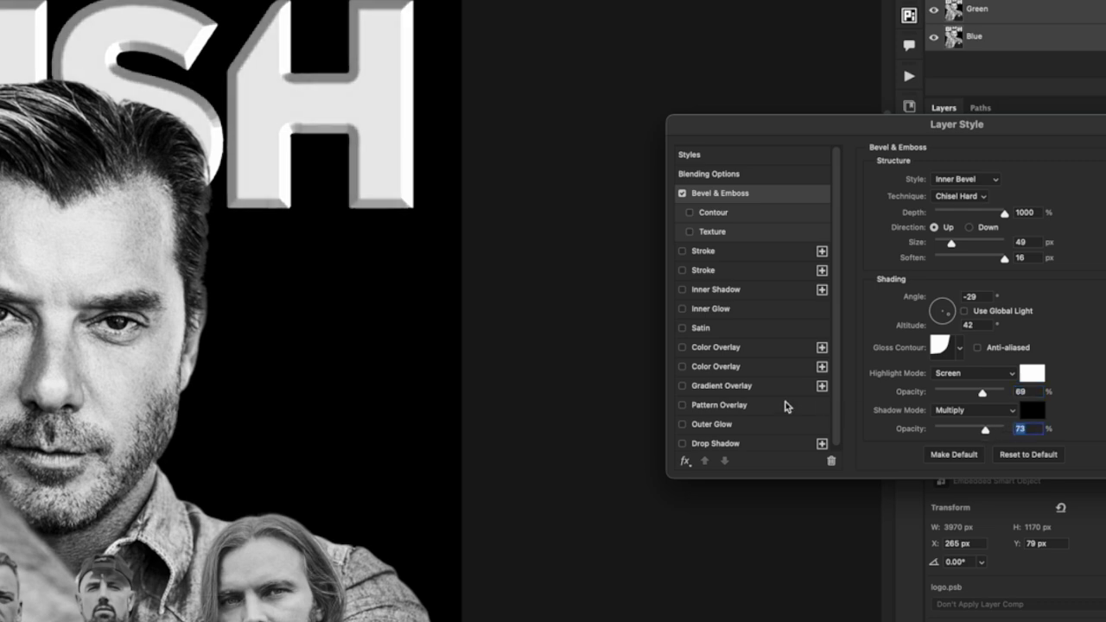
Add a Gradient Overlay to the logo and try several presets from the 80s Gradients Pack on it
{"action": "left_click", "coordinate": [722, 386]}
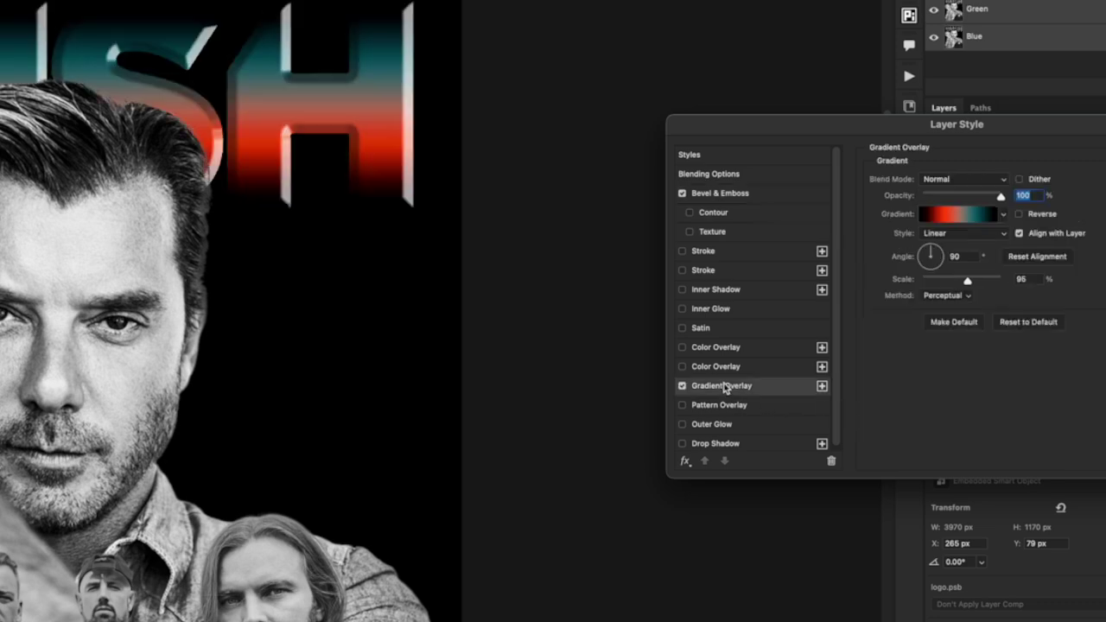
{"action": "left_click", "coordinate": [1003, 215]}
{"action": "scroll", "coordinate": [934, 290], "scroll_direction": "down", "scroll_amount": 10}
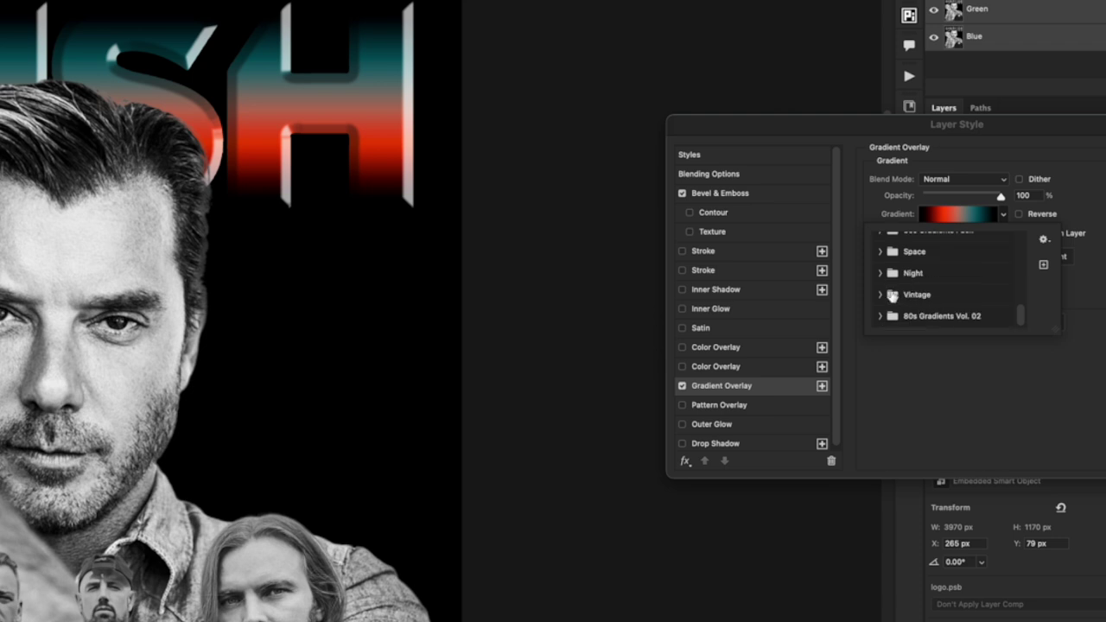
{"action": "scroll", "coordinate": [879, 299], "scroll_direction": "up", "scroll_amount": 2}
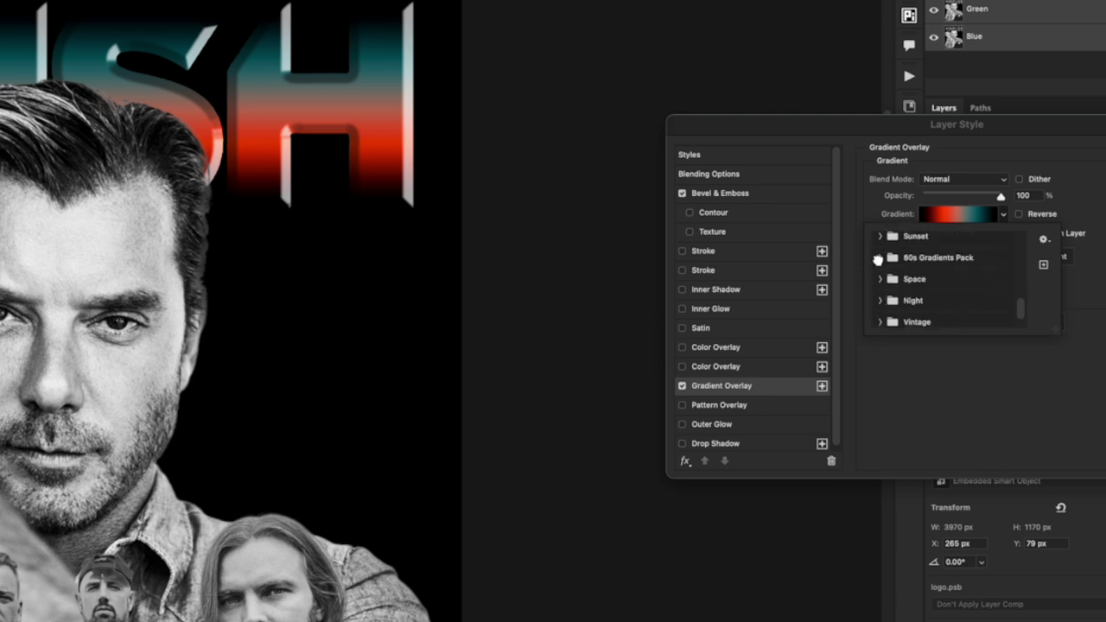
{"action": "left_click", "coordinate": [878, 258]}
{"action": "left_click", "coordinate": [972, 306]}
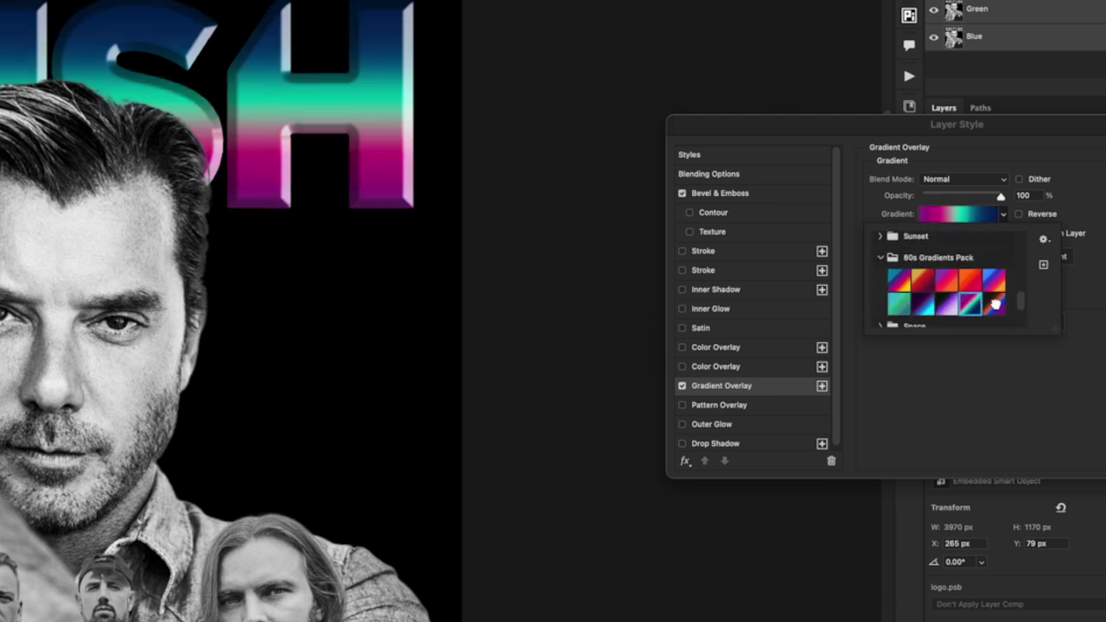
{"action": "left_click", "coordinate": [995, 305]}
{"action": "left_click", "coordinate": [992, 281]}
{"action": "left_click", "coordinate": [898, 310]}
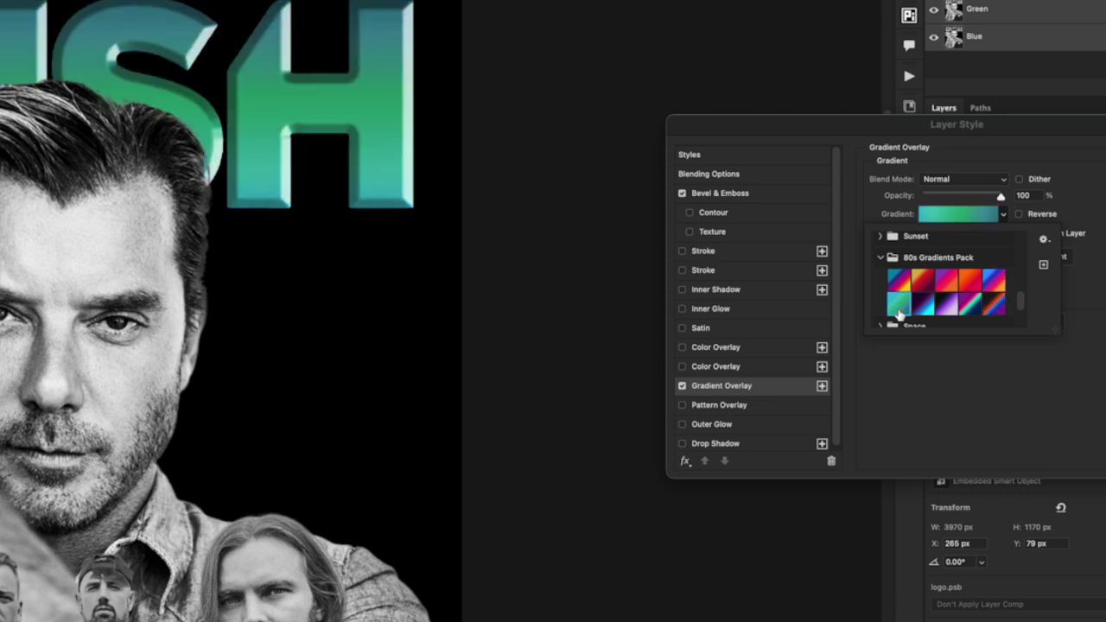
{"action": "left_click", "coordinate": [947, 304]}
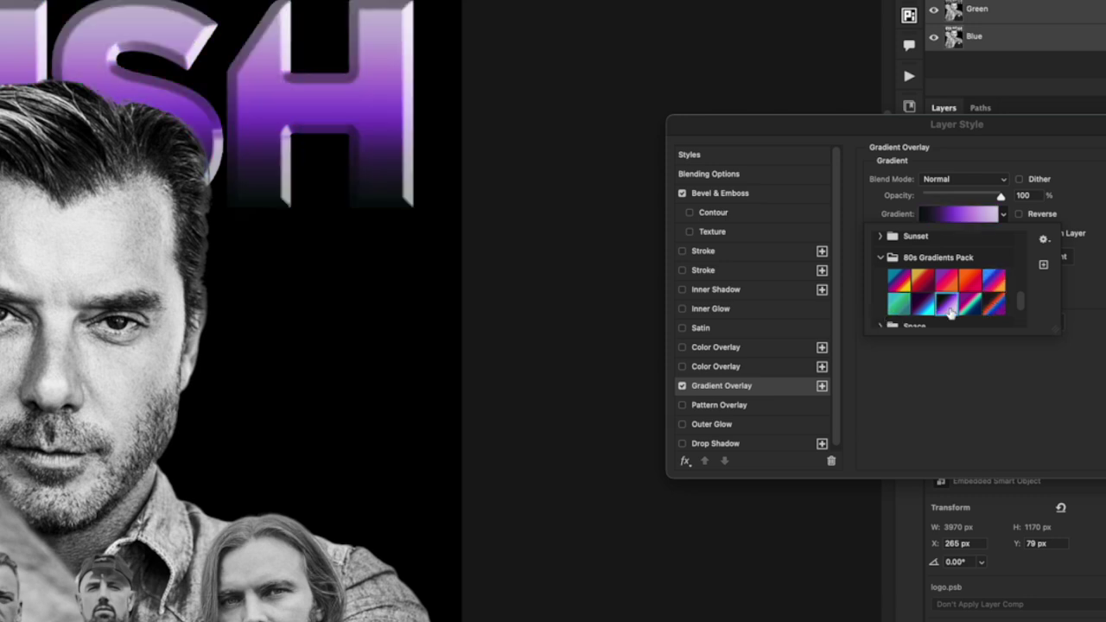
{"action": "left_click", "coordinate": [969, 304]}
{"action": "scroll", "coordinate": [890, 317], "scroll_direction": "down", "scroll_amount": 1}
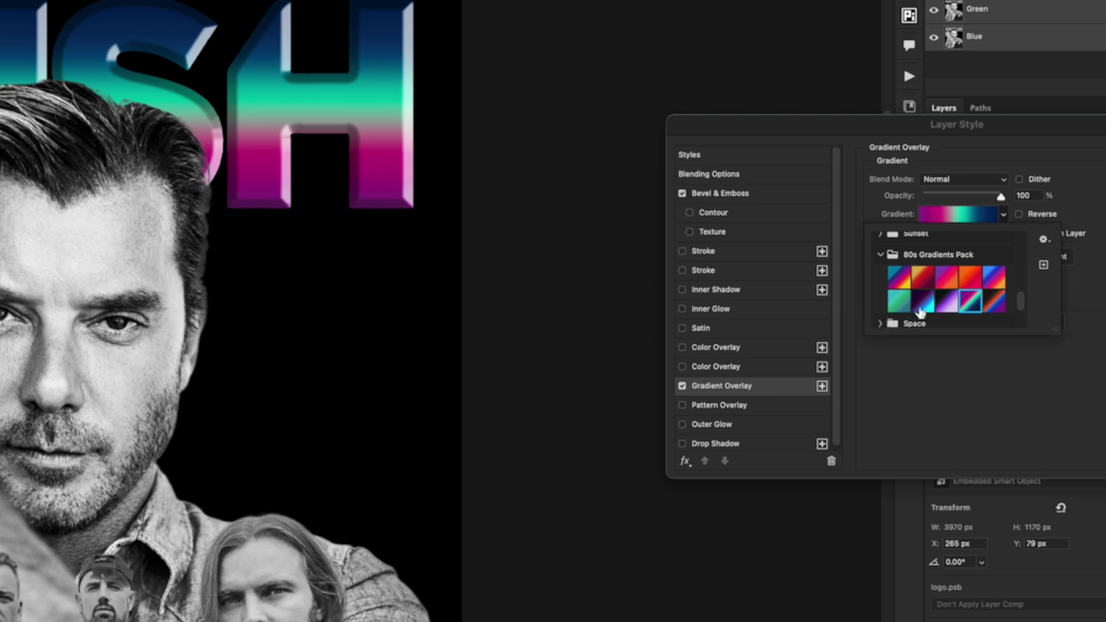
{"action": "left_click", "coordinate": [993, 301]}
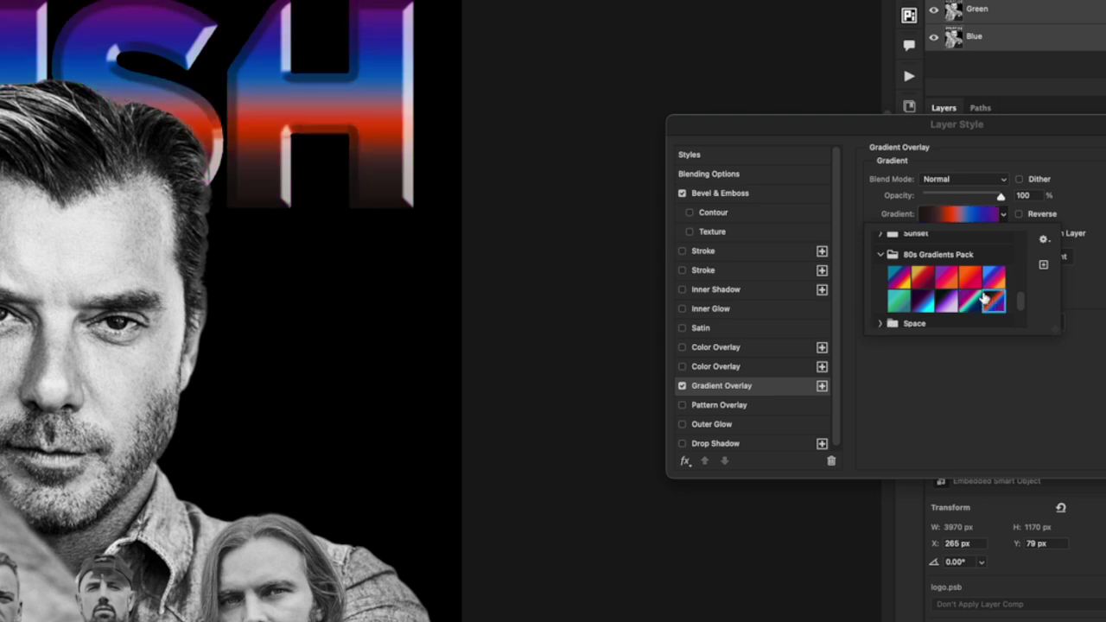
Try several presets from the Vintage gradient group on the logo, ending with the cream-to-dark-red one
{"action": "scroll", "coordinate": [983, 298], "scroll_direction": "down", "scroll_amount": 3}
{"action": "left_click", "coordinate": [880, 296]}
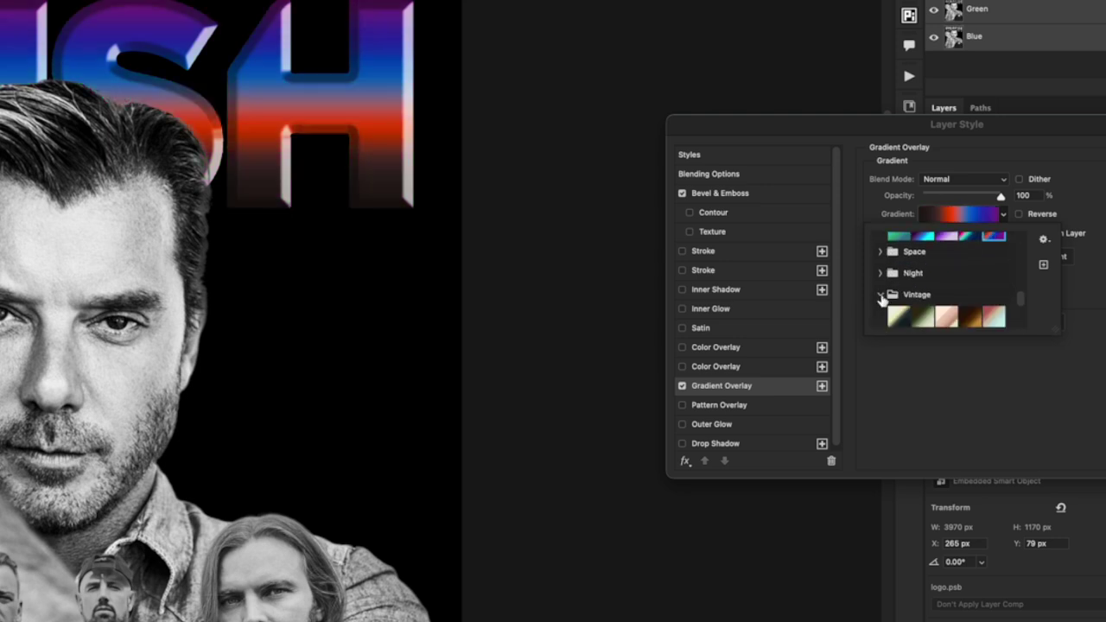
{"action": "scroll", "coordinate": [881, 299], "scroll_direction": "down", "scroll_amount": 3}
{"action": "left_click", "coordinate": [970, 249]}
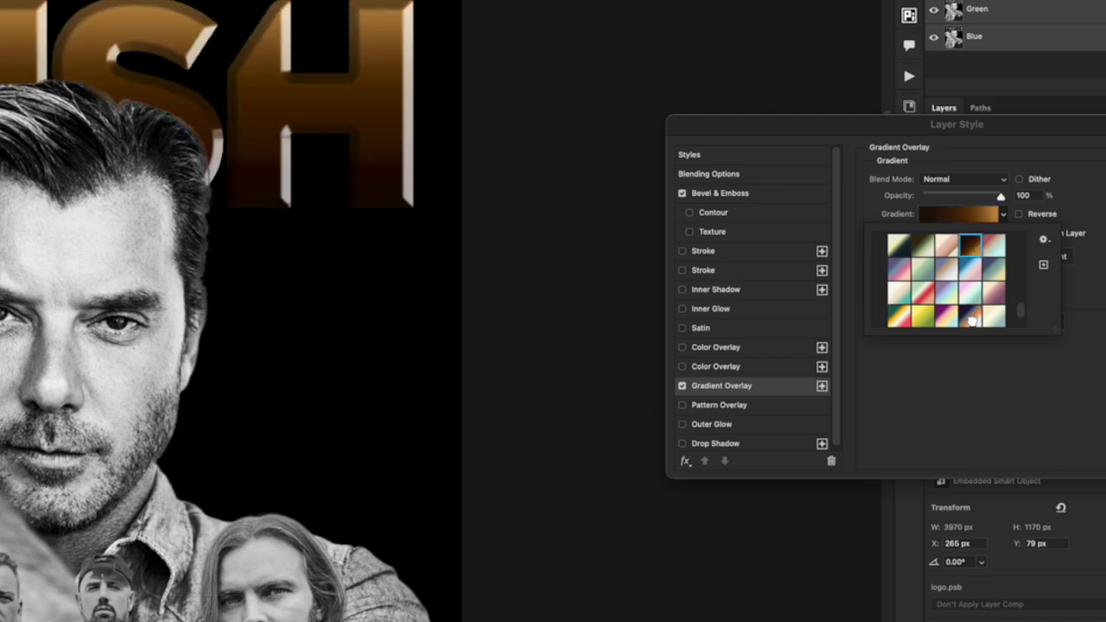
{"action": "left_click", "coordinate": [972, 317]}
{"action": "left_click", "coordinate": [996, 271]}
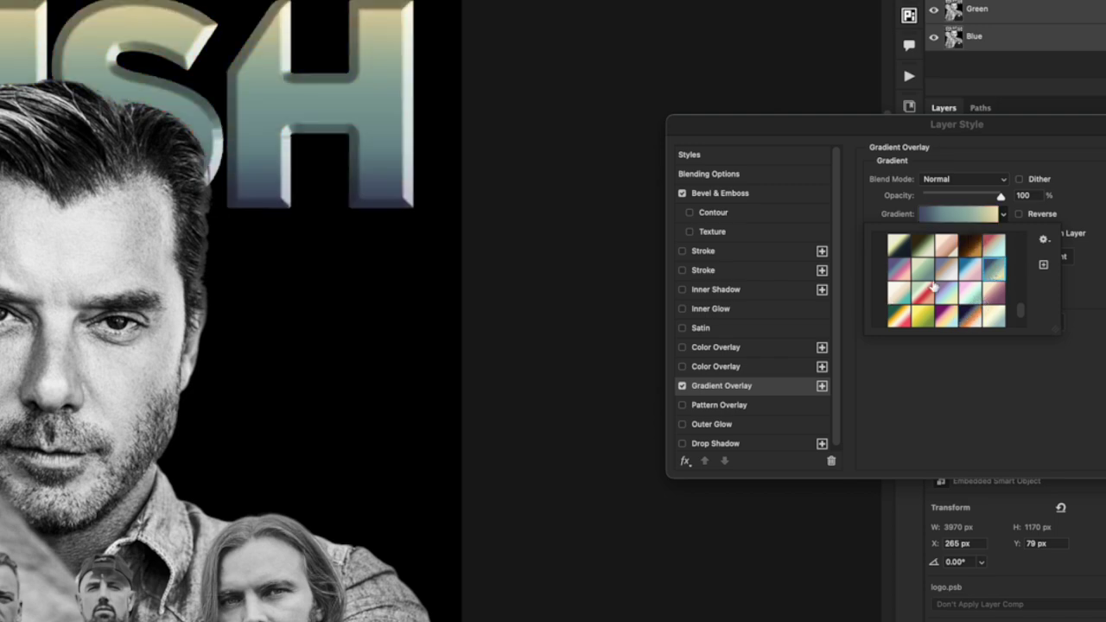
{"action": "scroll", "coordinate": [933, 288], "scroll_direction": "down", "scroll_amount": 2}
{"action": "left_click", "coordinate": [971, 295]}
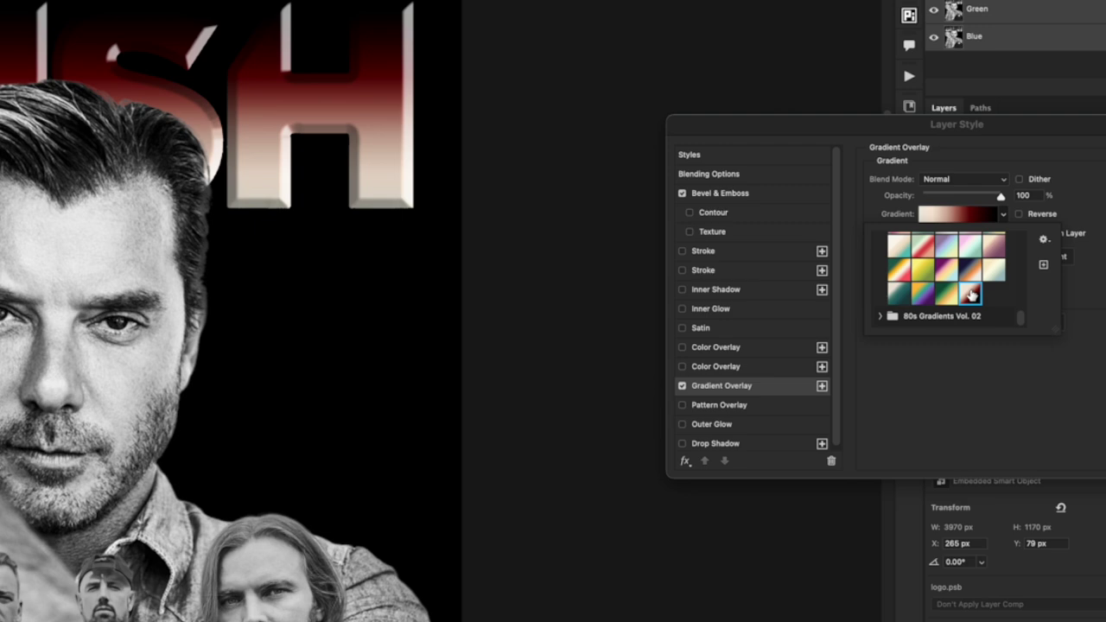
Set the gradient overlay's angle to 90° and scale to 150%, and try reversing the gradient
{"action": "left_click", "coordinate": [1091, 237]}
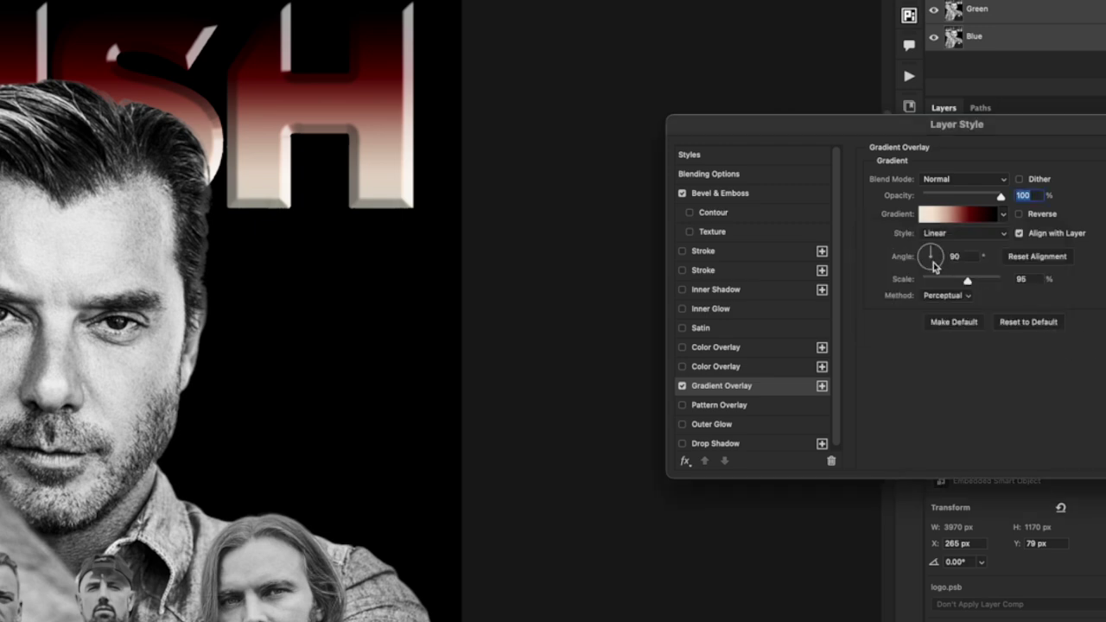
{"action": "left_click_drag", "start_coordinate": [932, 263], "coordinate": [933, 240]}
{"action": "key", "text": "Tab"}
{"action": "left_click_drag", "start_coordinate": [966, 279], "coordinate": [1054, 282]}
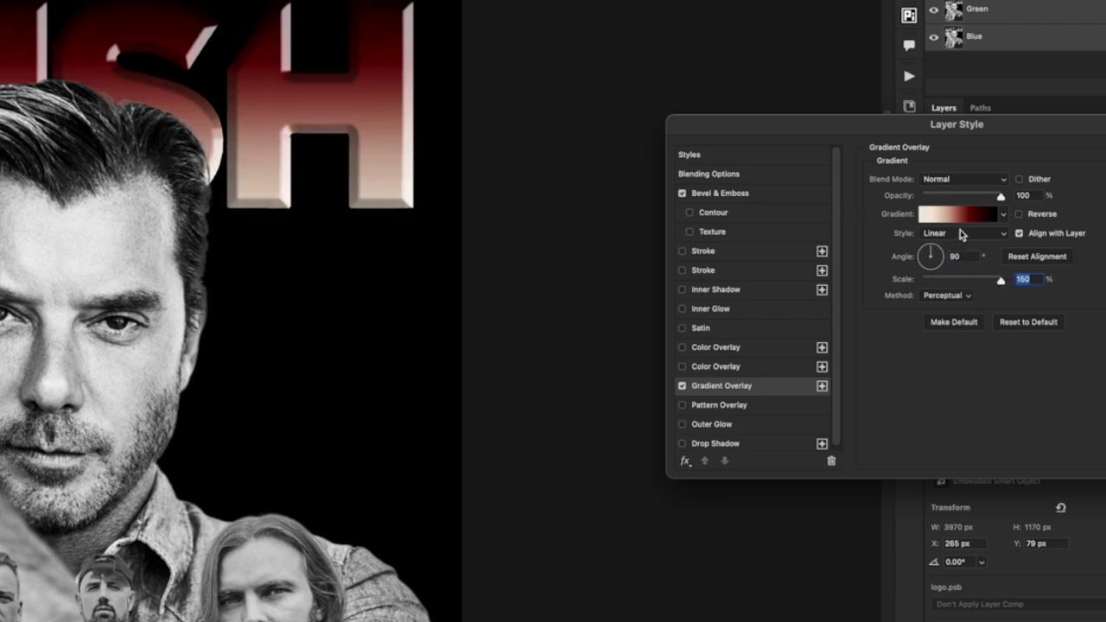
{"action": "left_click", "coordinate": [1017, 214]}
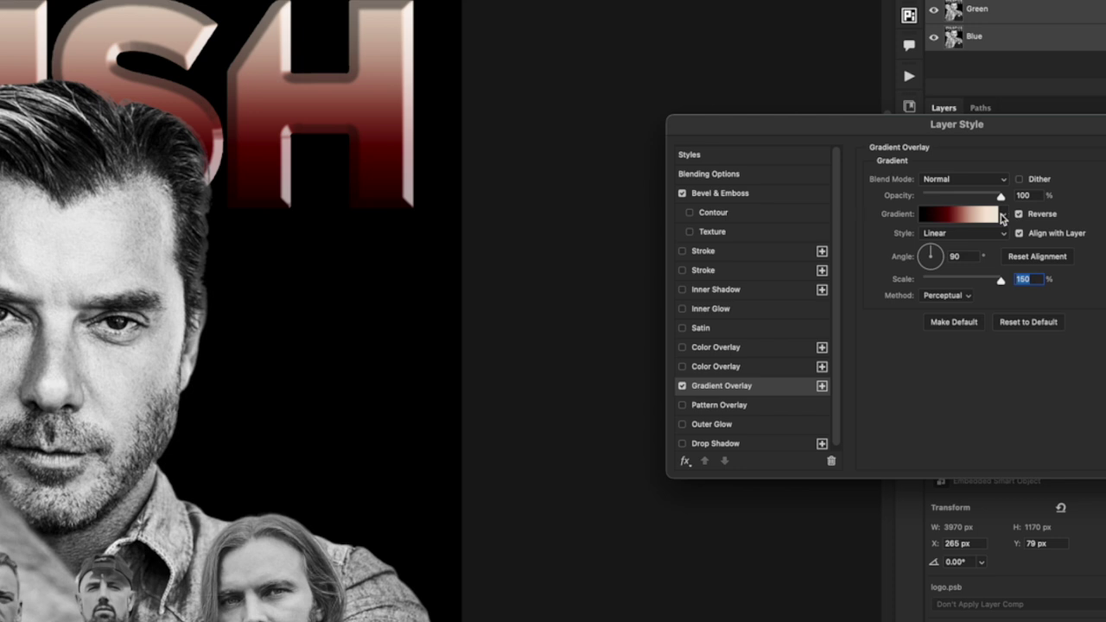
{"action": "left_click", "coordinate": [1018, 214]}
Compare more gradient presets and choose the light-blue and orange-gold one from 80s Gradients Vol. 02
{"action": "left_click", "coordinate": [1003, 214]}
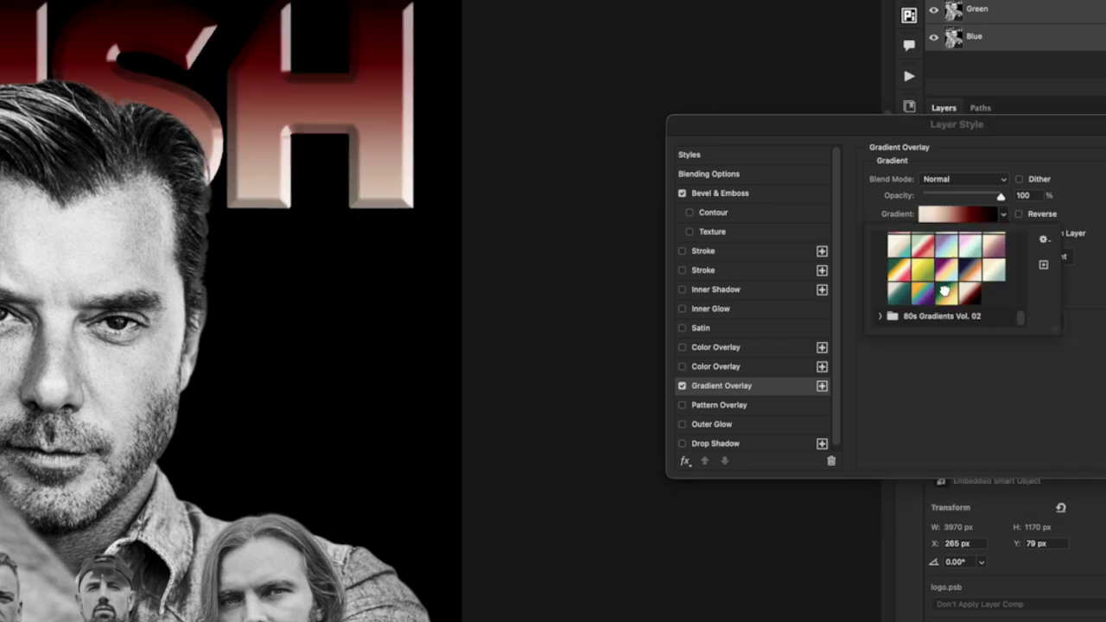
{"action": "left_click", "coordinate": [944, 291]}
{"action": "left_click", "coordinate": [973, 273]}
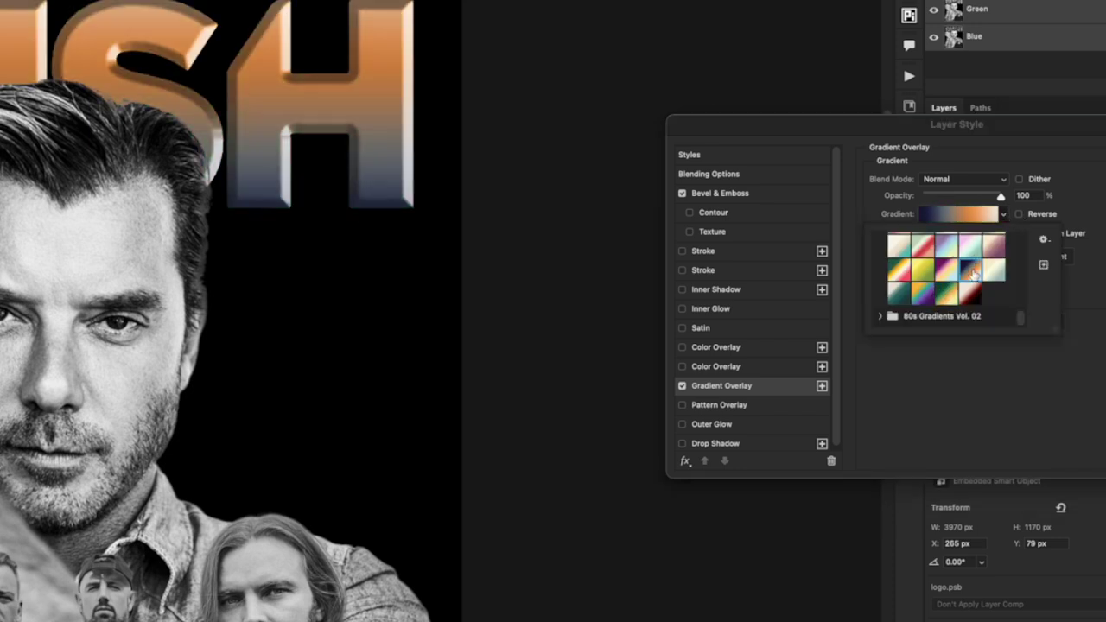
{"action": "left_click", "coordinate": [882, 318]}
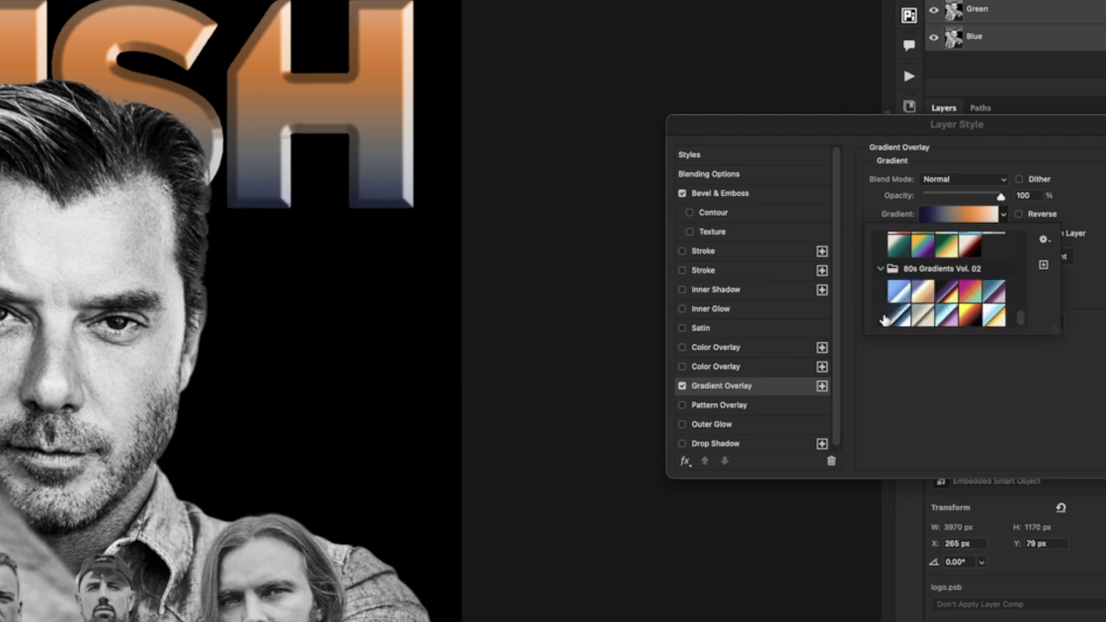
{"action": "left_click", "coordinate": [947, 293]}
{"action": "left_click", "coordinate": [976, 297]}
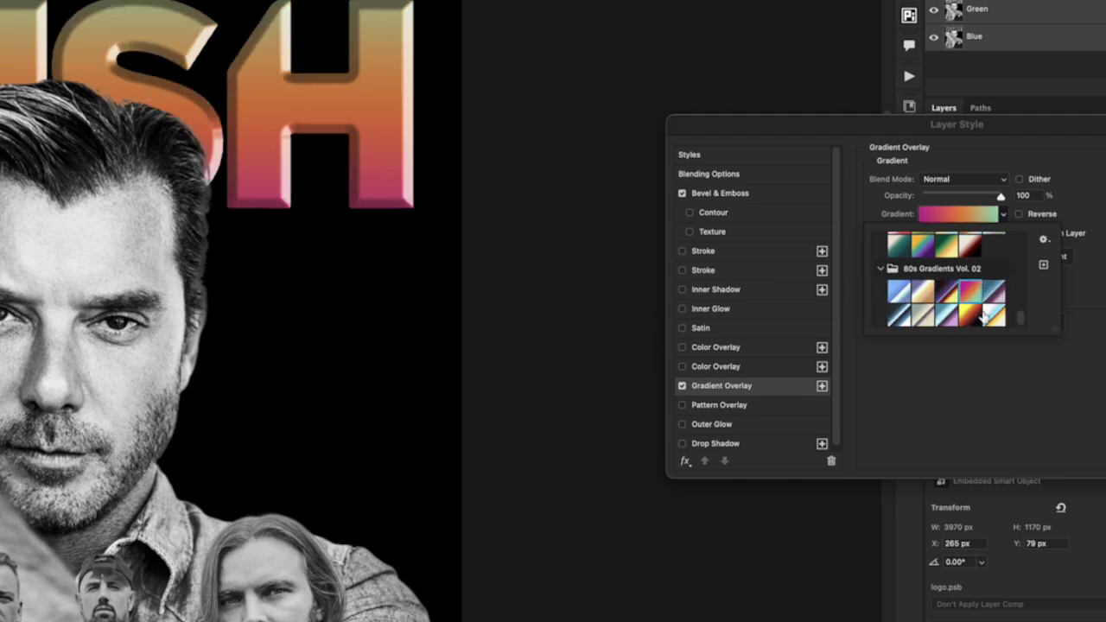
{"action": "left_click", "coordinate": [987, 317]}
{"action": "left_click", "coordinate": [944, 323]}
{"action": "left_click", "coordinate": [971, 323]}
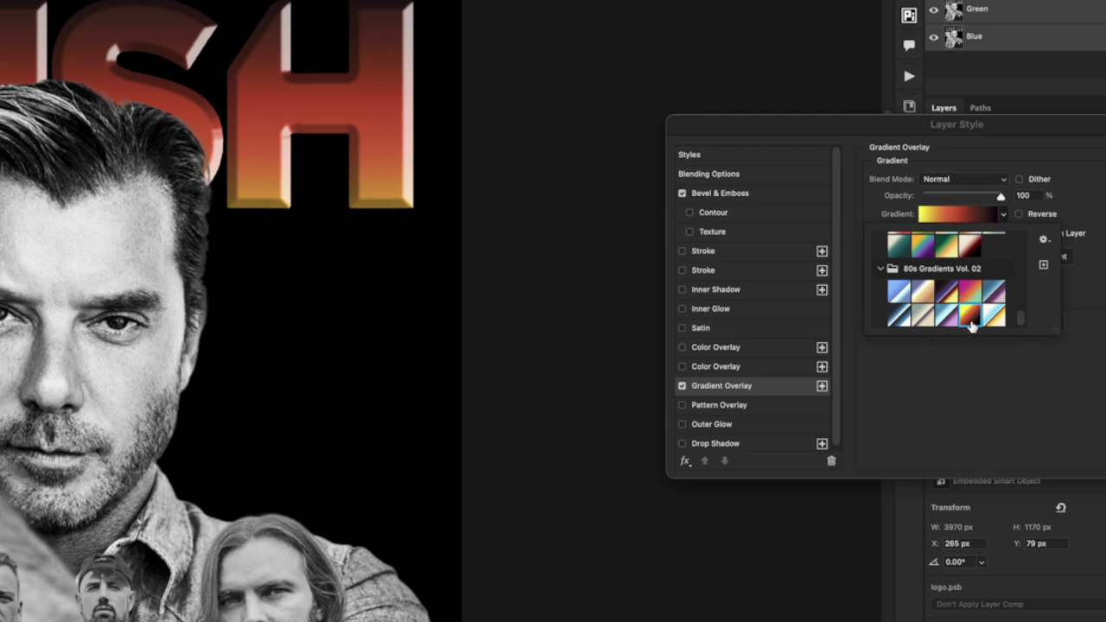
{"action": "left_click", "coordinate": [987, 323]}
{"action": "left_click", "coordinate": [1083, 432]}
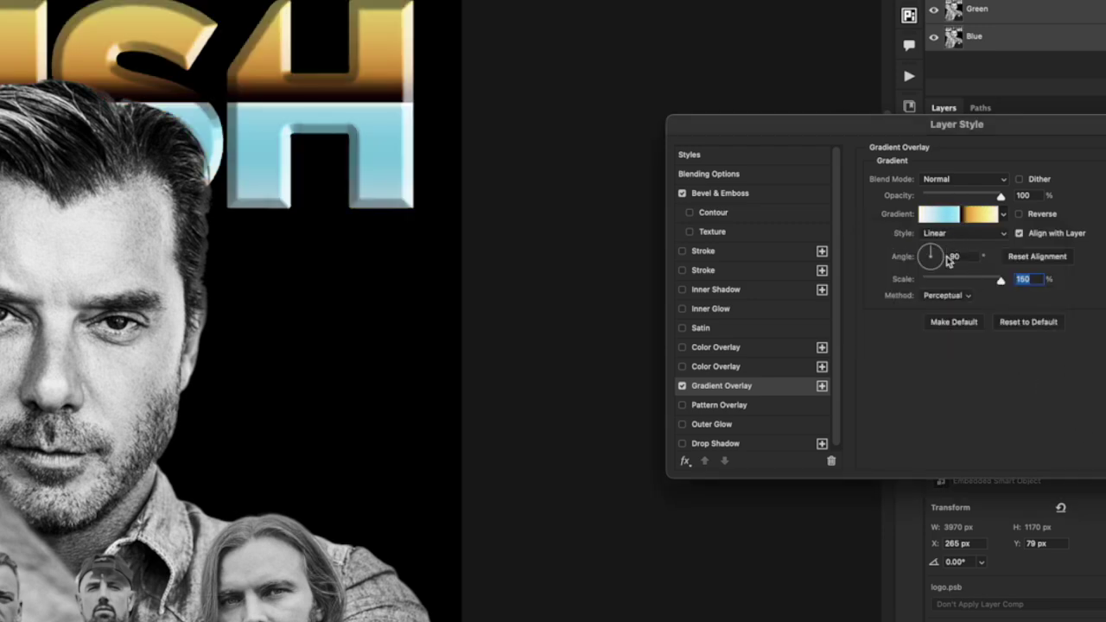
Keep the gradient at 150% scale and 100% opacity, adjust its position on the logo, and apply the layer style
{"action": "left_click_drag", "start_coordinate": [954, 280], "coordinate": [1056, 282]}
{"action": "left_click_drag", "start_coordinate": [960, 197], "coordinate": [1104, 195]}
{"action": "left_click_drag", "start_coordinate": [509, 152], "coordinate": [304, 170]}
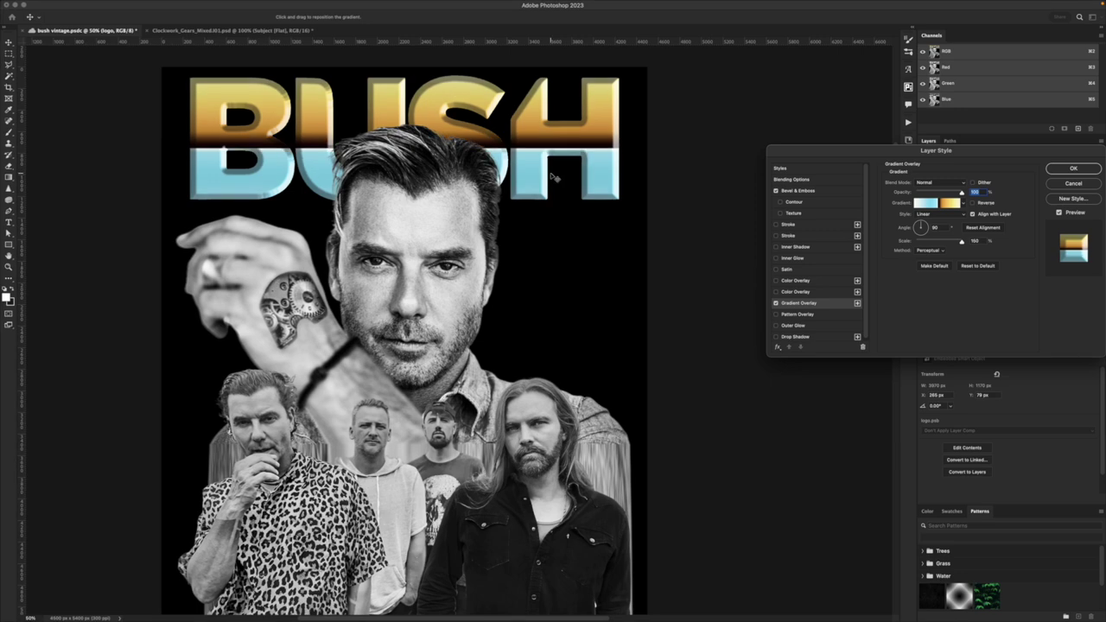
{"action": "left_click_drag", "start_coordinate": [554, 177], "coordinate": [693, 152]}
{"action": "left_click", "coordinate": [1071, 168]}
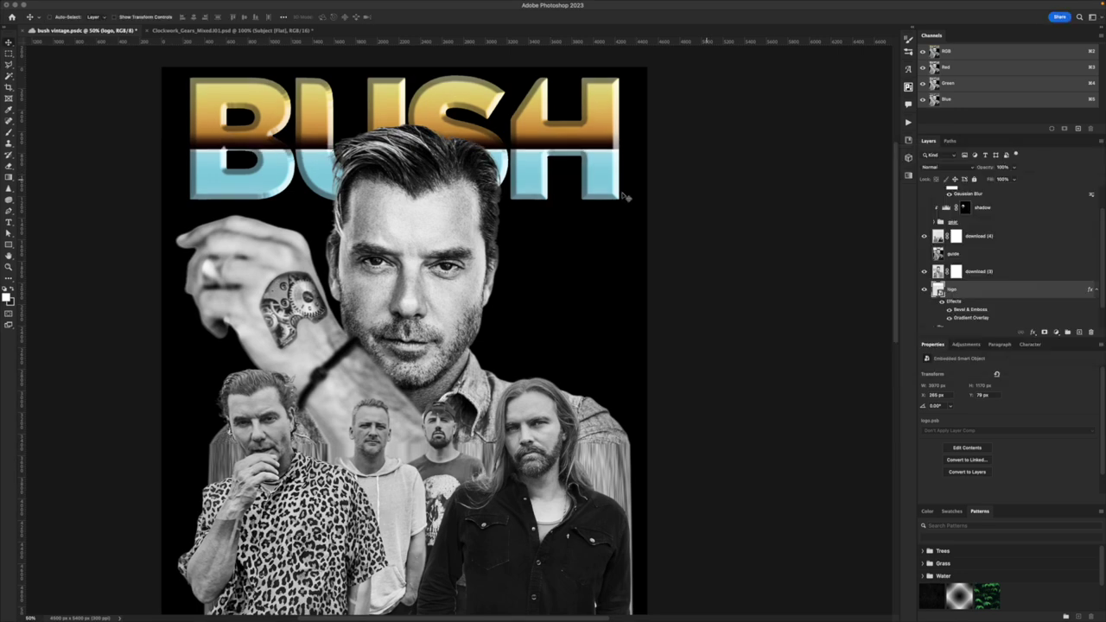
Duplicate the logo layer beneath the original and delete the copy's layer effects
{"action": "scroll", "coordinate": [526, 209], "scroll_direction": "right", "scroll_amount": 3}
{"action": "scroll", "coordinate": [972, 276], "scroll_direction": "down", "scroll_amount": 1}
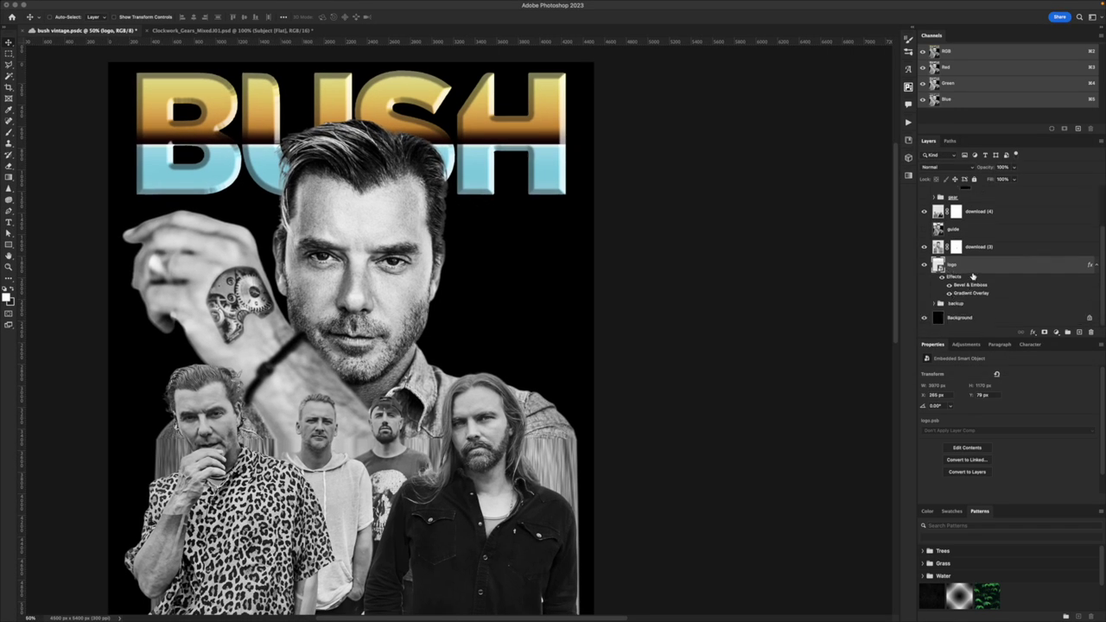
{"action": "left_click_drag", "start_coordinate": [968, 268], "coordinate": [1089, 332], "text": "alt"}
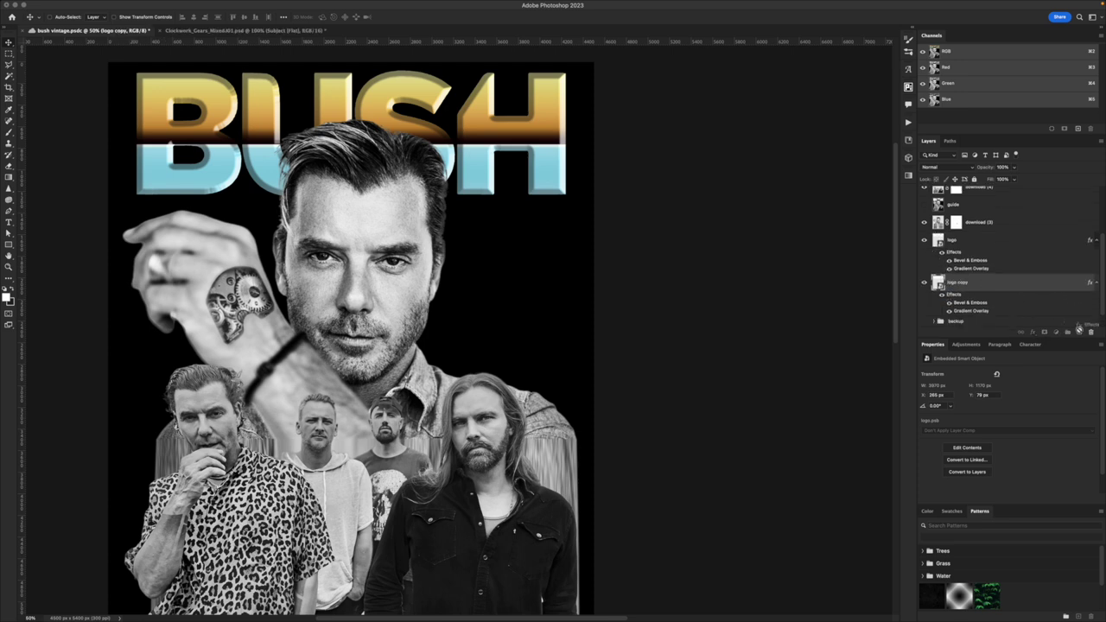
Add a 21 px outside Stroke in black (000000) to the logo copy
{"action": "left_click", "coordinate": [1033, 332]}
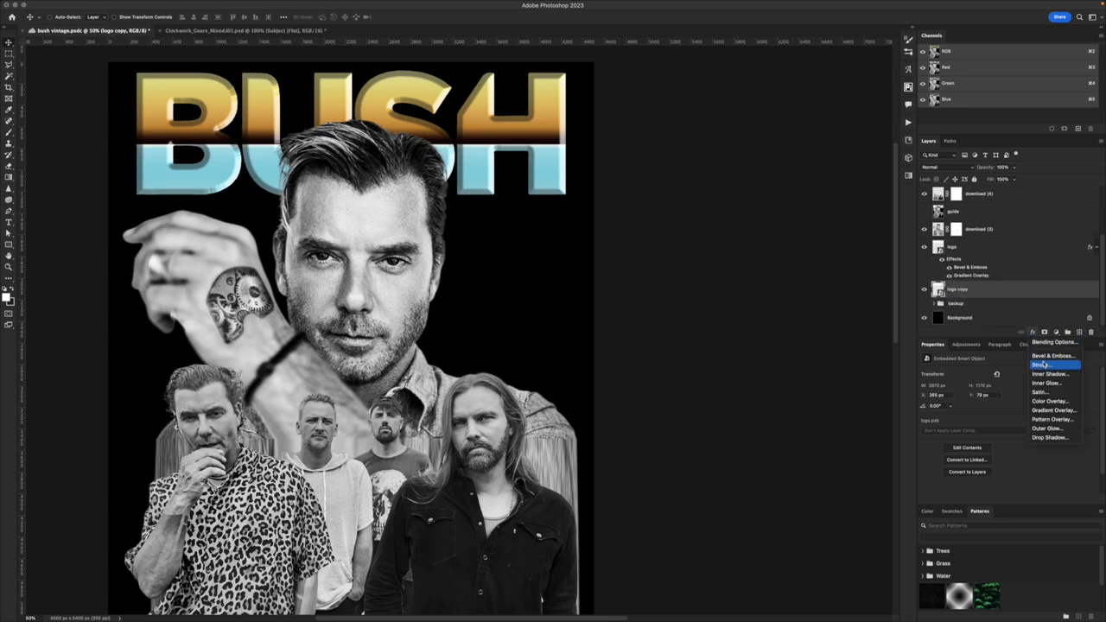
{"action": "left_click", "coordinate": [1041, 364]}
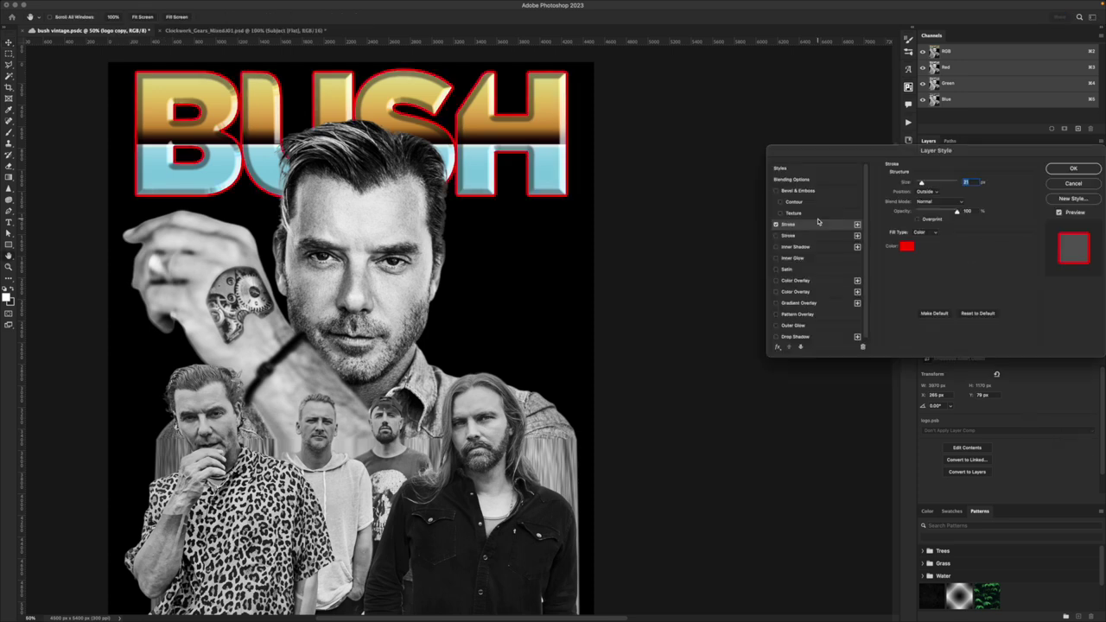
{"action": "left_click", "coordinate": [906, 246]}
{"action": "type", "text": "000000"}
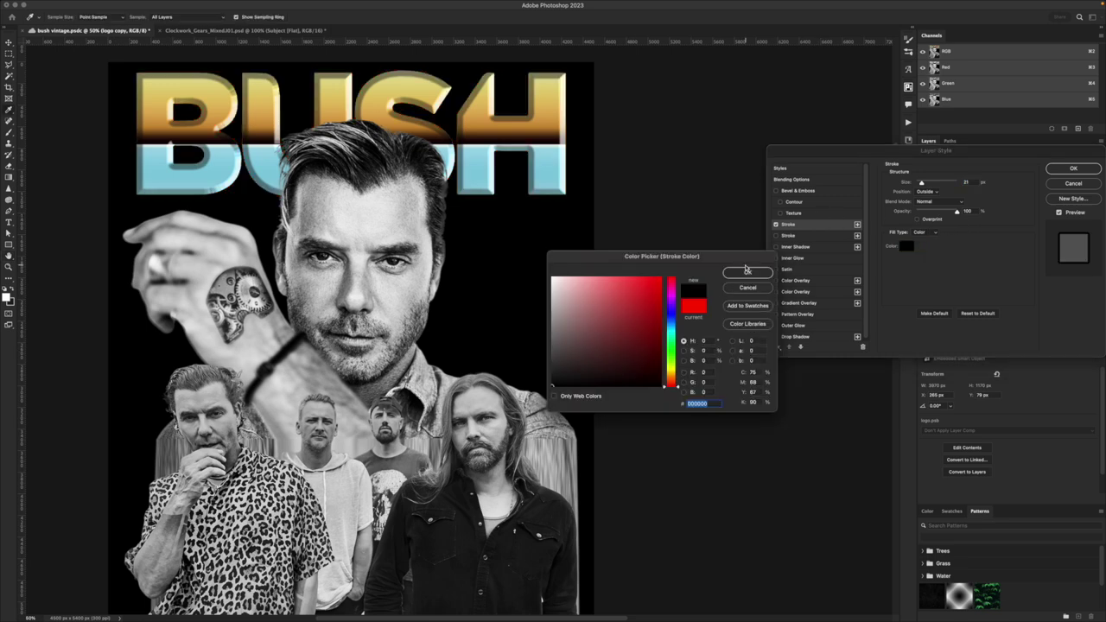
{"action": "left_click", "coordinate": [748, 272]}
Add a white Outer Glow to the logo copy with spread 34% and size 92 px
{"action": "left_click", "coordinate": [783, 326]}
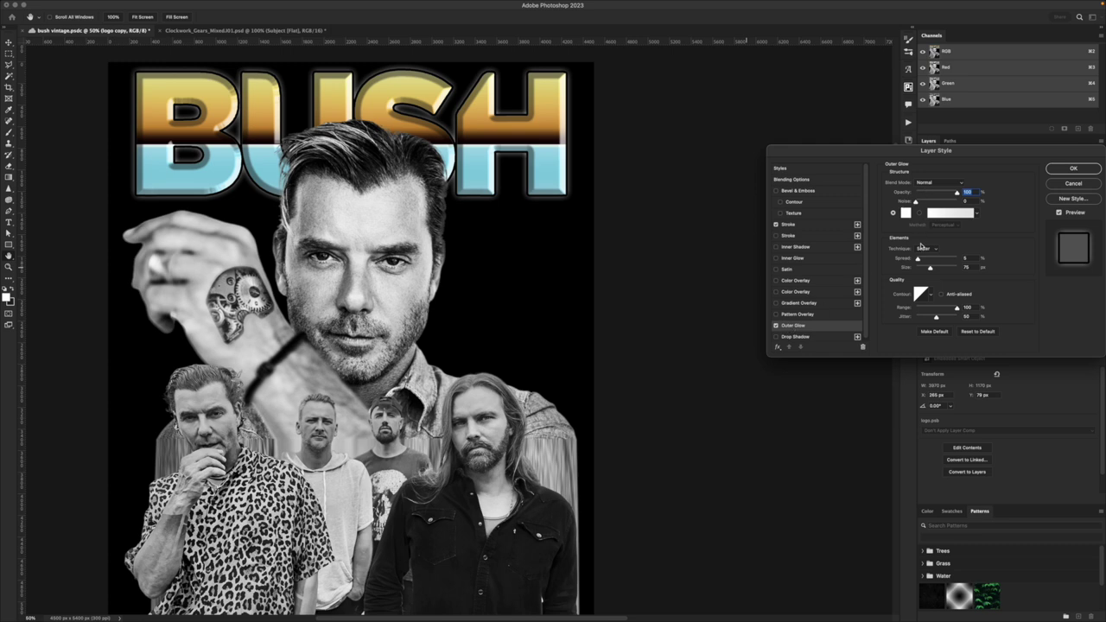
{"action": "left_click_drag", "start_coordinate": [921, 260], "coordinate": [931, 268]}
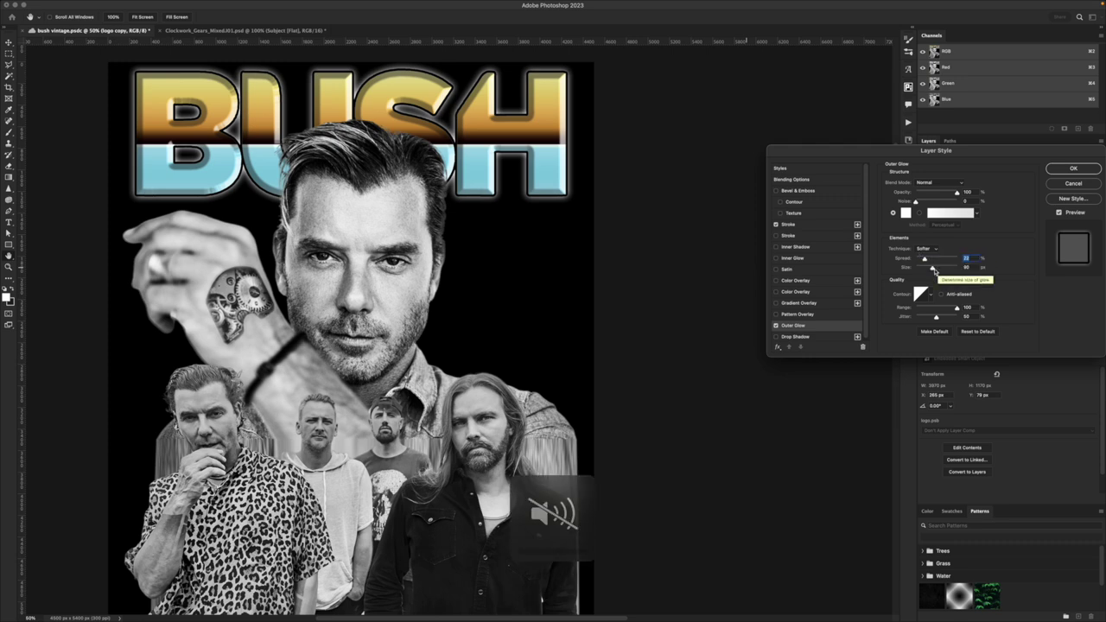
{"action": "left_click_drag", "start_coordinate": [932, 269], "coordinate": [930, 260]}
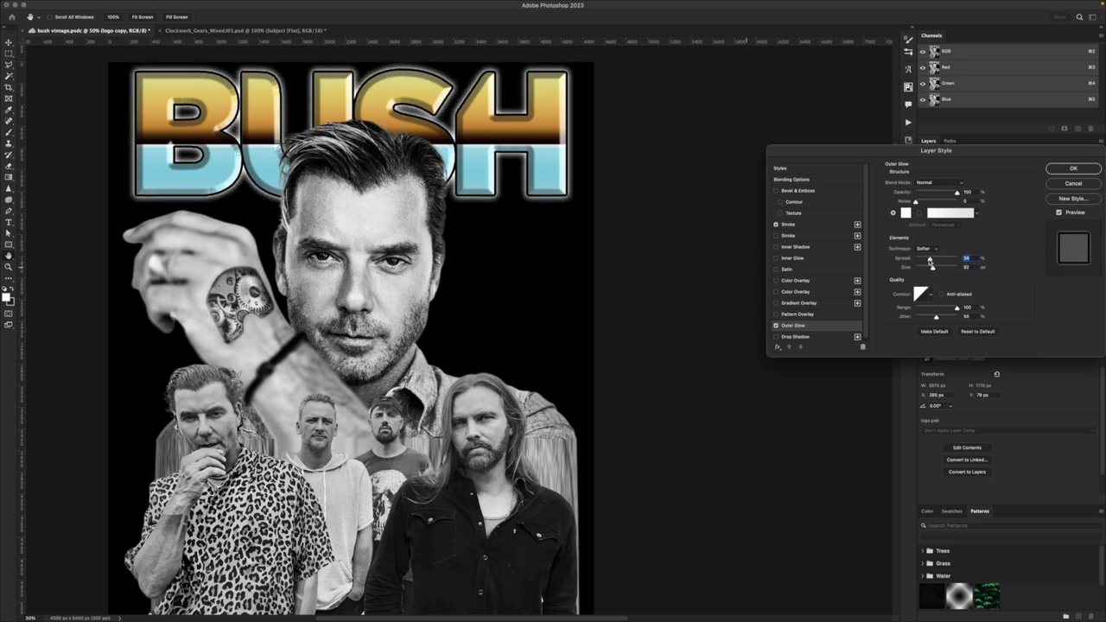
Turn off the Stroke on the logo copy and add a black Drop Shadow with a reduced distance
{"action": "left_click", "coordinate": [789, 225]}
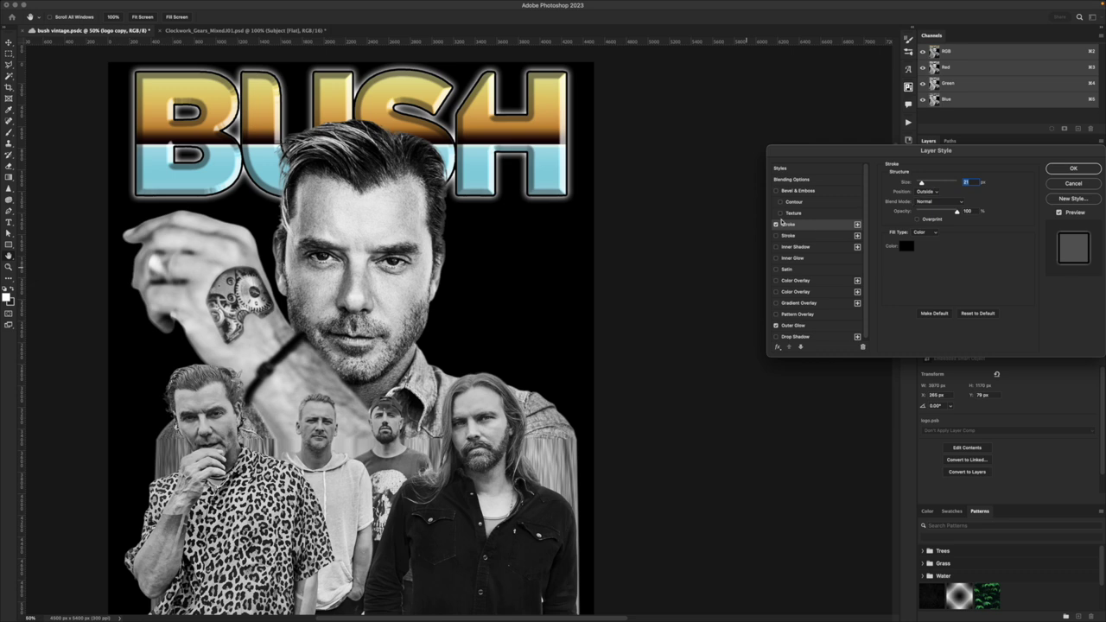
{"action": "left_click", "coordinate": [776, 224]}
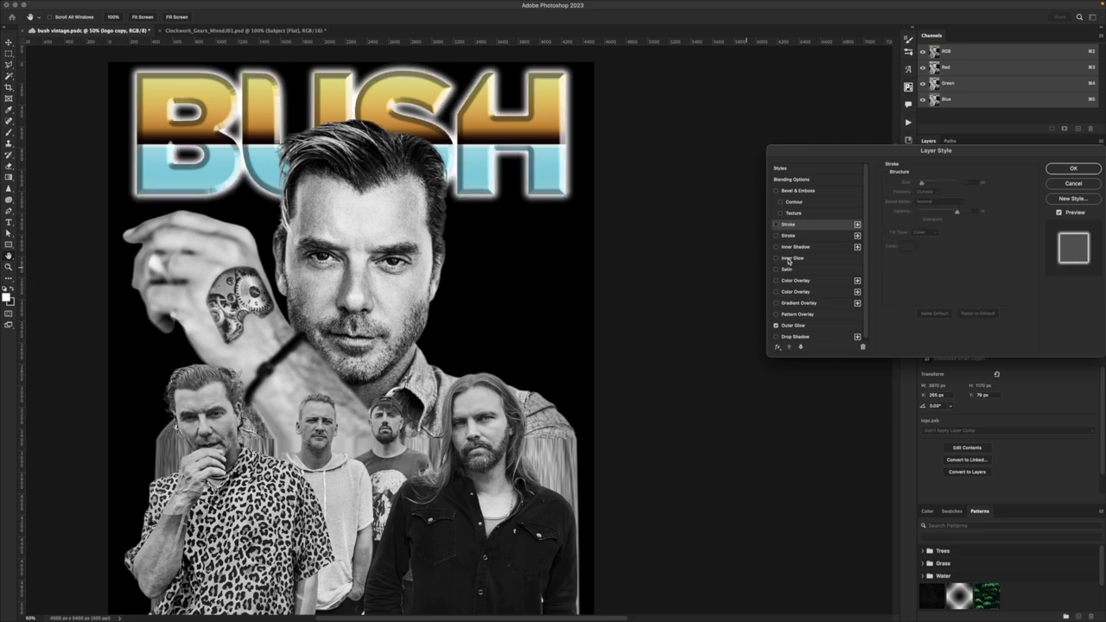
{"action": "scroll", "coordinate": [800, 325], "scroll_direction": "down", "scroll_amount": 1}
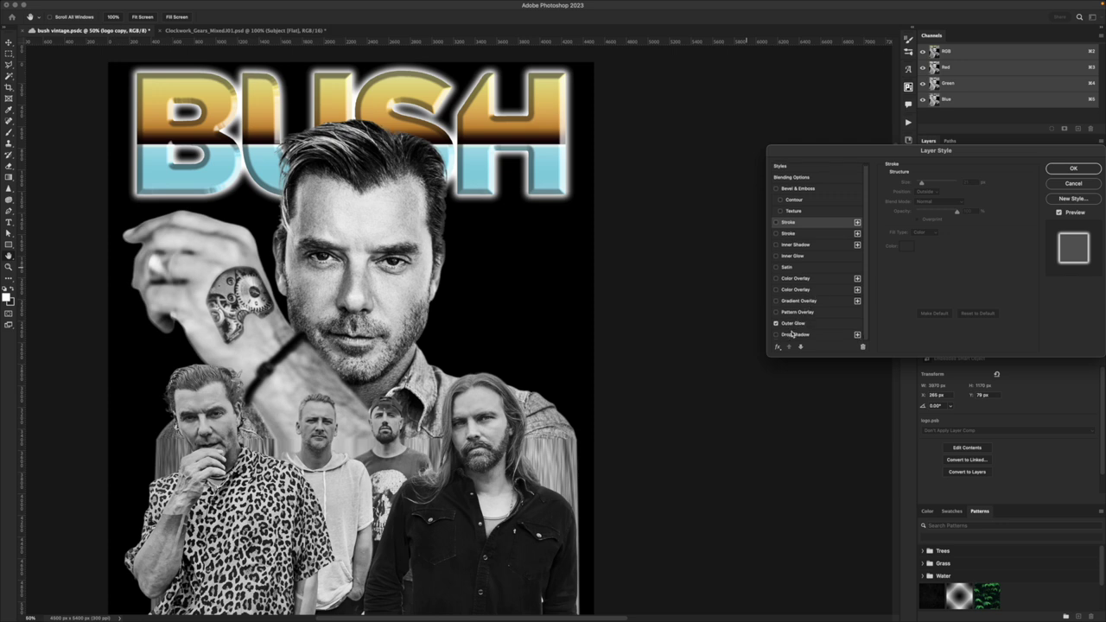
{"action": "left_click", "coordinate": [791, 333]}
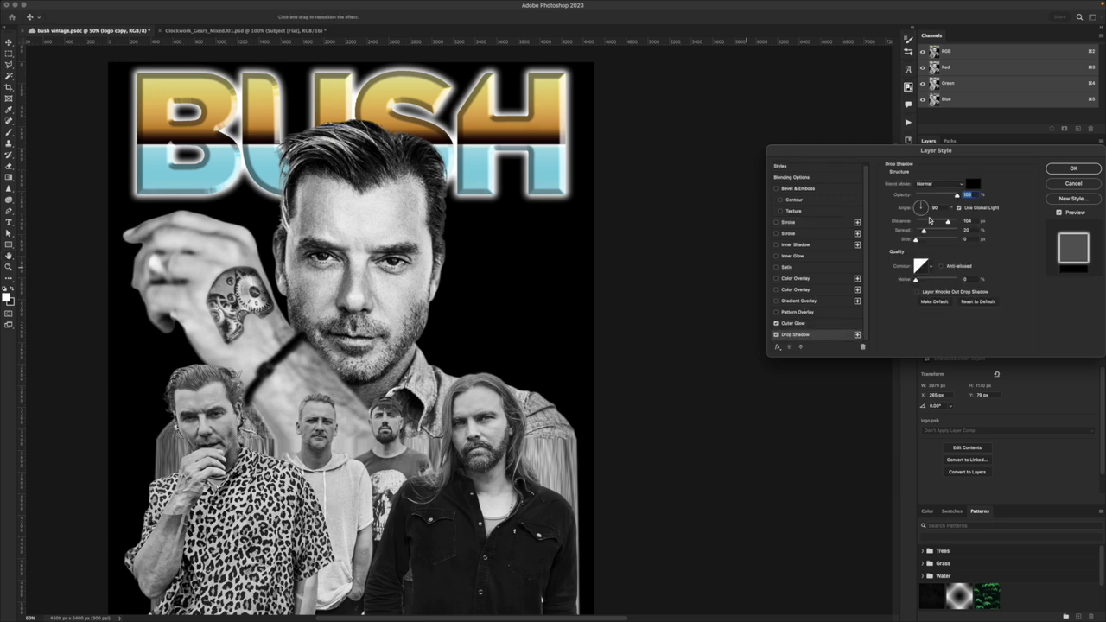
{"action": "left_click_drag", "start_coordinate": [929, 221], "coordinate": [915, 221]}
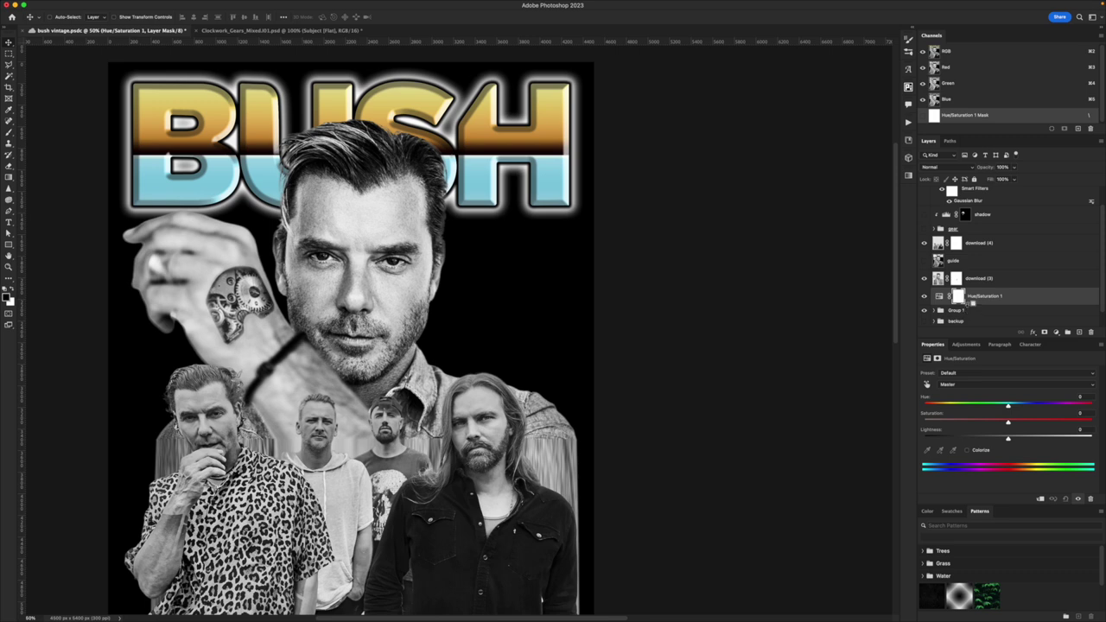
Clip the Hue/Saturation adjustment to the logo group and set its saturation to -100
{"action": "left_click", "coordinate": [970, 303], "text": "alt"}
{"action": "left_click_drag", "start_coordinate": [1008, 422], "coordinate": [795, 420]}
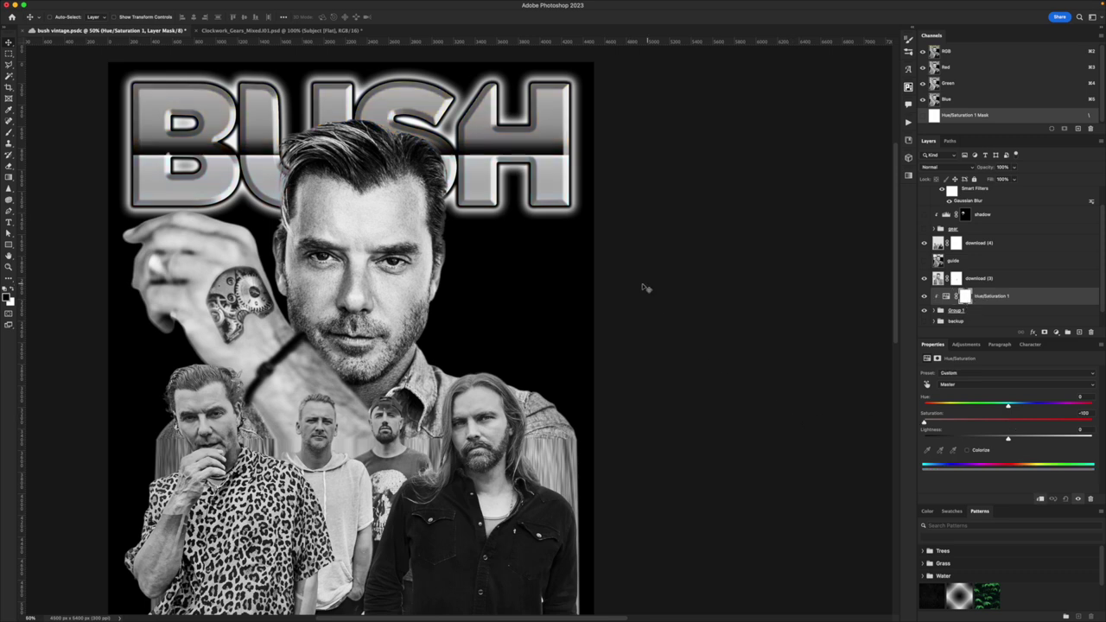
Add a Brightness/Contrast adjustment above the download (3) portrait photo, clip it to that layer, and lower its brightness
{"action": "left_click_drag", "start_coordinate": [530, 357], "coordinate": [548, 318]}
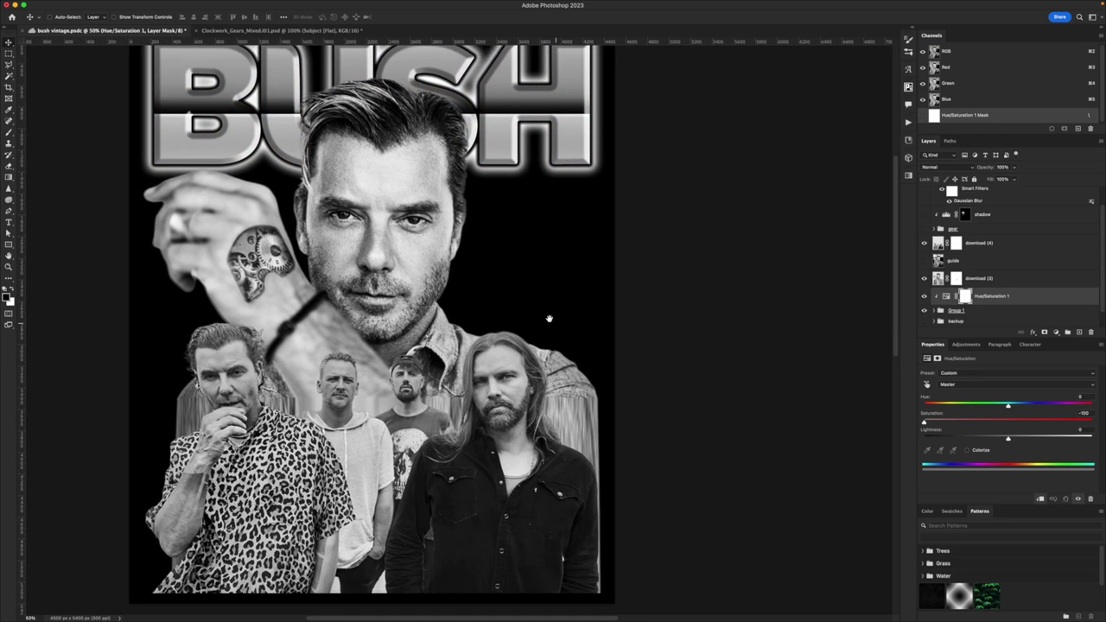
{"action": "scroll", "coordinate": [567, 318], "scroll_direction": "down", "scroll_amount": 2}
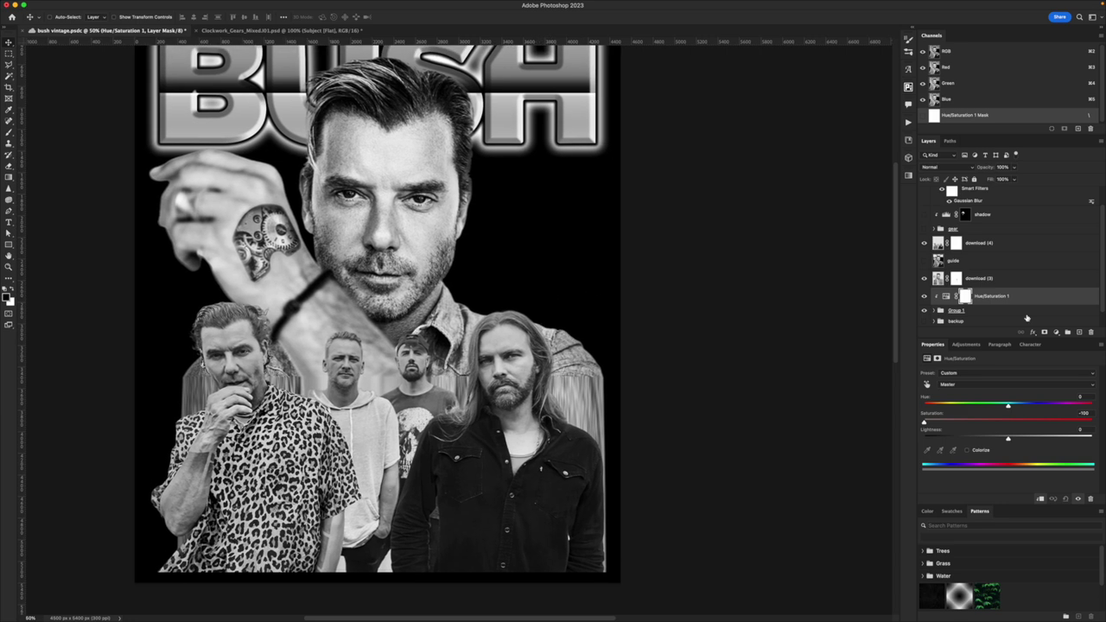
{"action": "left_click", "coordinate": [926, 282]}
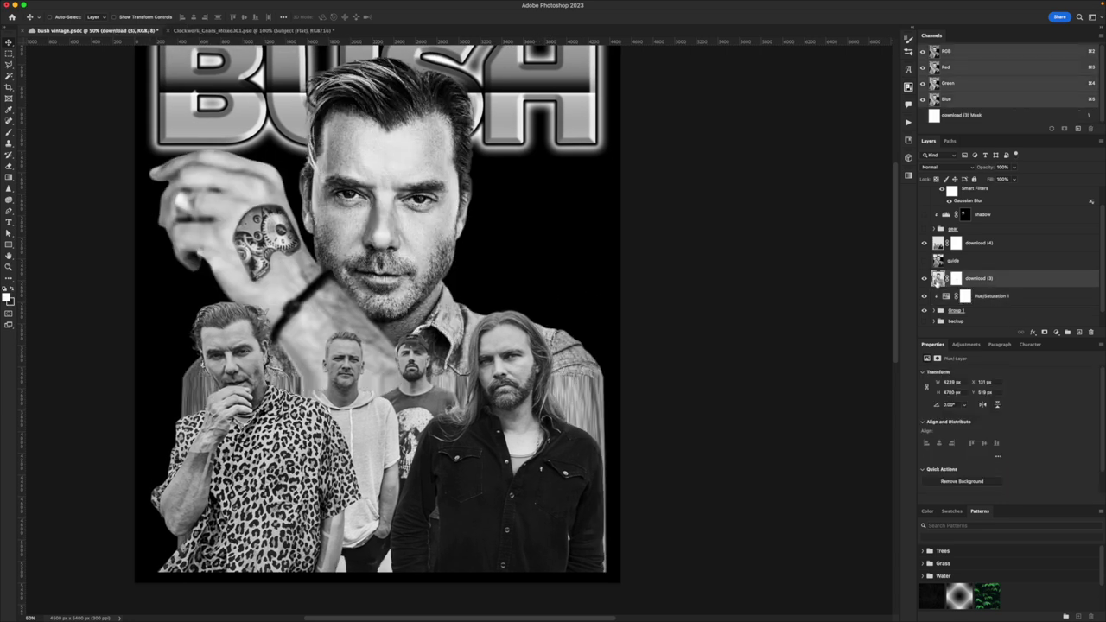
{"action": "left_click", "coordinate": [1061, 332]}
{"action": "left_click", "coordinate": [1071, 373]}
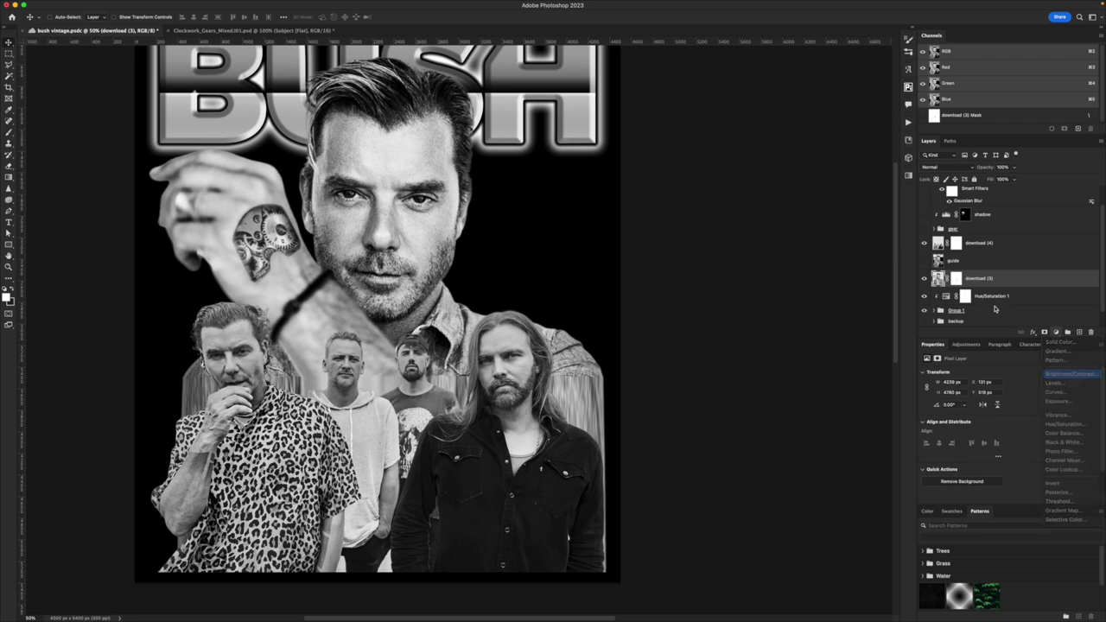
{"action": "left_click", "coordinate": [983, 286], "text": "alt"}
{"action": "left_click_drag", "start_coordinate": [1007, 393], "coordinate": [962, 399]}
Invert the Brightness/Contrast mask to black and paint white with a 1300 px brush over the portrait's lower area behind the band members
{"action": "left_click", "coordinate": [965, 278]}
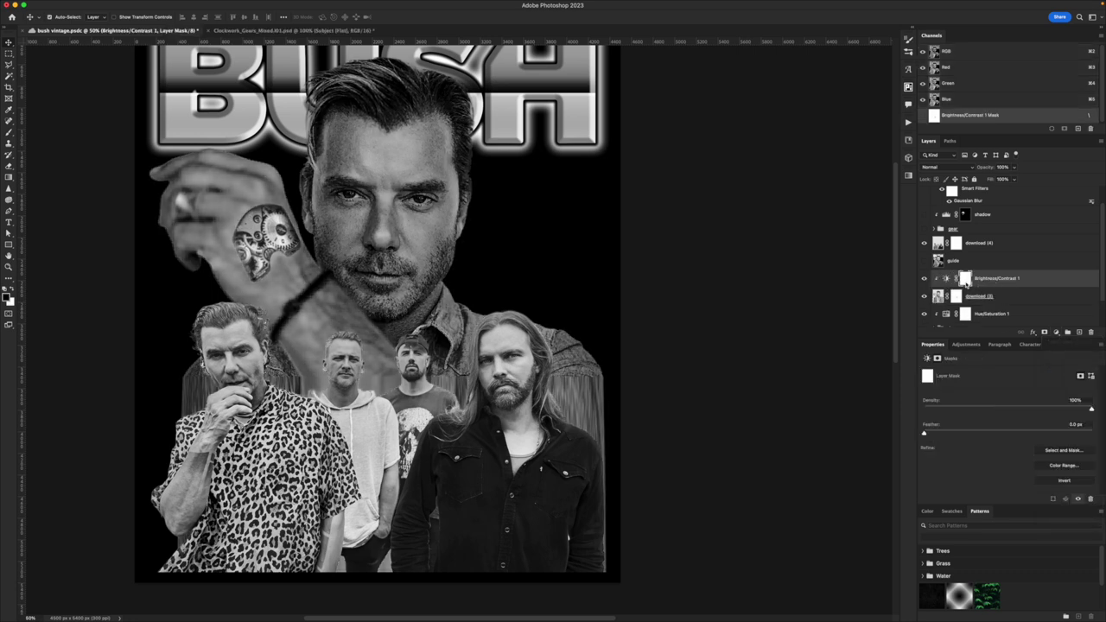
{"action": "key", "text": "ctrl+i"}
{"action": "key", "text": "b"}
{"action": "scroll", "coordinate": [495, 404], "scroll_direction": "down", "scroll_amount": 4}
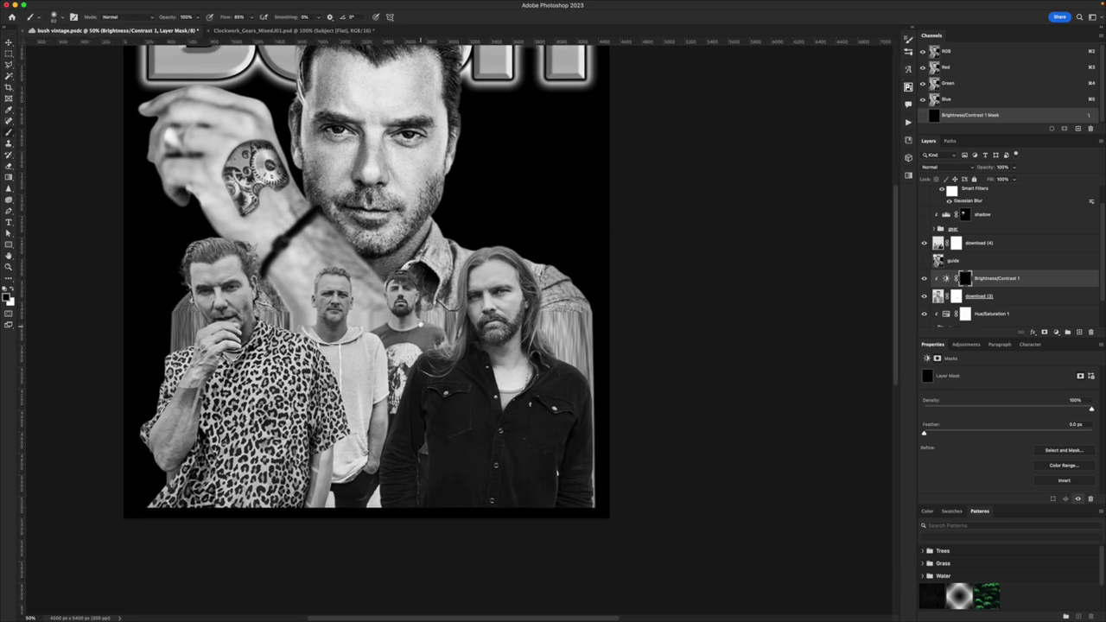
{"action": "key", "text": "]"}
{"action": "key", "text": "]"}
{"action": "key", "text": "]"}
{"action": "key", "text": "]"}
{"action": "key", "text": "]"}
{"action": "key", "text": "]"}
{"action": "key", "text": "]"}
{"action": "key", "text": "]"}
{"action": "key", "text": "]"}
{"action": "key", "text": "]"}
{"action": "key", "text": "]"}
{"action": "key", "text": "]"}
{"action": "key", "text": "]"}
{"action": "key", "text": "]"}
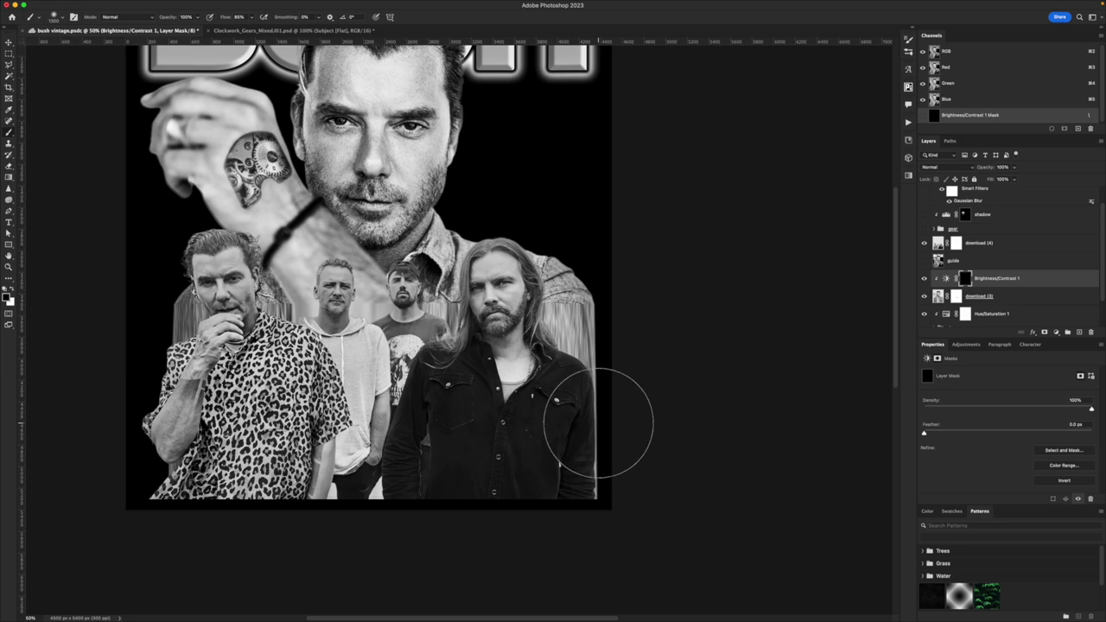
{"action": "key", "text": "x"}
{"action": "mouse_move", "coordinate": [597, 451]}
{"action": "left_mouse_down"}
{"action": "mouse_move", "coordinate": [622, 383]}
{"action": "mouse_move", "coordinate": [324, 341]}
{"action": "mouse_move", "coordinate": [410, 303]}
{"action": "mouse_move", "coordinate": [380, 333]}
{"action": "mouse_move", "coordinate": [279, 365]}
{"action": "left_mouse_up"}
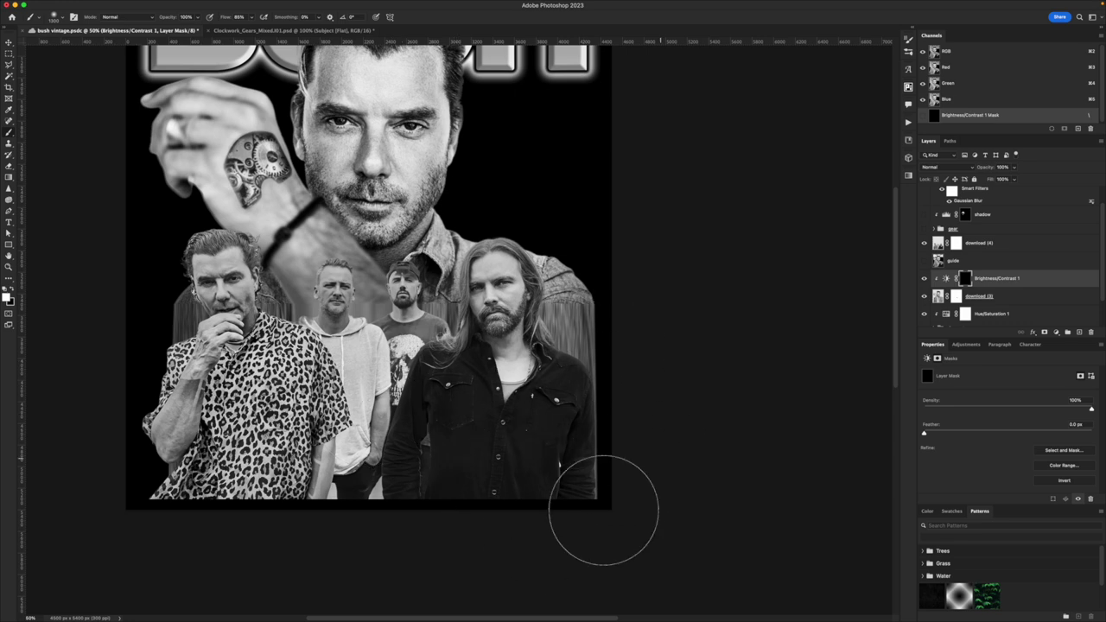
{"action": "mouse_move", "coordinate": [459, 337]}
{"action": "left_mouse_down"}
{"action": "mouse_move", "coordinate": [333, 316]}
{"action": "mouse_move", "coordinate": [281, 289]}
{"action": "mouse_move", "coordinate": [450, 444]}
{"action": "mouse_move", "coordinate": [513, 426]}
{"action": "left_mouse_up"}
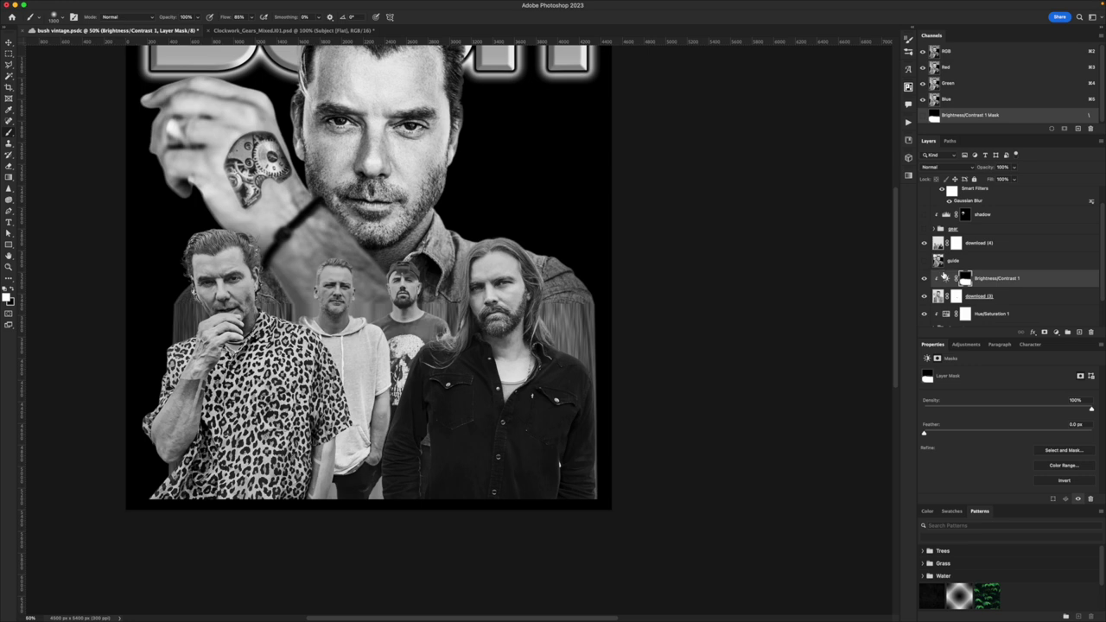
Lower the brightness of the clipped Brightness/Contrast adjustment to about -125
{"action": "left_click", "coordinate": [945, 278]}
{"action": "left_click_drag", "start_coordinate": [957, 399], "coordinate": [939, 403]}
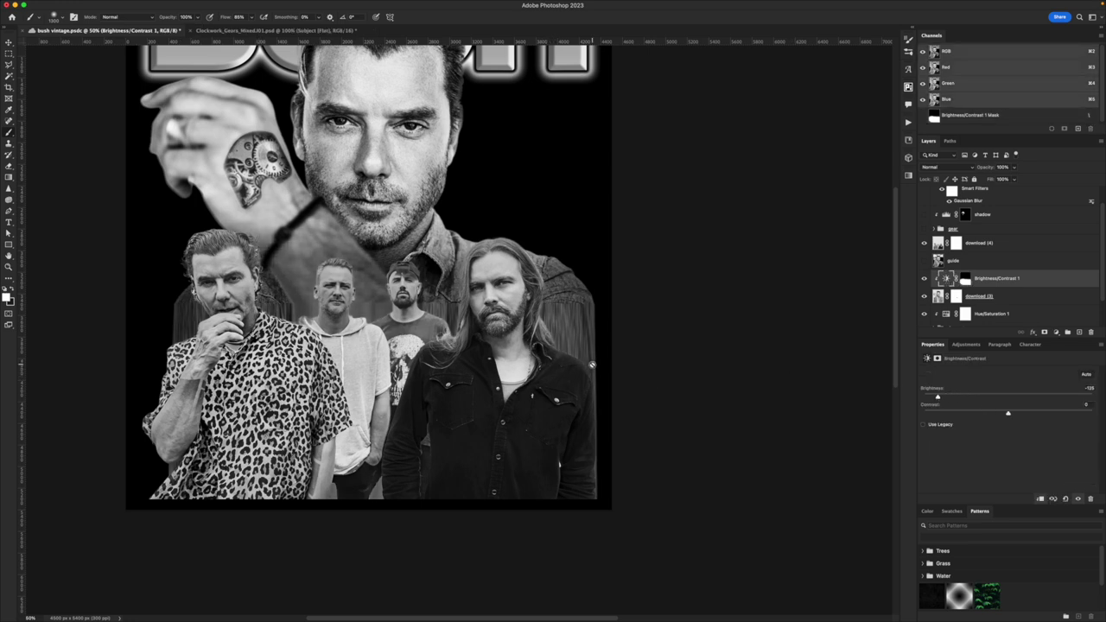
Warp the download (3) photo by pulling its lower-right corner slightly inward, and apply the transform
{"action": "left_click", "coordinate": [955, 296]}
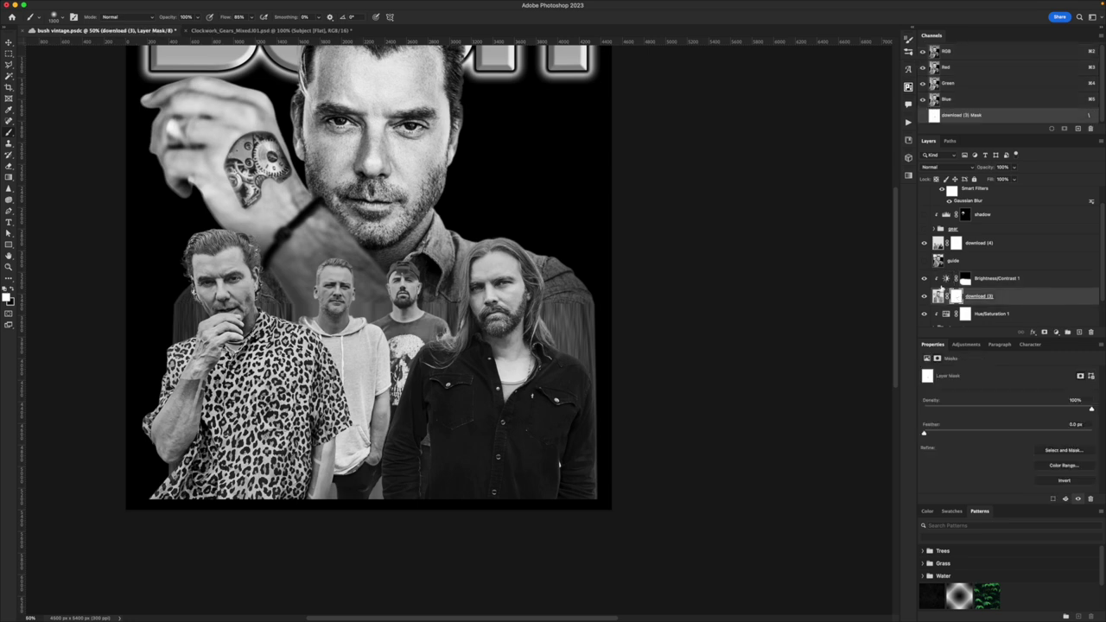
{"action": "key", "text": "ctrl+t"}
{"action": "right_click", "coordinate": [559, 464]}
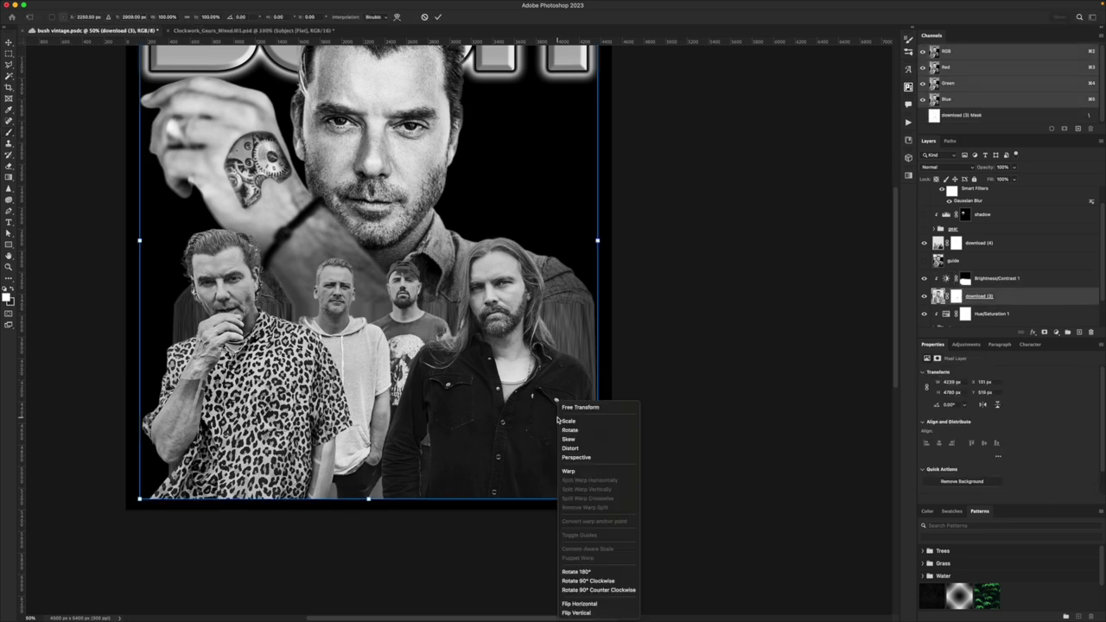
{"action": "left_click", "coordinate": [579, 470]}
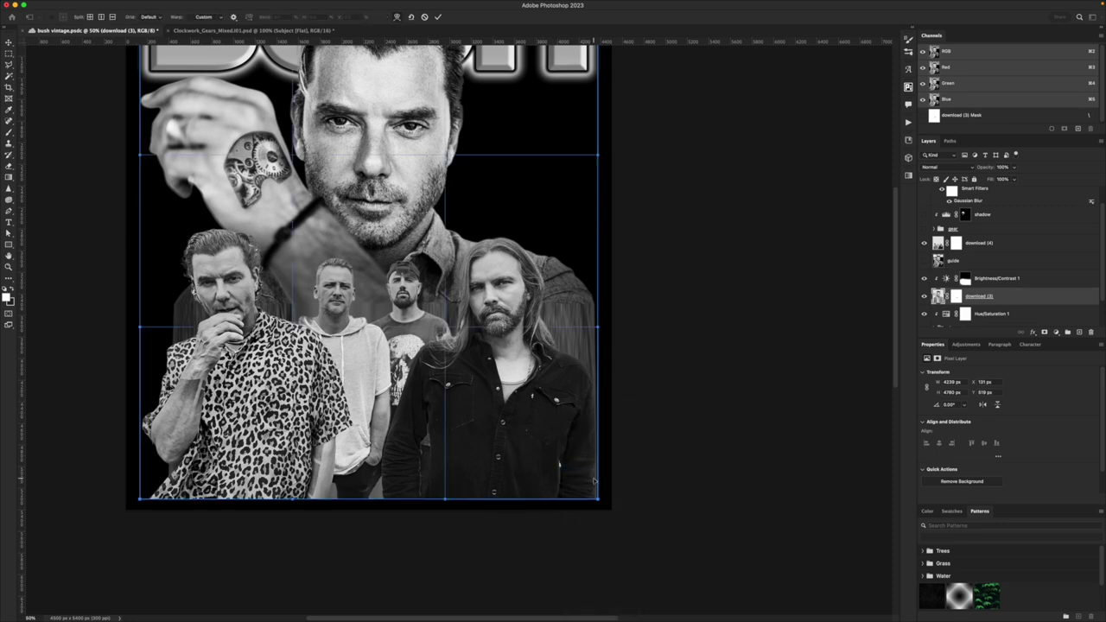
{"action": "left_click_drag", "start_coordinate": [595, 481], "coordinate": [589, 482]}
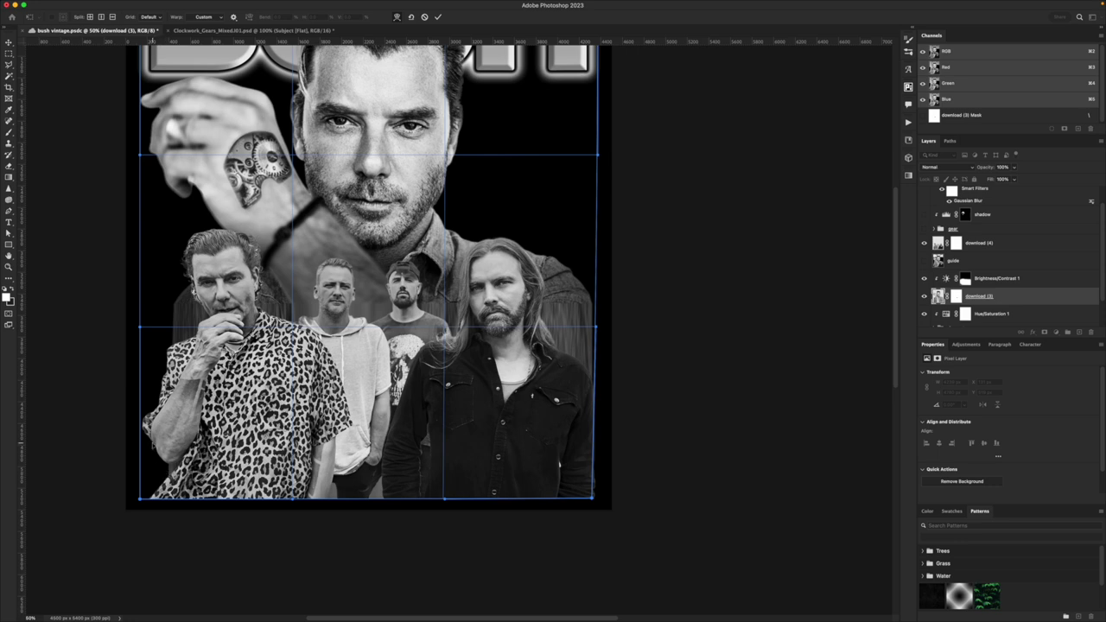
{"action": "key", "text": "Return"}
Draw a white circle about 769 px in diameter with the Ellipse tool in the empty black area beside the large face
{"action": "mouse_move", "coordinate": [430, 206]}
{"action": "left_mouse_down"}
{"action": "mouse_move", "coordinate": [392, 303]}
{"action": "mouse_move", "coordinate": [403, 318]}
{"action": "mouse_move", "coordinate": [420, 304]}
{"action": "left_mouse_up"}
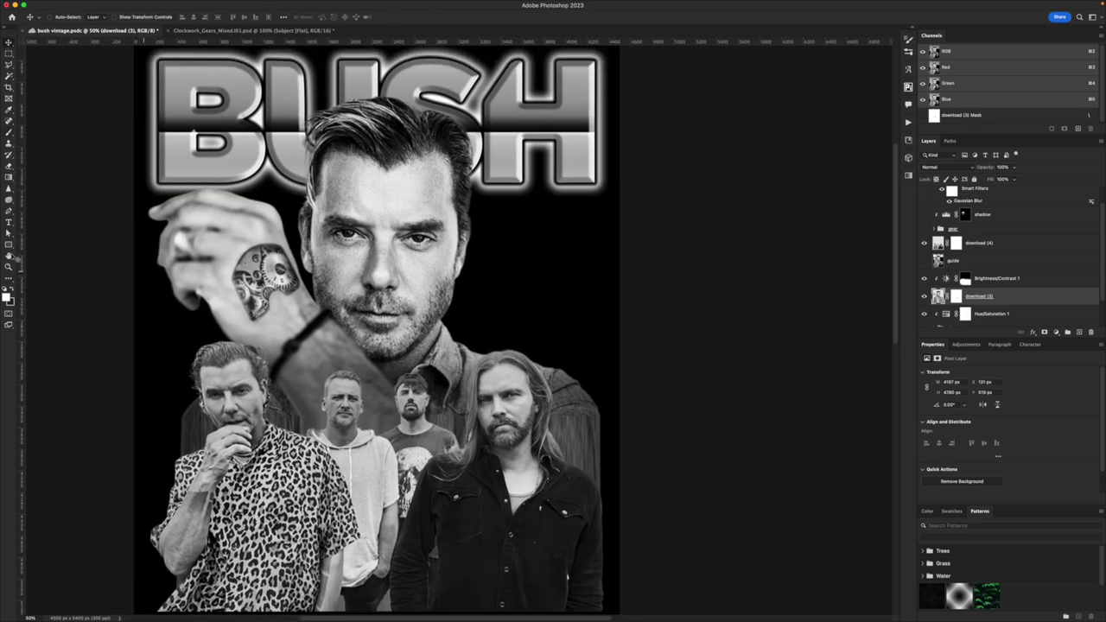
{"action": "left_click", "coordinate": [8, 245]}
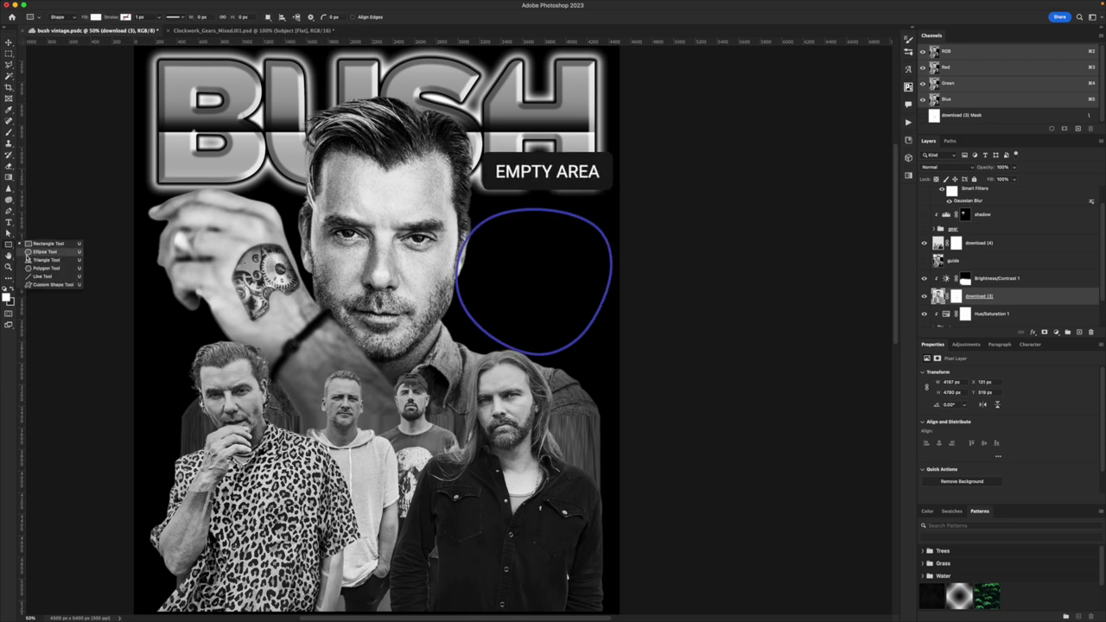
{"action": "left_click", "coordinate": [34, 252]}
{"action": "left_click_drag", "start_coordinate": [504, 222], "coordinate": [584, 324]}
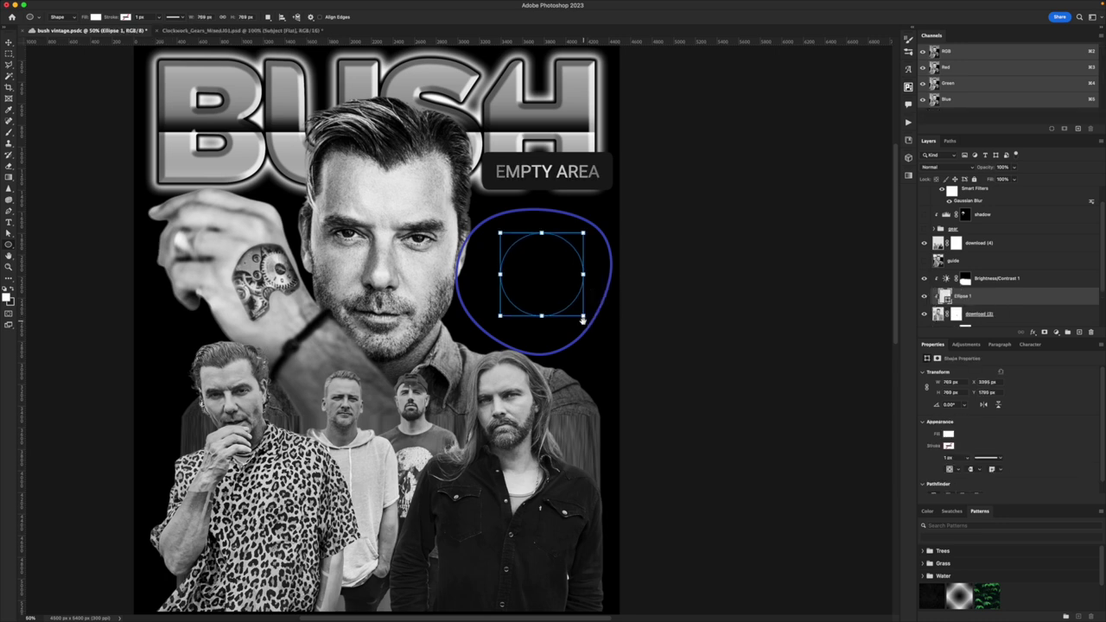
Bring the circle layer to the top of the layer stack and shift the circle slightly downward
{"action": "key", "text": "v"}
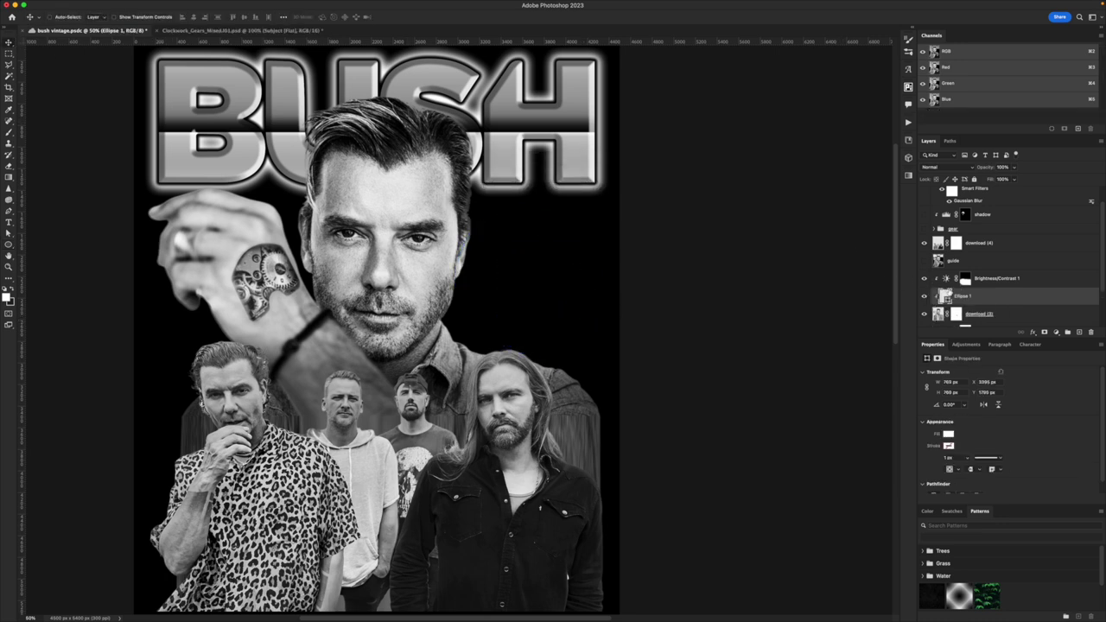
{"action": "left_click_drag", "start_coordinate": [946, 294], "coordinate": [964, 191]}
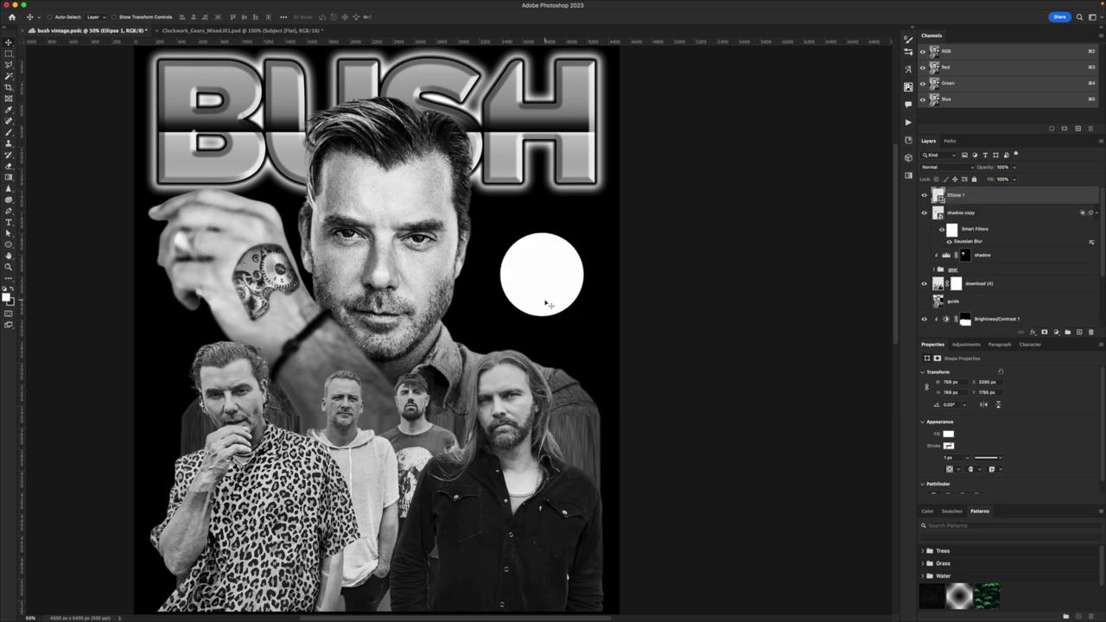
{"action": "left_click_drag", "start_coordinate": [560, 288], "coordinate": [561, 294]}
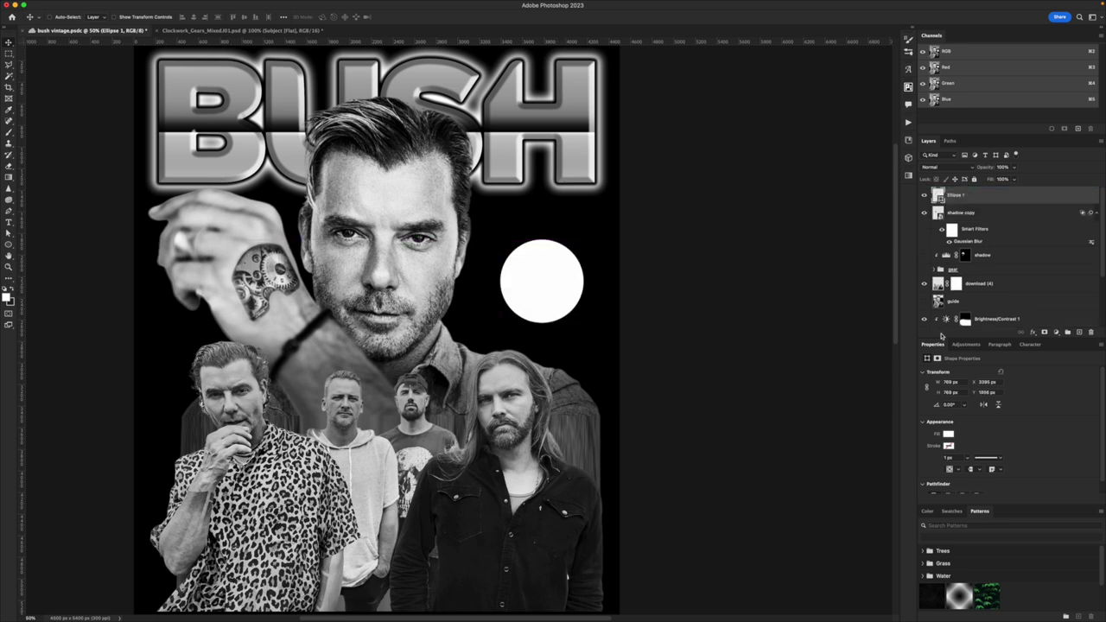
Give the circle a white Outer Glow with spread 36%, size 193 px and range 92%, and apply the style
{"action": "left_click", "coordinate": [1033, 333]}
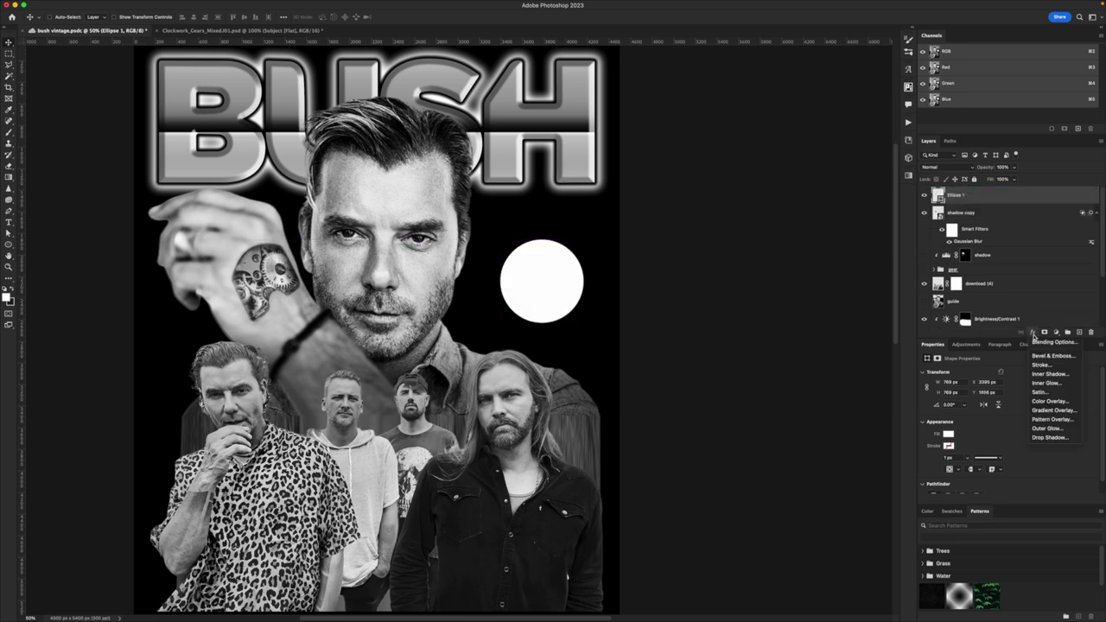
{"action": "left_click", "coordinate": [1053, 428]}
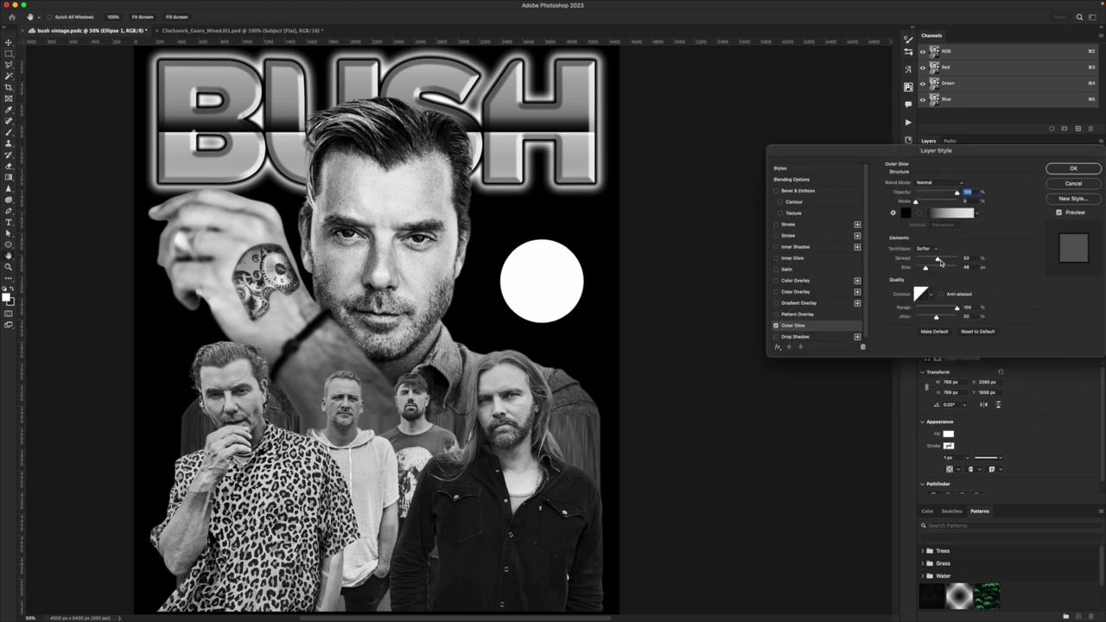
{"action": "left_click", "coordinate": [904, 215]}
{"action": "left_click_drag", "start_coordinate": [591, 317], "coordinate": [546, 274]}
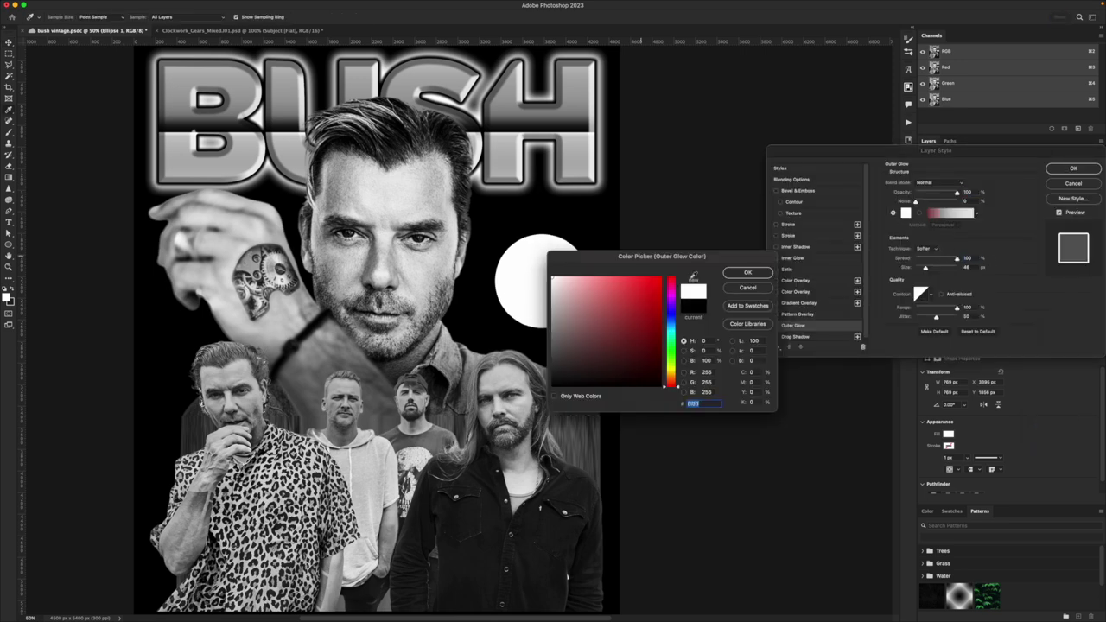
{"action": "left_click", "coordinate": [748, 273]}
{"action": "left_click_drag", "start_coordinate": [922, 272], "coordinate": [934, 270]}
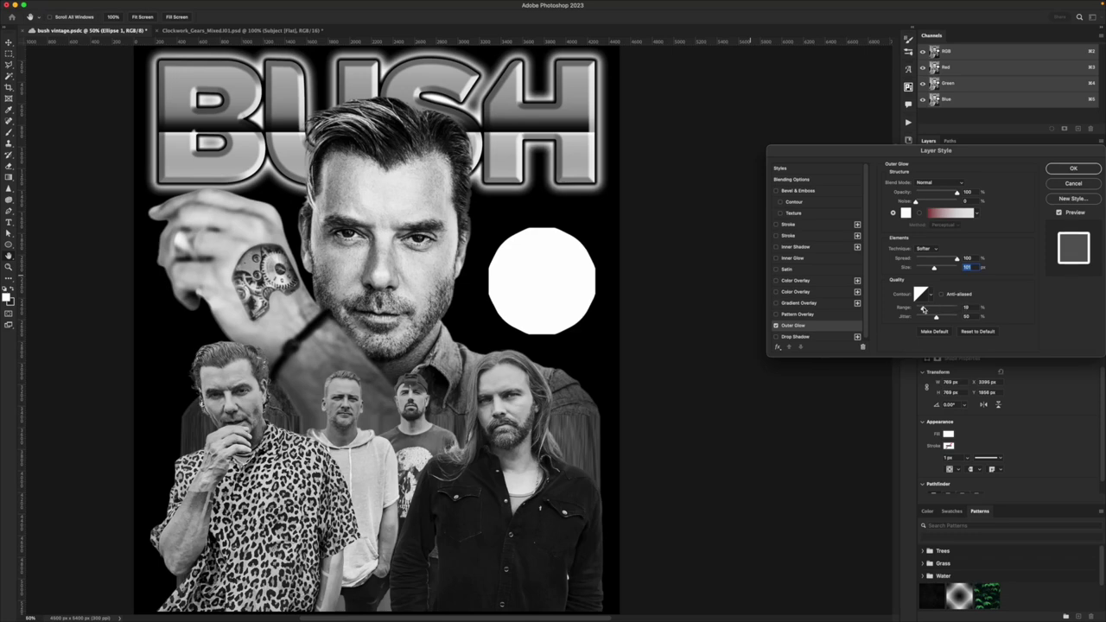
{"action": "left_click_drag", "start_coordinate": [923, 308], "coordinate": [958, 307]}
{"action": "mouse_move", "coordinate": [942, 261]}
{"action": "left_mouse_down"}
{"action": "mouse_move", "coordinate": [919, 264]}
{"action": "mouse_move", "coordinate": [949, 269]}
{"action": "left_mouse_up"}
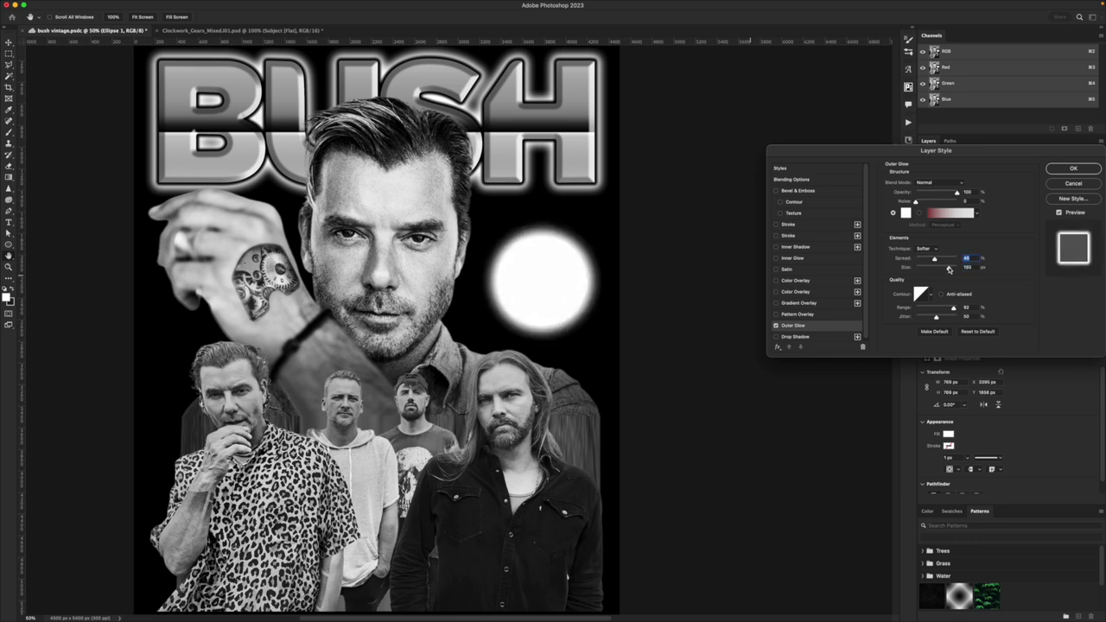
{"action": "key", "text": "Return"}
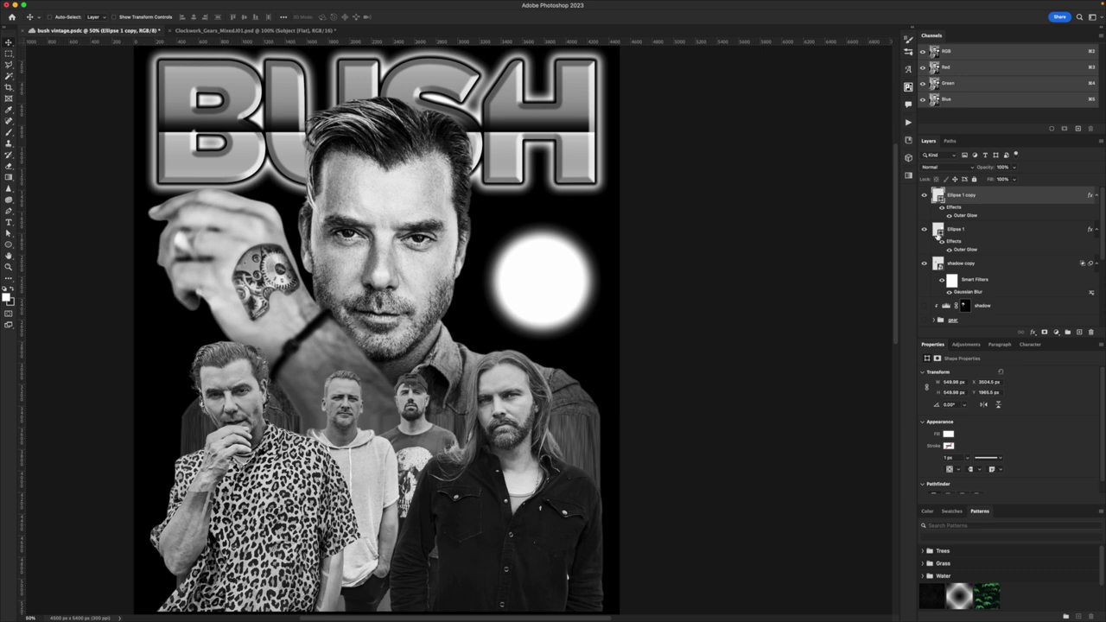
Add a black (000000) Color Overlay at 100% opacity to the smaller circle copy
{"action": "left_click", "coordinate": [954, 229]}
{"action": "left_click", "coordinate": [968, 197]}
{"action": "left_click", "coordinate": [1030, 332]}
{"action": "left_click", "coordinate": [1053, 401]}
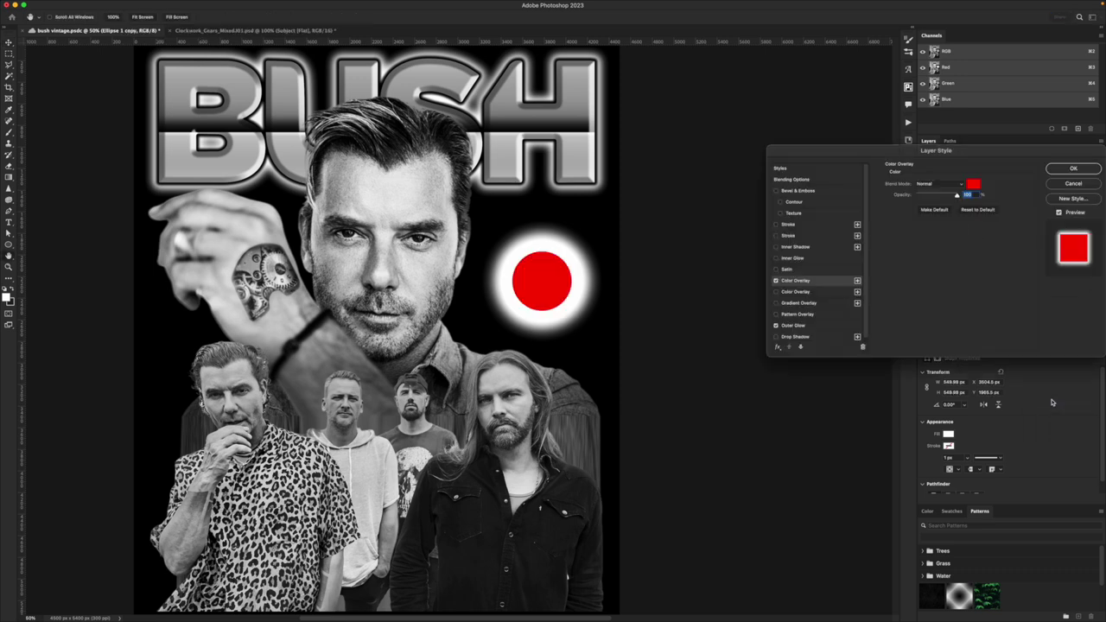
{"action": "left_click", "coordinate": [974, 187]}
{"action": "left_click", "coordinate": [553, 385]}
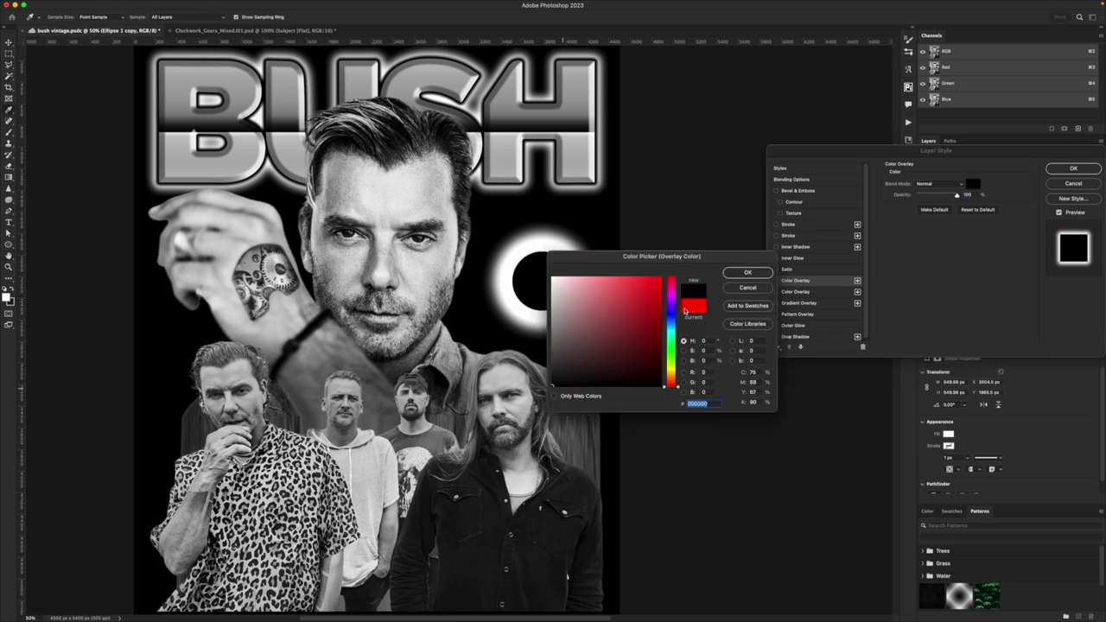
{"action": "left_click", "coordinate": [746, 274]}
Set the smaller circle copy's Outer Glow colour to black (000000) and apply the layer style
{"action": "left_click", "coordinate": [785, 322]}
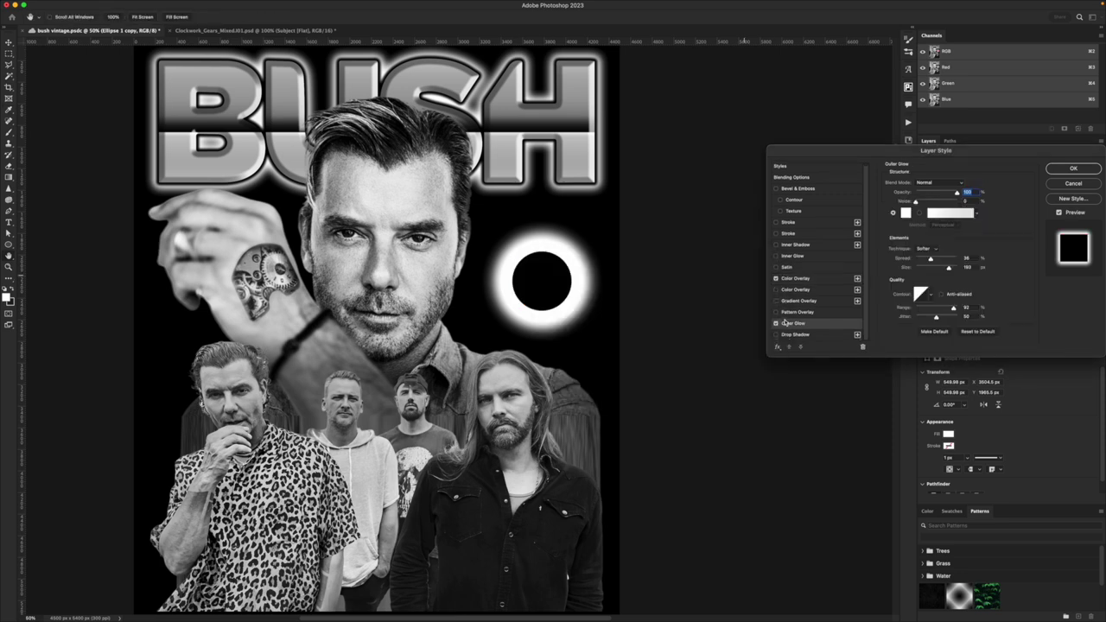
{"action": "left_click", "coordinate": [904, 212]}
{"action": "type", "text": "000000"}
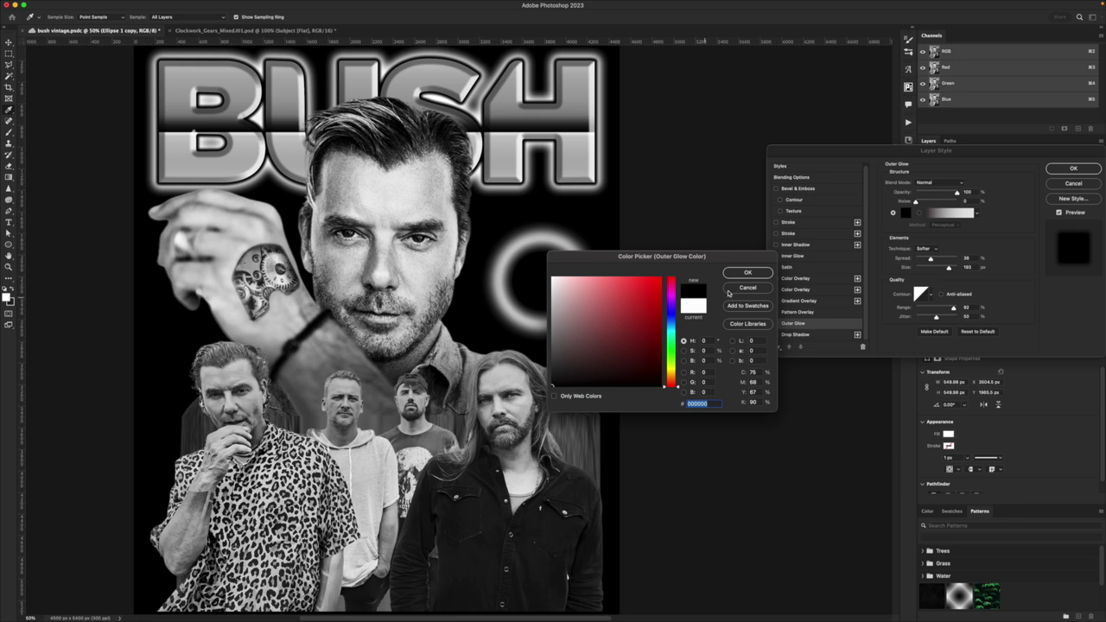
{"action": "left_click", "coordinate": [747, 273]}
{"action": "left_click", "coordinate": [1084, 173]}
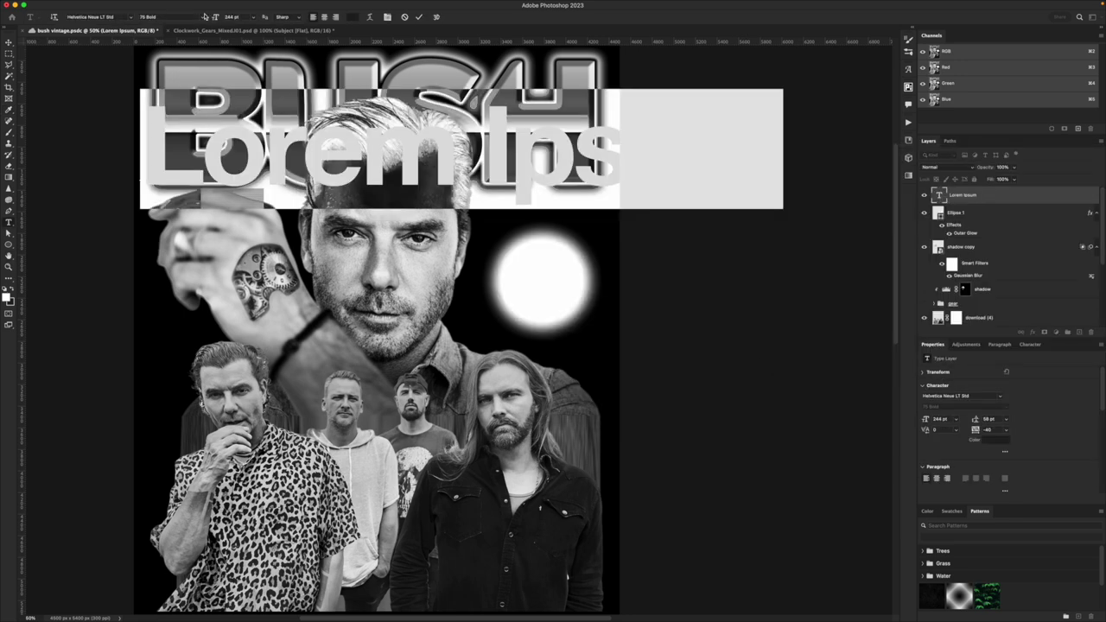
Add the three-line text MORE THAN MACHINES in bold Helvetica Neue at 50 pt and scale it to fit over the white circle
{"action": "left_click_drag", "start_coordinate": [200, 26], "coordinate": [199, 23]}
{"action": "key", "text": "Return"}
{"action": "type", "text": "MORE"}
{"action": "key", "text": "Return"}
{"action": "type", "text": "THAN"}
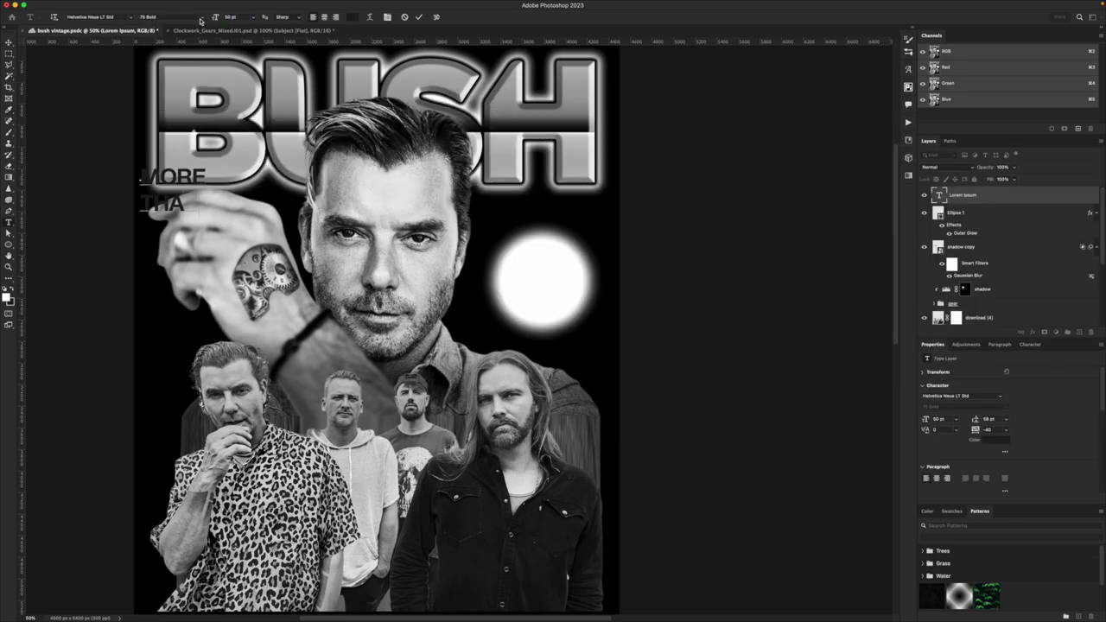
{"action": "key", "text": "Return"}
{"action": "type", "text": "MACHINES"}
{"action": "left_click_drag", "start_coordinate": [173, 207], "coordinate": [520, 280]}
{"action": "left_click_drag", "start_coordinate": [603, 241], "coordinate": [595, 245]}
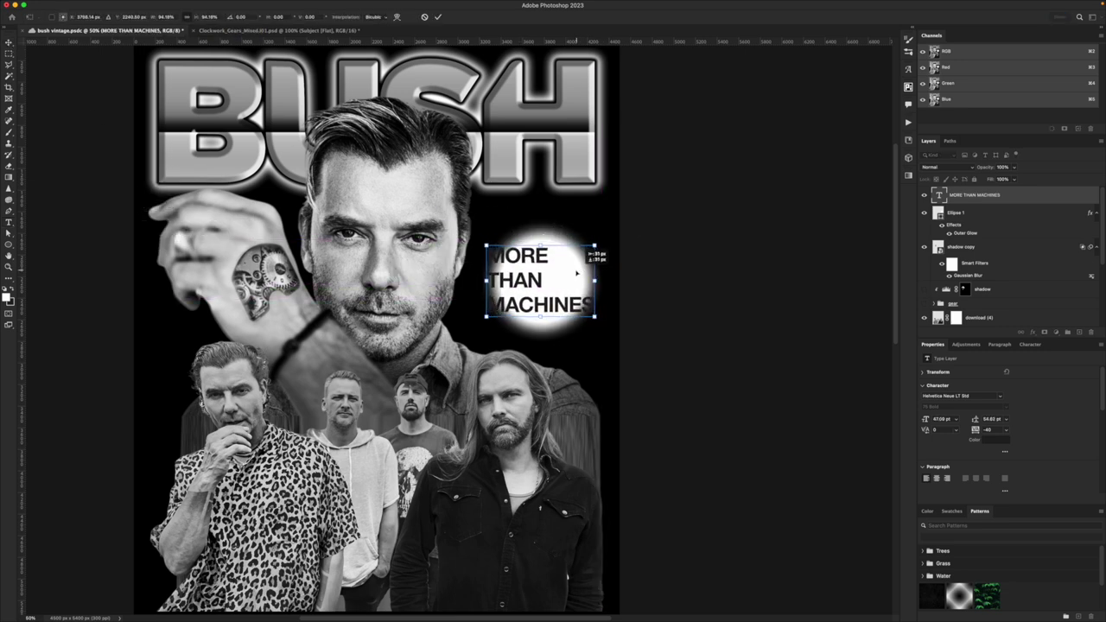
{"action": "key", "text": "Return"}
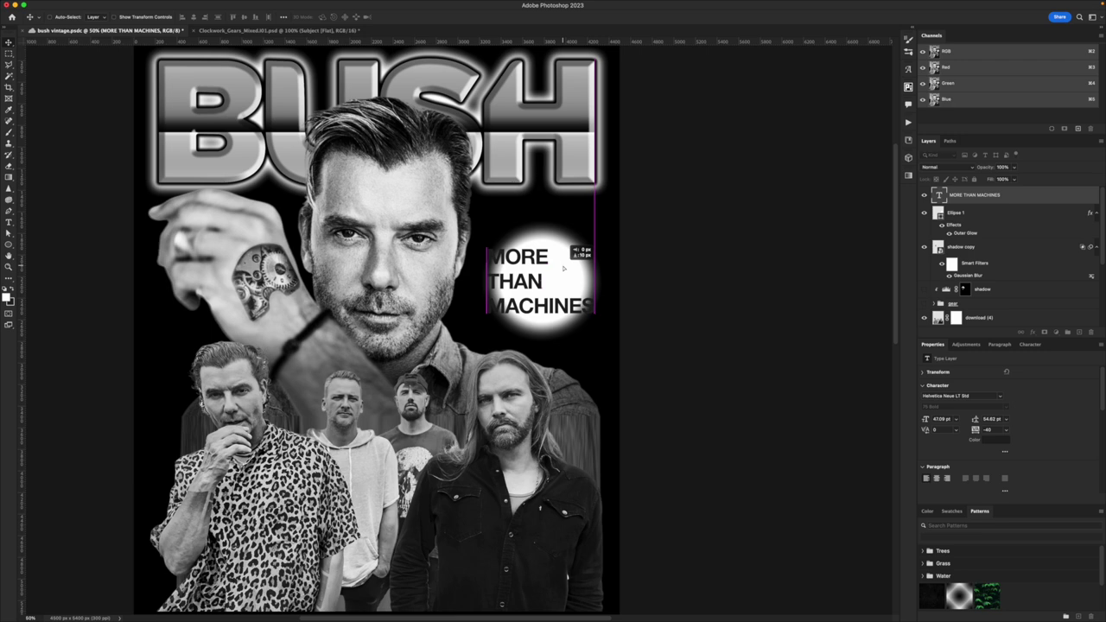
Try a black Stroke and white Color Overlay on the MORE THAN MACHINES text and delete the text layer
{"action": "left_click", "coordinate": [1032, 333]}
{"action": "left_click", "coordinate": [1044, 367]}
{"action": "left_click", "coordinate": [806, 282]}
{"action": "left_click", "coordinate": [972, 185]}
{"action": "mouse_move", "coordinate": [574, 328]}
{"action": "left_mouse_down"}
{"action": "mouse_move", "coordinate": [544, 269]}
{"action": "mouse_move", "coordinate": [566, 269]}
{"action": "left_mouse_up"}
{"action": "left_click", "coordinate": [754, 270]}
{"action": "key", "text": "Return"}
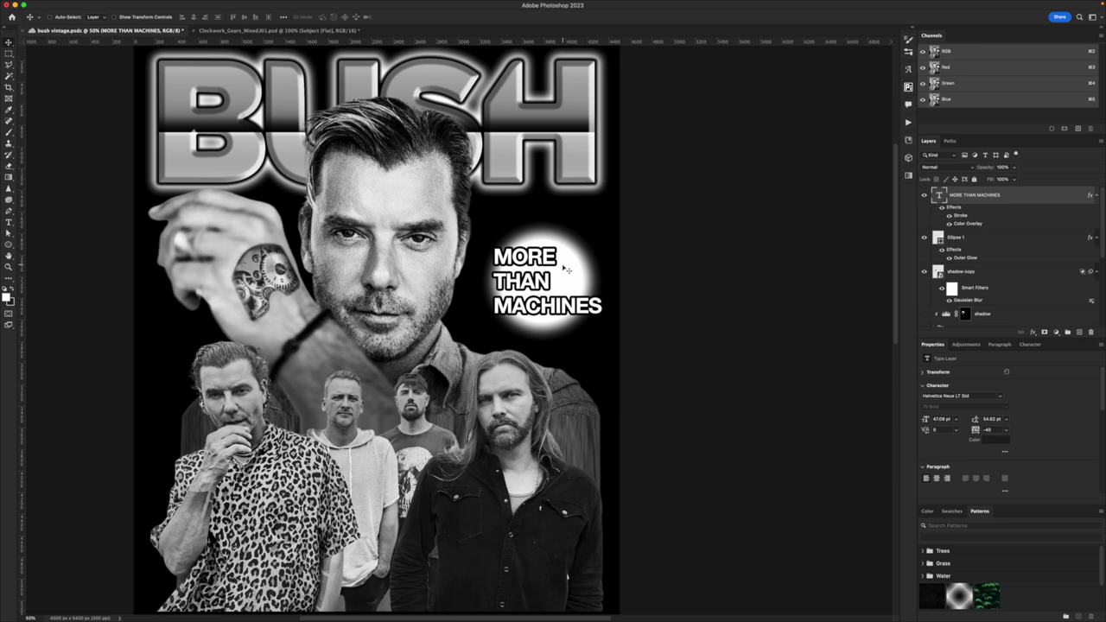
{"action": "key", "text": "BackSpace"}
Add the word More in the Old Bridges font at 100 pt and place it just above the white circle
{"action": "key", "text": "t"}
{"action": "left_click", "coordinate": [489, 223]}
{"action": "left_click", "coordinate": [131, 17]}
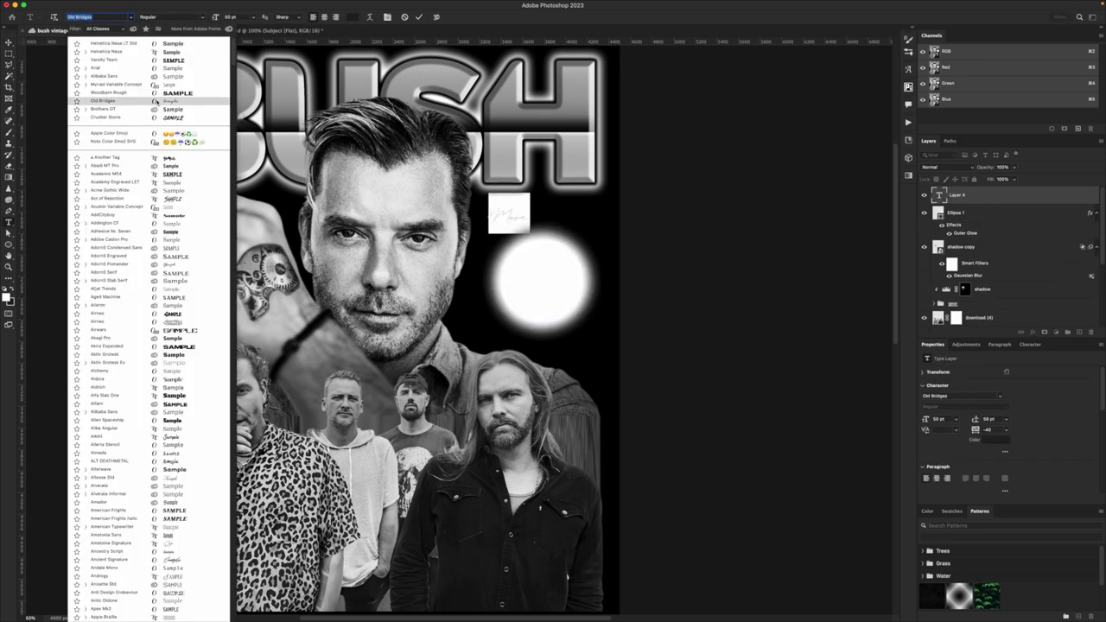
{"action": "left_click", "coordinate": [156, 101]}
{"action": "mouse_move", "coordinate": [217, 16]}
{"action": "left_mouse_down"}
{"action": "mouse_move", "coordinate": [265, 18]}
{"action": "mouse_move", "coordinate": [238, 17]}
{"action": "left_mouse_up"}
{"action": "key", "text": "super+Return"}
{"action": "key", "text": "v"}
{"action": "left_click_drag", "start_coordinate": [531, 216], "coordinate": [518, 208]}
{"action": "key", "text": "super+t"}
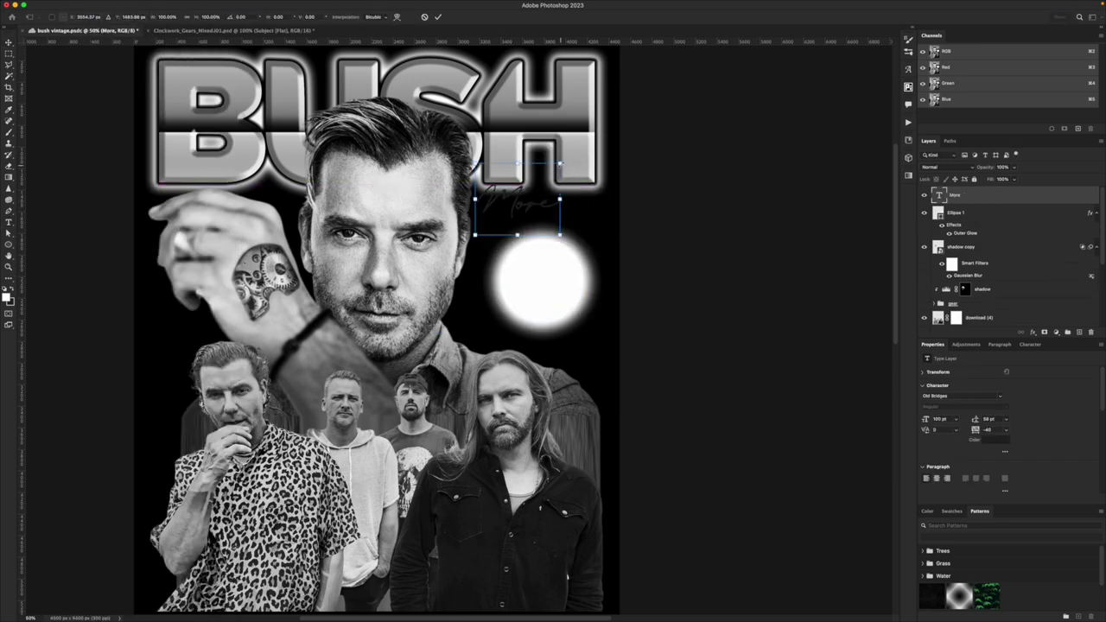
{"action": "left_click_drag", "start_coordinate": [560, 164], "coordinate": [583, 144]}
{"action": "key", "text": "Escape"}
Duplicate the script word twice below itself and change the copies to Than and Machines
{"action": "left_click_drag", "start_coordinate": [529, 185], "coordinate": [519, 255]}
{"action": "key", "text": "t"}
{"action": "left_click", "coordinate": [10, 42]}
{"action": "key", "text": "t"}
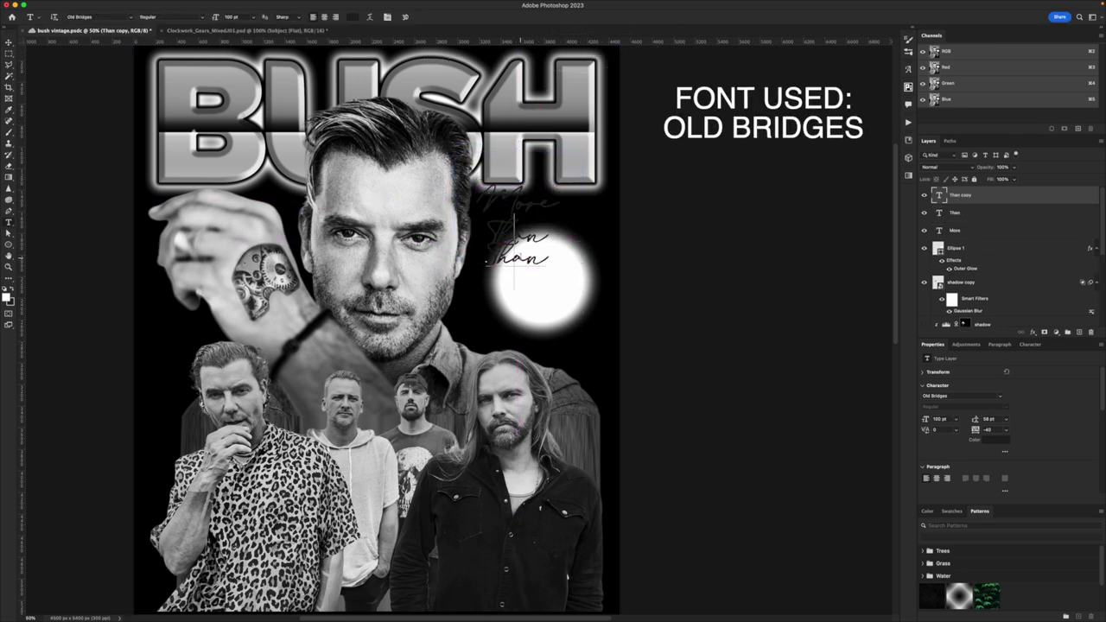
{"action": "double_click", "coordinate": [518, 255]}
{"action": "type", "text": "Mach"}
Arrange More and Than on one line with Machines below them over the circle, and group the three text layers
{"action": "left_click", "coordinate": [10, 43]}
{"action": "left_click_drag", "start_coordinate": [554, 215], "coordinate": [604, 198]}
{"action": "left_click", "coordinate": [512, 231], "text": "super"}
{"action": "left_click", "coordinate": [527, 203], "text": "shift+super"}
{"action": "left_click", "coordinate": [996, 196], "text": "shift"}
{"action": "left_click", "coordinate": [947, 230], "text": "super"}
{"action": "key", "text": "super+t"}
{"action": "mouse_move", "coordinate": [566, 232]}
{"action": "left_mouse_down"}
{"action": "mouse_move", "coordinate": [566, 269]}
{"action": "mouse_move", "coordinate": [606, 262]}
{"action": "mouse_move", "coordinate": [546, 263]}
{"action": "left_mouse_up"}
{"action": "key", "text": "Return"}
{"action": "key", "text": "super+g"}
Give the lettering group a black Stroke and white Color Overlay, and transform it so it slants upward across the circle
{"action": "left_click", "coordinate": [1032, 333]}
{"action": "left_click", "coordinate": [1048, 401]}
{"action": "left_click", "coordinate": [795, 228]}
{"action": "left_click", "coordinate": [1087, 167]}
{"action": "key", "text": "super+t"}
{"action": "right_click", "coordinate": [560, 262]}
{"action": "left_click", "coordinate": [576, 298]}
{"action": "key", "text": "Return"}
Center the white circle behind the script lettering and shift the lettering group and circle together slightly down and right
{"action": "left_click", "coordinate": [923, 230]}
{"action": "left_click", "coordinate": [924, 231]}
{"action": "left_click", "coordinate": [956, 230]}
{"action": "left_click_drag", "start_coordinate": [632, 242], "coordinate": [618, 231]}
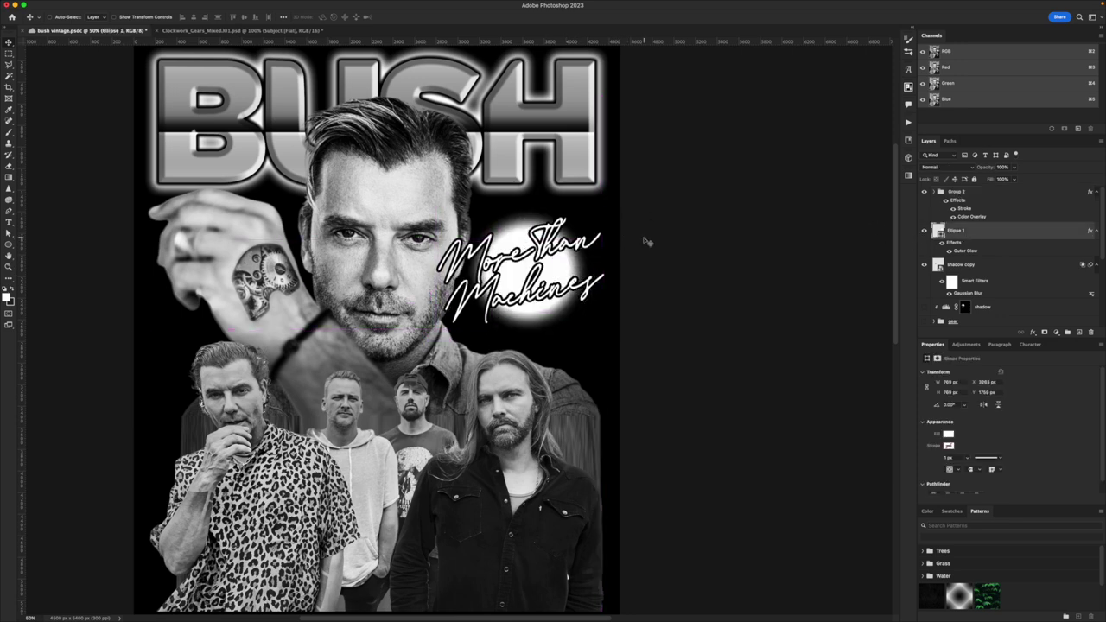
{"action": "scroll", "coordinate": [645, 241], "scroll_direction": "down", "scroll_amount": 1}
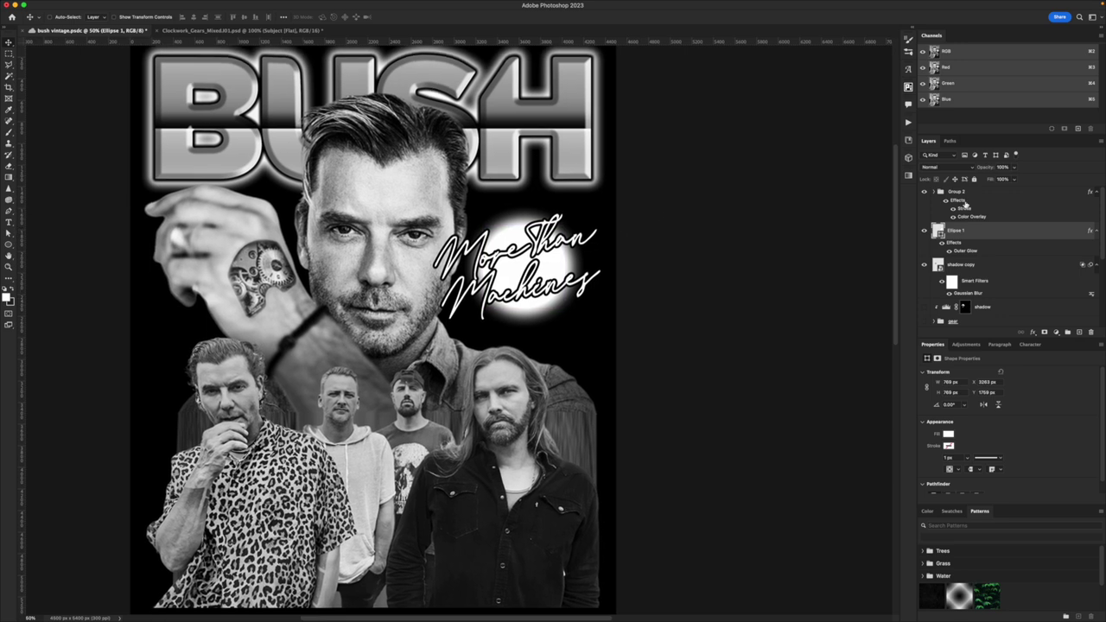
{"action": "left_click", "coordinate": [956, 193], "text": "shift"}
{"action": "left_click_drag", "start_coordinate": [569, 221], "coordinate": [571, 228]}
{"action": "key", "text": "shift+Right"}
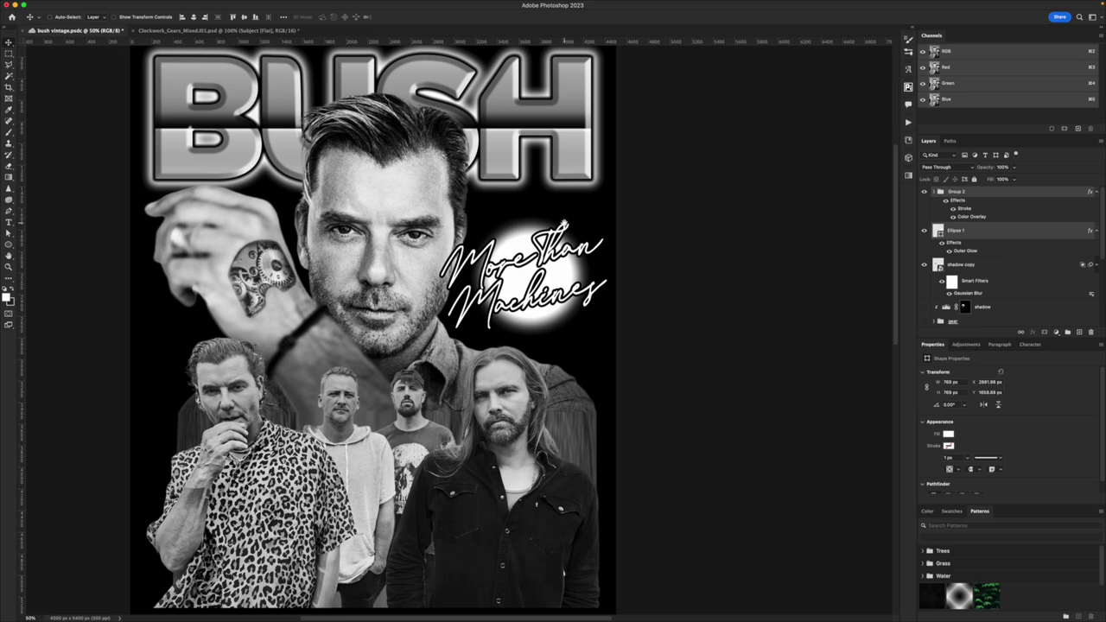
Duplicate the download (3) cut-out layer beneath itself and apply the copy's layer mask
{"action": "scroll", "coordinate": [561, 222], "scroll_direction": "down", "scroll_amount": 2}
{"action": "scroll", "coordinate": [950, 285], "scroll_direction": "down", "scroll_amount": 2}
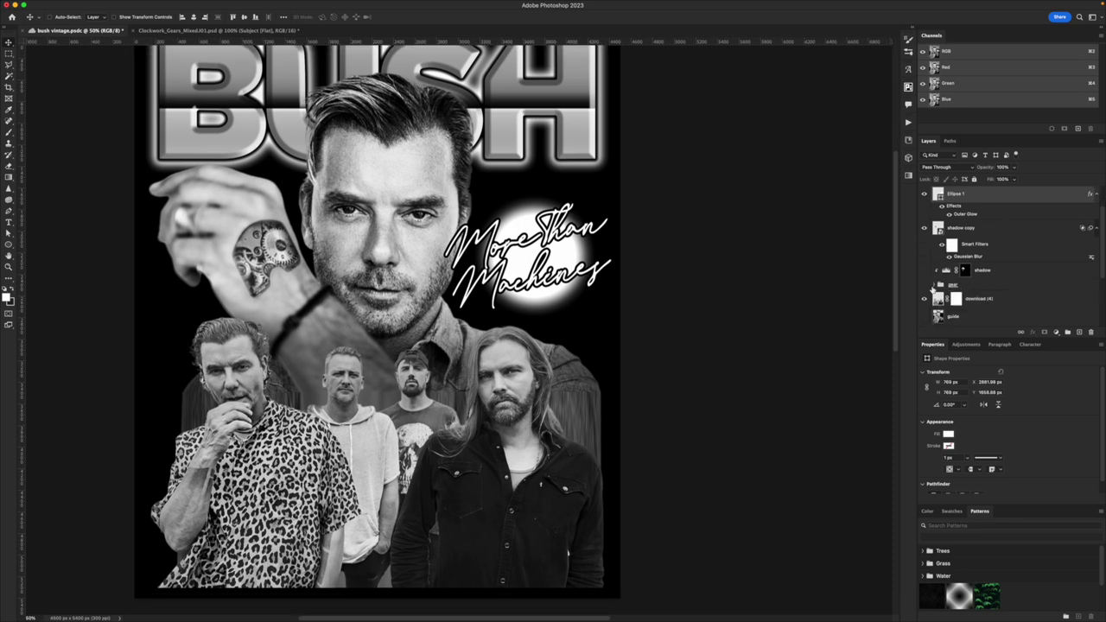
{"action": "scroll", "coordinate": [933, 289], "scroll_direction": "down", "scroll_amount": 3}
{"action": "scroll", "coordinate": [994, 262], "scroll_direction": "down", "scroll_amount": 1}
{"action": "left_click", "coordinate": [994, 262]}
{"action": "key", "text": "super+j"}
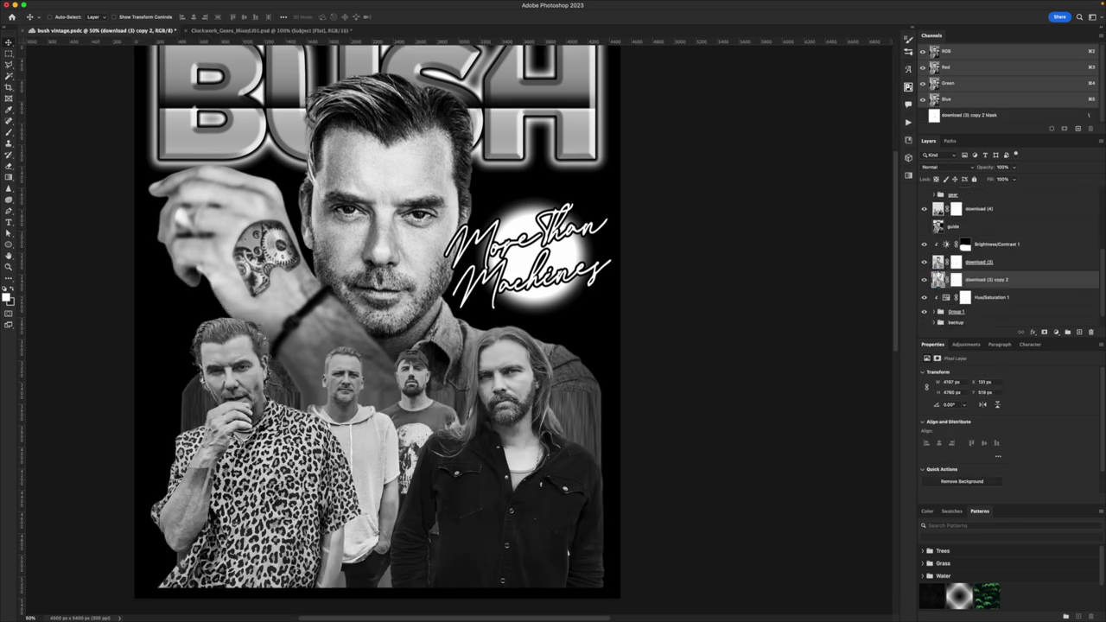
{"action": "left_click_drag", "start_coordinate": [957, 278], "coordinate": [1090, 332]}
{"action": "key", "text": "Return"}
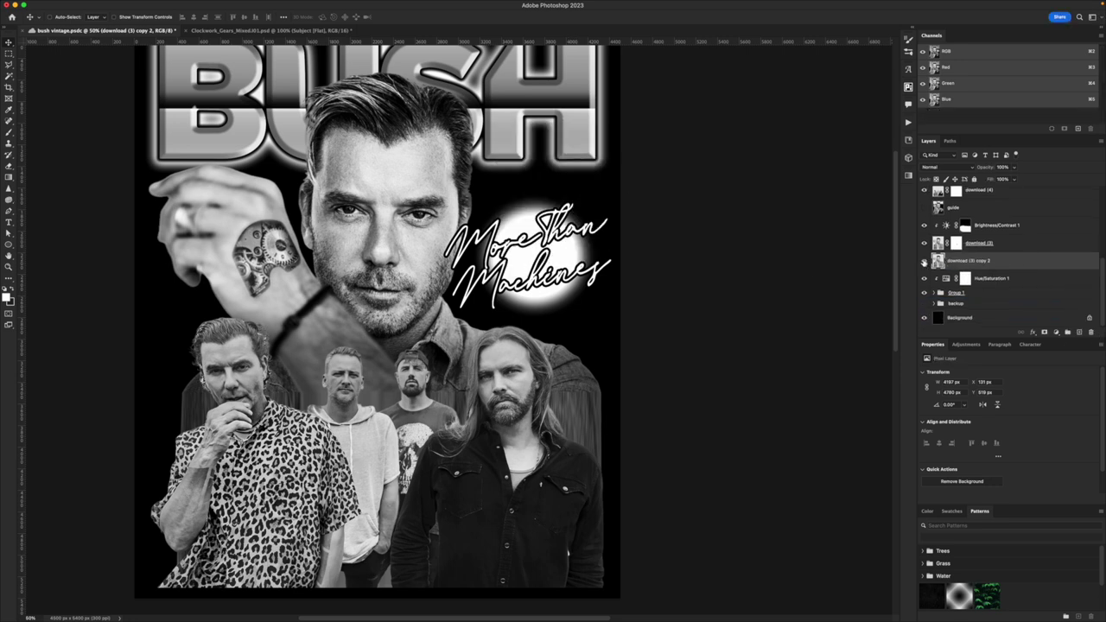
Give the unmasked cut-out copy a white Outer Glow with size 51 px and apply the style
{"action": "left_click", "coordinate": [1032, 334]}
{"action": "left_click", "coordinate": [1052, 428]}
{"action": "scroll", "coordinate": [592, 247], "scroll_direction": "up", "scroll_amount": 3}
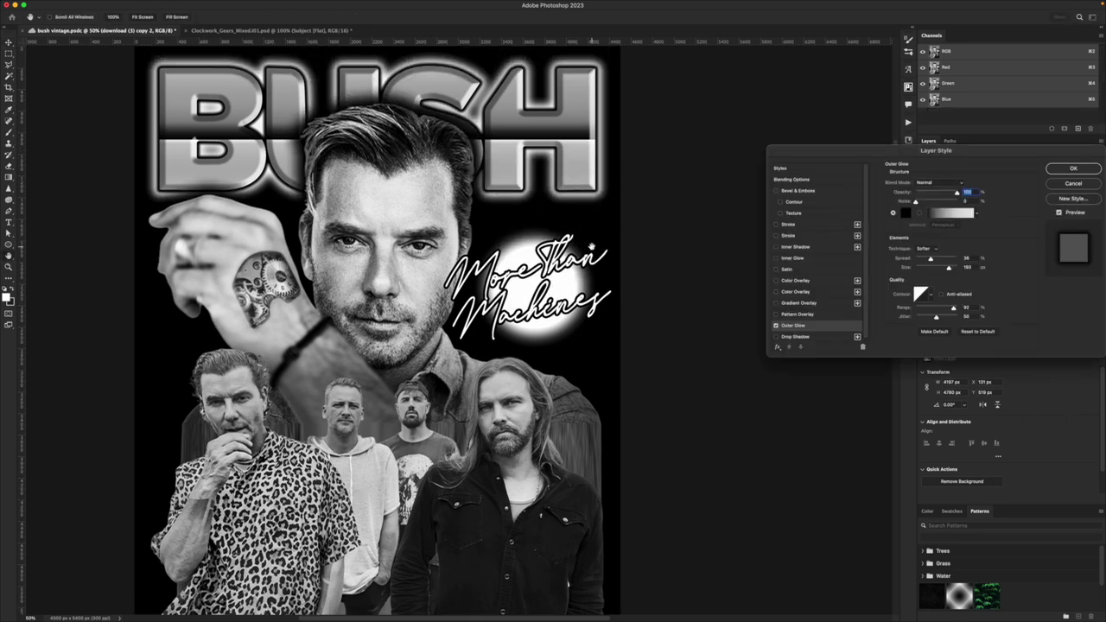
{"action": "left_click", "coordinate": [905, 213]}
{"action": "left_click_drag", "start_coordinate": [618, 342], "coordinate": [505, 219]}
{"action": "left_click", "coordinate": [733, 270]}
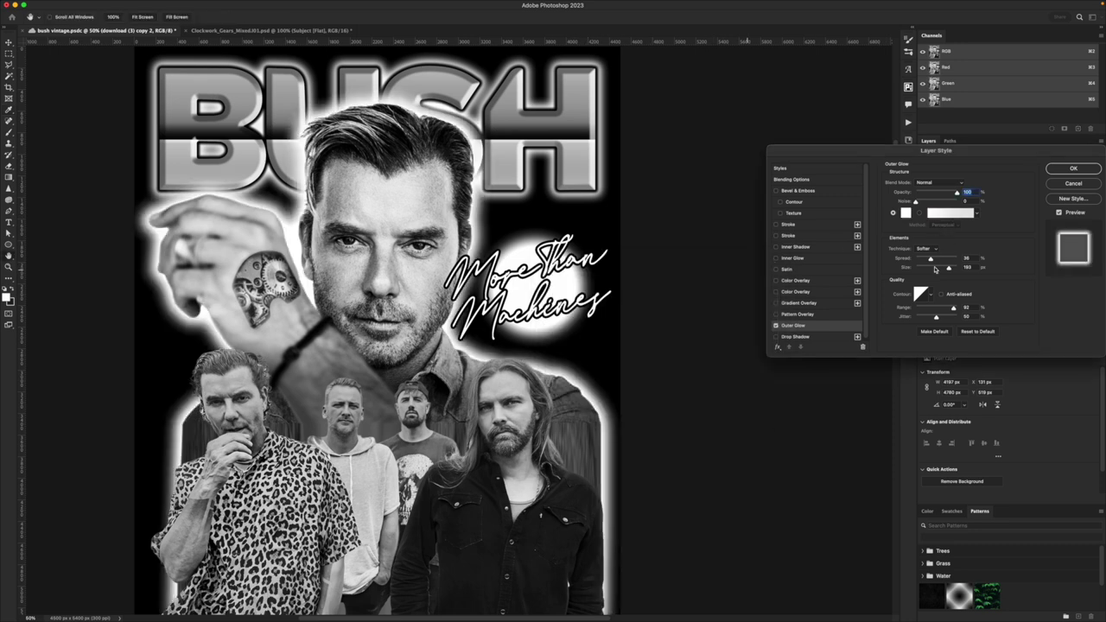
{"action": "left_click_drag", "start_coordinate": [934, 270], "coordinate": [927, 269]}
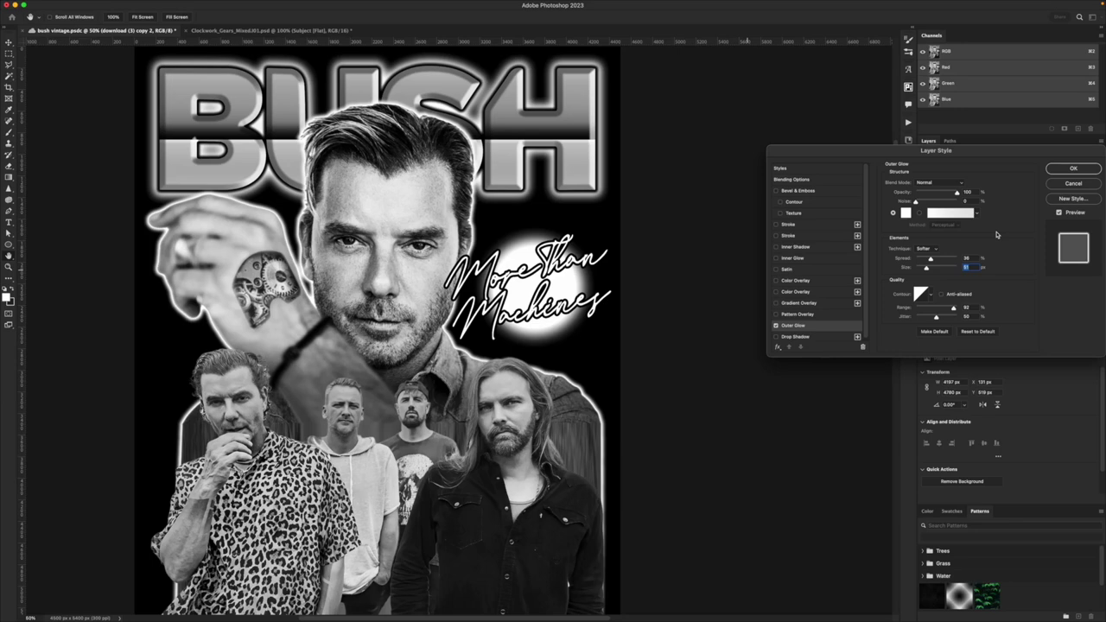
{"action": "left_click", "coordinate": [1071, 170]}
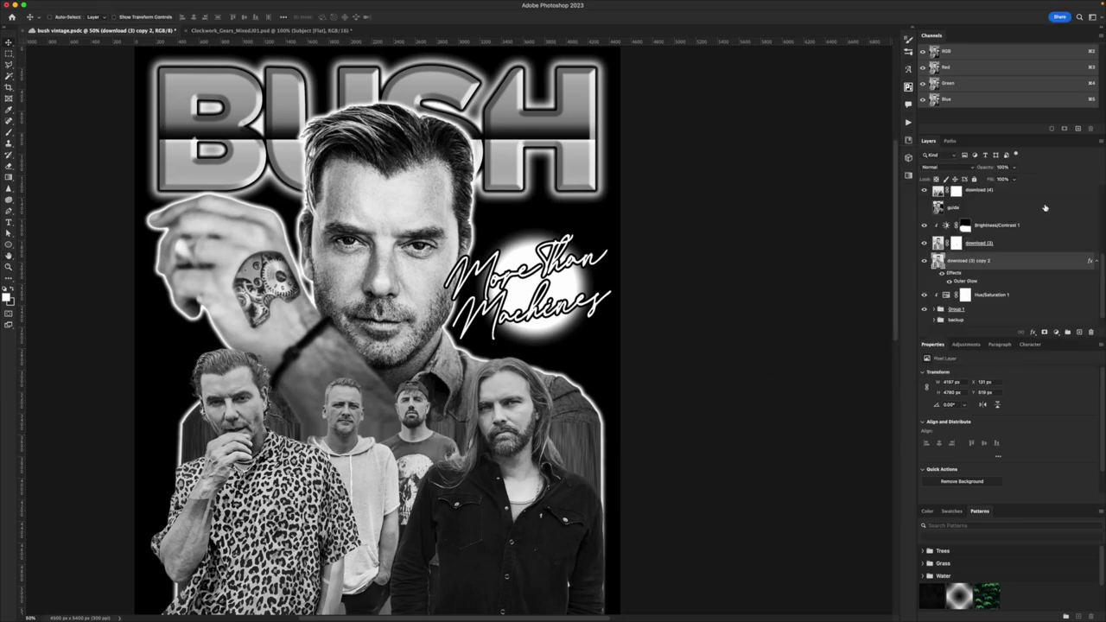
Duplicate the glowing cut-out beneath itself, set the upper one's Outer Glow to black (000000), and open the lower one's Outer Glow settings
{"action": "key", "text": "ctrl+j"}
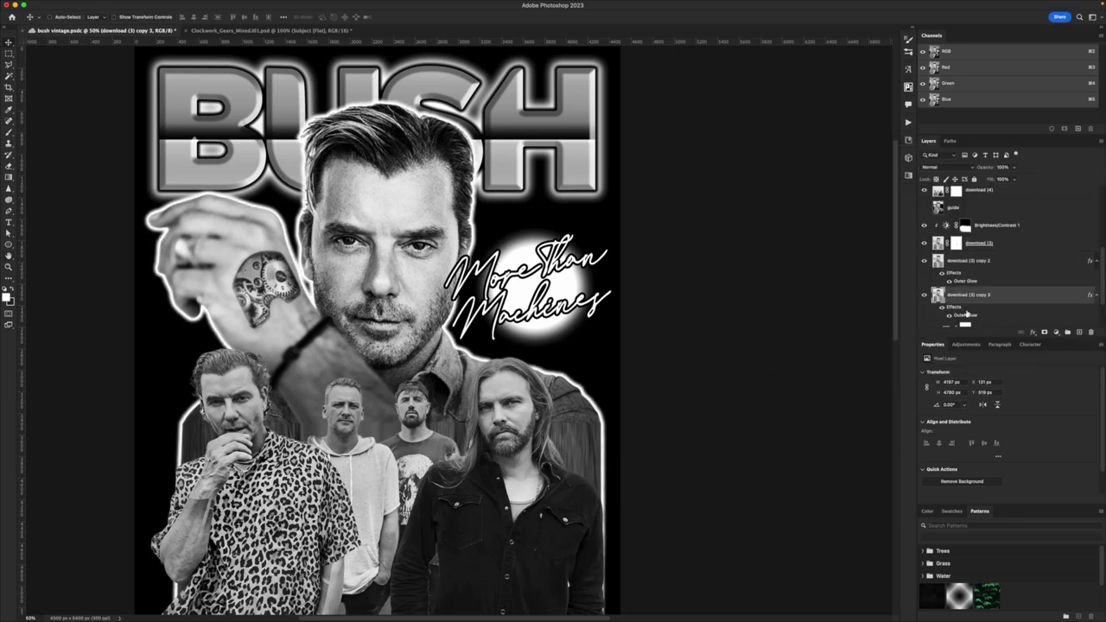
{"action": "double_click", "coordinate": [965, 281]}
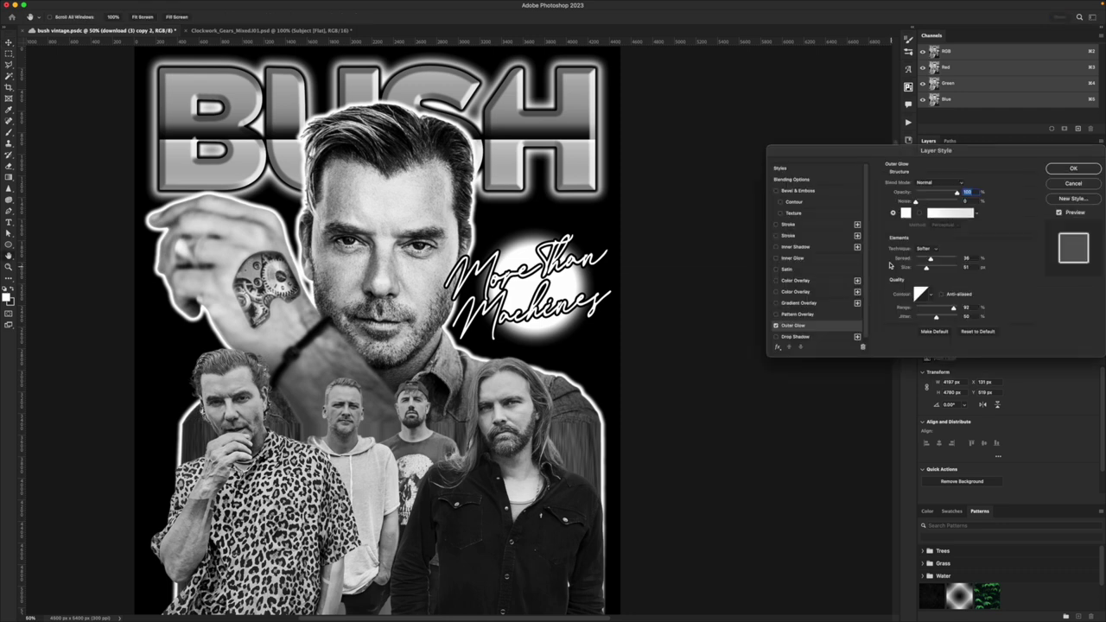
{"action": "left_click", "coordinate": [905, 214]}
{"action": "left_click_drag", "start_coordinate": [586, 359], "coordinate": [551, 387]}
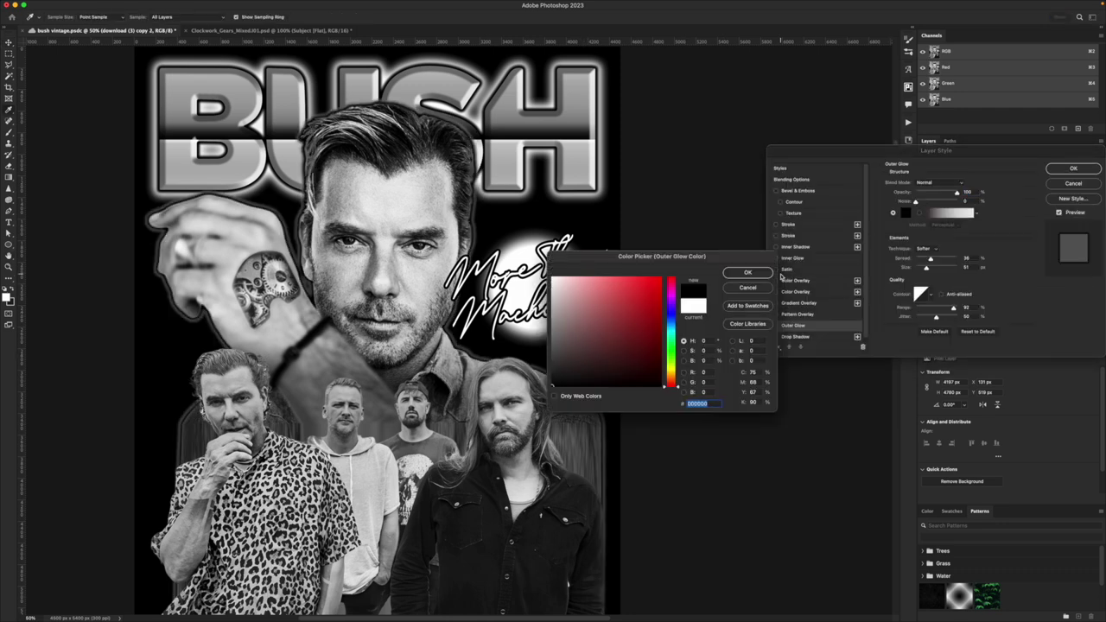
{"action": "key", "text": "Return"}
{"action": "left_click", "coordinate": [1069, 169]}
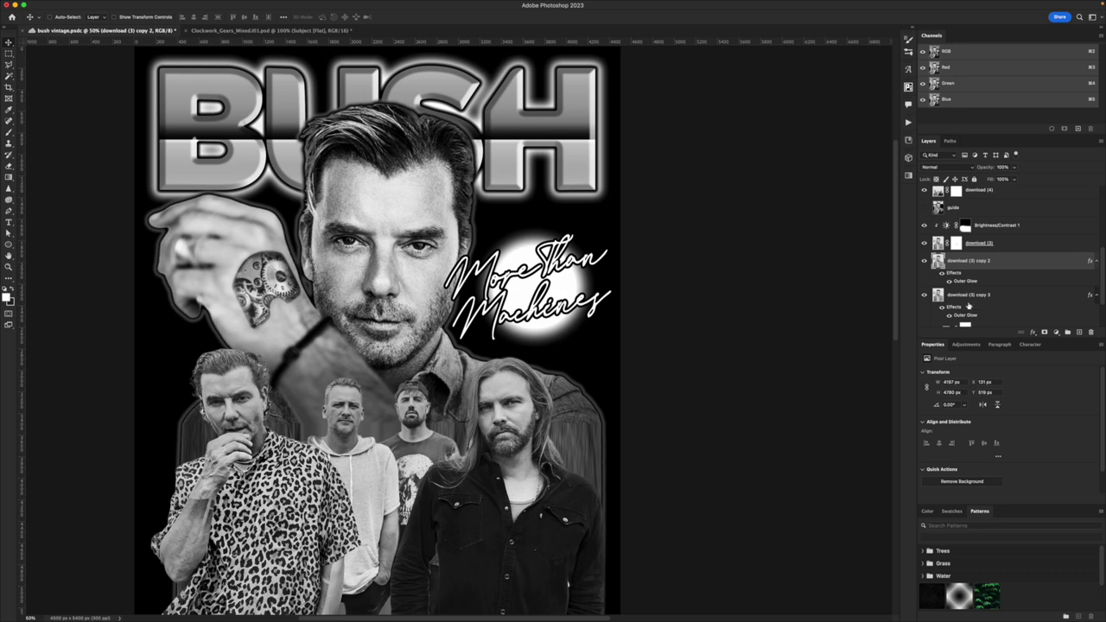
{"action": "double_click", "coordinate": [966, 316]}
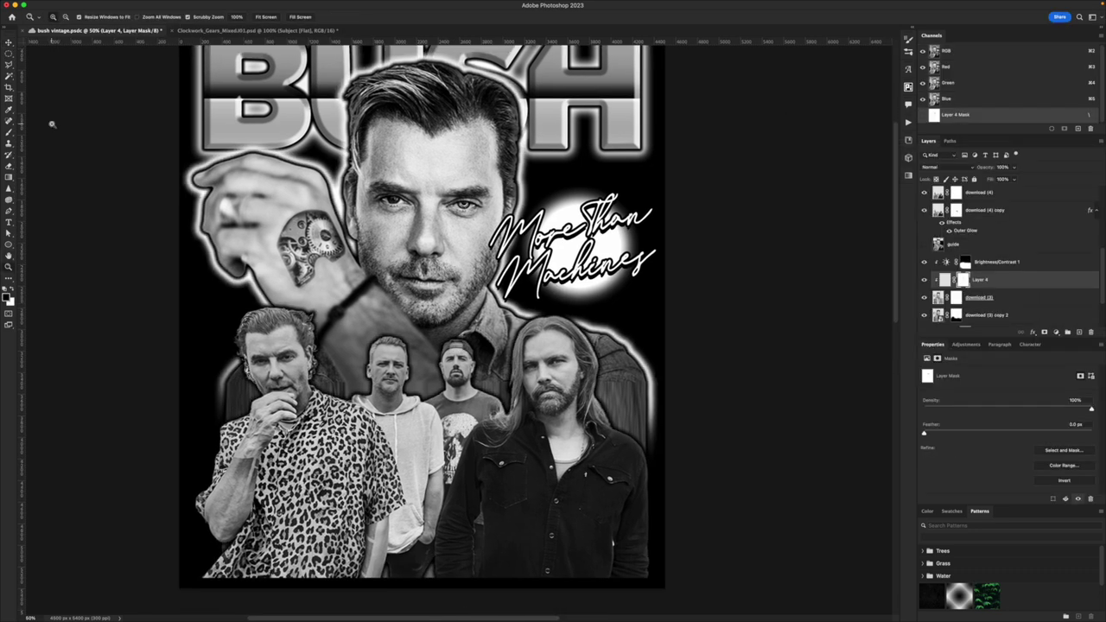
Add the white text ART OF in Monument Extended on an unclipped layer above the guide layer
{"action": "key", "text": "t"}
{"action": "left_click", "coordinate": [197, 311]}
{"action": "left_click", "coordinate": [119, 22]}
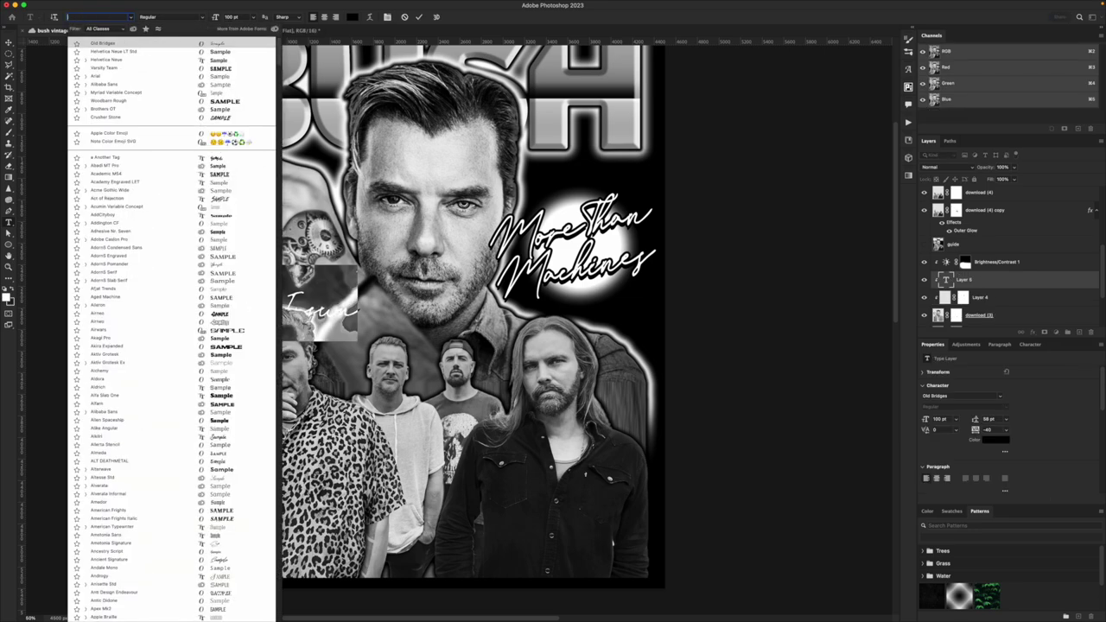
{"action": "type", "text": "MONU"}
{"action": "left_click", "coordinate": [121, 43]}
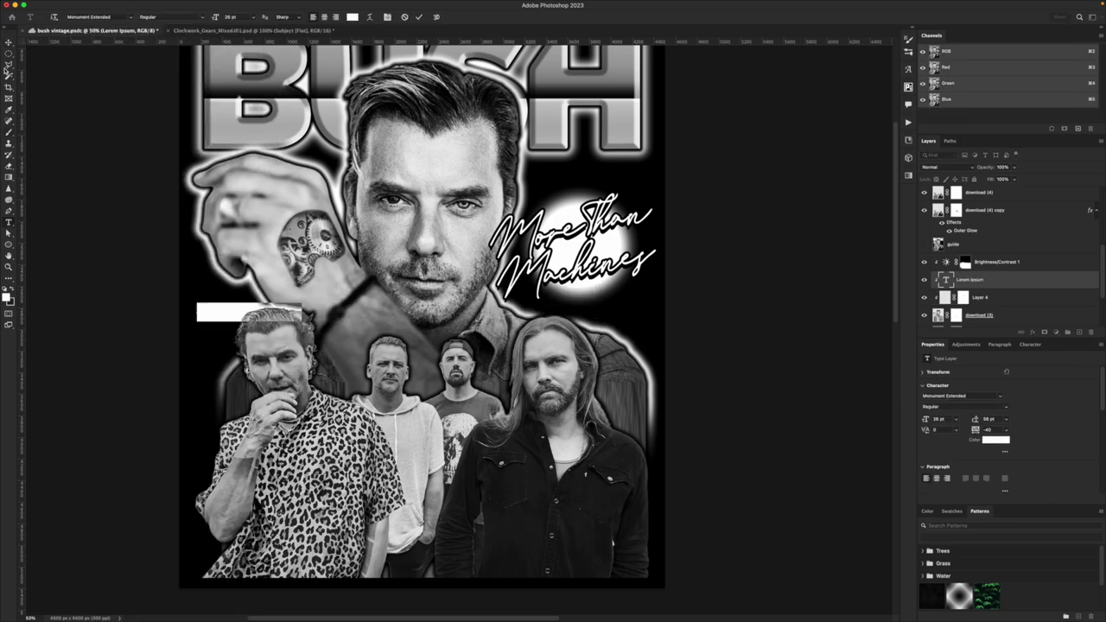
{"action": "left_click_drag", "start_coordinate": [966, 231], "coordinate": [1010, 233]}
{"action": "double_click", "coordinate": [224, 313]}
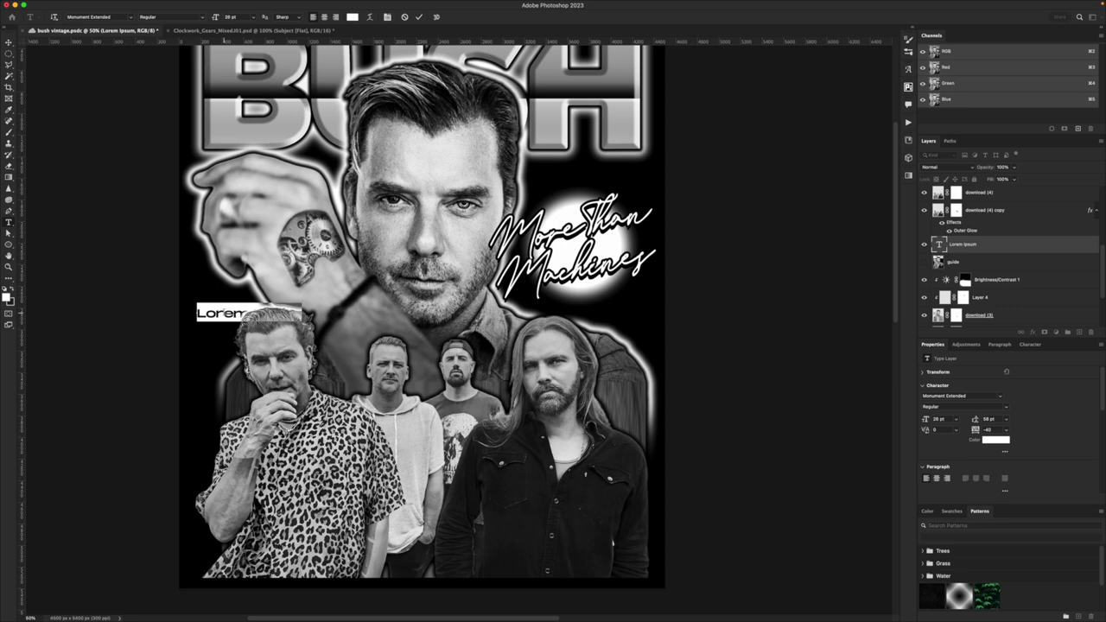
{"action": "type", "text": "ART OOF"}
{"action": "key", "text": "super+Return"}
Rotate the ART OF text to read vertically upward beside the leopard-shirt man and extend it to ART OF SURVIVAL
{"action": "key", "text": "super+t"}
{"action": "left_click_drag", "start_coordinate": [226, 275], "coordinate": [200, 427]}
{"action": "key", "text": "Return"}
{"action": "double_click", "coordinate": [200, 416]}
{"action": "type", "text": "SURVIVAL"}
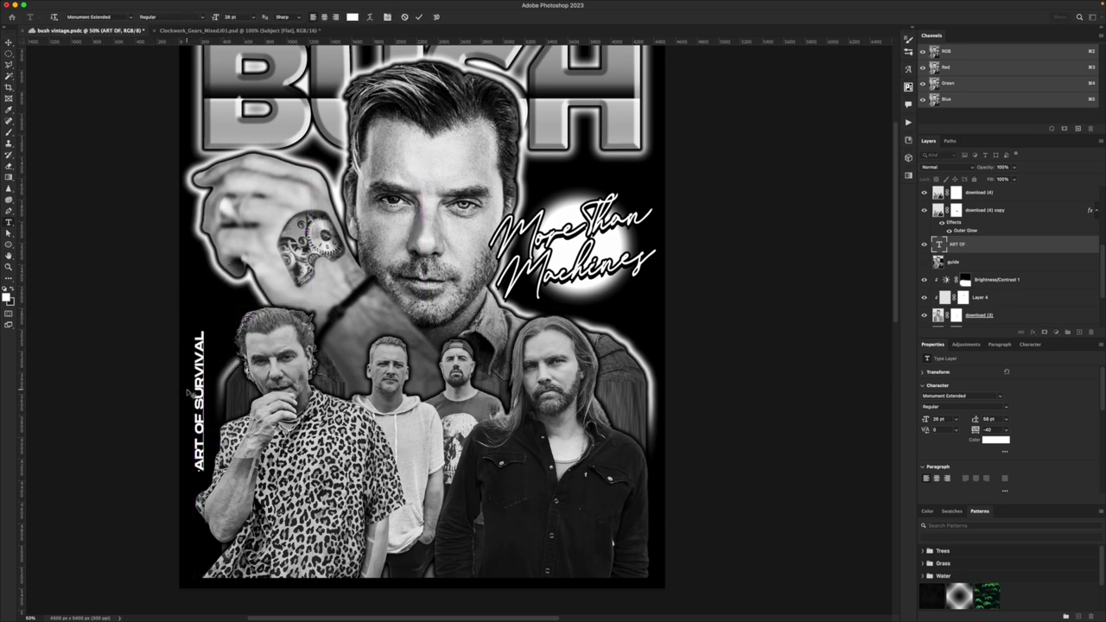
{"action": "key", "text": "super+Return"}
Enlarge the vertical ART OF SURVIVAL text and position it in the black margin beside the leopard-shirt man
{"action": "left_click_drag", "start_coordinate": [238, 283], "coordinate": [243, 264]}
{"action": "key", "text": "super+t"}
{"action": "left_click_drag", "start_coordinate": [211, 310], "coordinate": [211, 282]}
{"action": "key", "text": "Return"}
{"action": "mouse_move", "coordinate": [236, 310]}
{"action": "left_mouse_down"}
{"action": "mouse_move", "coordinate": [236, 332]}
{"action": "mouse_move", "coordinate": [231, 314]}
{"action": "left_mouse_up"}
{"action": "left_click_drag", "start_coordinate": [508, 248], "coordinate": [459, 283]}
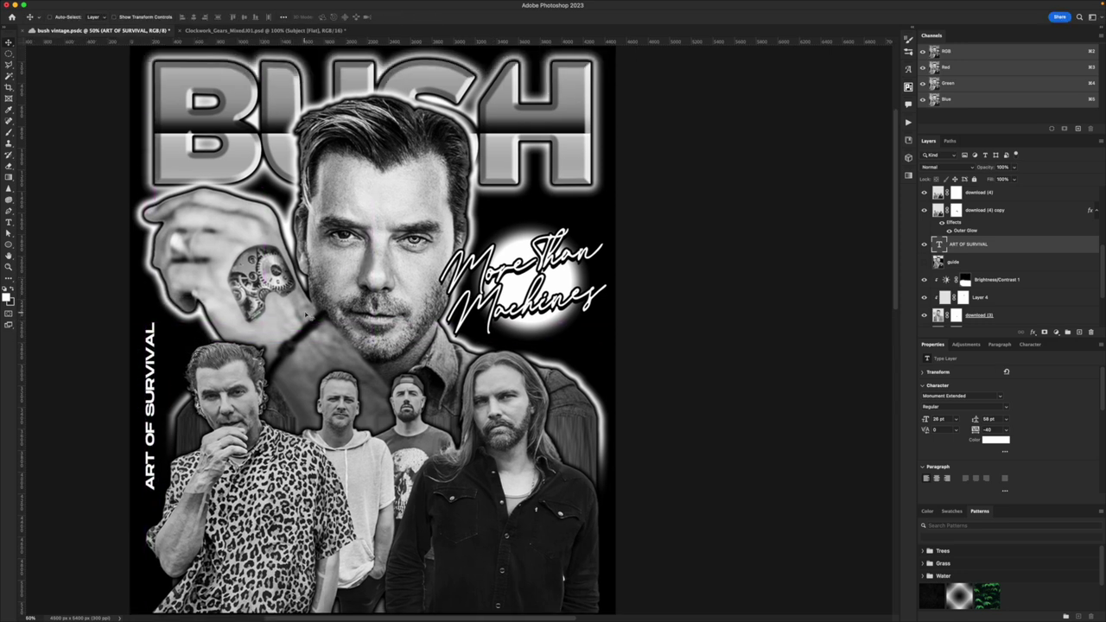
{"action": "key", "text": "super+z"}
Place a vertical guide in the poster's margin at the hand glow's outer edge and line up the vertical text with it
{"action": "left_click_drag", "start_coordinate": [23, 223], "coordinate": [143, 213]}
{"action": "left_click_drag", "start_coordinate": [177, 286], "coordinate": [157, 298]}
{"action": "key", "text": "super+t"}
{"action": "key", "text": "Return"}
{"action": "key", "text": "super+t"}
{"action": "left_click_drag", "start_coordinate": [155, 411], "coordinate": [150, 410]}
{"action": "key", "text": "Return"}
{"action": "key", "text": "super+z"}
{"action": "key", "text": "super+z"}
Set the tracking of the ART OF SURVIVAL text to 80
{"action": "double_click", "coordinate": [151, 397]}
{"action": "key", "text": "alt+Right"}
{"action": "key", "text": "alt+Right"}
{"action": "key", "text": "alt+Right"}
{"action": "key", "text": "alt+Right"}
{"action": "key", "text": "alt+Right"}
{"action": "key", "text": "alt+Right"}
Nudge the vertical text slightly upward and hide the guides
{"action": "left_click", "coordinate": [8, 42]}
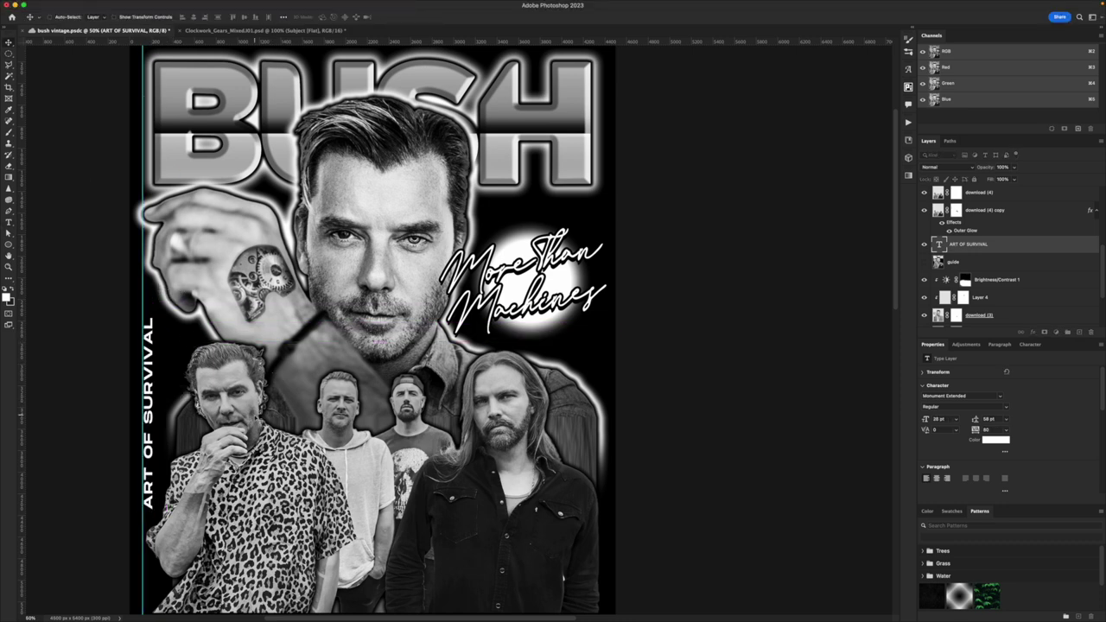
{"action": "left_click_drag", "start_coordinate": [273, 402], "coordinate": [273, 400]}
{"action": "key", "text": "super+semicolon"}
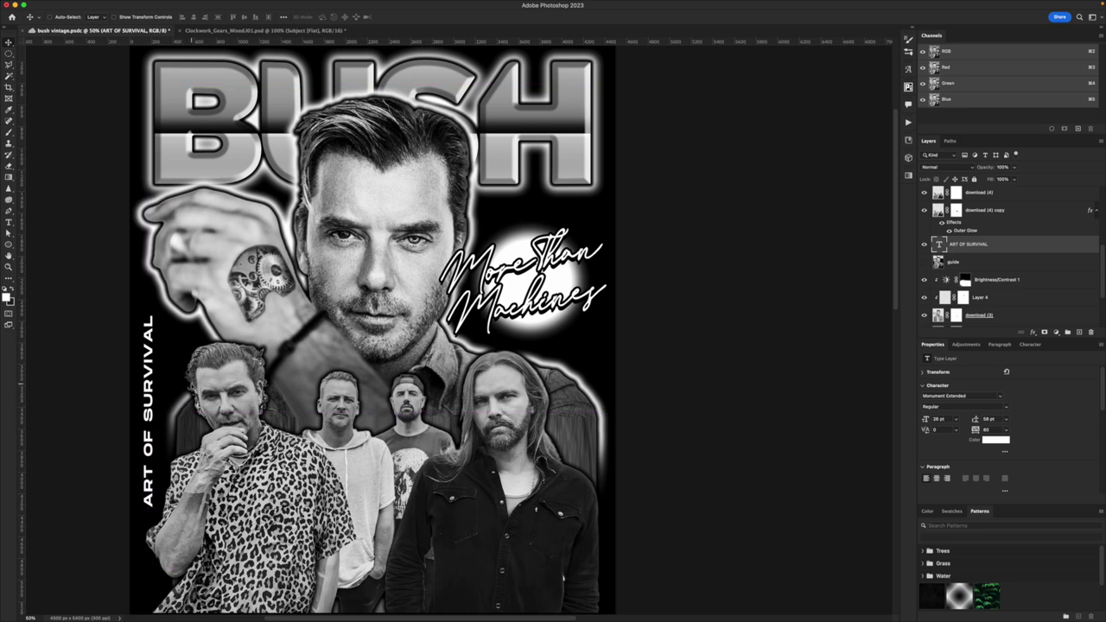
Target the layer mask of the front band cut-out with the Brush tool
{"action": "left_click_drag", "start_coordinate": [447, 368], "coordinate": [405, 367]}
{"action": "key", "text": "z"}
{"action": "left_click", "coordinate": [367, 295], "text": "alt"}
{"action": "left_click", "coordinate": [376, 518]}
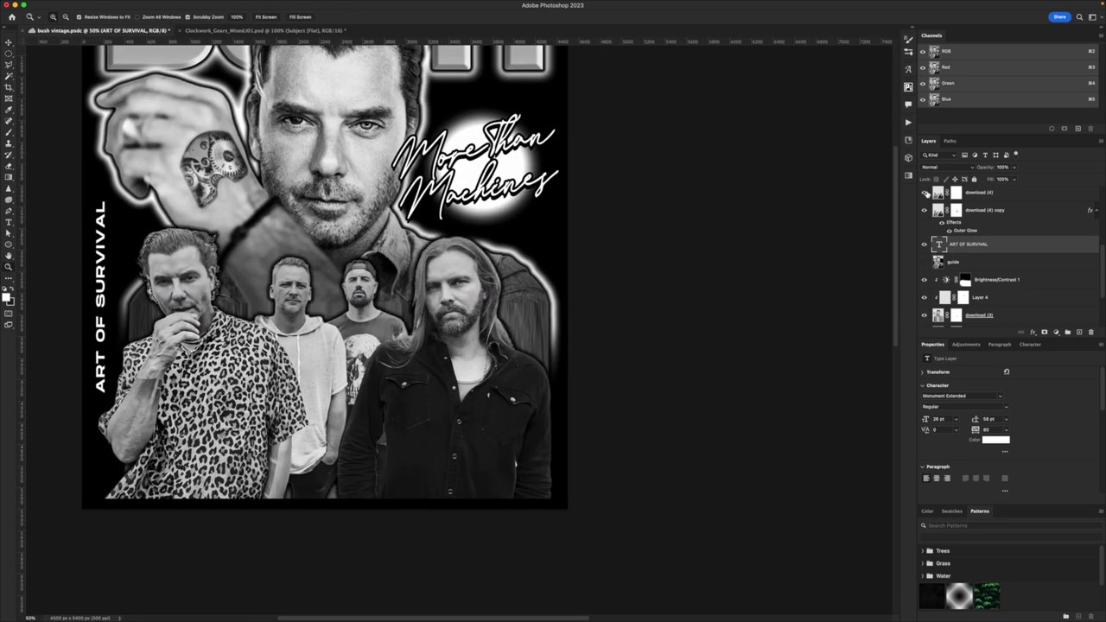
{"action": "scroll", "coordinate": [926, 195], "scroll_direction": "up", "scroll_amount": 1}
{"action": "left_click", "coordinate": [956, 214]}
{"action": "key", "text": "b"}
Copy the "We are more than machines" verse from the song lyrics in the browser's Google results
{"action": "scroll", "coordinate": [546, 453], "scroll_direction": "down", "scroll_amount": 2}
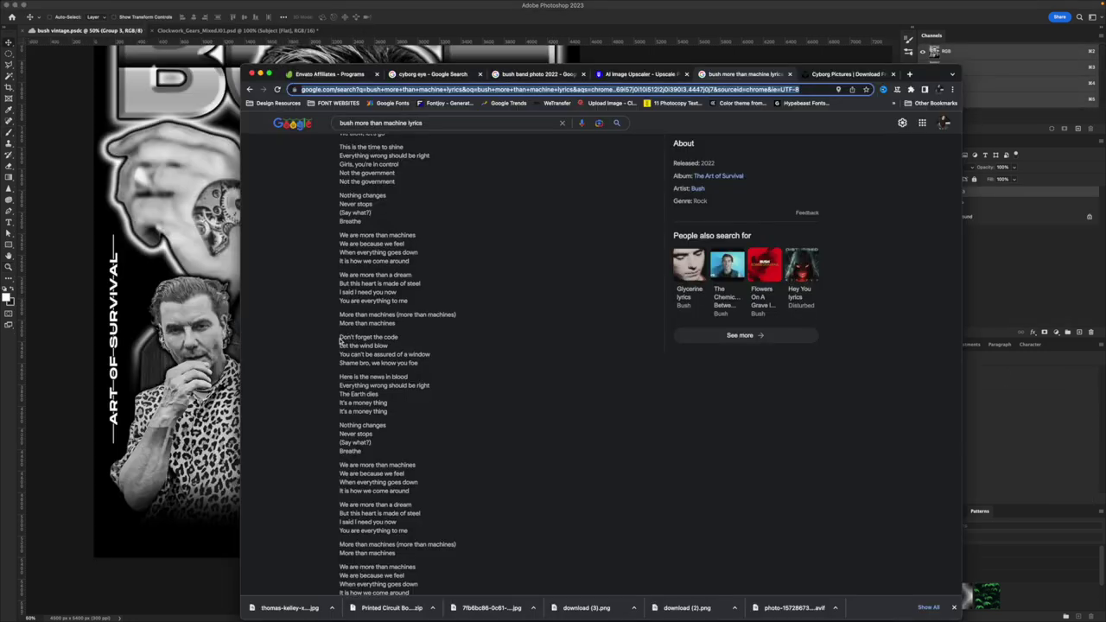
{"action": "left_click_drag", "start_coordinate": [340, 337], "coordinate": [451, 362]}
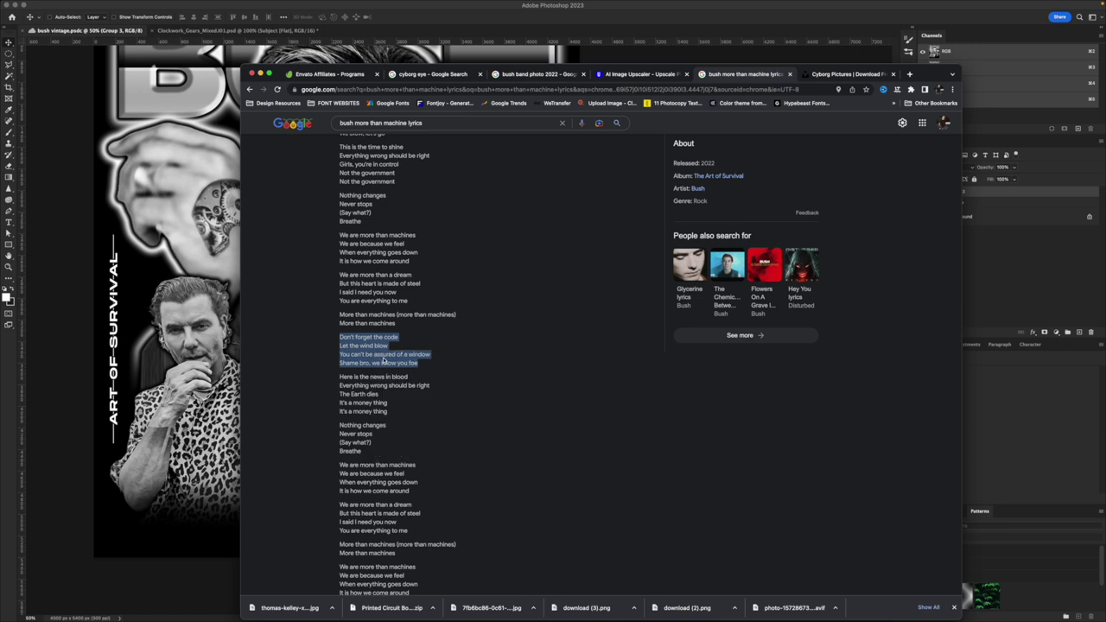
{"action": "left_click_drag", "start_coordinate": [418, 493], "coordinate": [340, 464]}
{"action": "key", "text": "super+c"}
Switch back to Photoshop and paste the verse into a new text box in the poster's lower corner beneath the long-haired man
{"action": "key", "text": "super+Tab"}
{"action": "scroll", "coordinate": [406, 452], "scroll_direction": "down", "scroll_amount": 2}
{"action": "key", "text": "t"}
{"action": "left_click_drag", "start_coordinate": [412, 427], "coordinate": [558, 482]}
{"action": "key", "text": "super+v"}
Tighten the pasted lyrics' leading to 11 pt and widen their tracking
{"action": "key", "text": "super+a"}
{"action": "left_click_drag", "start_coordinate": [216, 19], "coordinate": [208, 25]}
{"action": "key", "text": "alt+Up"}
{"action": "key", "text": "alt+Up"}
{"action": "key", "text": "alt+Up"}
{"action": "key", "text": "alt+Up"}
{"action": "key", "text": "alt+Up"}
{"action": "key", "text": "alt+Up"}
{"action": "key", "text": "alt+Up"}
{"action": "key", "text": "alt+Up"}
{"action": "key", "text": "alt+Right"}
{"action": "key", "text": "alt+Right"}
{"action": "key", "text": "alt+Right"}
{"action": "key", "text": "alt+Right"}
{"action": "key", "text": "alt+Right"}
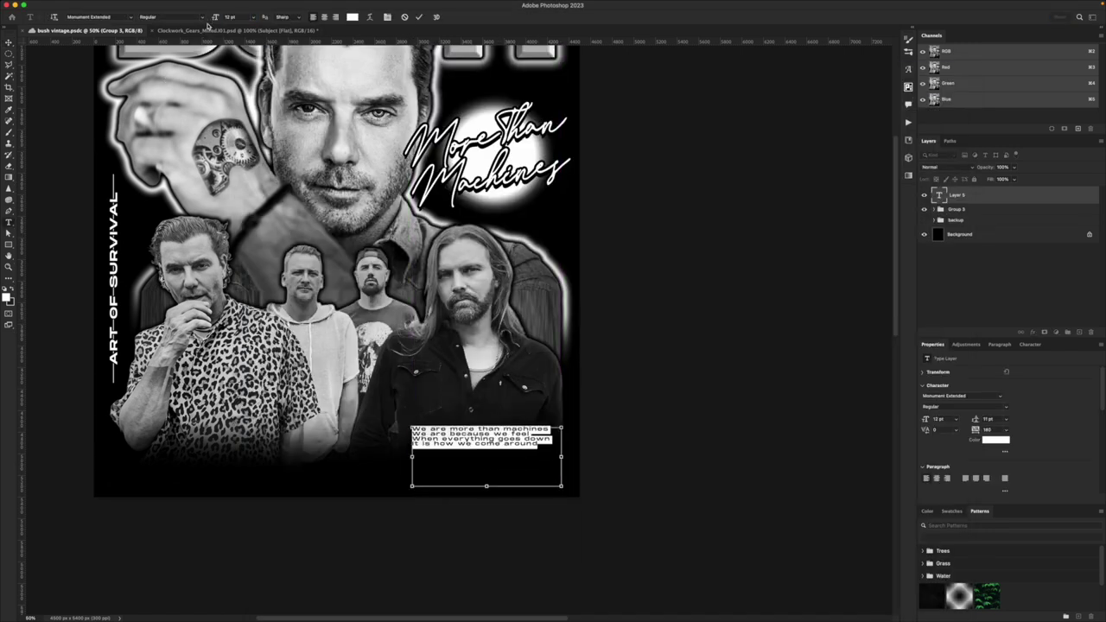
Right-align the lyrics and move them directly under the More Than Machines lettering
{"action": "left_click", "coordinate": [336, 17]}
{"action": "key", "text": "super+Return"}
{"action": "key", "text": "v"}
{"action": "left_click_drag", "start_coordinate": [526, 320], "coordinate": [593, 480]}
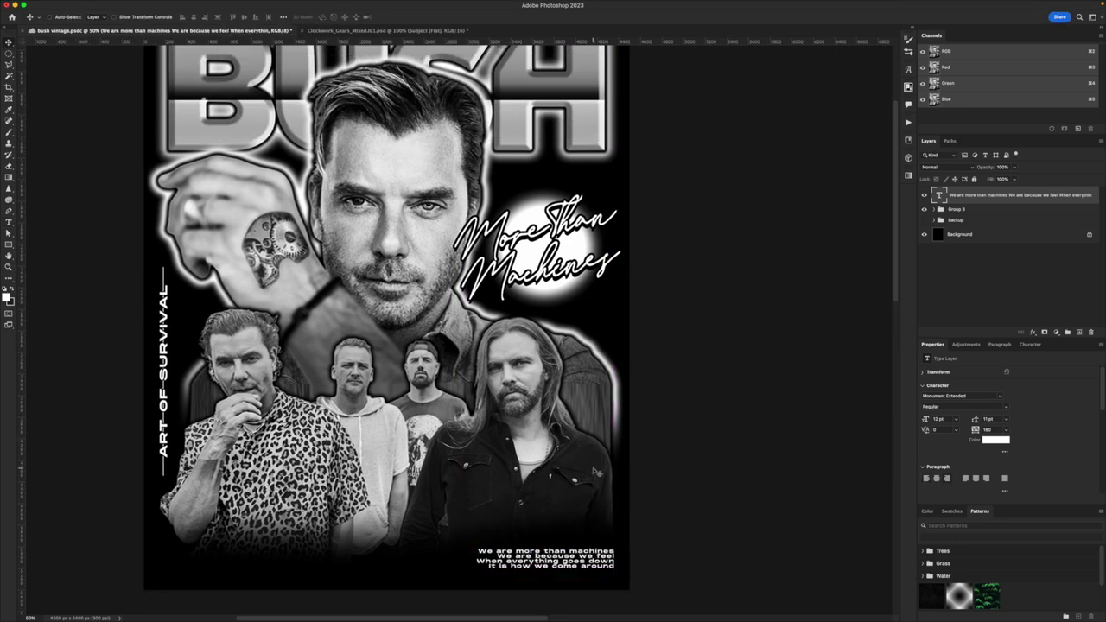
{"action": "mouse_move", "coordinate": [586, 532]}
{"action": "left_mouse_down"}
{"action": "mouse_move", "coordinate": [584, 141]}
{"action": "mouse_move", "coordinate": [585, 296]}
{"action": "mouse_move", "coordinate": [503, 294]}
{"action": "left_mouse_up"}
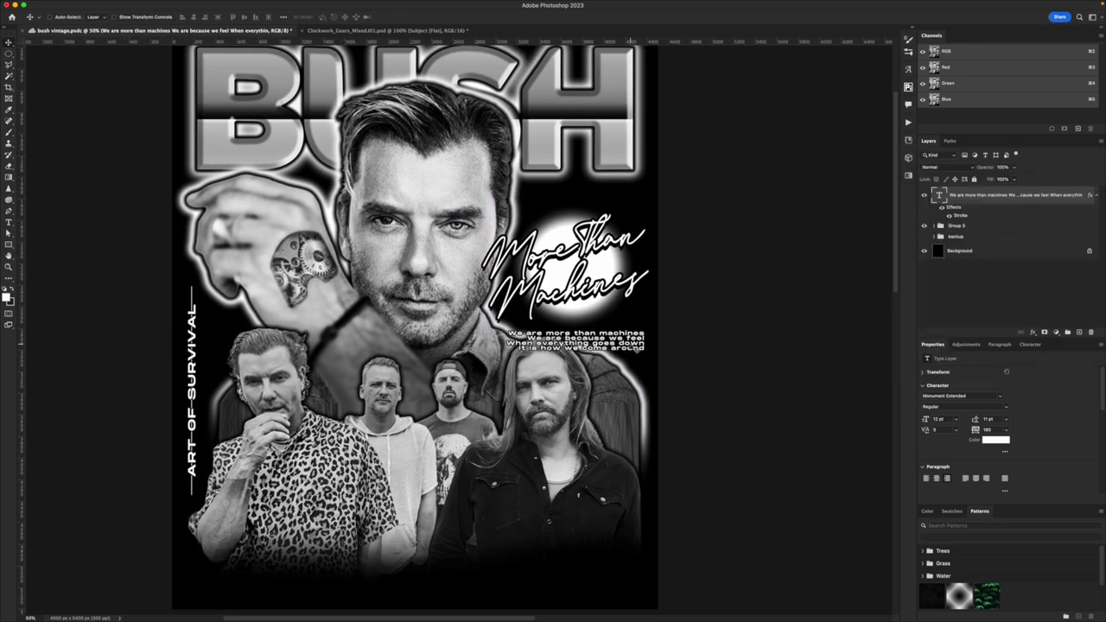
Nudge the lyrics slightly upward and scale the block down a little to 11.84 pt type
{"action": "left_click_drag", "start_coordinate": [633, 346], "coordinate": [632, 339]}
{"action": "key", "text": "super+t"}
{"action": "mouse_move", "coordinate": [494, 383]}
{"action": "left_mouse_down"}
{"action": "mouse_move", "coordinate": [529, 369]}
{"action": "mouse_move", "coordinate": [498, 377]}
{"action": "left_mouse_up"}
{"action": "key", "text": "Return"}
Justify all lines of the lyrics block and loosen its leading to about 14.8 pt
{"action": "double_click", "coordinate": [940, 196]}
{"action": "left_click", "coordinate": [976, 479]}
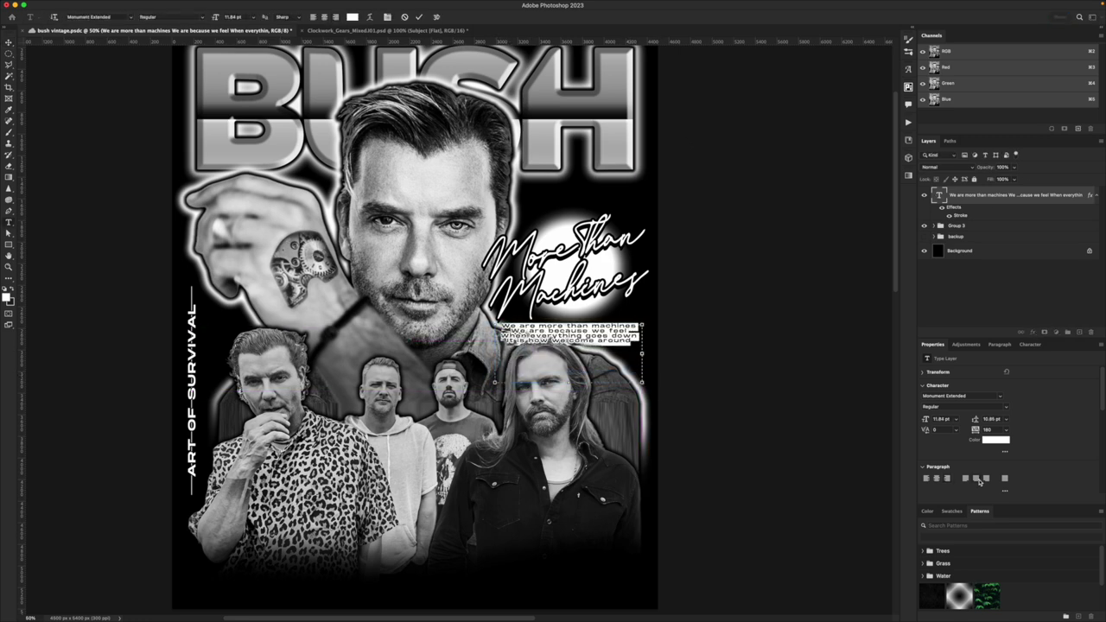
{"action": "left_click", "coordinate": [1005, 478]}
{"action": "key", "text": "super+a"}
{"action": "key", "text": "alt+Down"}
{"action": "key", "text": "alt+Down"}
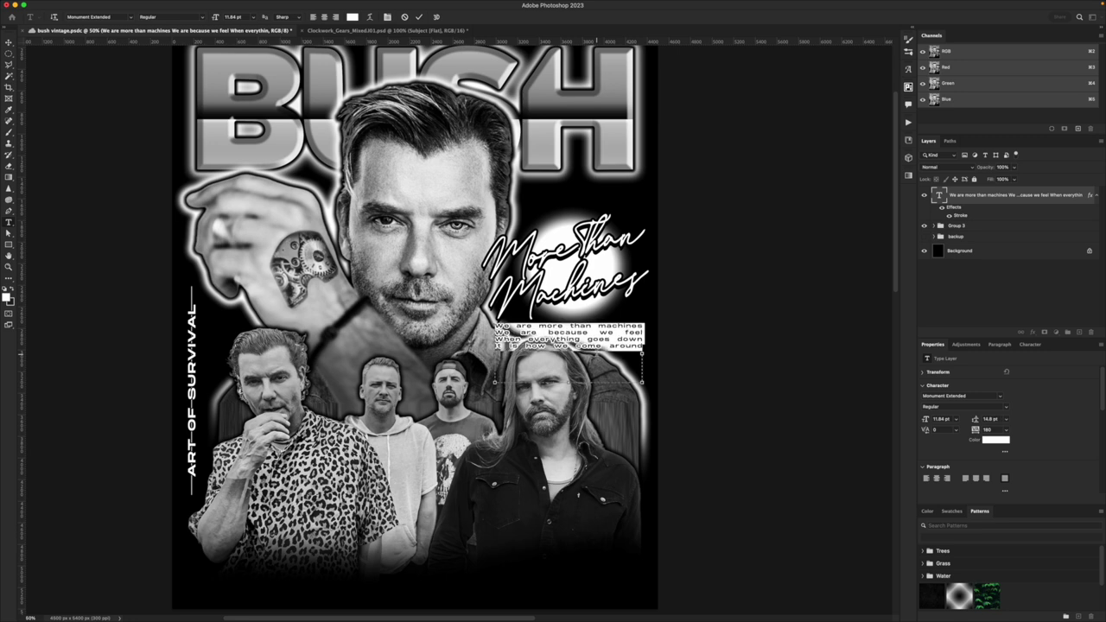
{"action": "left_click", "coordinate": [8, 42]}
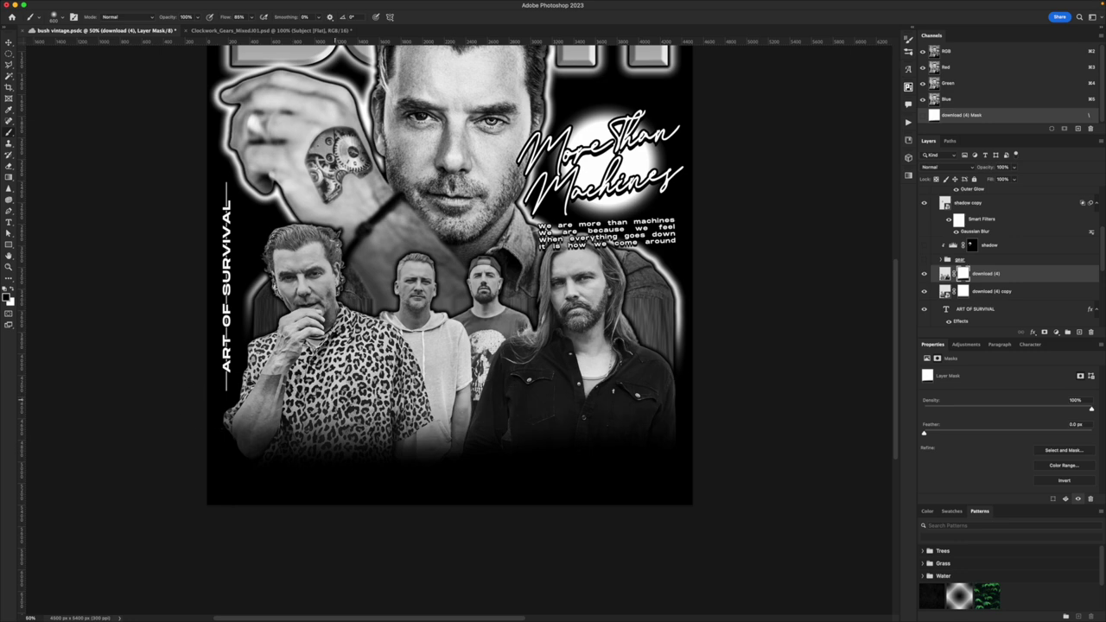
Fade the lower part of the leopard-shirt man on his layer mask and hide the black Background to check the edges
{"action": "mouse_move", "coordinate": [325, 349]}
{"action": "left_mouse_down"}
{"action": "mouse_move", "coordinate": [307, 251]}
{"action": "mouse_move", "coordinate": [294, 329]}
{"action": "mouse_move", "coordinate": [294, 263]}
{"action": "mouse_move", "coordinate": [337, 385]}
{"action": "left_mouse_up"}
{"action": "scroll", "coordinate": [938, 297], "scroll_direction": "down", "scroll_amount": 5}
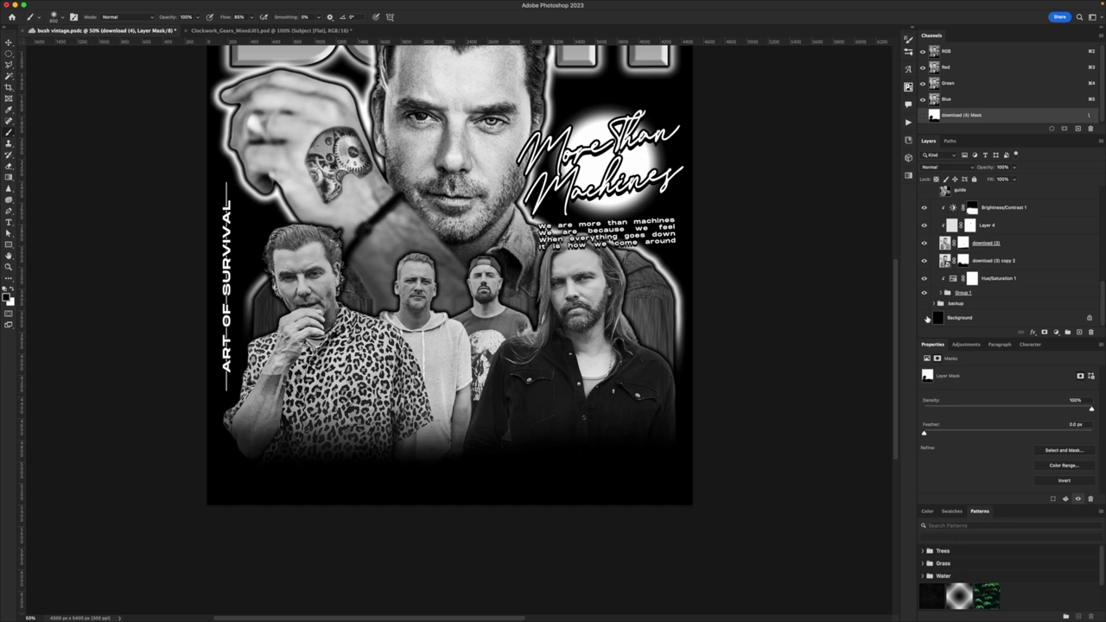
{"action": "left_click", "coordinate": [927, 318]}
{"action": "scroll", "coordinate": [449, 259], "scroll_direction": "down", "scroll_amount": 2}
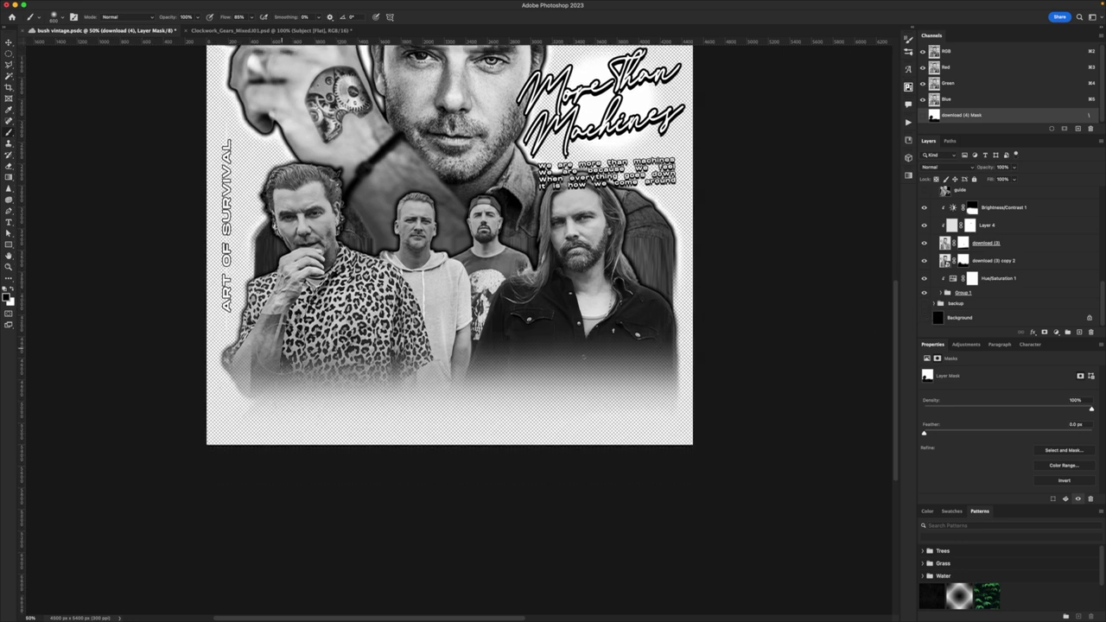
{"action": "scroll", "coordinate": [285, 341], "scroll_direction": "up", "scroll_amount": 2}
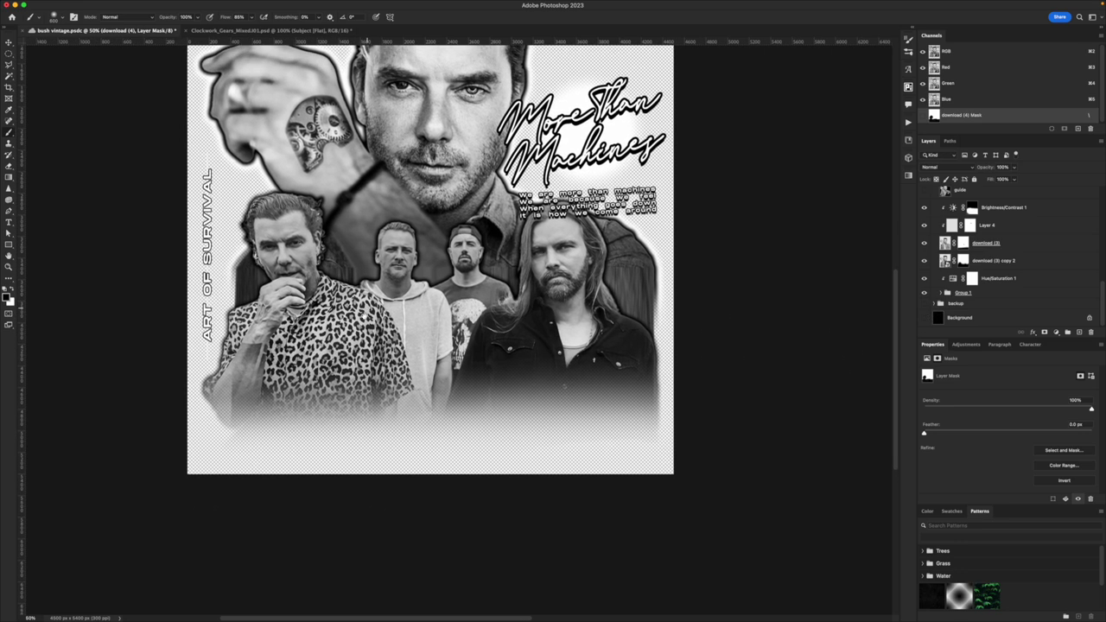
{"action": "scroll", "coordinate": [763, 247], "scroll_direction": "up", "scroll_amount": 2}
{"action": "scroll", "coordinate": [993, 210], "scroll_direction": "up", "scroll_amount": 5}
{"action": "scroll", "coordinate": [941, 198], "scroll_direction": "up", "scroll_amount": 3}
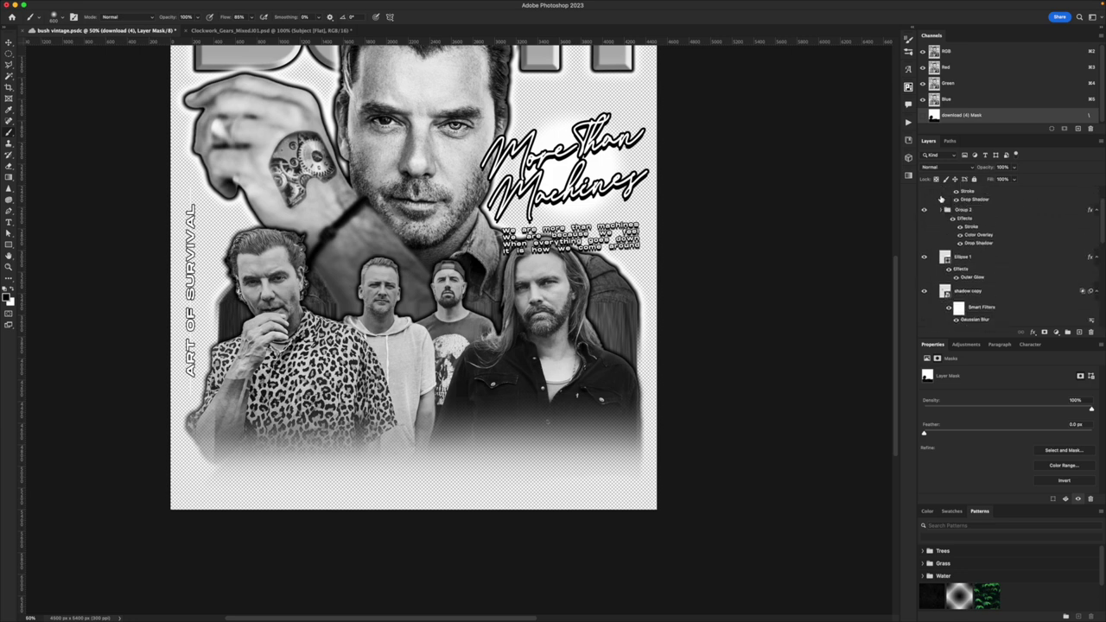
Duplicate Group 3, hide the original and apply a white Color Overlay to the copy
{"action": "left_click", "coordinate": [934, 192]}
{"action": "left_click", "coordinate": [1032, 333]}
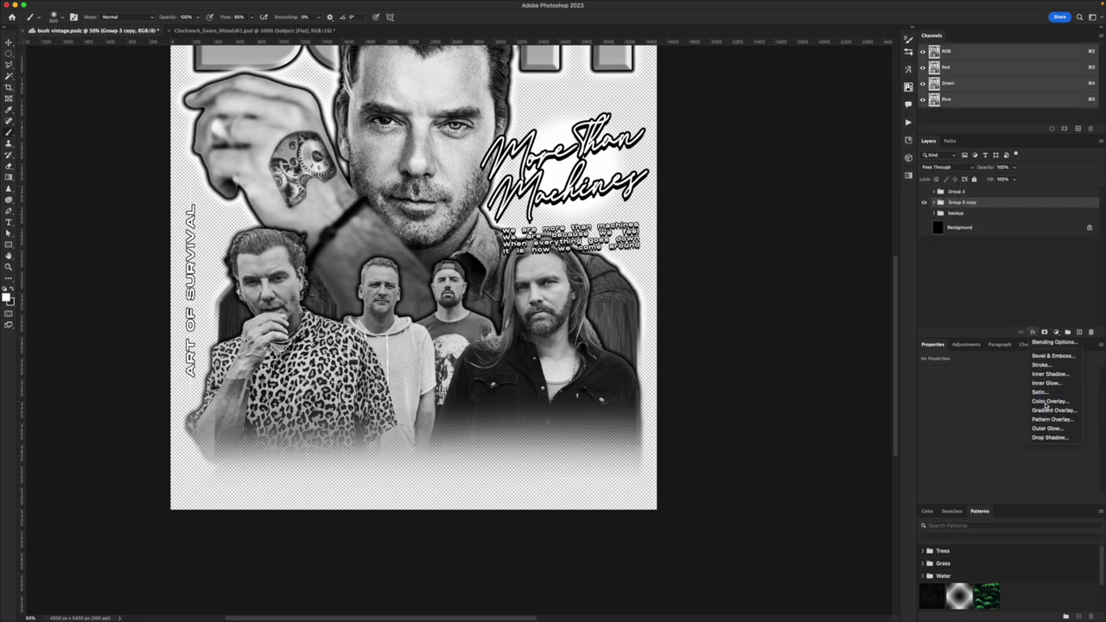
{"action": "left_click", "coordinate": [1047, 402]}
{"action": "left_click", "coordinate": [1061, 165]}
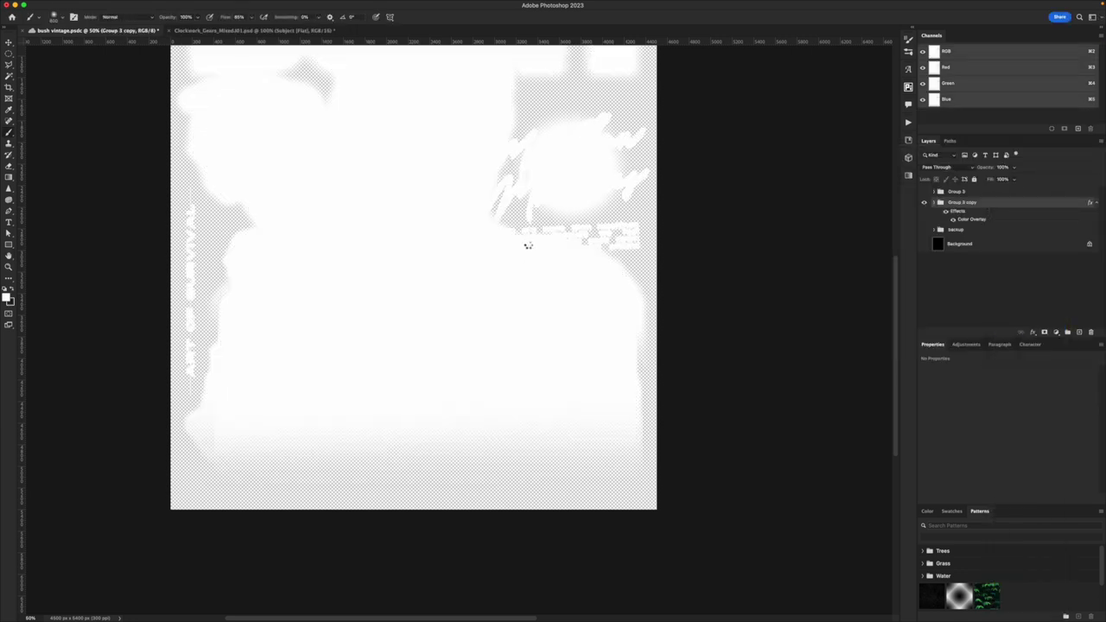
Convert the white group copy into a smart object and show the black Background again
{"action": "key", "text": "v"}
{"action": "left_click_drag", "start_coordinate": [528, 246], "coordinate": [499, 367]}
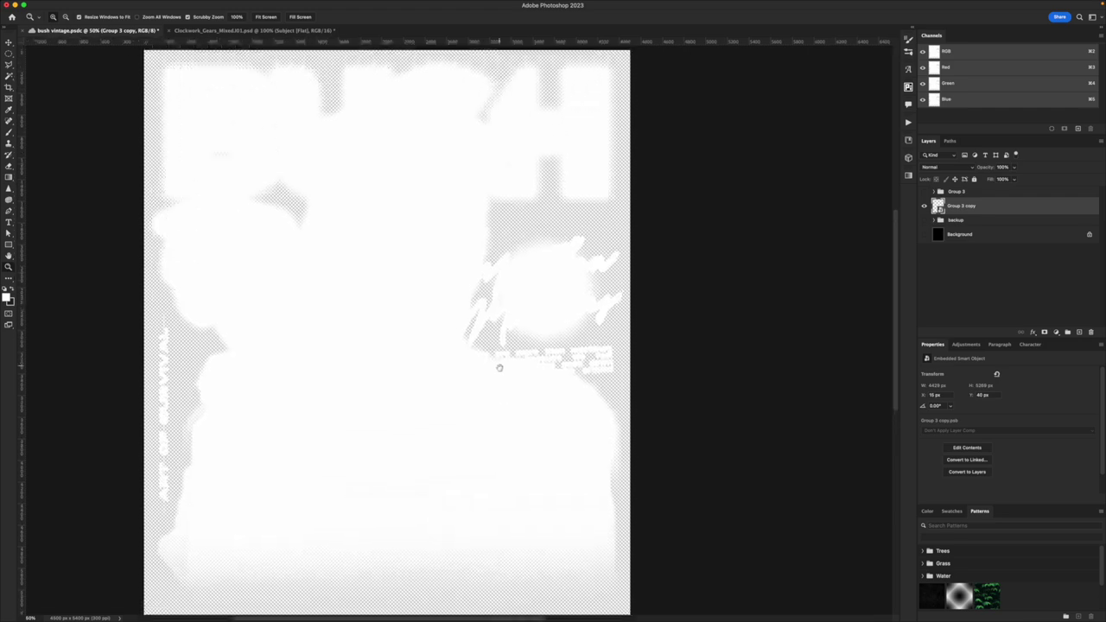
{"action": "key", "text": "super+minus"}
{"action": "left_click", "coordinate": [922, 235]}
{"action": "left_click_drag", "start_coordinate": [475, 305], "coordinate": [443, 303]}
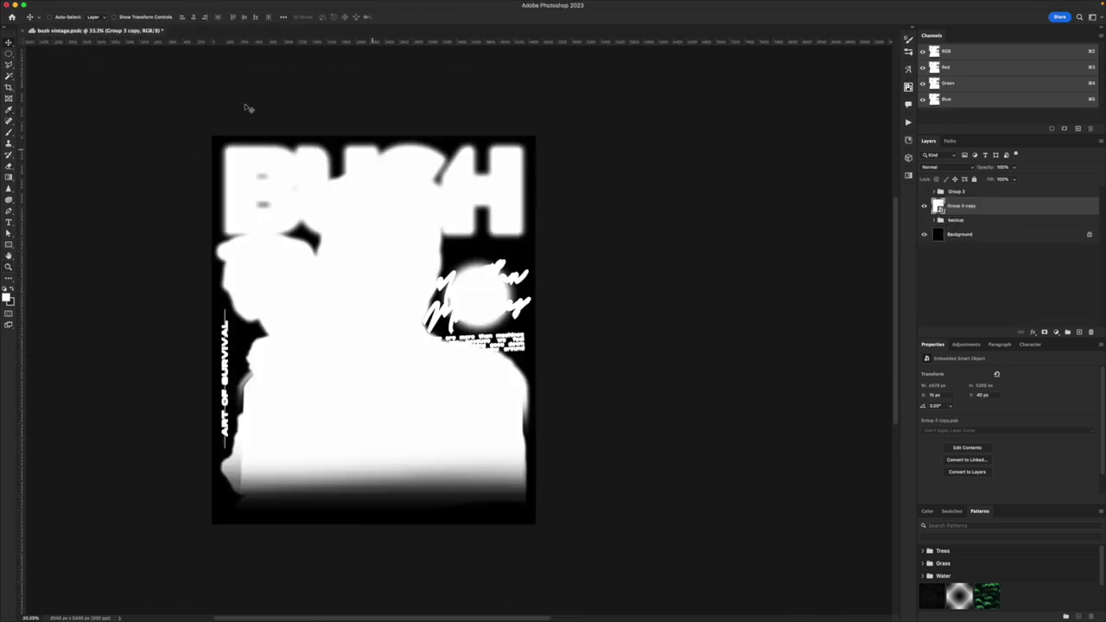
Create a new document from the recent 15 x 18 in, 300 ppi merch preset
{"action": "left_click", "coordinate": [66, 3]}
{"action": "left_click", "coordinate": [76, 15]}
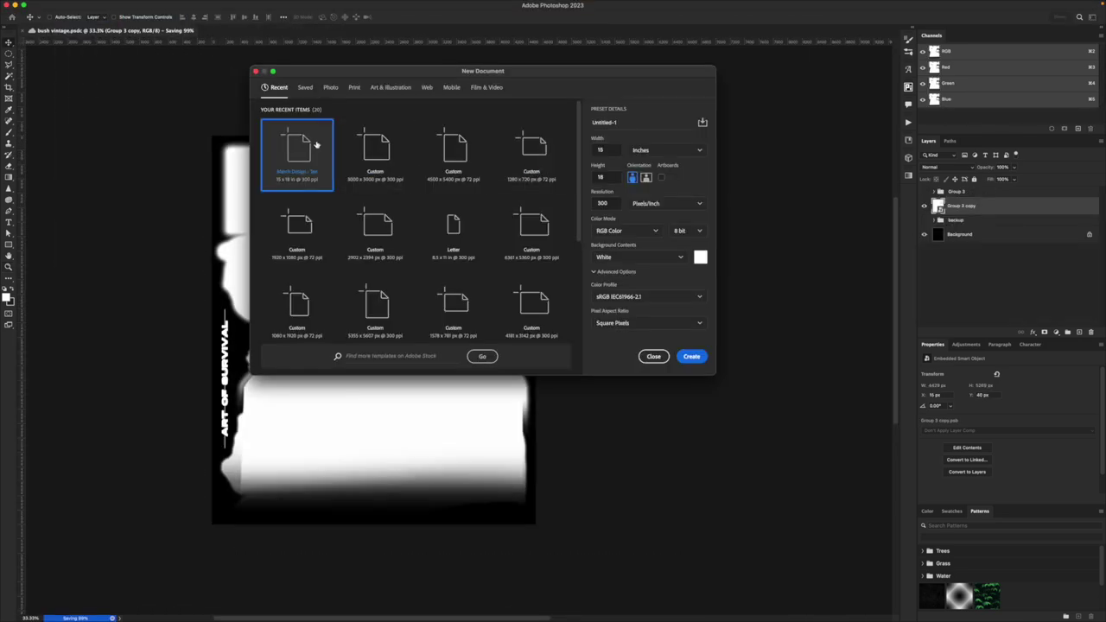
{"action": "double_click", "coordinate": [296, 145]}
Duplicate the white silhouette layer from the bush vintage document into Untitled-1
{"action": "left_click", "coordinate": [135, 30]}
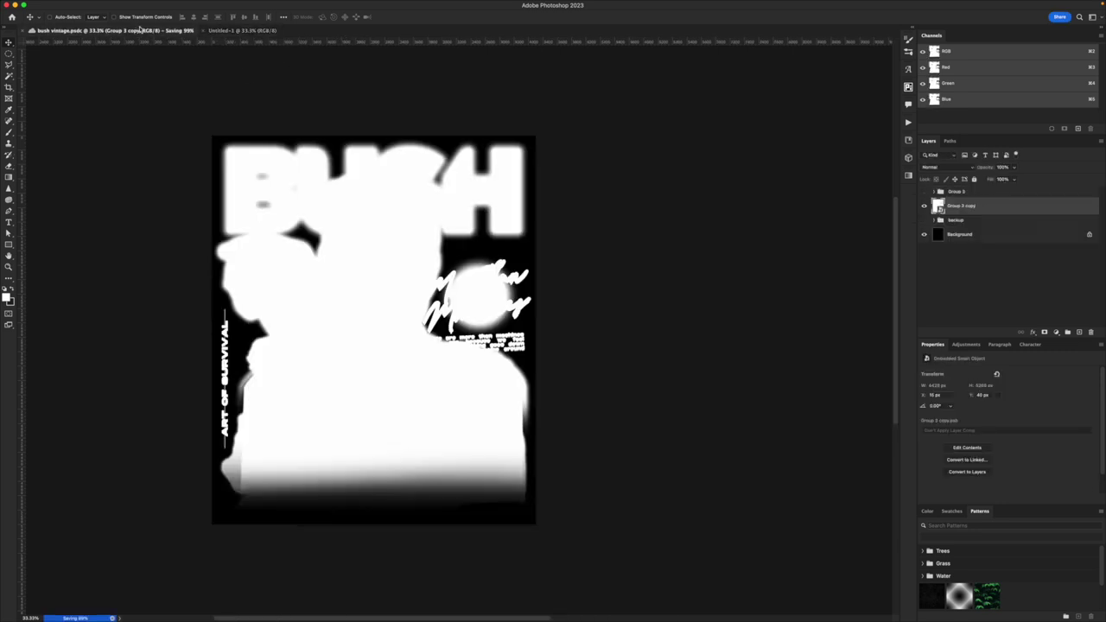
{"action": "right_click", "coordinate": [975, 207]}
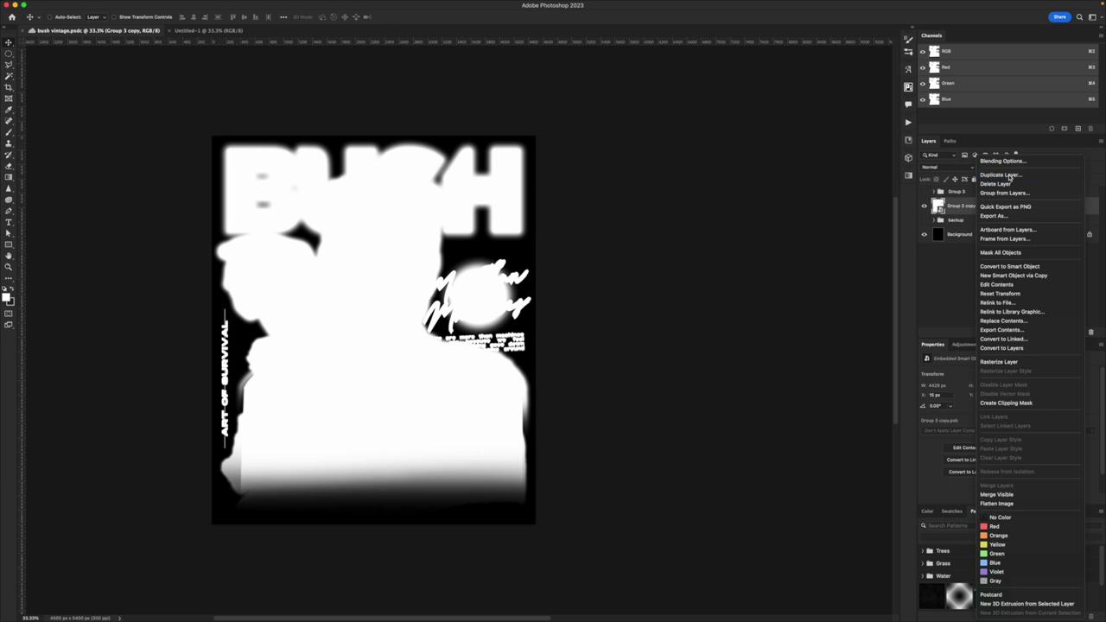
{"action": "left_click", "coordinate": [1001, 174]}
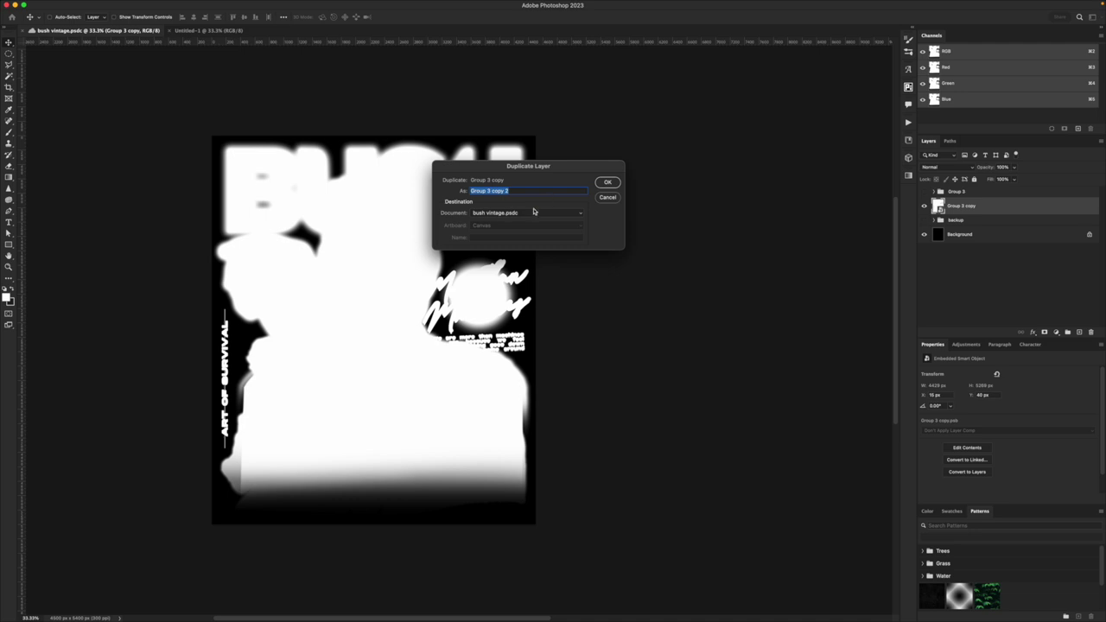
{"action": "left_click", "coordinate": [533, 212]}
{"action": "left_click", "coordinate": [509, 223]}
{"action": "left_click", "coordinate": [607, 182]}
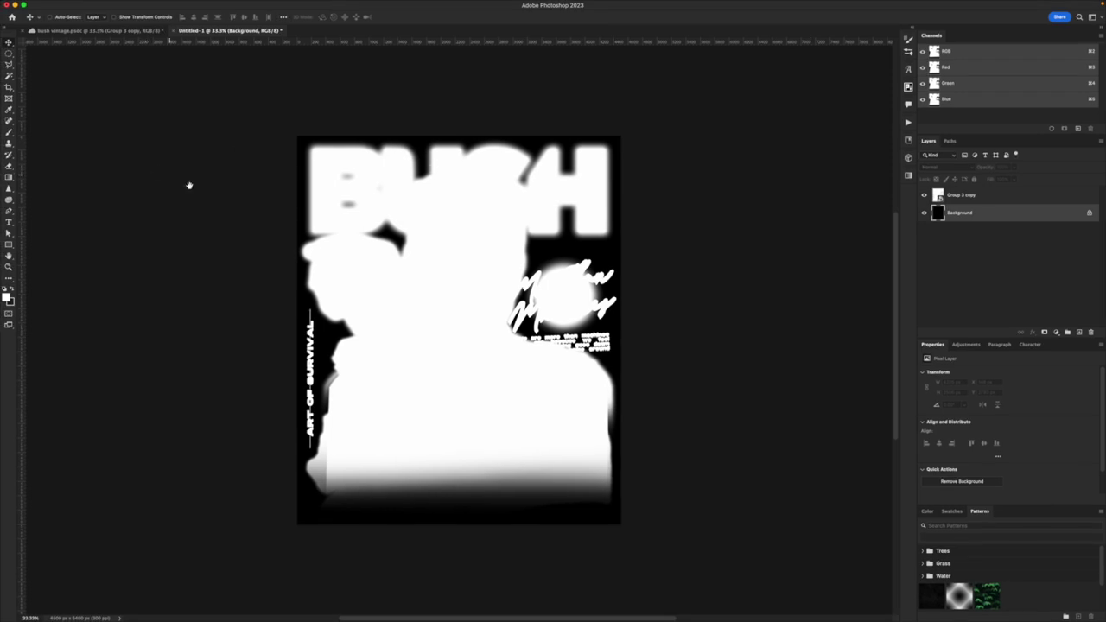
Convert the Untitled-1 document to grayscale with its layers flattened
{"action": "left_click_drag", "start_coordinate": [238, 222], "coordinate": [210, 205]}
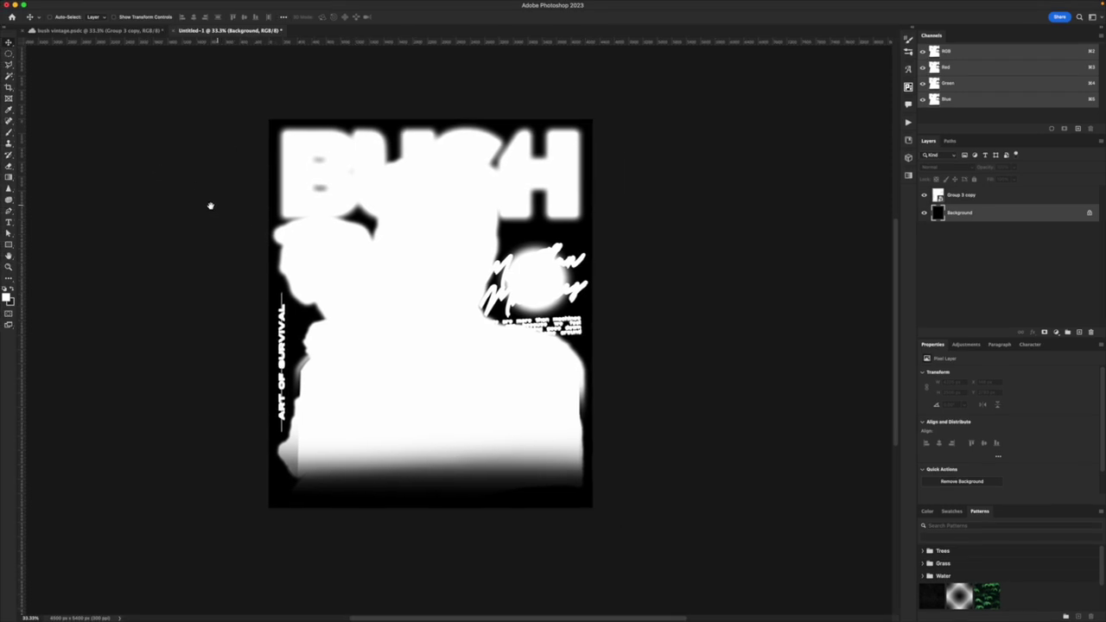
{"action": "left_click", "coordinate": [106, 4]}
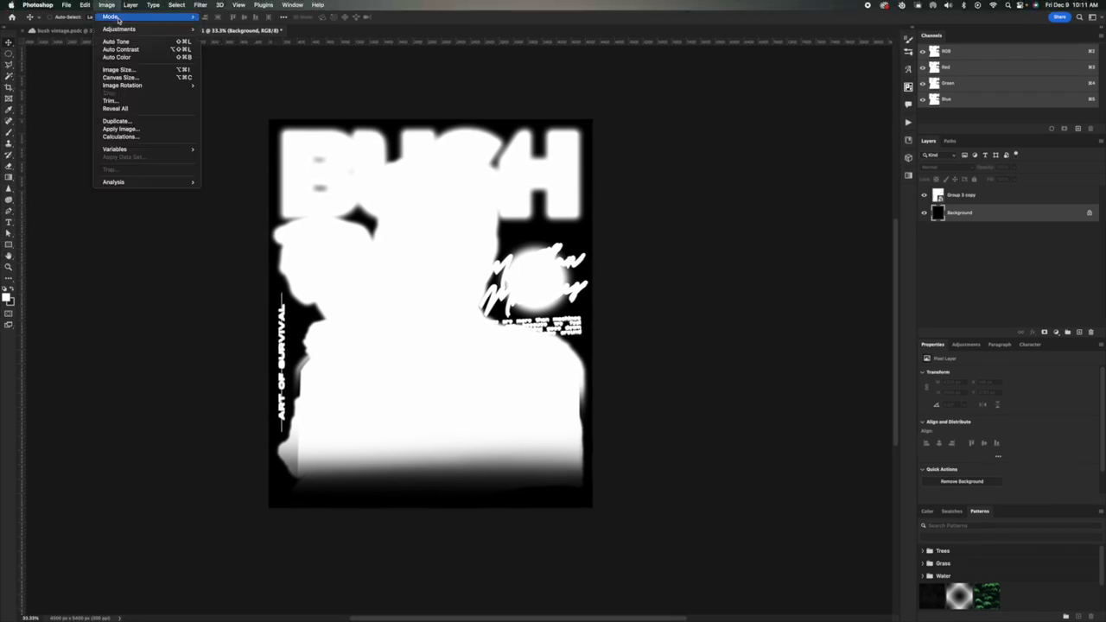
{"action": "mouse_move", "coordinate": [129, 19]}
{"action": "left_click", "coordinate": [229, 27]}
Try converting the document to a 300 ppi halftone-screen bitmap with frequency 50 lines/inch, angle 0 and Round shape
{"action": "left_click", "coordinate": [107, 5]}
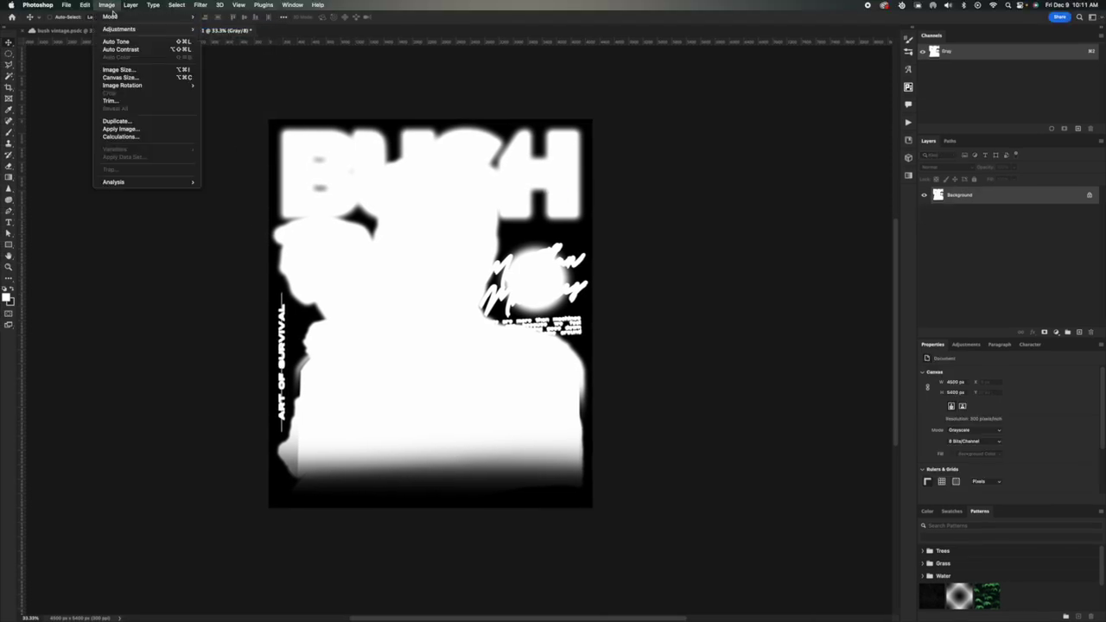
{"action": "left_click", "coordinate": [229, 15]}
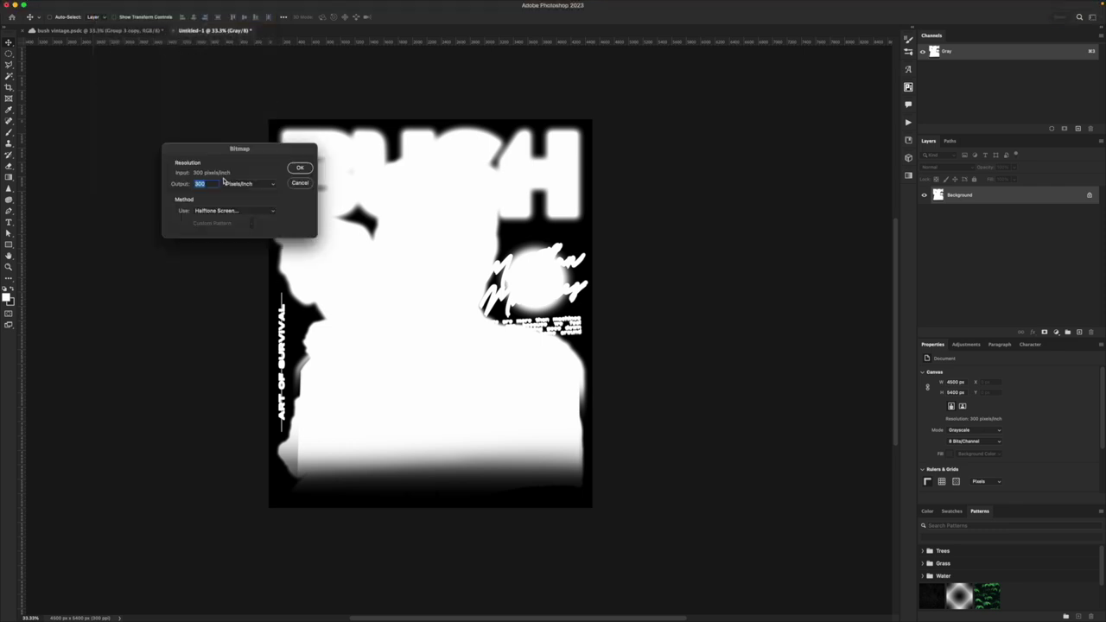
{"action": "left_click", "coordinate": [294, 169]}
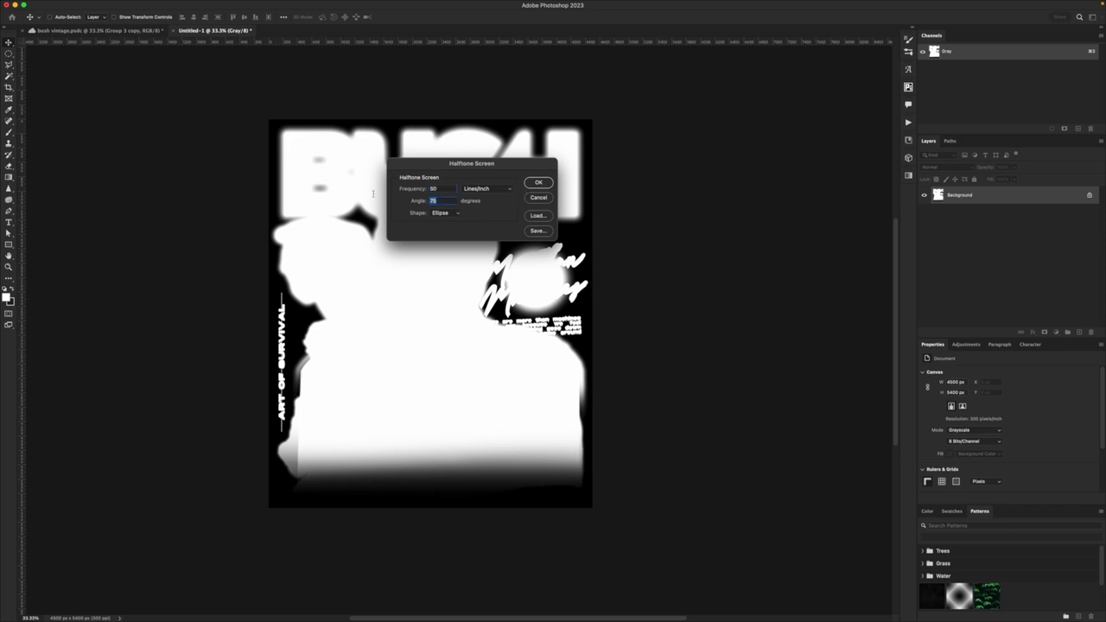
{"action": "type", "text": "0"}
{"action": "left_click", "coordinate": [450, 214]}
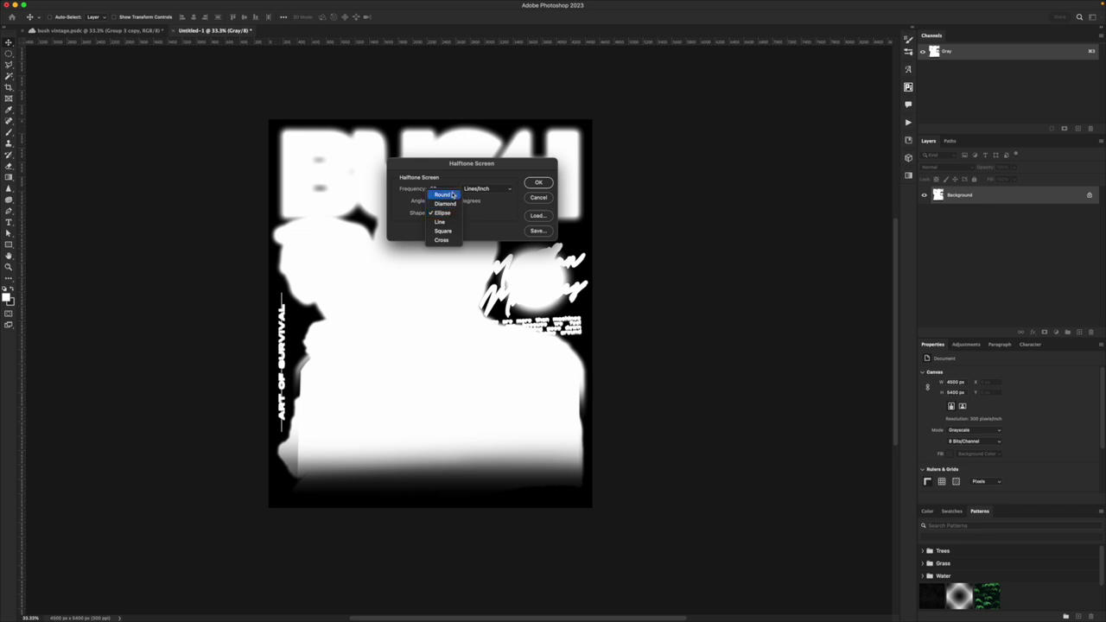
{"action": "left_click", "coordinate": [499, 212]}
{"action": "left_click", "coordinate": [442, 214]}
{"action": "left_click", "coordinate": [444, 192]}
{"action": "left_click", "coordinate": [538, 182]}
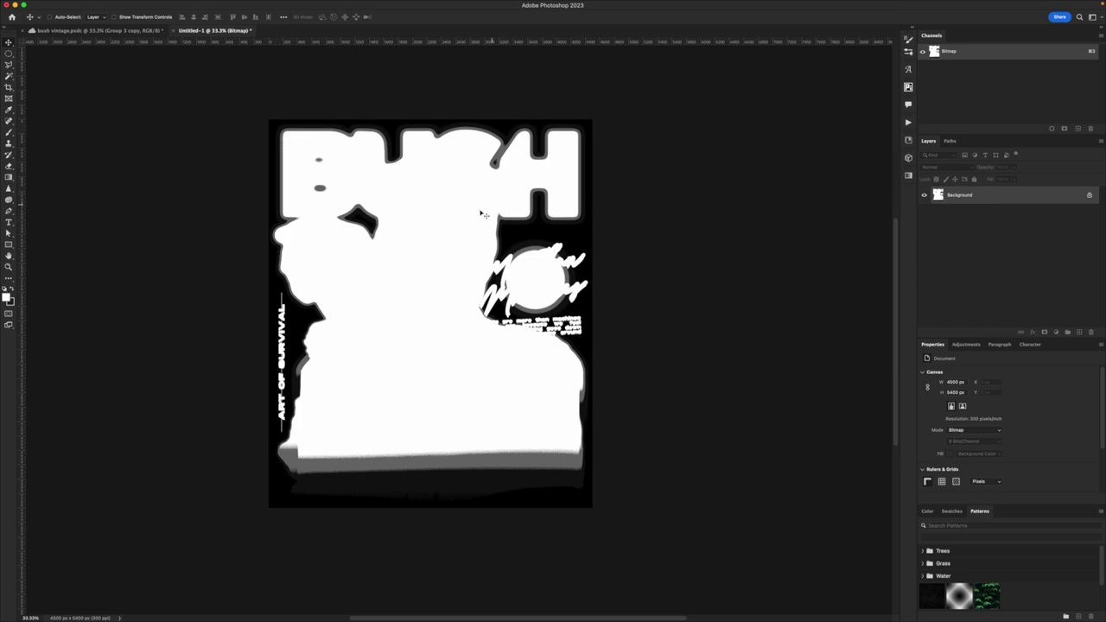
Examine the halftone dots along the logo, hand and script glow edges at close range and in the whole design
{"action": "key", "text": "z"}
{"action": "left_click_drag", "start_coordinate": [281, 175], "coordinate": [300, 174]}
{"action": "left_click", "coordinate": [299, 173], "text": "alt"}
{"action": "left_click", "coordinate": [299, 174], "text": "alt"}
{"action": "left_click", "coordinate": [300, 173], "text": "alt"}
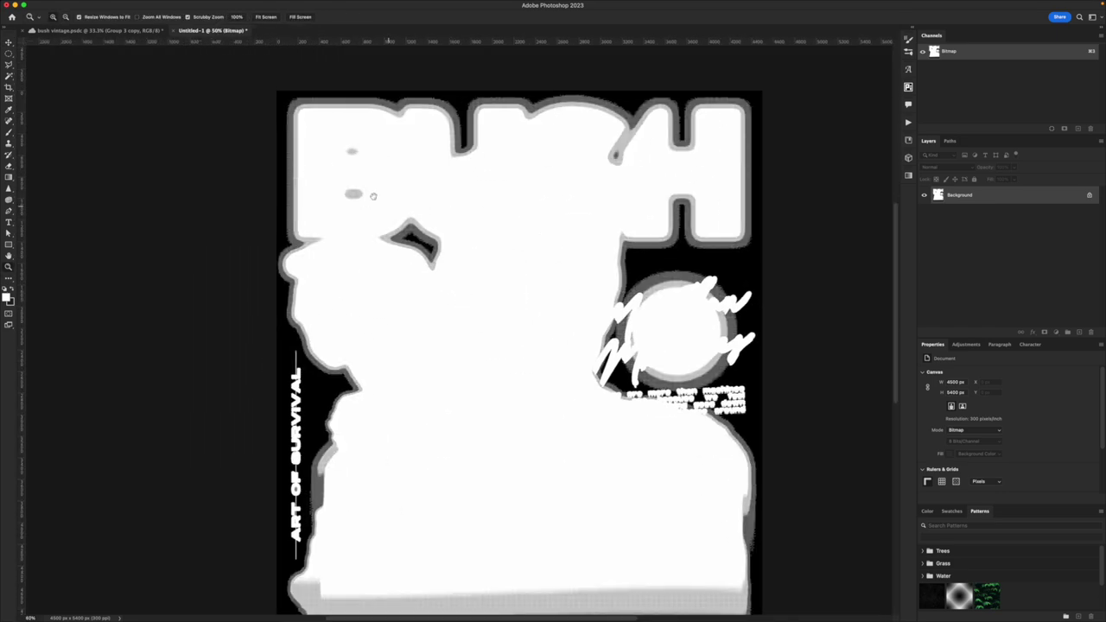
{"action": "left_click_drag", "start_coordinate": [390, 208], "coordinate": [308, 172]}
{"action": "key", "text": "super+equal"}
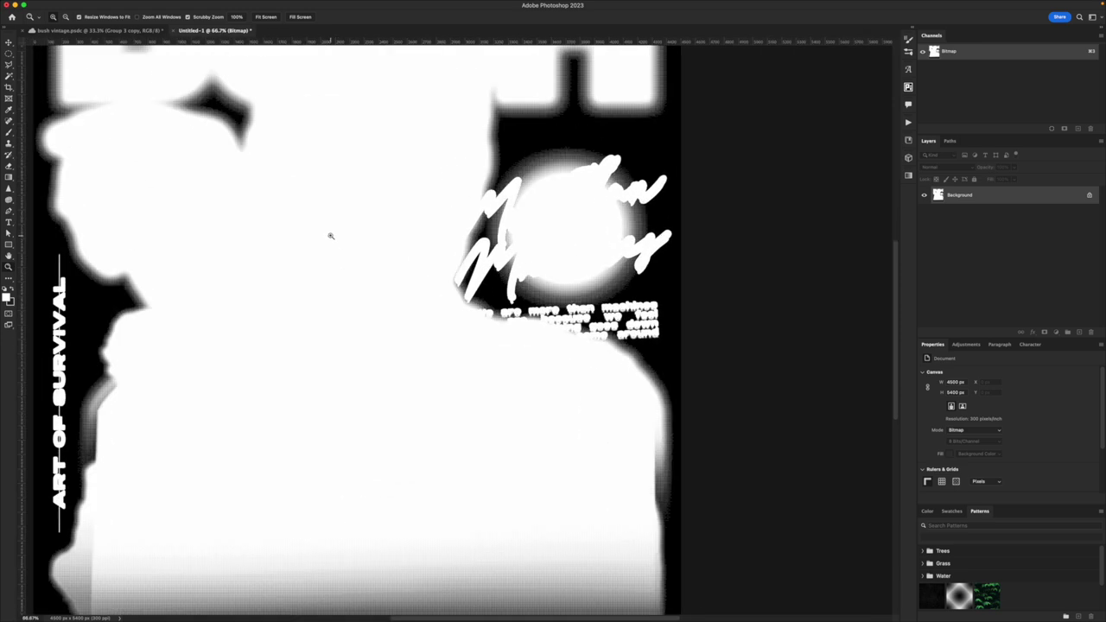
{"action": "left_click", "coordinate": [330, 235]}
{"action": "left_click_drag", "start_coordinate": [585, 164], "coordinate": [427, 407]}
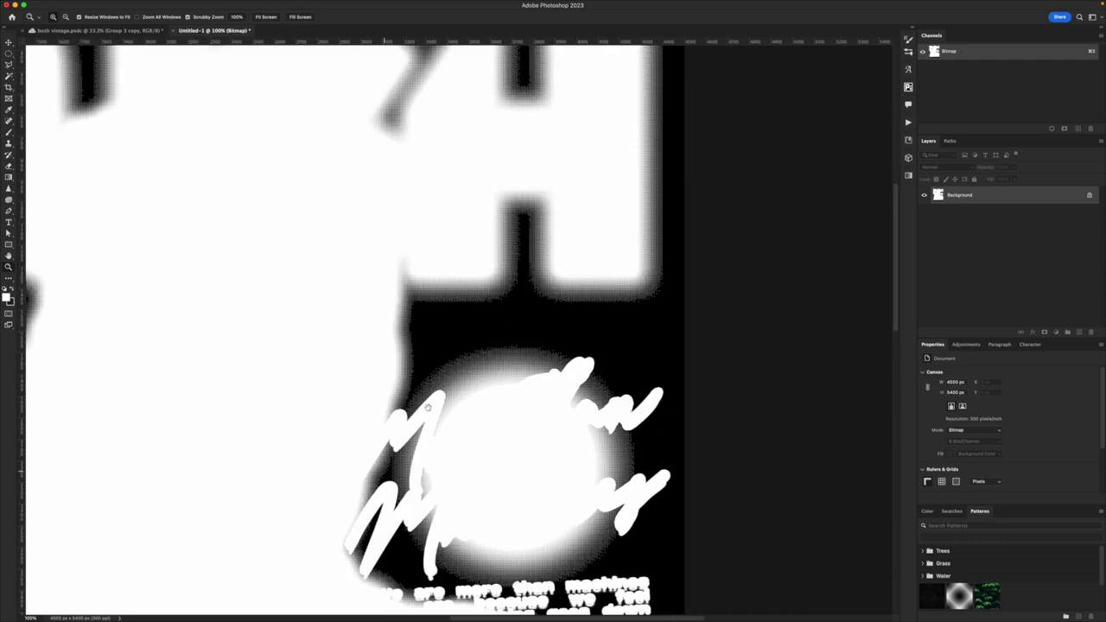
{"action": "left_click_drag", "start_coordinate": [346, 234], "coordinate": [587, 390]}
{"action": "left_click_drag", "start_coordinate": [307, 321], "coordinate": [578, 212]}
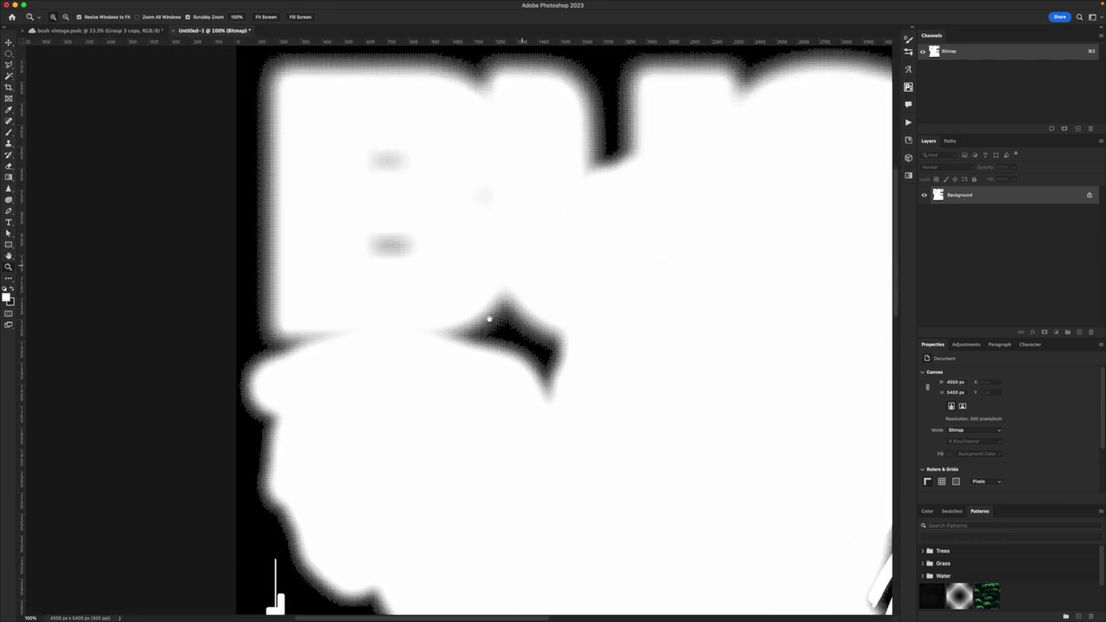
{"action": "left_click_drag", "start_coordinate": [535, 389], "coordinate": [389, 281]}
{"action": "left_click", "coordinate": [389, 282], "text": "alt"}
{"action": "left_click", "coordinate": [393, 281], "text": "alt"}
{"action": "left_click_drag", "start_coordinate": [485, 287], "coordinate": [432, 264]}
{"action": "left_click", "coordinate": [430, 239], "text": "alt"}
{"action": "left_click", "coordinate": [431, 264]}
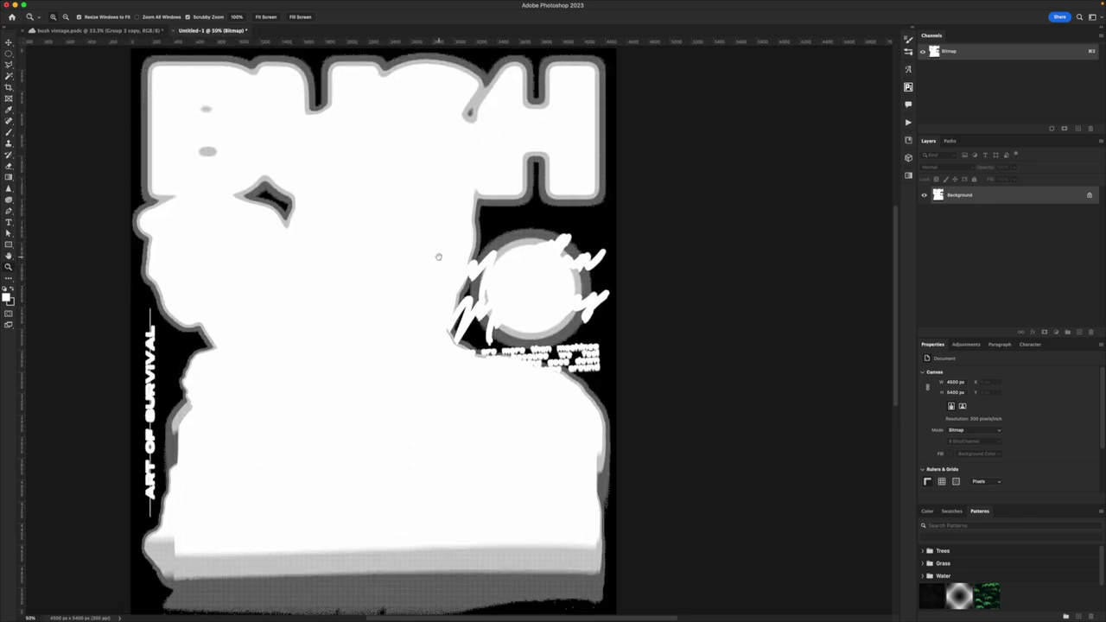
Undo the bitmap conversion and redo it with a halftone screen at angle 0 with Round shape, checking the dots up close
{"action": "key", "text": "super+z"}
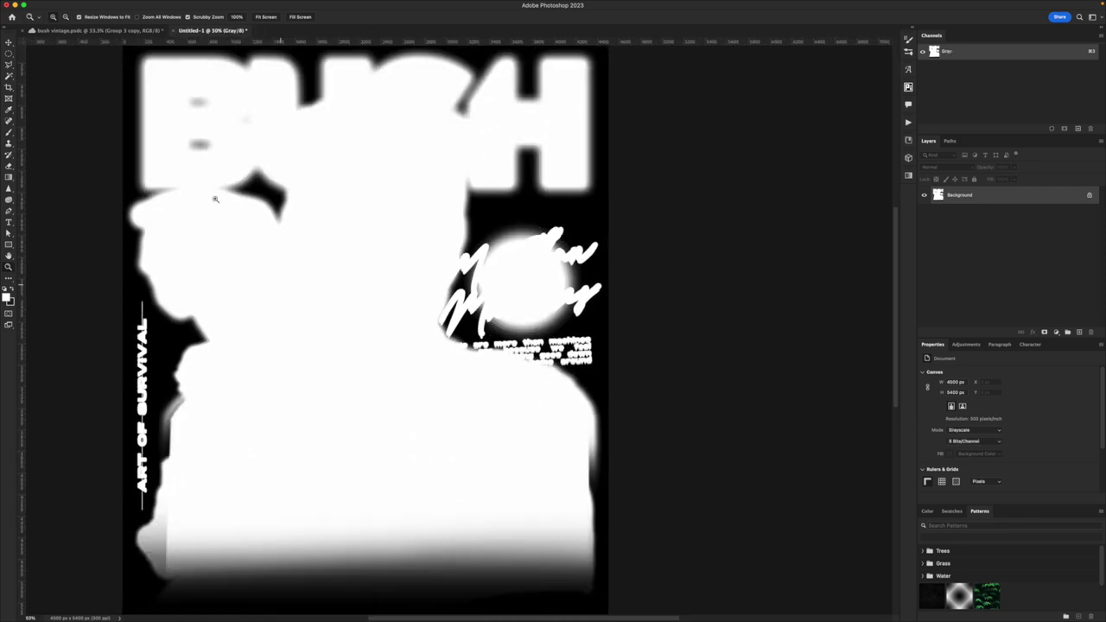
{"action": "left_click", "coordinate": [107, 5]}
{"action": "mouse_move", "coordinate": [109, 16]}
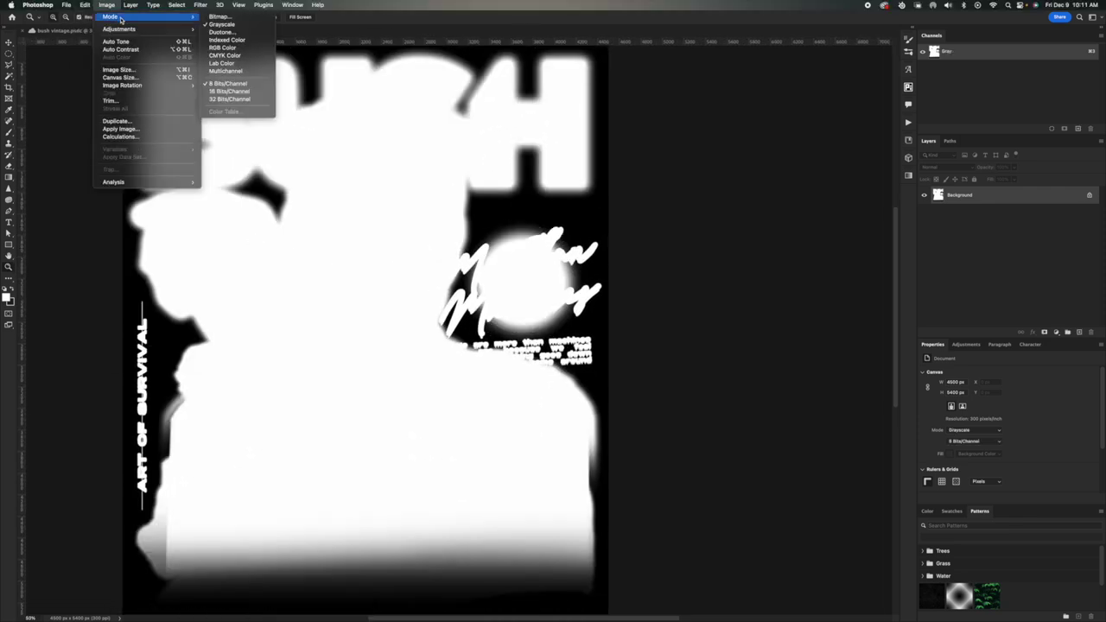
{"action": "left_click", "coordinate": [223, 17]}
{"action": "left_click", "coordinate": [299, 169]}
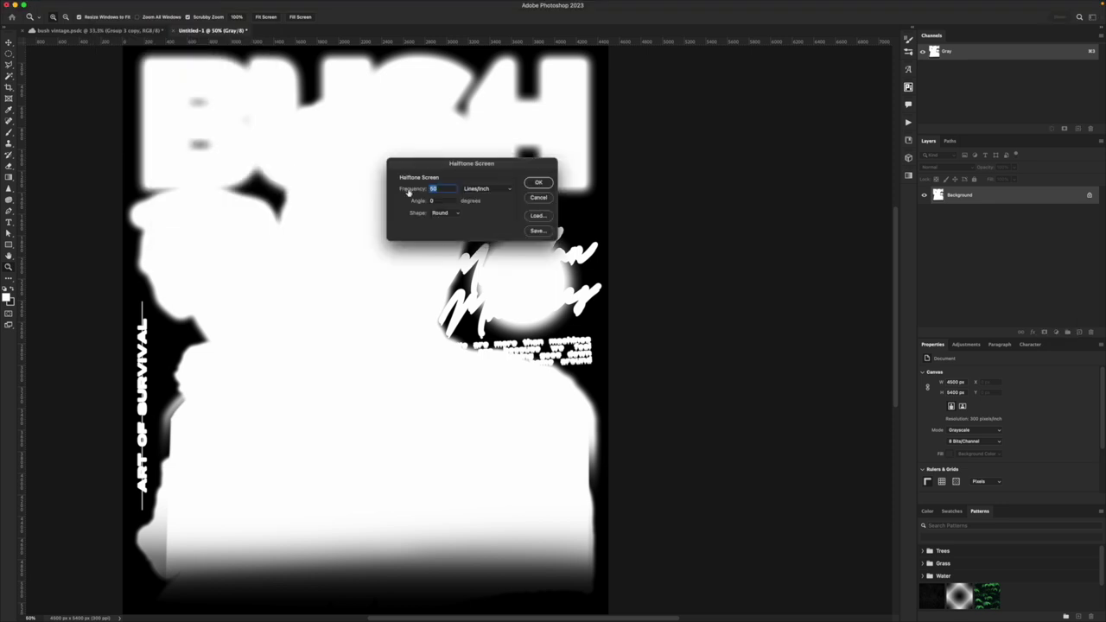
{"action": "left_click", "coordinate": [533, 182]}
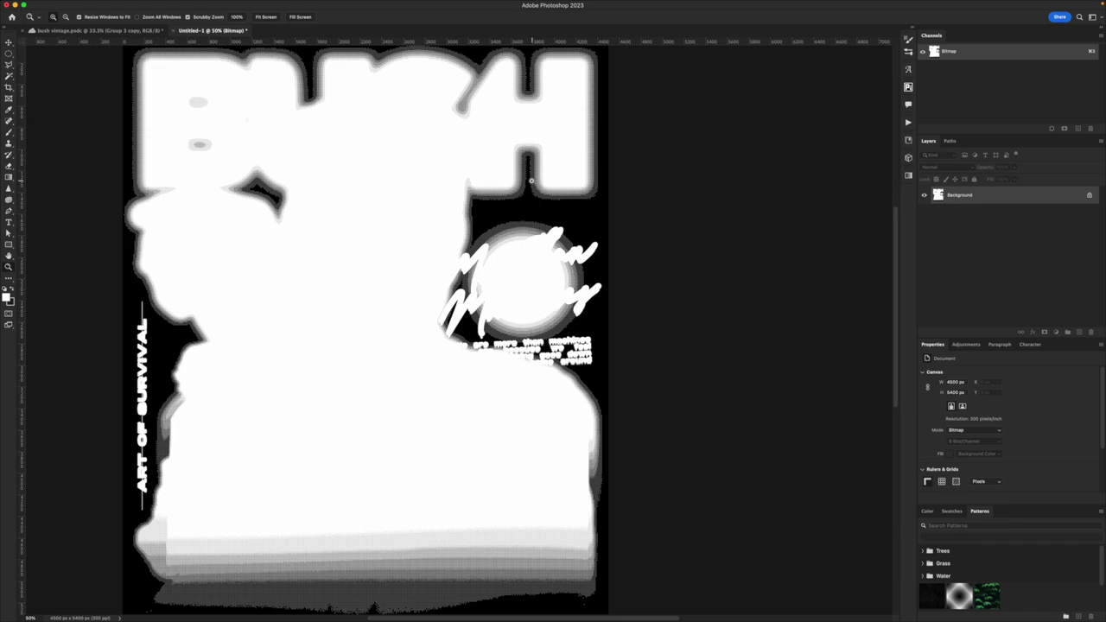
{"action": "left_click", "coordinate": [387, 233]}
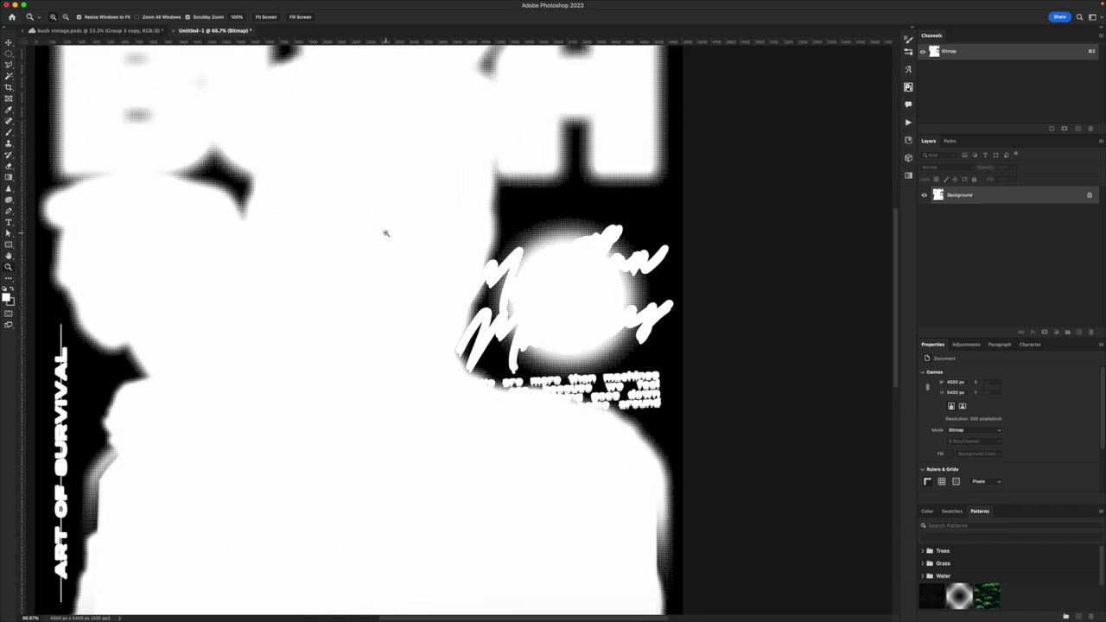
{"action": "left_click", "coordinate": [387, 233], "text": "alt"}
{"action": "left_click_drag", "start_coordinate": [387, 233], "coordinate": [389, 255]}
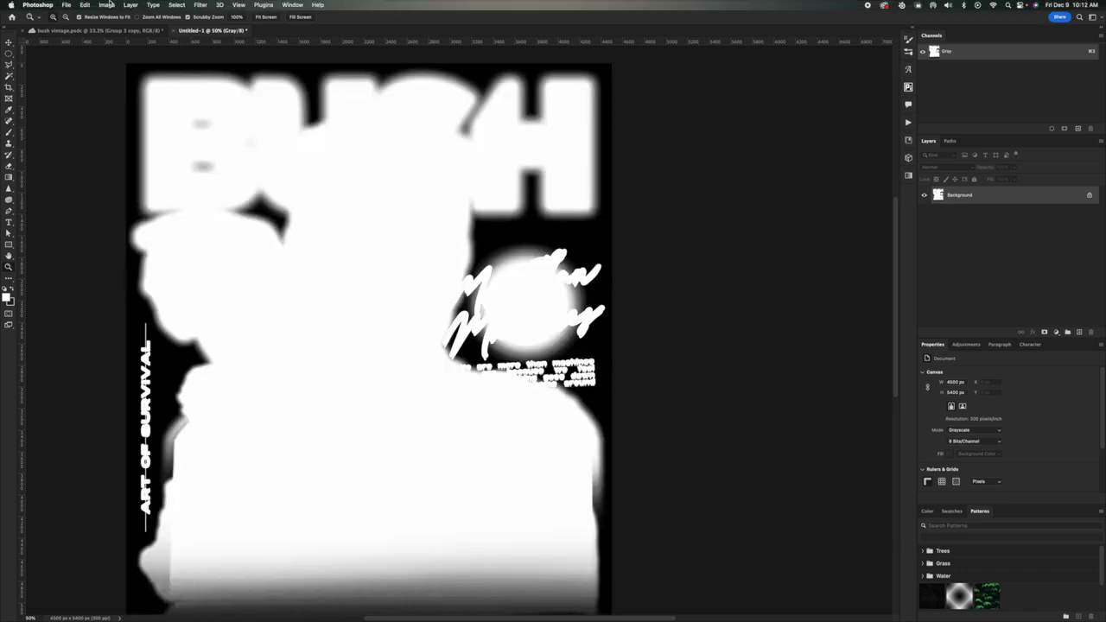
Convert the grayscale halftone silhouette document to RGB Color
{"action": "left_click", "coordinate": [110, 4]}
{"action": "mouse_move", "coordinate": [147, 16]}
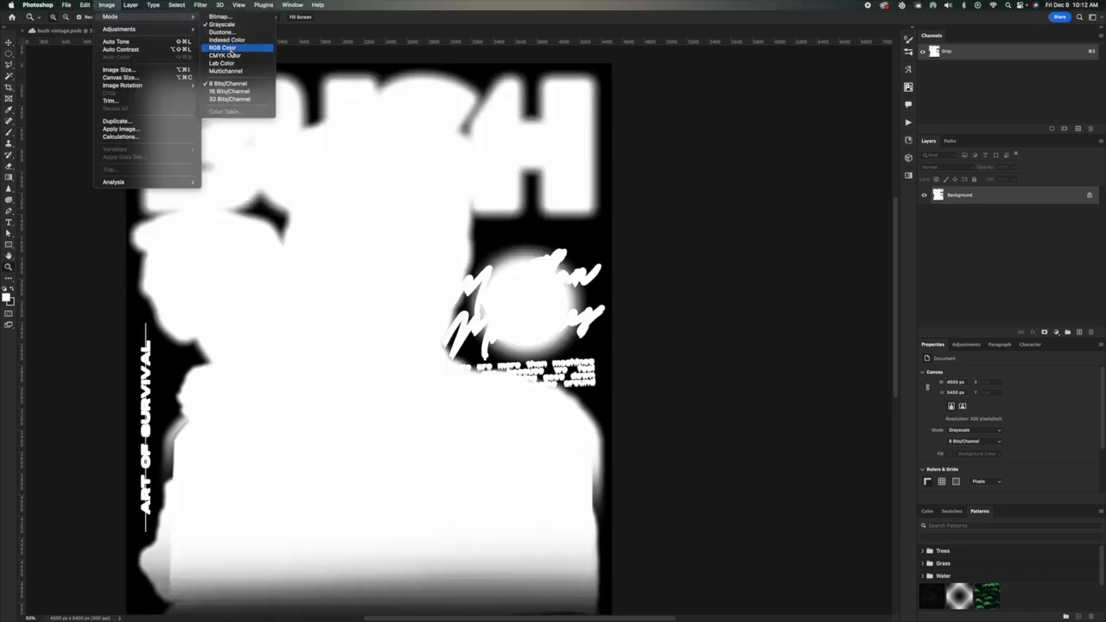
{"action": "left_click", "coordinate": [223, 48]}
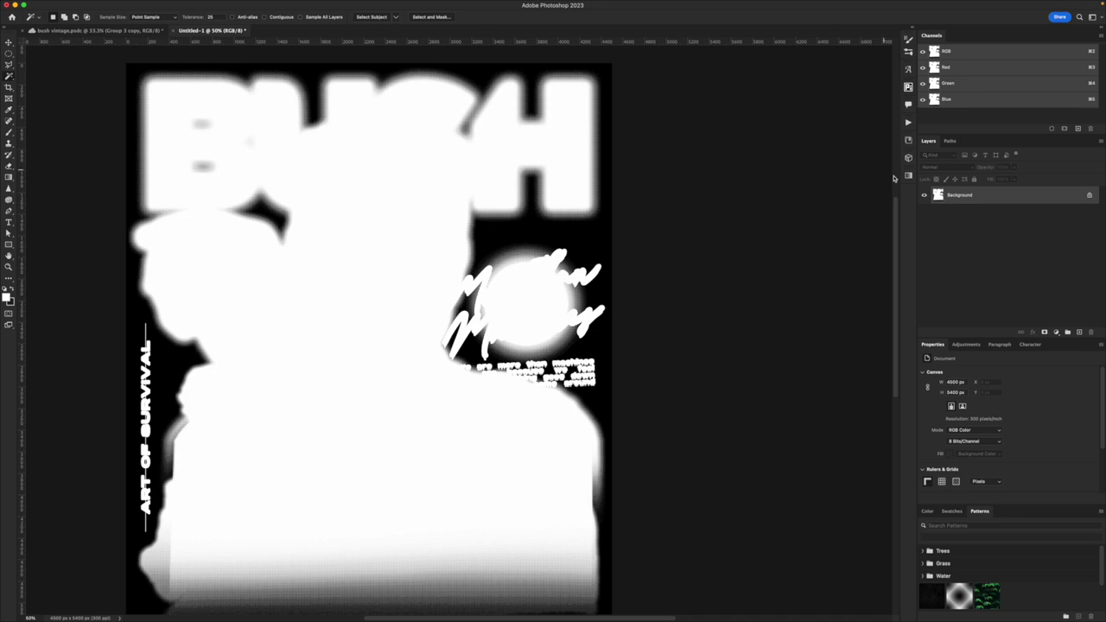
Unlock the silhouette's background layer and delete all black areas from it, leaving only the white halftone
{"action": "double_click", "coordinate": [1009, 198]}
{"action": "left_click", "coordinate": [600, 244]}
{"action": "left_click", "coordinate": [553, 242]}
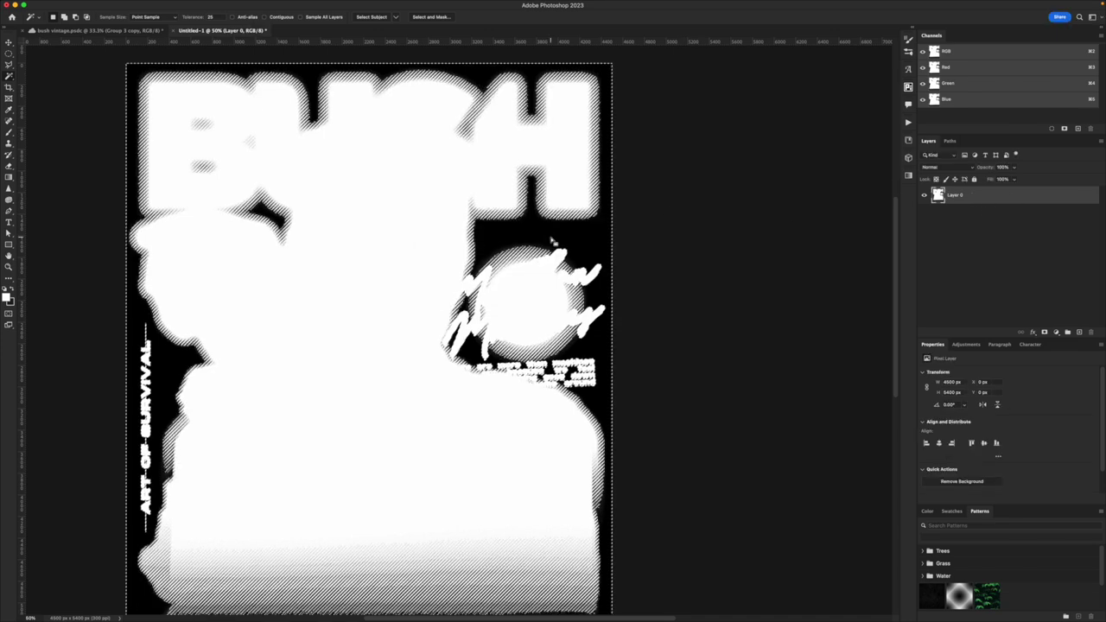
{"action": "key", "text": "Delete"}
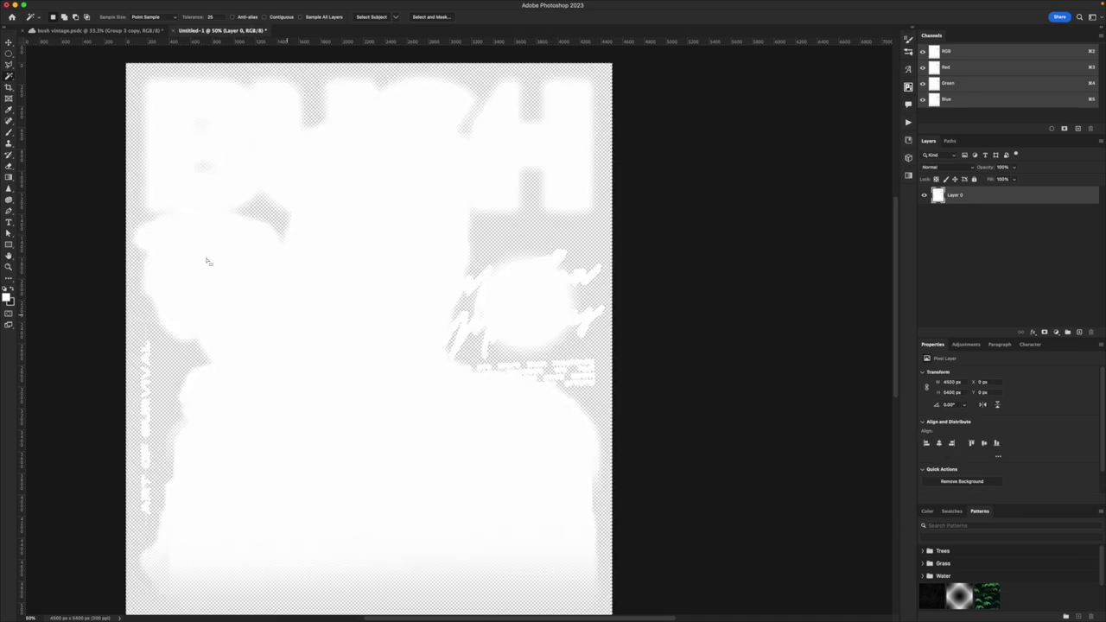
Copy the white halftone silhouette into the bush vintage document in place of Group 3 copy and rename its layer "bg halftone"
{"action": "left_click", "coordinate": [87, 4]}
{"action": "left_click", "coordinate": [112, 73]}
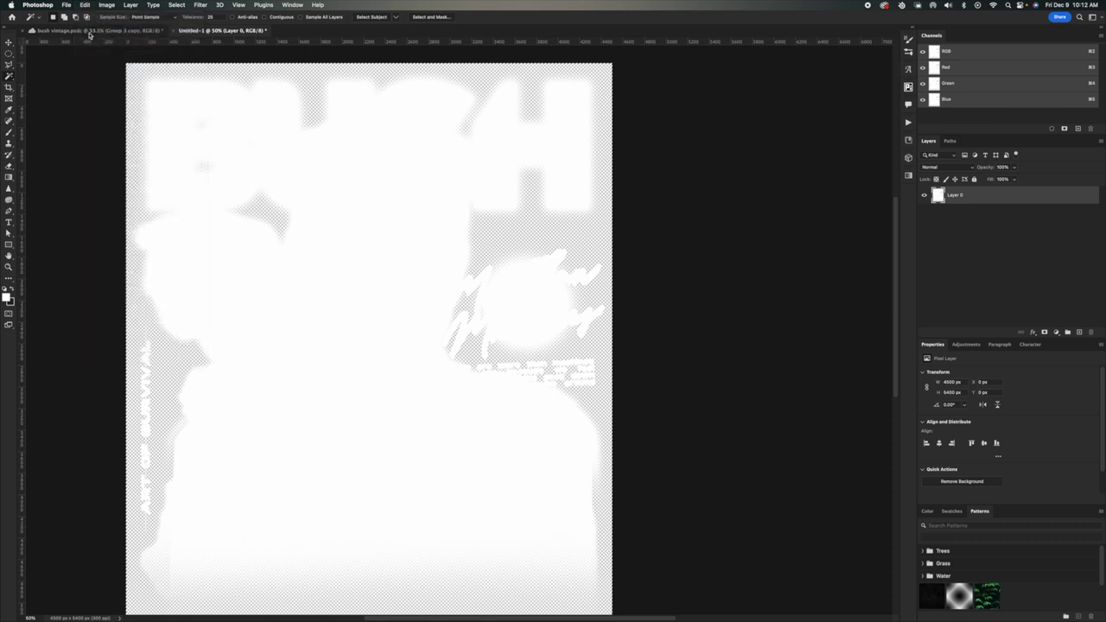
{"action": "left_click", "coordinate": [89, 31]}
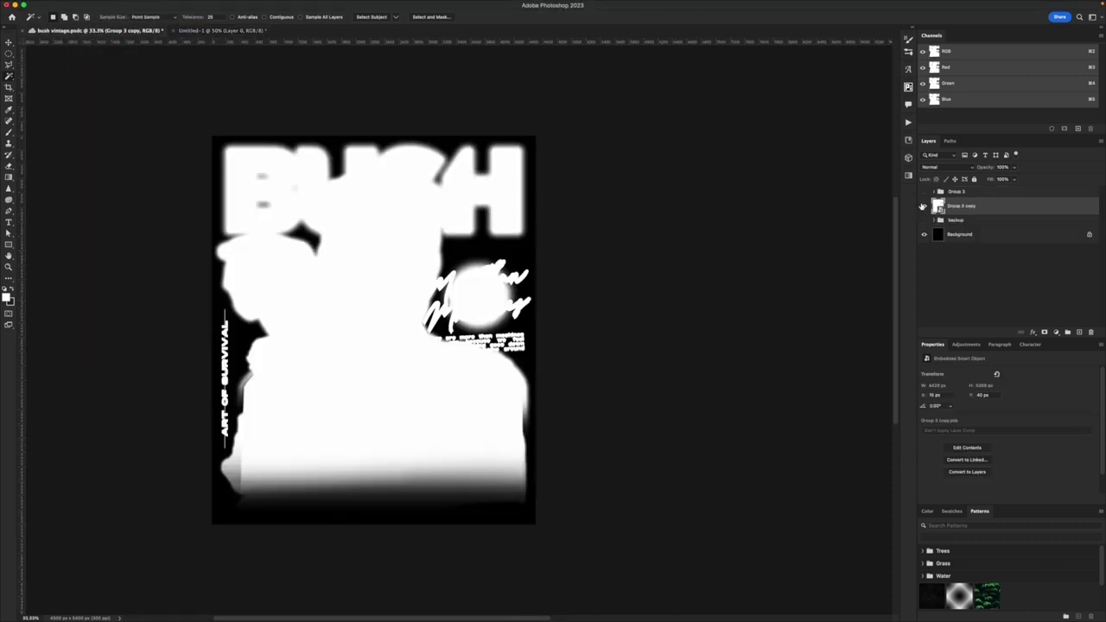
{"action": "key", "text": "super+v"}
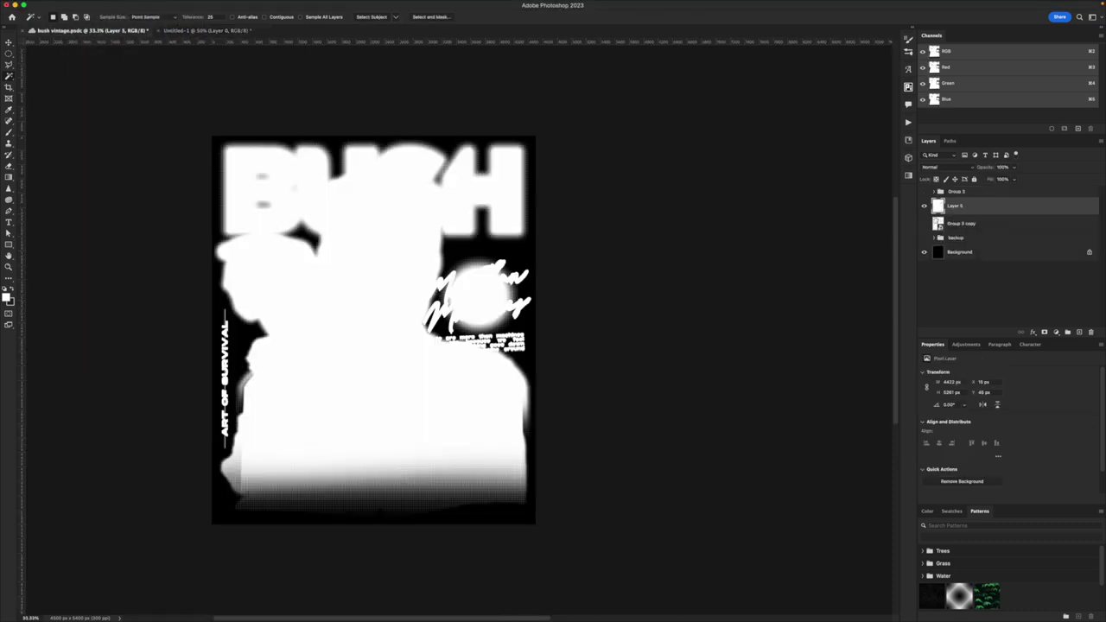
{"action": "double_click", "coordinate": [955, 206]}
{"action": "type", "text": "bg halftone"}
{"action": "key", "text": "Return"}
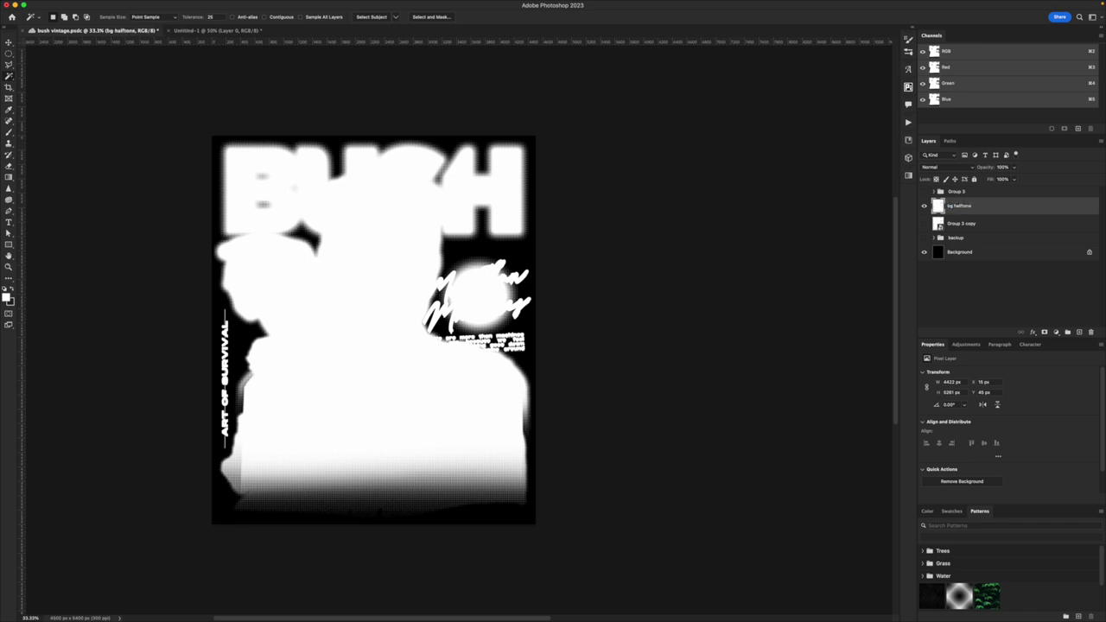
Show Group 3 instead of bg halftone and brighten the poster with a Levels adjustment above it at midtone 3.08
{"action": "left_click", "coordinate": [923, 206]}
{"action": "left_click", "coordinate": [924, 191]}
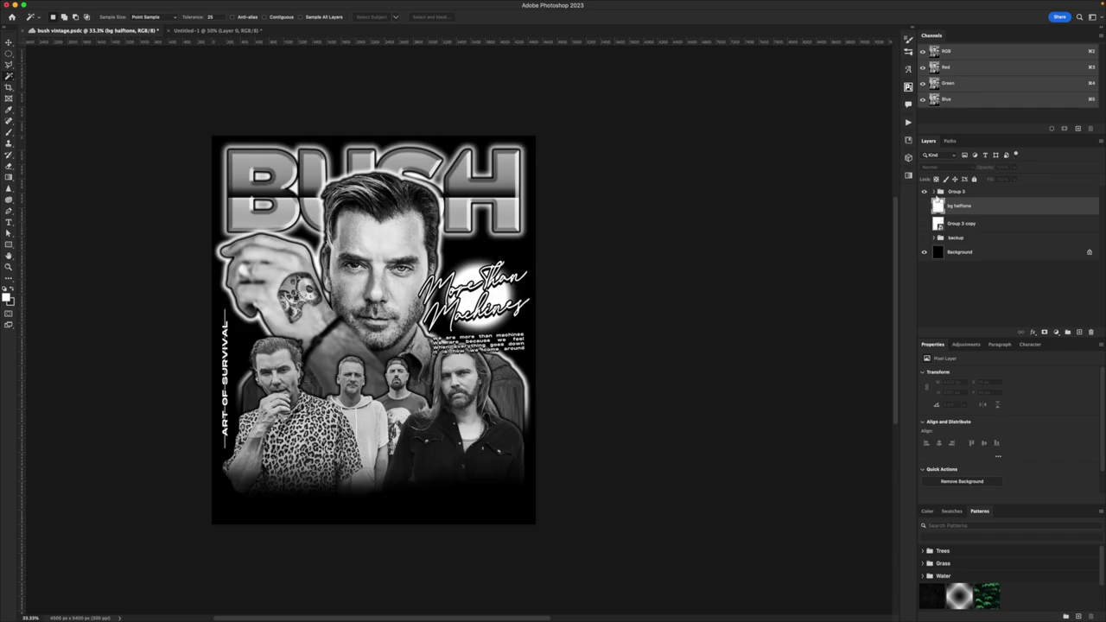
{"action": "left_click", "coordinate": [957, 192]}
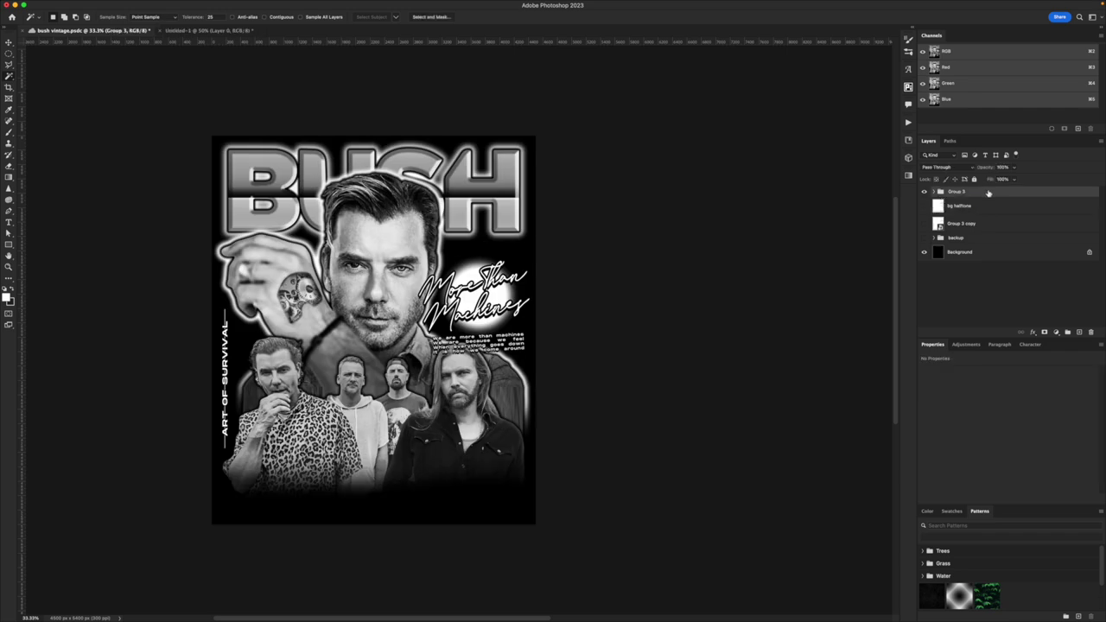
{"action": "left_click", "coordinate": [1056, 331]}
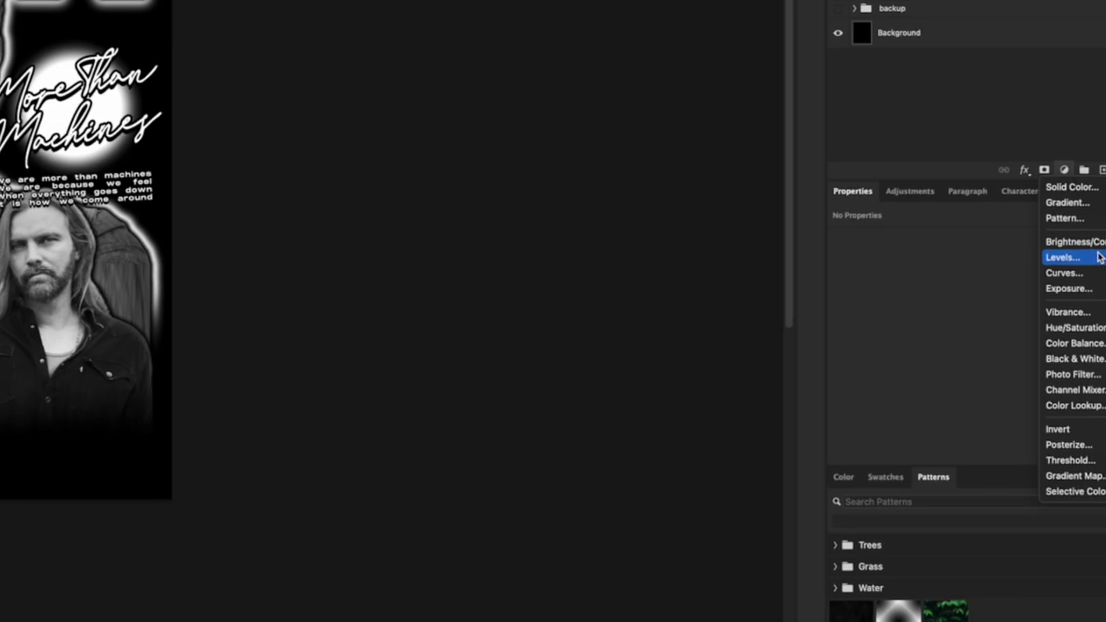
{"action": "left_click", "coordinate": [1099, 257]}
{"action": "left_click_drag", "start_coordinate": [994, 350], "coordinate": [922, 355]}
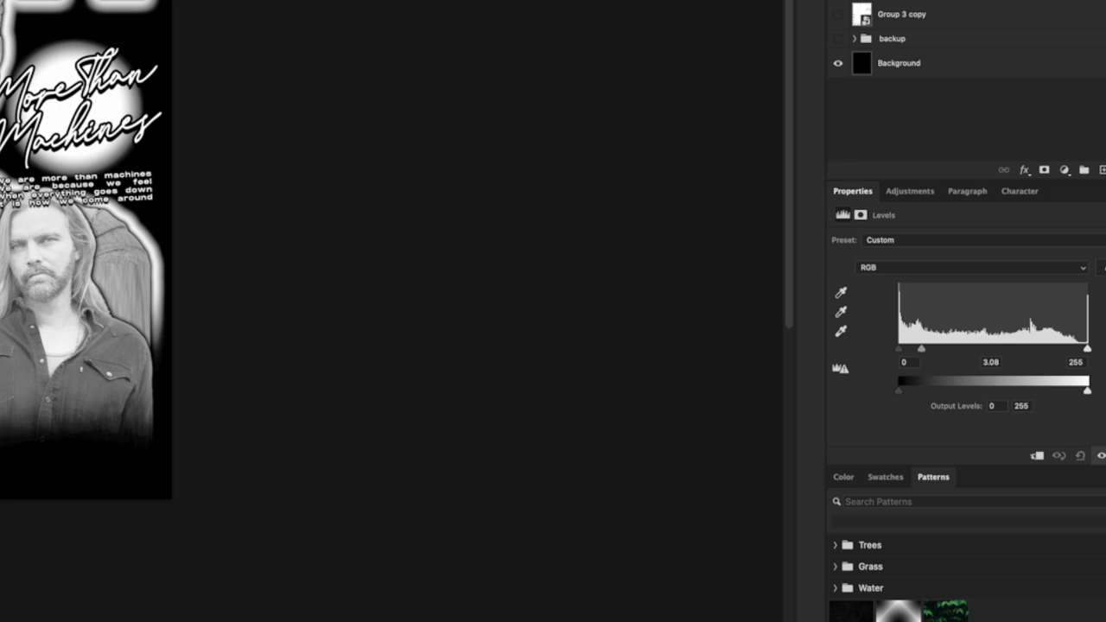
Copy the whole brightened poster into Untitled-1 and convert that document to grayscale with its layers merged
{"action": "key", "text": "ctrl+a"}
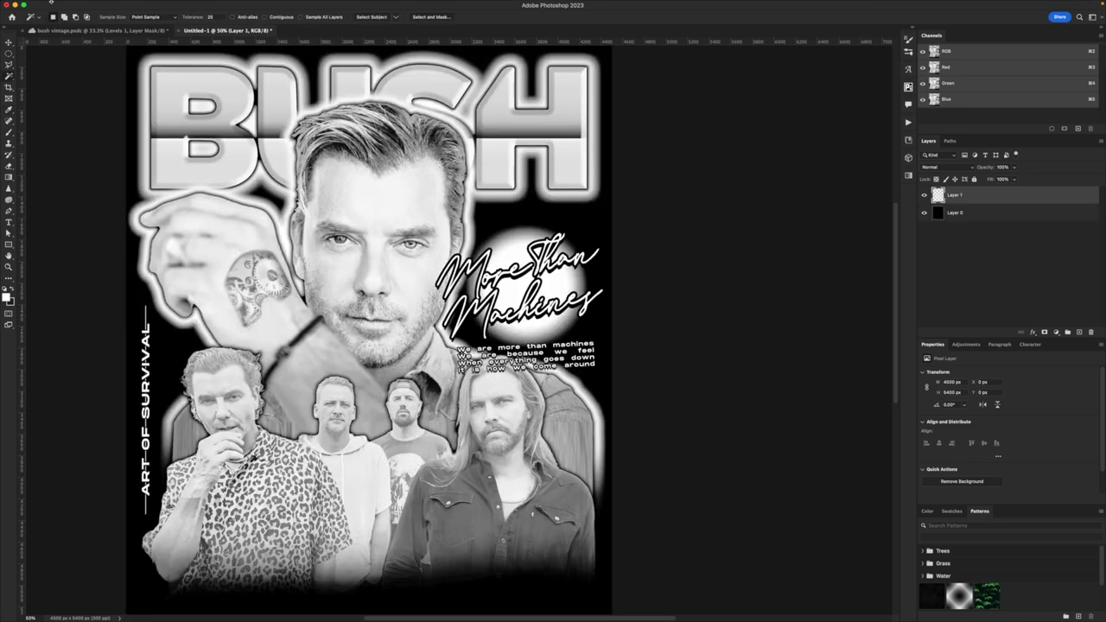
{"action": "left_click", "coordinate": [101, 4]}
{"action": "mouse_move", "coordinate": [109, 16]}
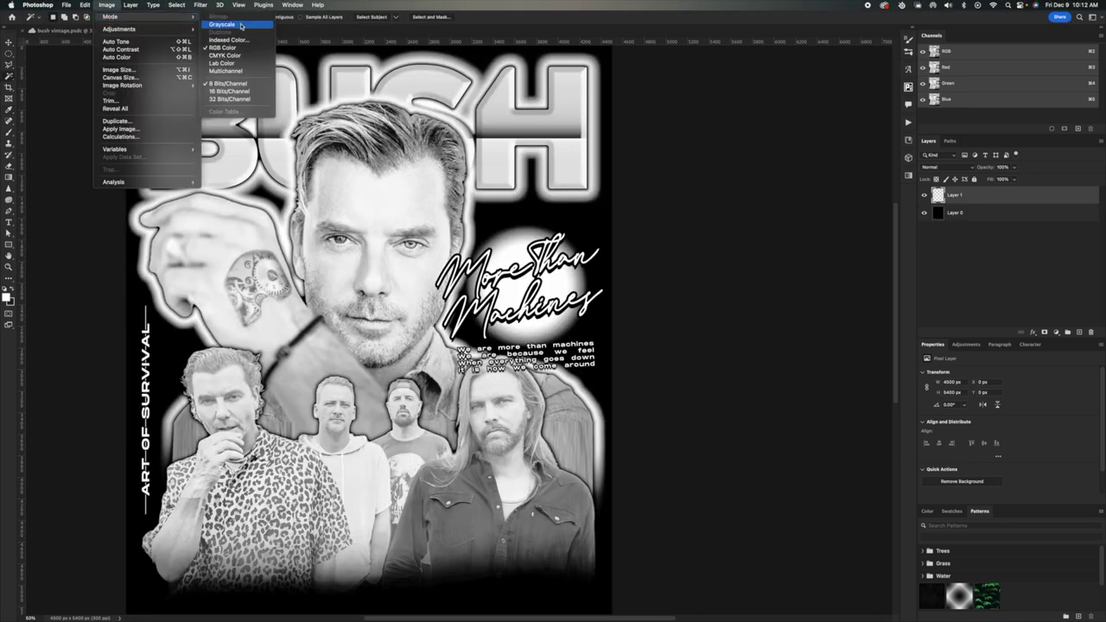
{"action": "left_click", "coordinate": [241, 26]}
{"action": "left_click", "coordinate": [555, 202]}
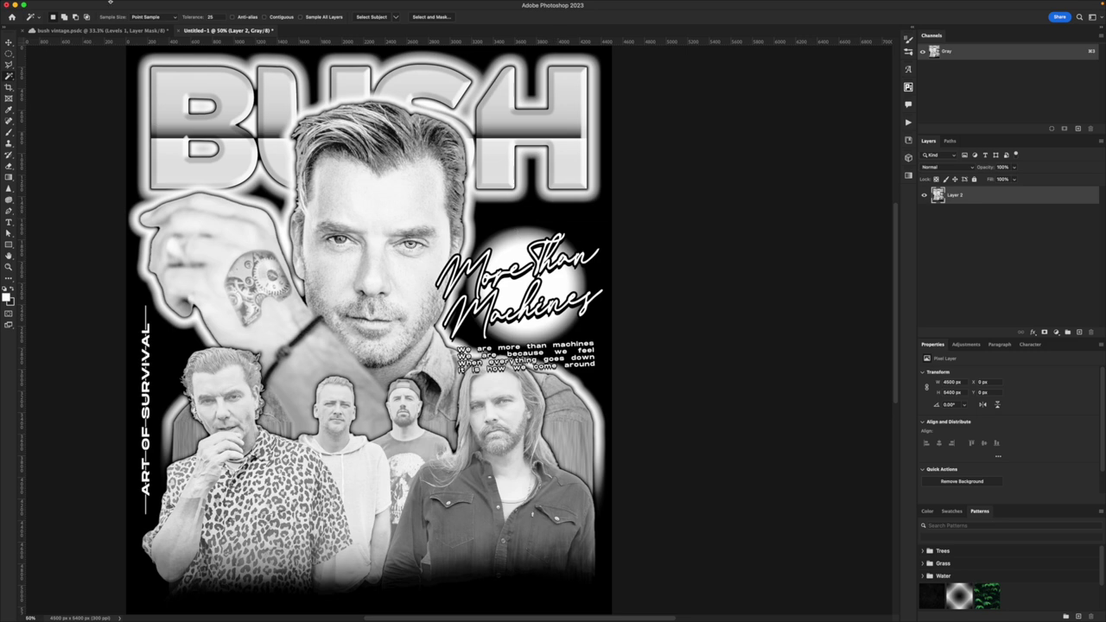
Flatten the grayscale poster and convert it to a 300 pixels/inch bitmap using the Halftone Screen method
{"action": "left_click", "coordinate": [110, 3]}
{"action": "mouse_move", "coordinate": [121, 15]}
{"action": "left_click", "coordinate": [223, 19]}
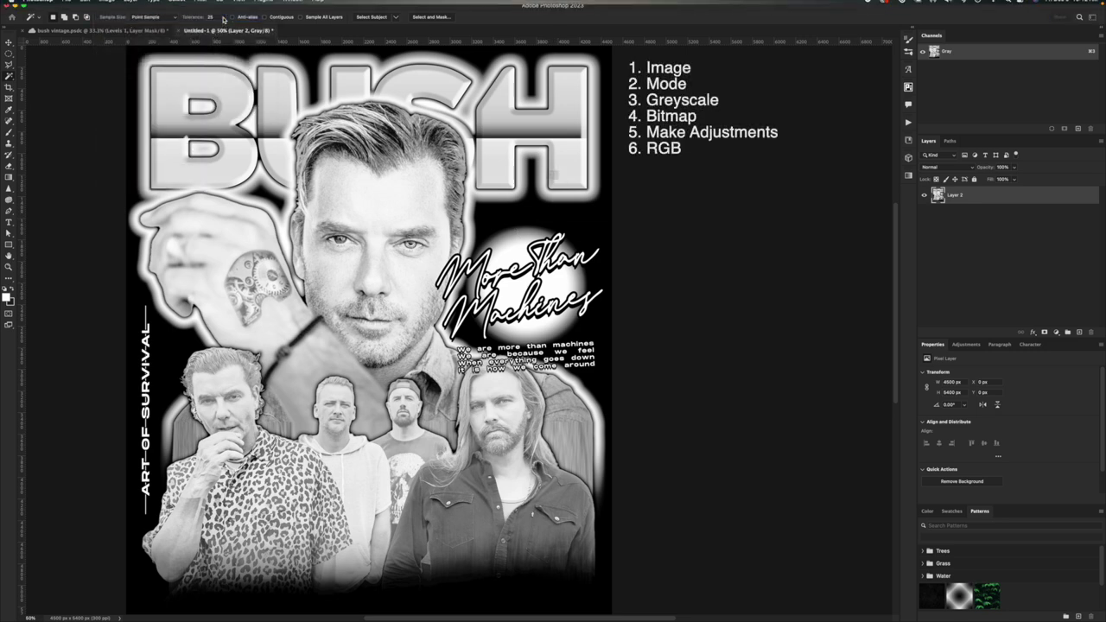
{"action": "left_click", "coordinate": [574, 201]}
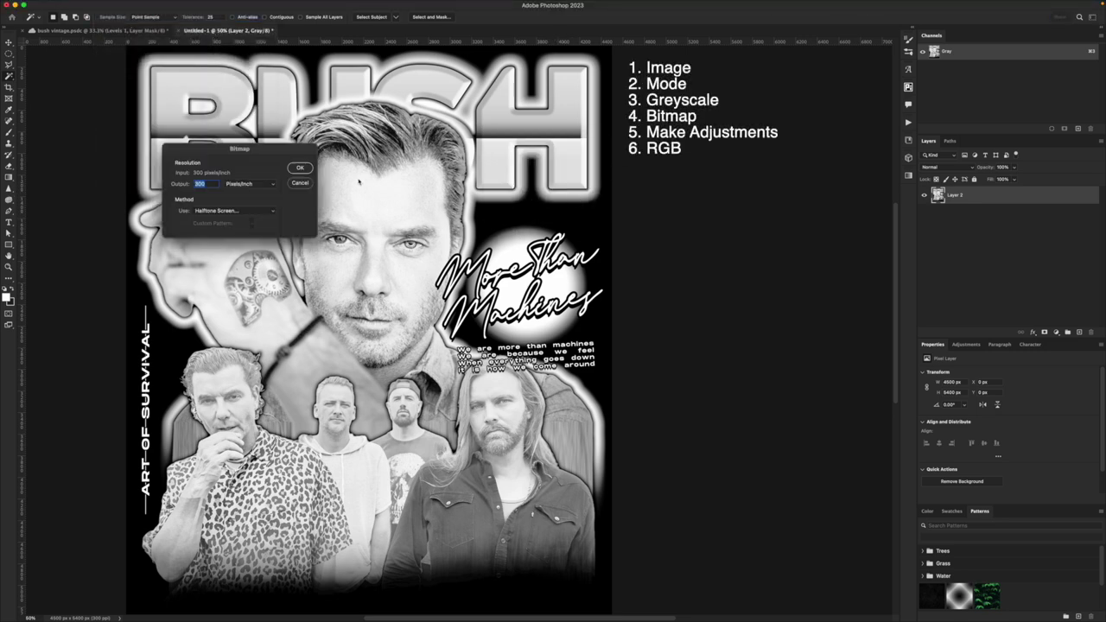
{"action": "left_click", "coordinate": [300, 168]}
{"action": "left_click", "coordinate": [539, 183]}
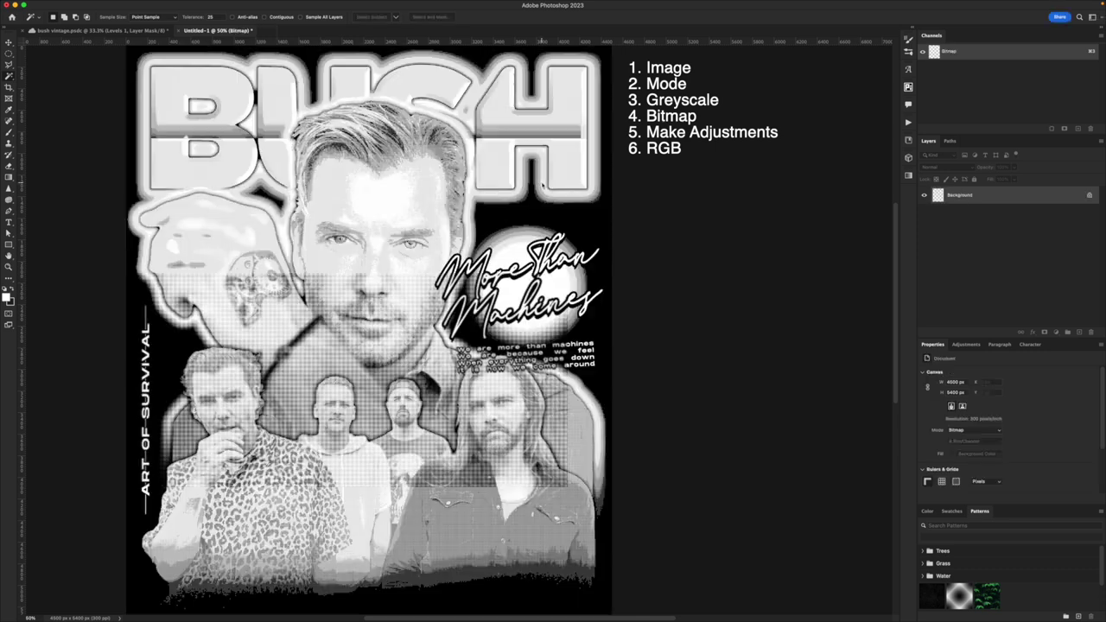
Convert the halftone poster bitmap back to grayscale at size ratio 1 and on to RGB Color
{"action": "left_click", "coordinate": [106, 5]}
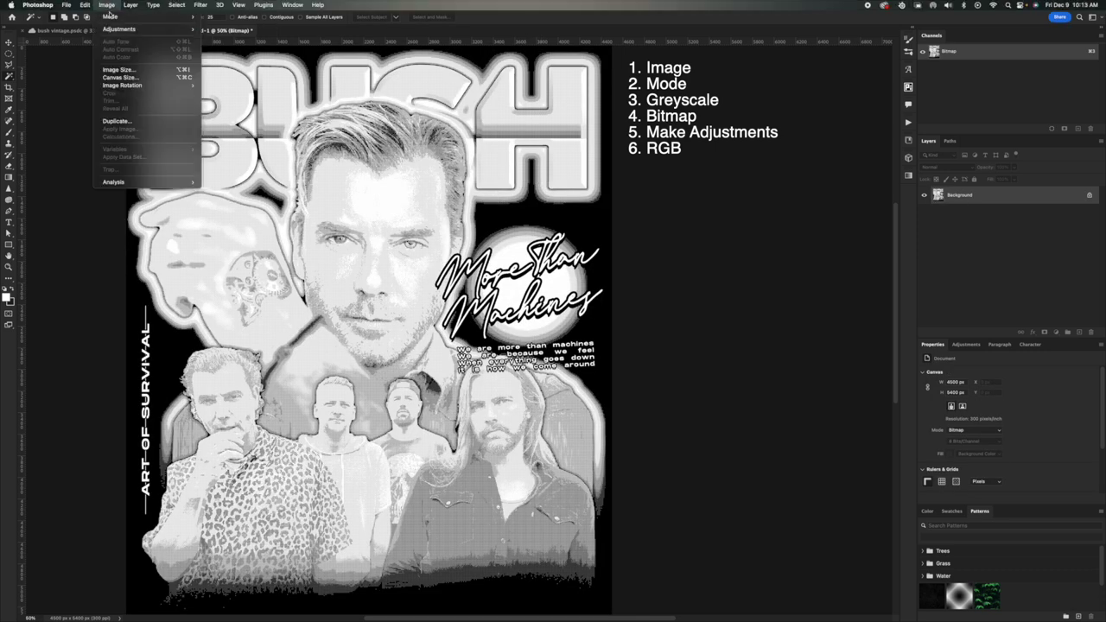
{"action": "mouse_move", "coordinate": [112, 16]}
{"action": "left_click", "coordinate": [218, 25]}
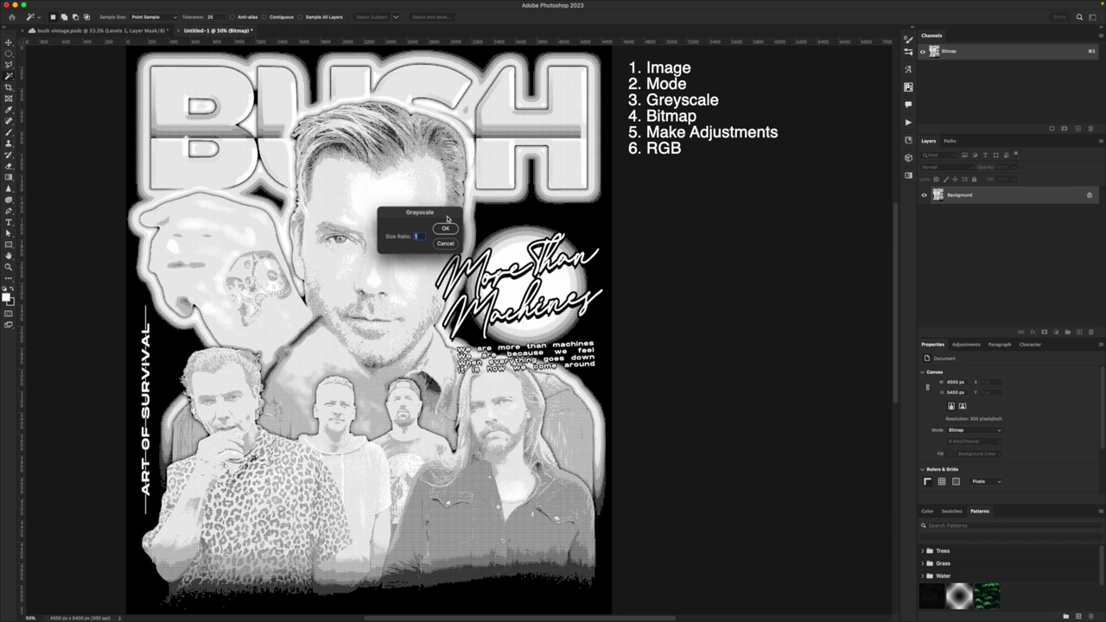
{"action": "left_click", "coordinate": [450, 230]}
{"action": "left_click", "coordinate": [106, 4]}
{"action": "mouse_move", "coordinate": [112, 16]}
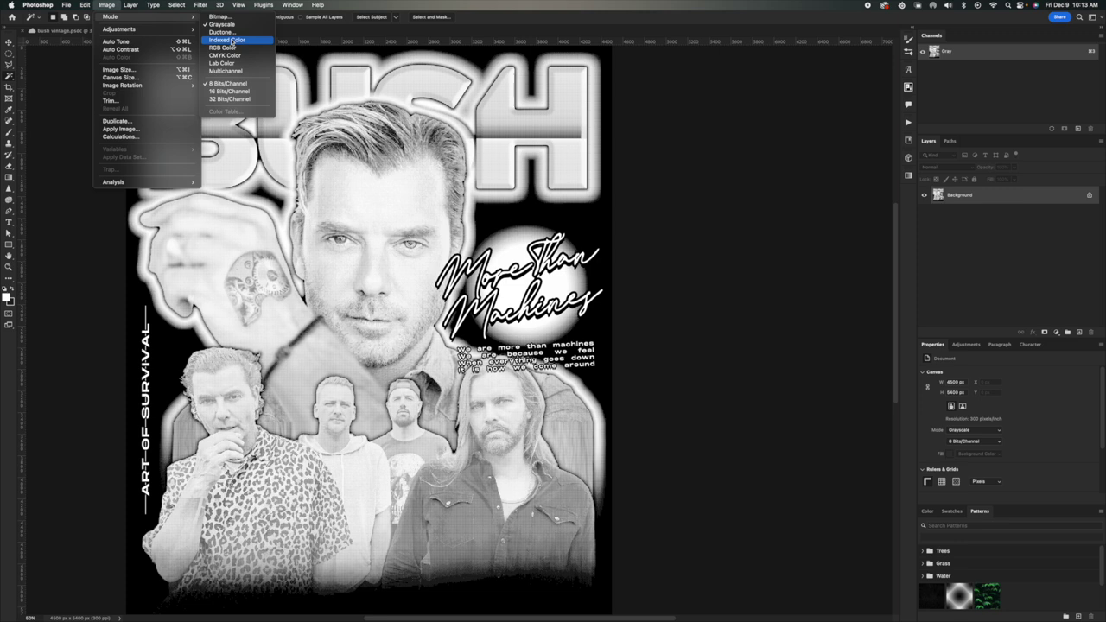
{"action": "left_click", "coordinate": [223, 47]}
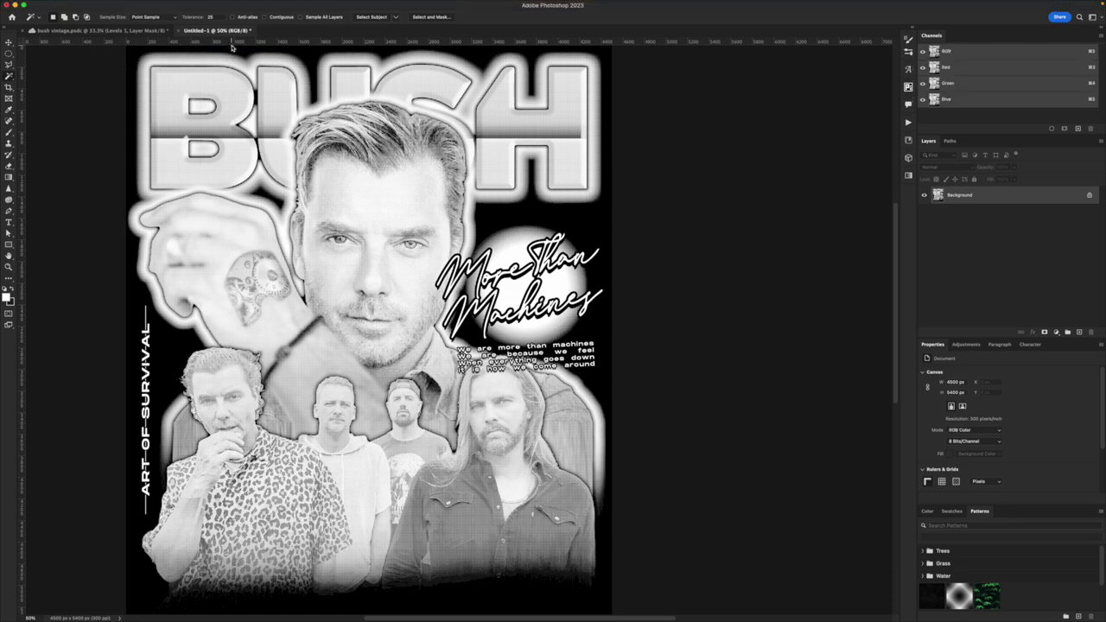
Clear the black areas from the halftone poster after unlocking its background layer, and copy the remaining white artwork
{"action": "double_click", "coordinate": [1007, 200]}
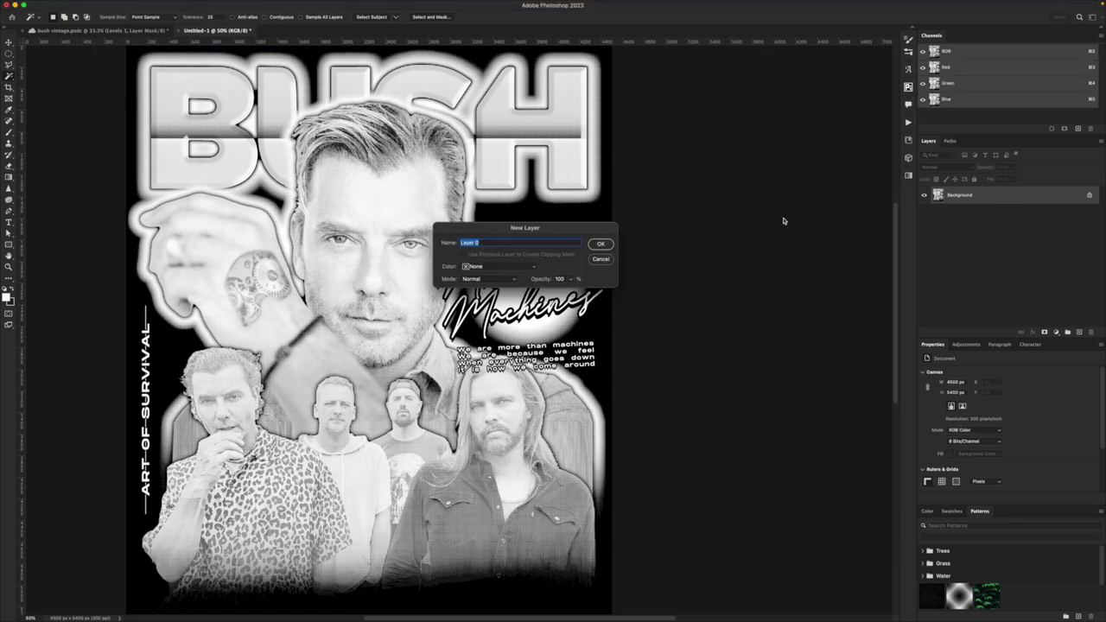
{"action": "left_click", "coordinate": [600, 246]}
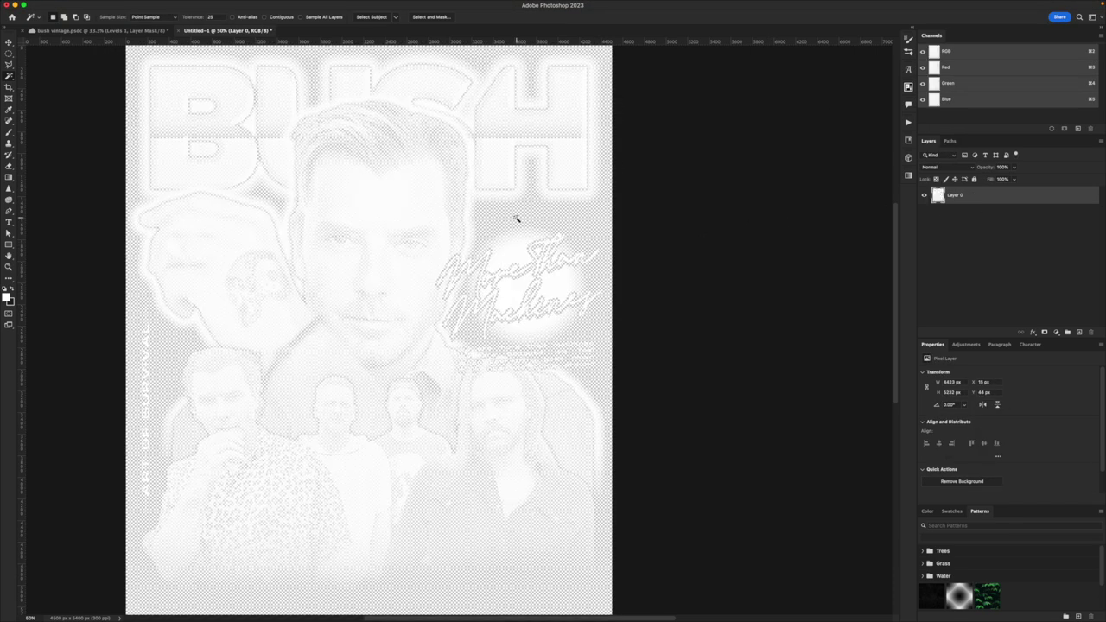
{"action": "left_click", "coordinate": [86, 3]}
{"action": "left_click", "coordinate": [95, 73]}
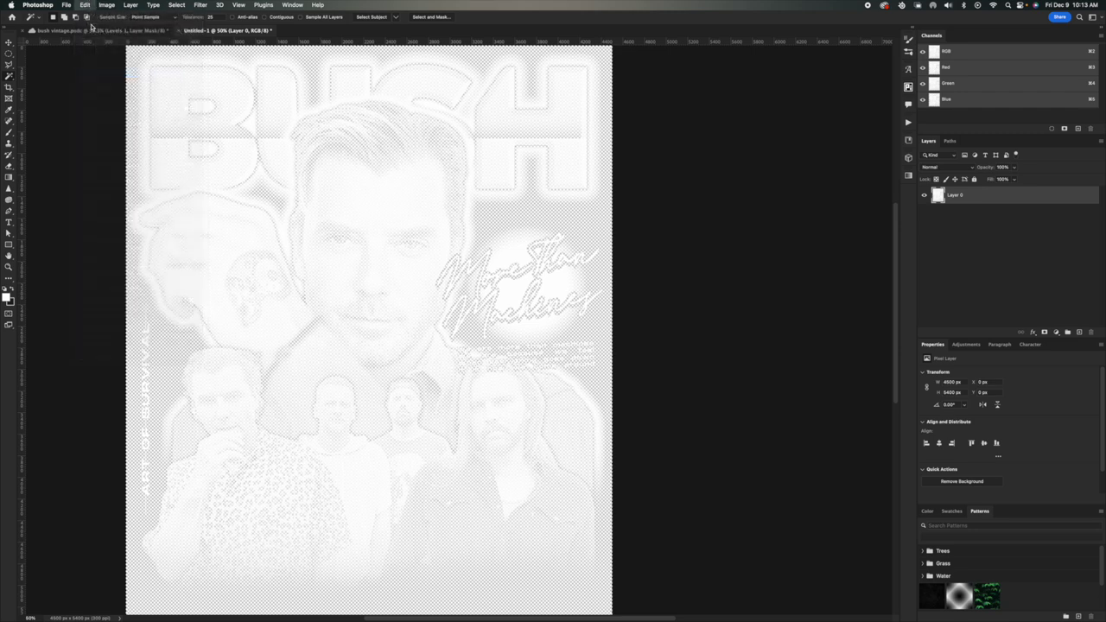
Paste the halftone poster above bg halftone in the bush vintage document, hiding Levels 1, Group 3 and bg halftone
{"action": "left_click_drag", "start_coordinate": [91, 30], "coordinate": [170, 32]}
{"action": "key", "text": "ctrl+d"}
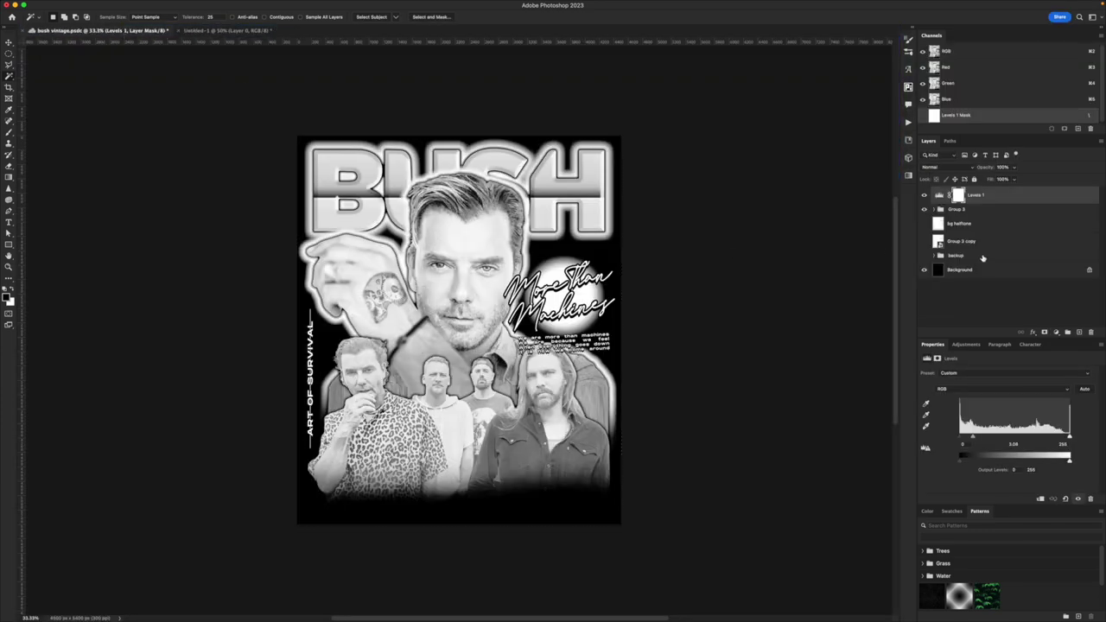
{"action": "left_click", "coordinate": [923, 209]}
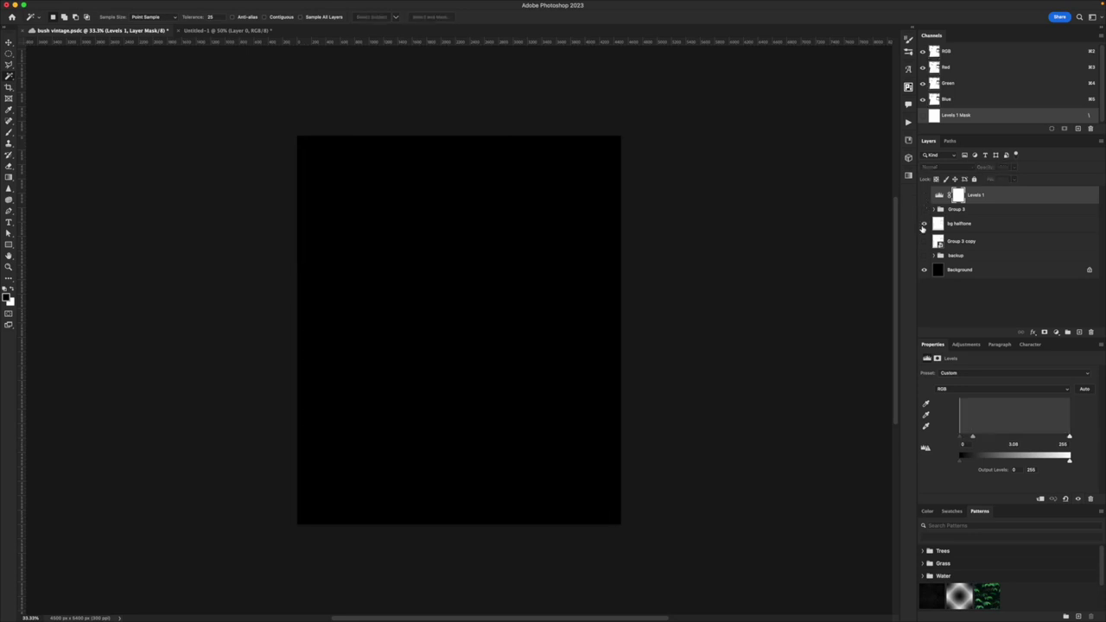
{"action": "left_click", "coordinate": [924, 228]}
{"action": "left_click", "coordinate": [965, 226]}
{"action": "key", "text": "super+v"}
{"action": "left_click", "coordinate": [924, 242]}
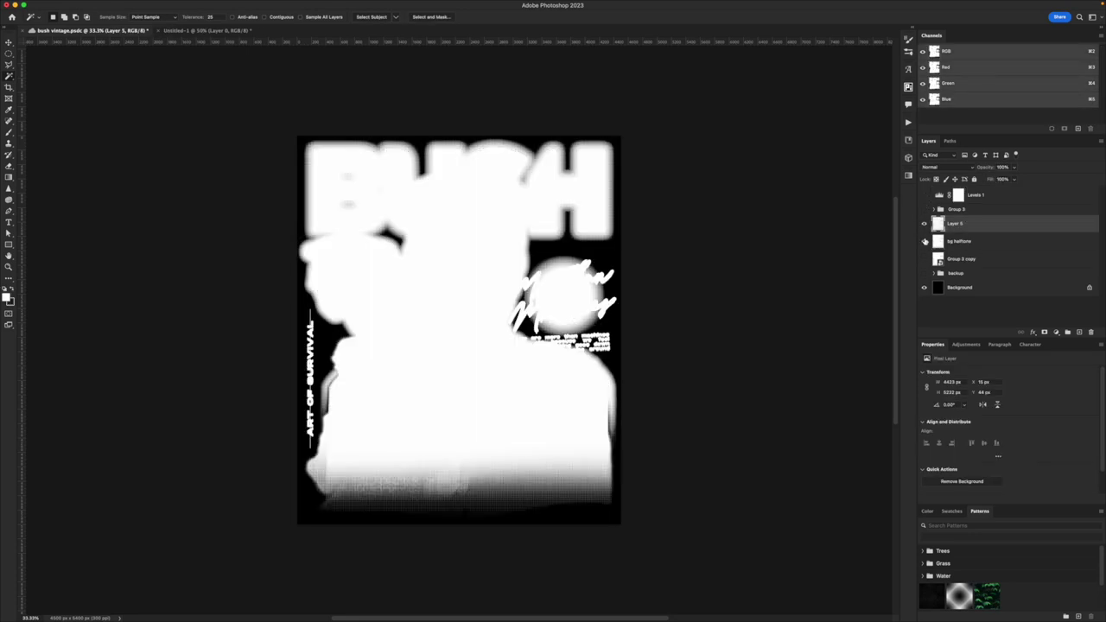
{"action": "left_click", "coordinate": [925, 241]}
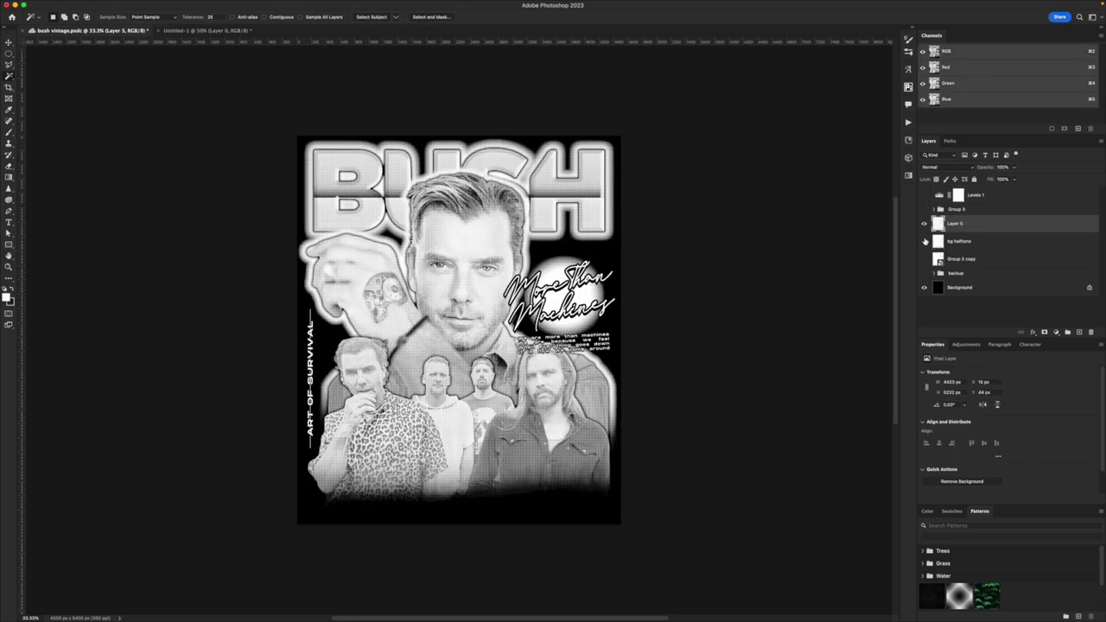
Show bg halftone beneath Layer 5 and give it a dark teal Color Overlay, 0d4354
{"action": "left_click", "coordinate": [924, 242]}
{"action": "left_click", "coordinate": [970, 244]}
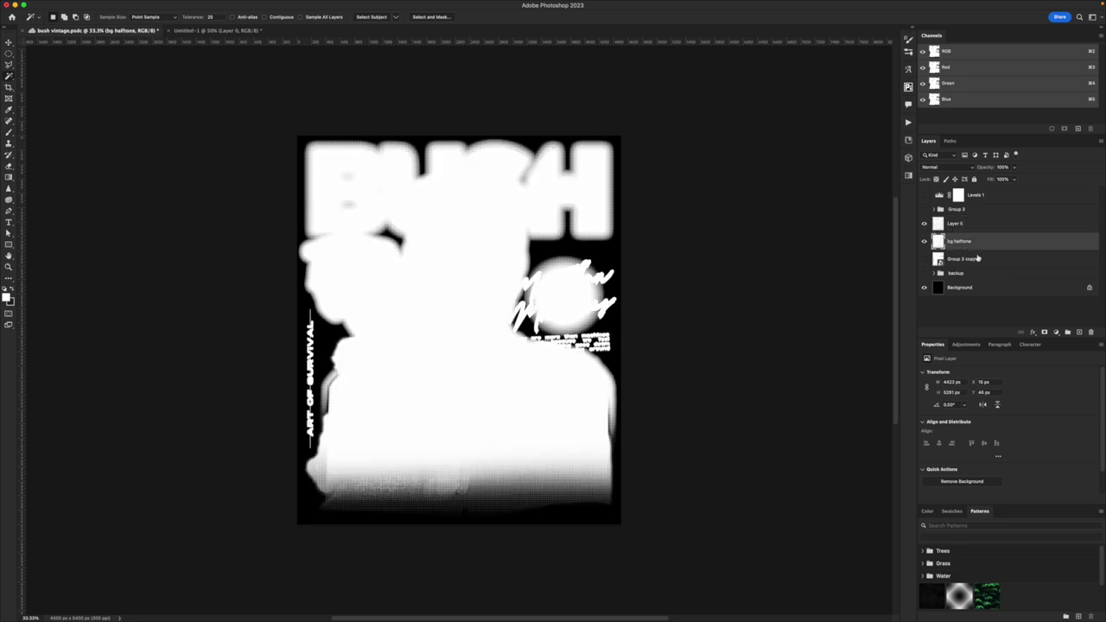
{"action": "left_click", "coordinate": [1036, 336]}
{"action": "left_click", "coordinate": [1045, 407]}
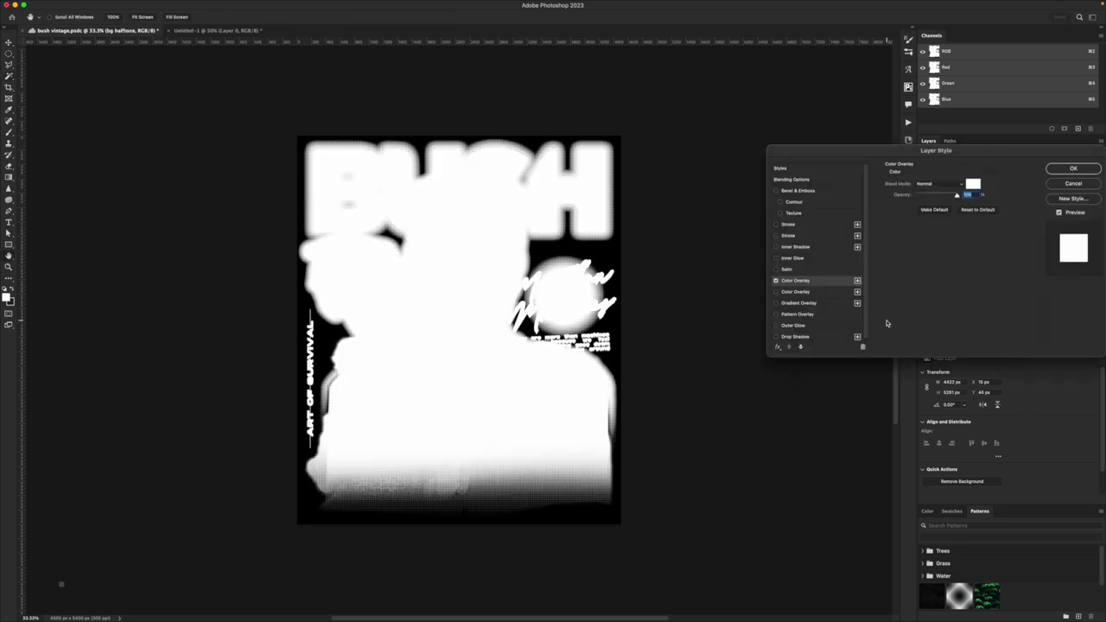
{"action": "left_click", "coordinate": [967, 184]}
{"action": "left_click", "coordinate": [587, 354]}
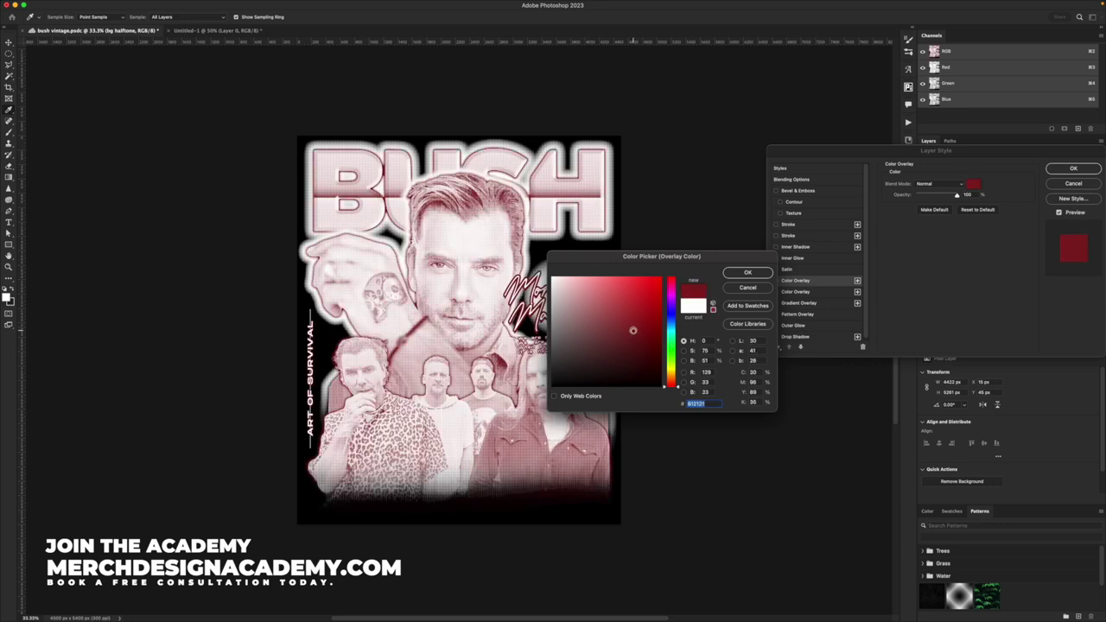
{"action": "left_click", "coordinate": [672, 328]}
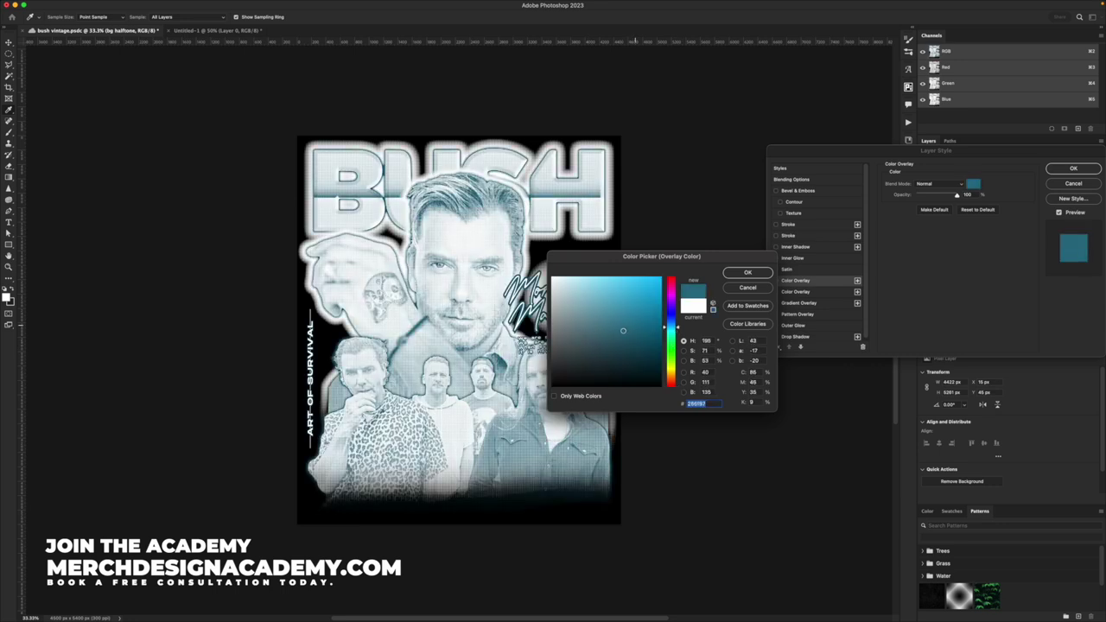
{"action": "mouse_move", "coordinate": [598, 336]}
{"action": "left_mouse_down"}
{"action": "mouse_move", "coordinate": [648, 359]}
{"action": "mouse_move", "coordinate": [576, 326]}
{"action": "mouse_move", "coordinate": [682, 381]}
{"action": "left_mouse_up"}
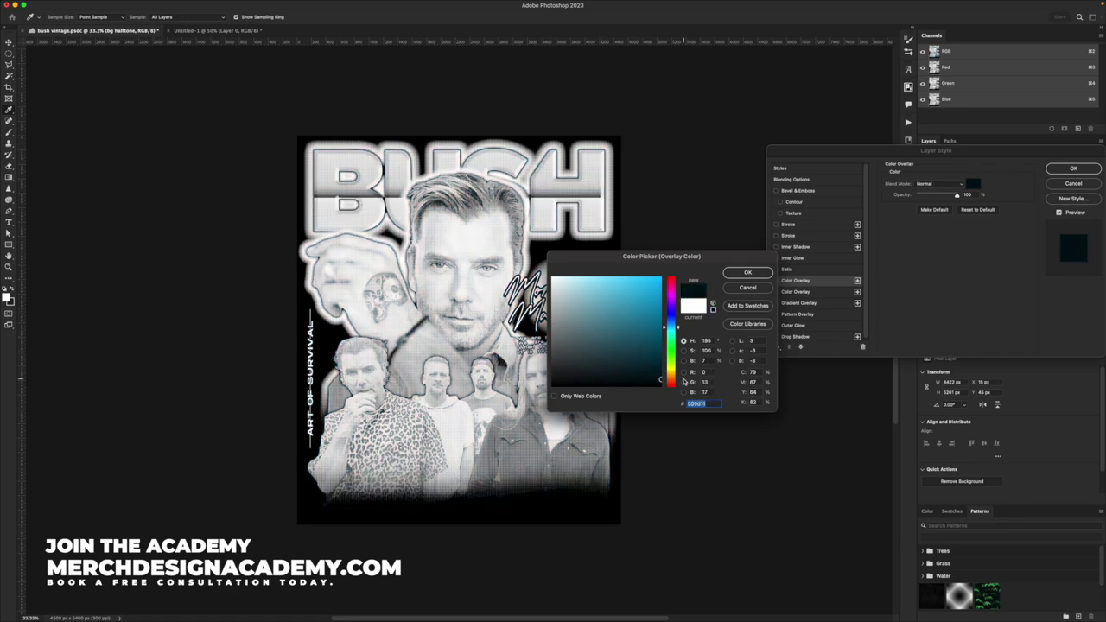
{"action": "left_click", "coordinate": [644, 350]}
{"action": "left_click", "coordinate": [735, 274]}
{"action": "left_click", "coordinate": [1070, 168]}
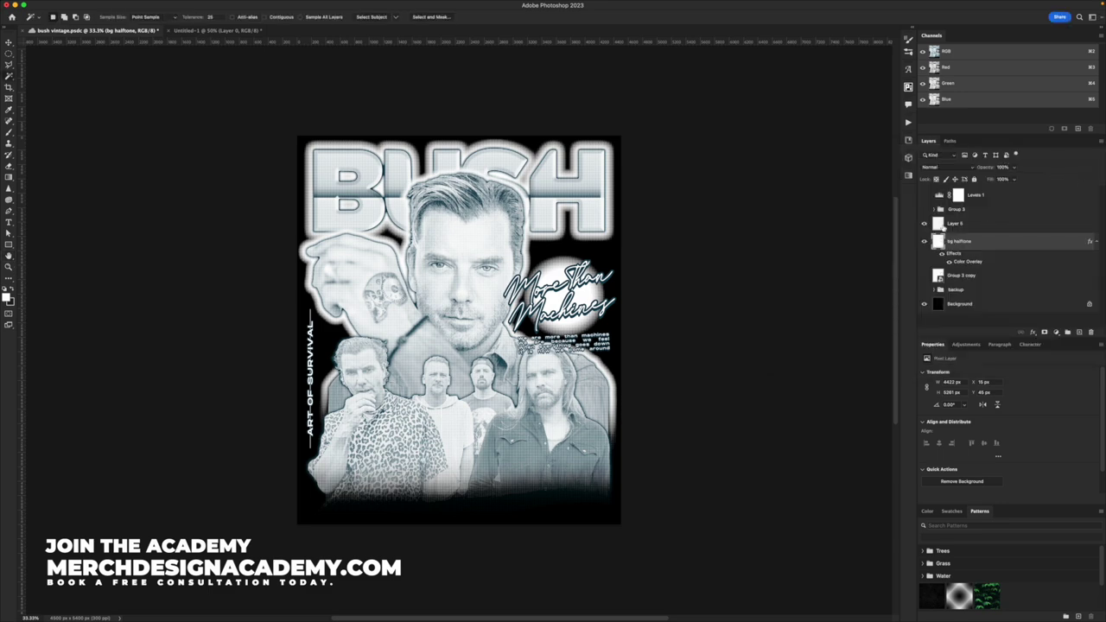
Copy the Color Overlay from bg halftone to Layer 5 and recolor it light blue, acd2df
{"action": "left_click", "coordinate": [923, 226]}
{"action": "left_click", "coordinate": [923, 227]}
{"action": "left_click", "coordinate": [972, 229]}
{"action": "left_click_drag", "start_coordinate": [965, 249], "coordinate": [963, 225]}
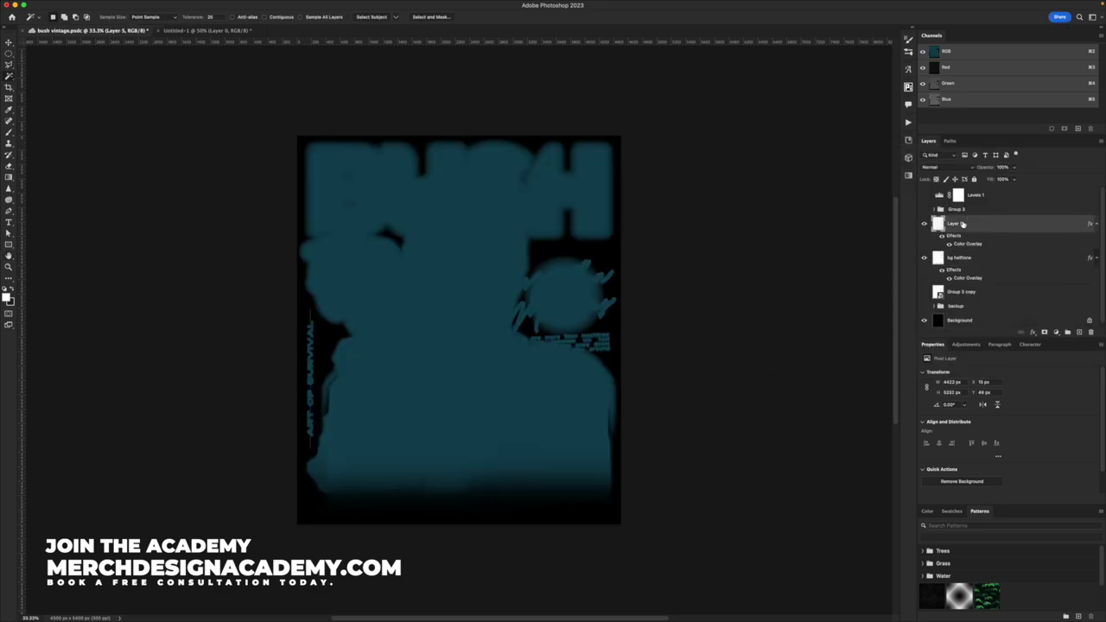
{"action": "double_click", "coordinate": [966, 244]}
{"action": "left_click", "coordinate": [972, 184]}
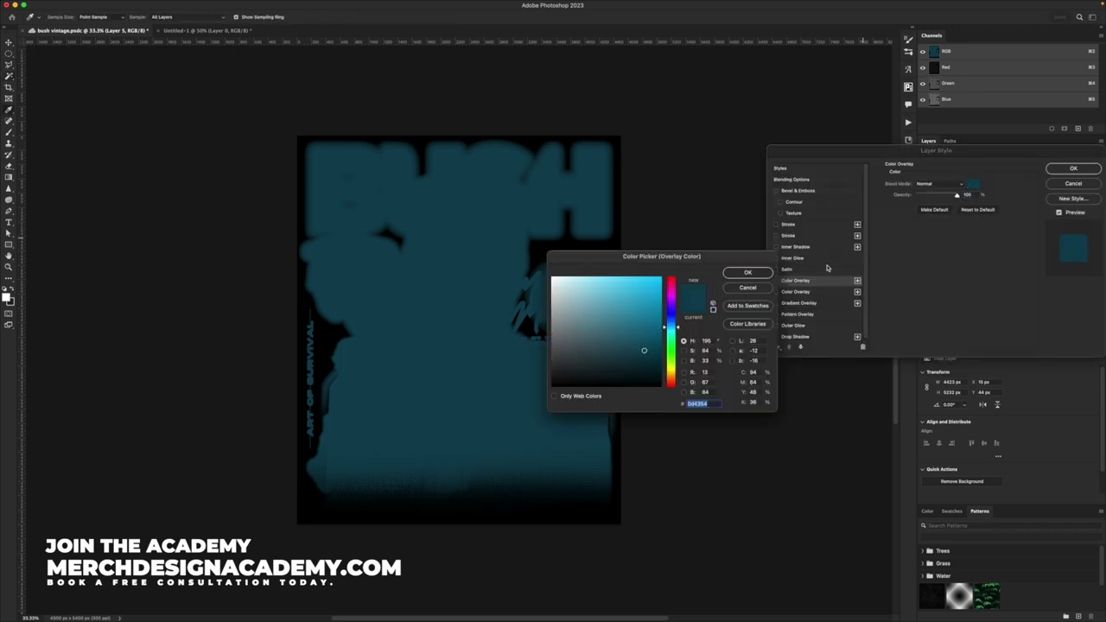
{"action": "mouse_move", "coordinate": [647, 348]}
{"action": "left_mouse_down"}
{"action": "mouse_move", "coordinate": [625, 316]}
{"action": "mouse_move", "coordinate": [577, 290]}
{"action": "left_mouse_up"}
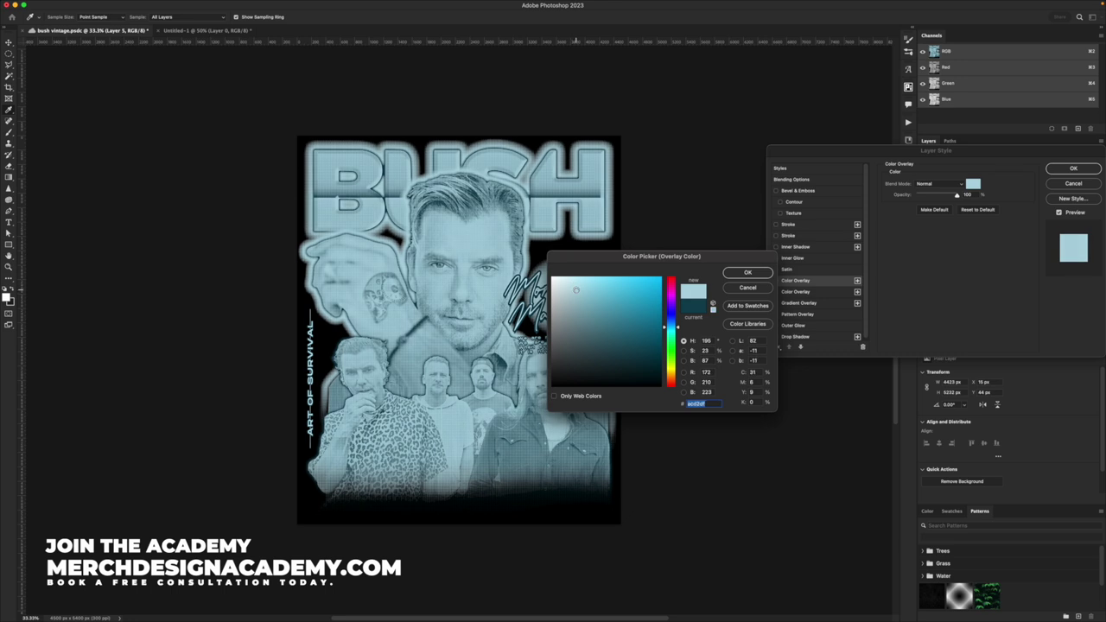
{"action": "left_click", "coordinate": [748, 272]}
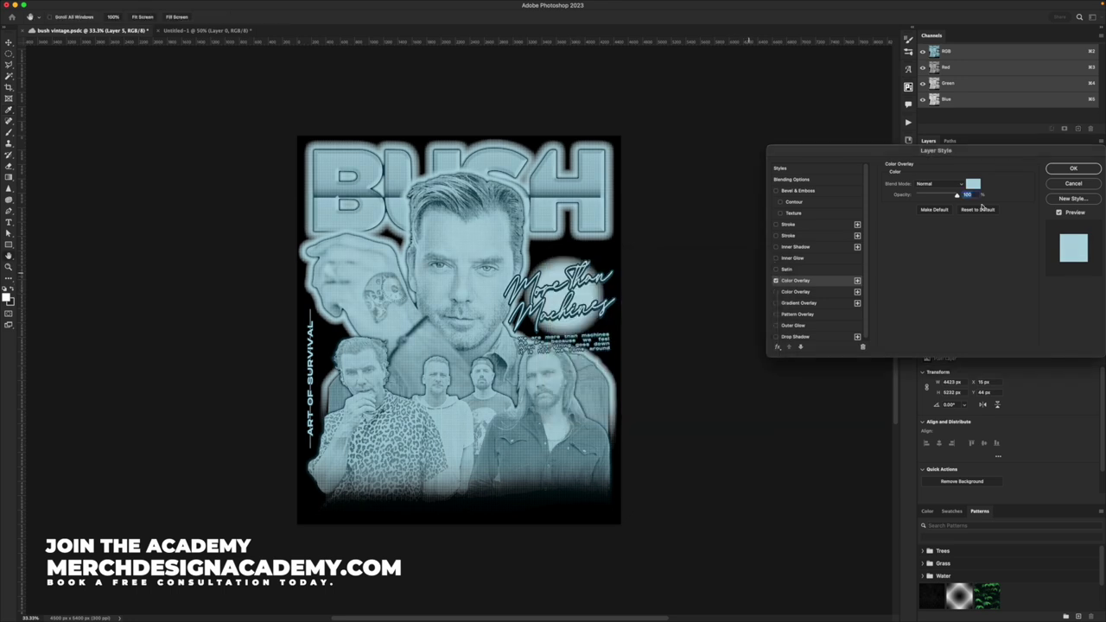
{"action": "left_click", "coordinate": [1094, 171]}
Hide Layer 5 and bg halftone, show Group 3 with Levels 1, and set the Levels 1 midtone input to 0.81
{"action": "left_click", "coordinate": [924, 225]}
{"action": "left_click", "coordinate": [924, 258]}
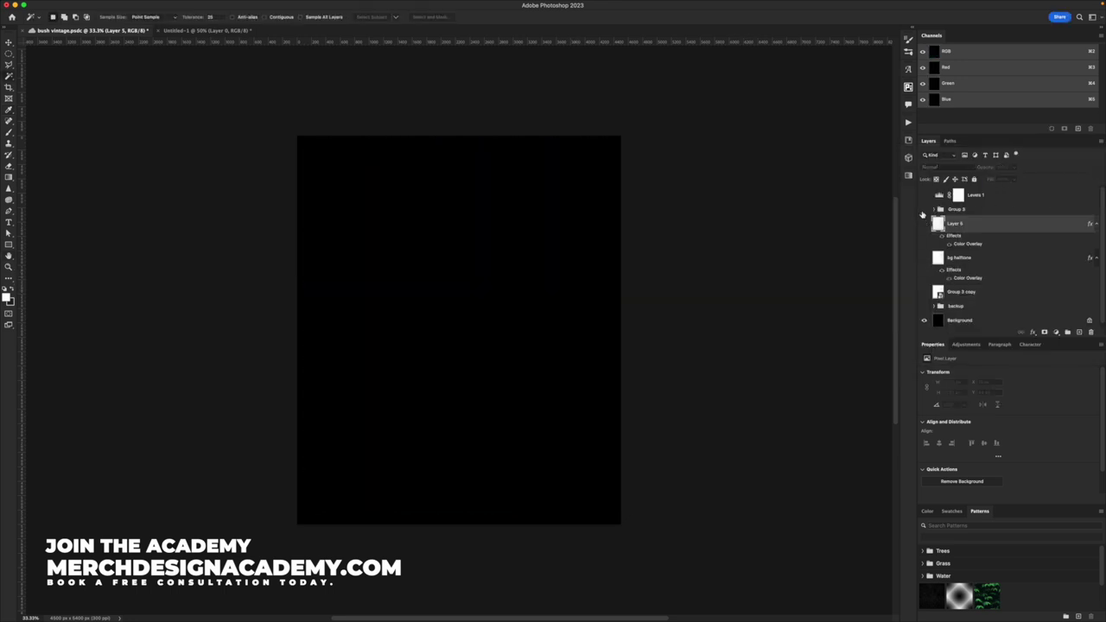
{"action": "left_click", "coordinate": [924, 210]}
{"action": "left_click", "coordinate": [961, 210]}
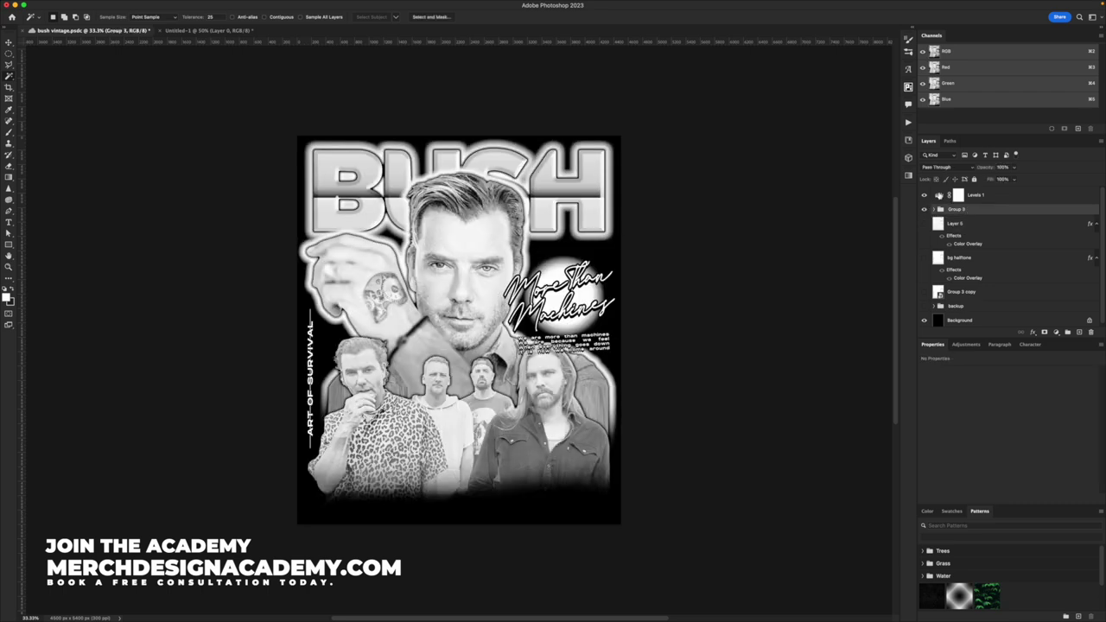
{"action": "left_click", "coordinate": [939, 195]}
{"action": "left_click_drag", "start_coordinate": [977, 441], "coordinate": [1010, 437]}
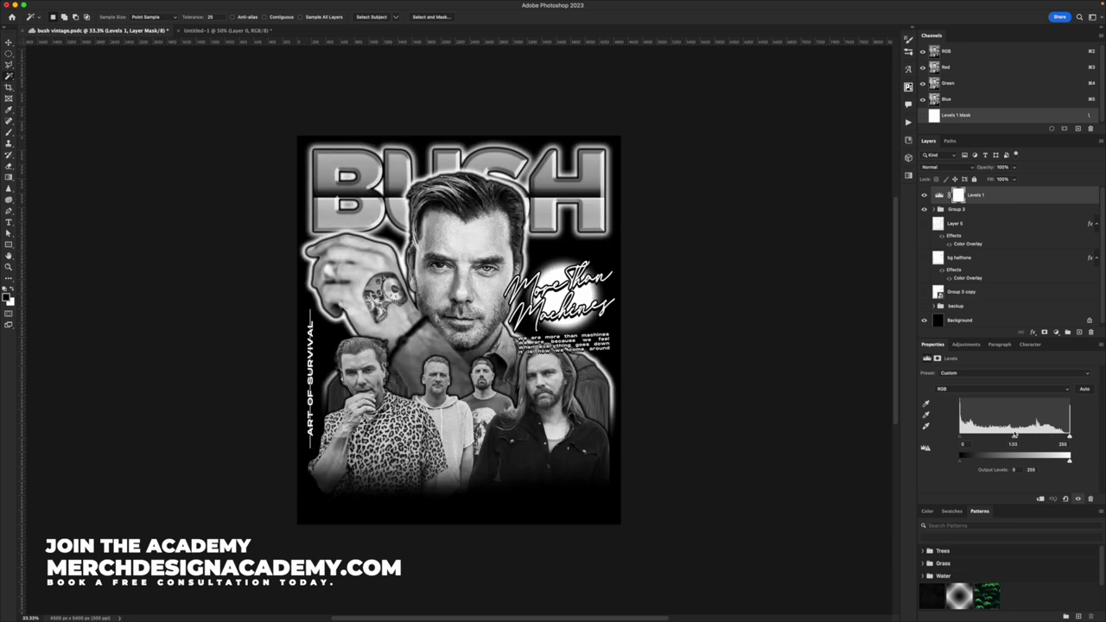
{"action": "key", "text": "ctrl+a"}
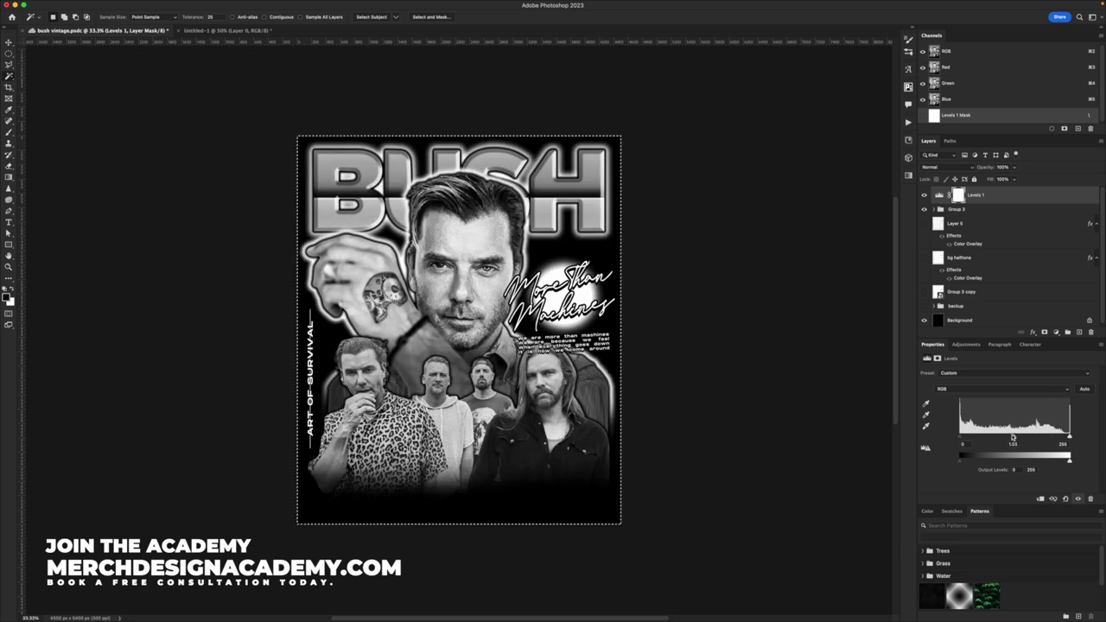
{"action": "left_click_drag", "start_coordinate": [1013, 438], "coordinate": [1018, 438]}
Copy the whole visible poster as merged and paste it into the Untitled-1 document
{"action": "left_click", "coordinate": [85, 5]}
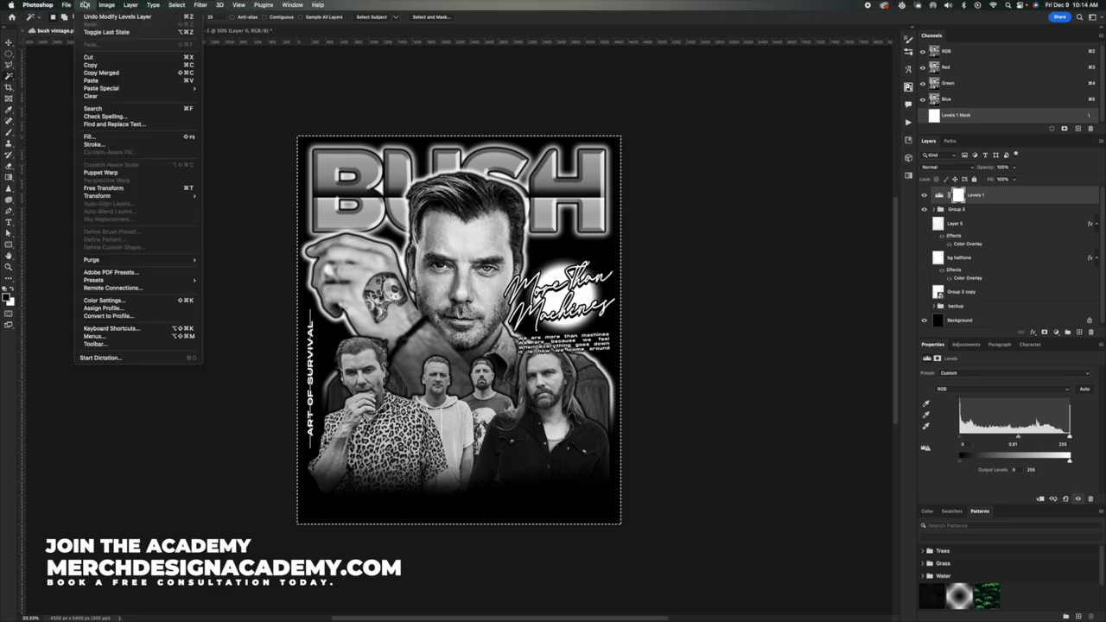
{"action": "left_click", "coordinate": [101, 74]}
{"action": "mouse_move", "coordinate": [209, 31]}
{"action": "left_mouse_down"}
{"action": "mouse_move", "coordinate": [173, 52]}
{"action": "mouse_move", "coordinate": [121, 30]}
{"action": "mouse_move", "coordinate": [225, 33]}
{"action": "left_mouse_up"}
{"action": "key", "text": "super+v"}
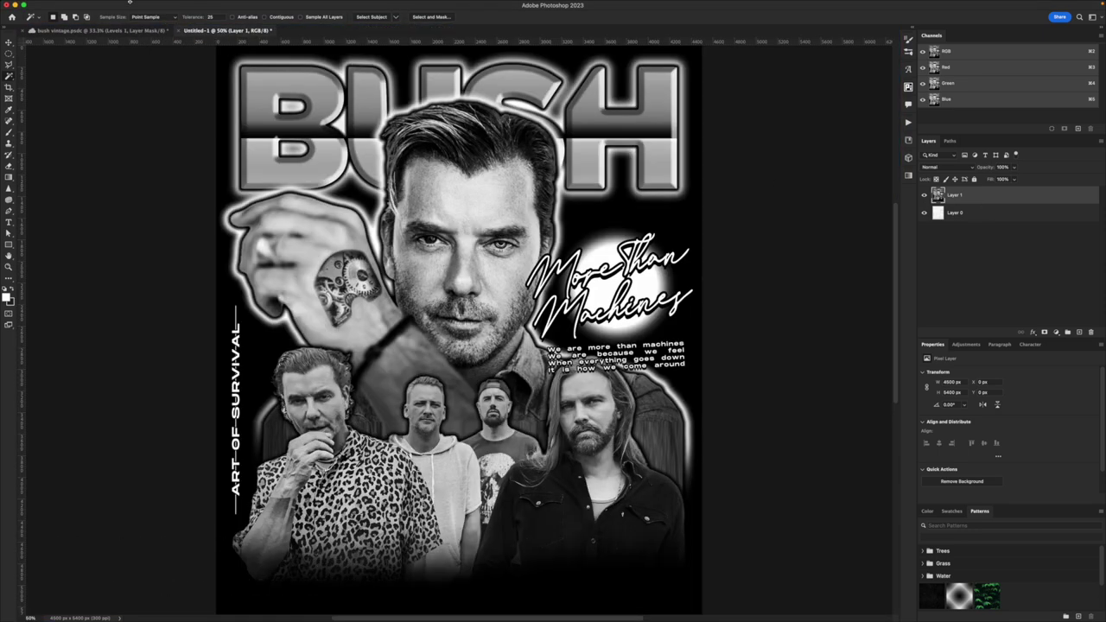
Convert the Untitled-1 document to Grayscale, merging its layers
{"action": "left_click", "coordinate": [106, 4]}
{"action": "mouse_move", "coordinate": [112, 16]}
{"action": "left_click", "coordinate": [246, 27]}
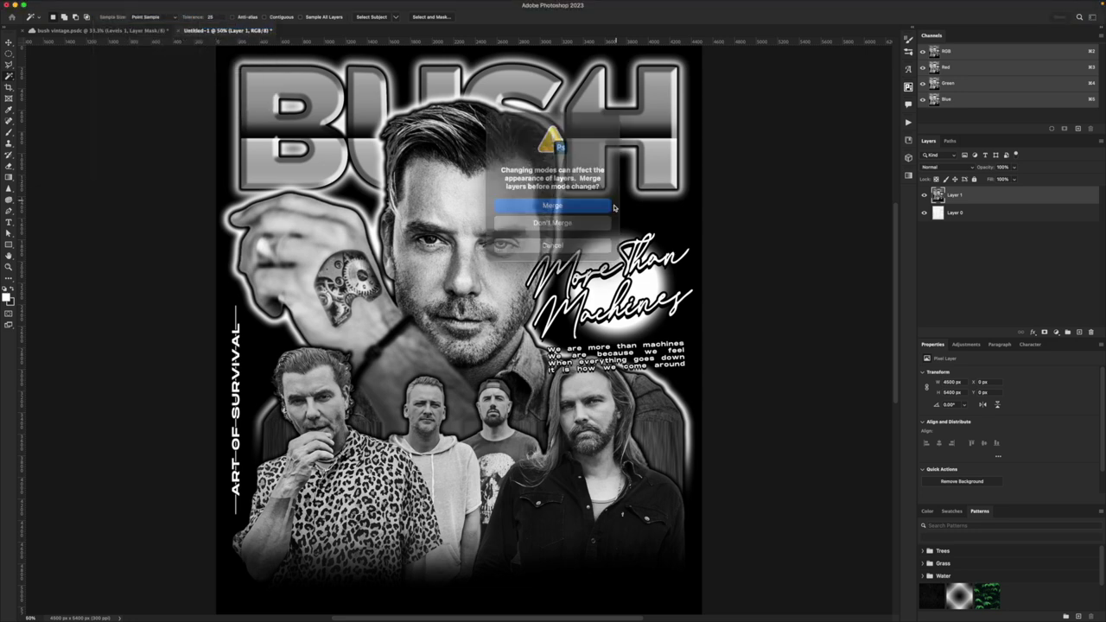
{"action": "left_click", "coordinate": [561, 202]}
Convert the grayscale poster to a 300 pixels/inch bitmap using a Halftone Screen with round dots at 0 degrees
{"action": "left_click", "coordinate": [106, 4]}
{"action": "mouse_move", "coordinate": [112, 16]}
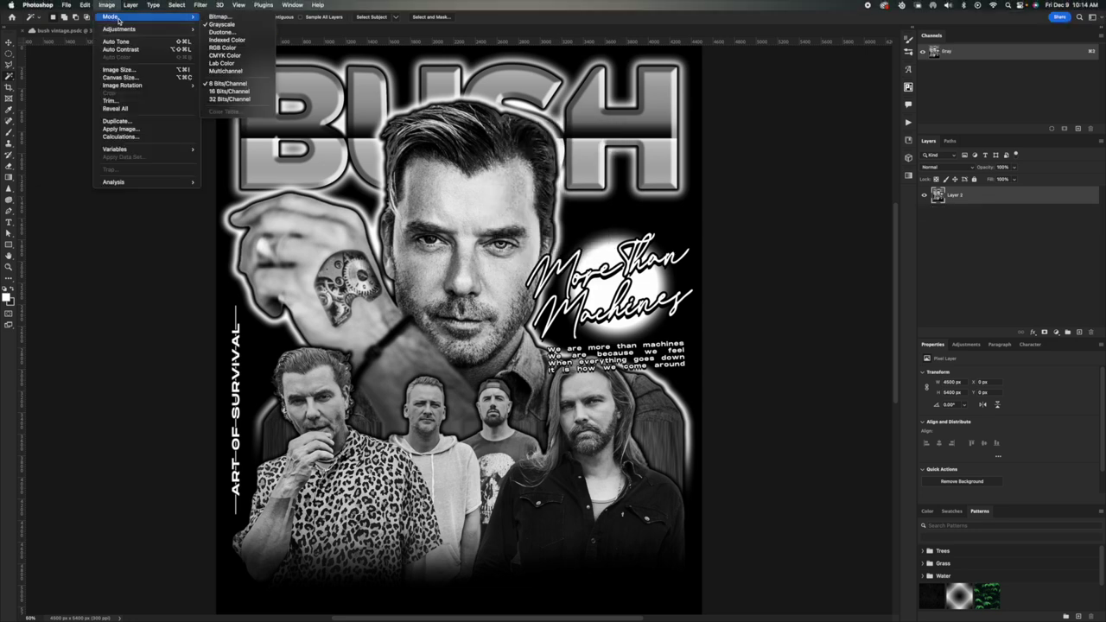
{"action": "left_click", "coordinate": [246, 20]}
{"action": "left_click", "coordinate": [594, 204]}
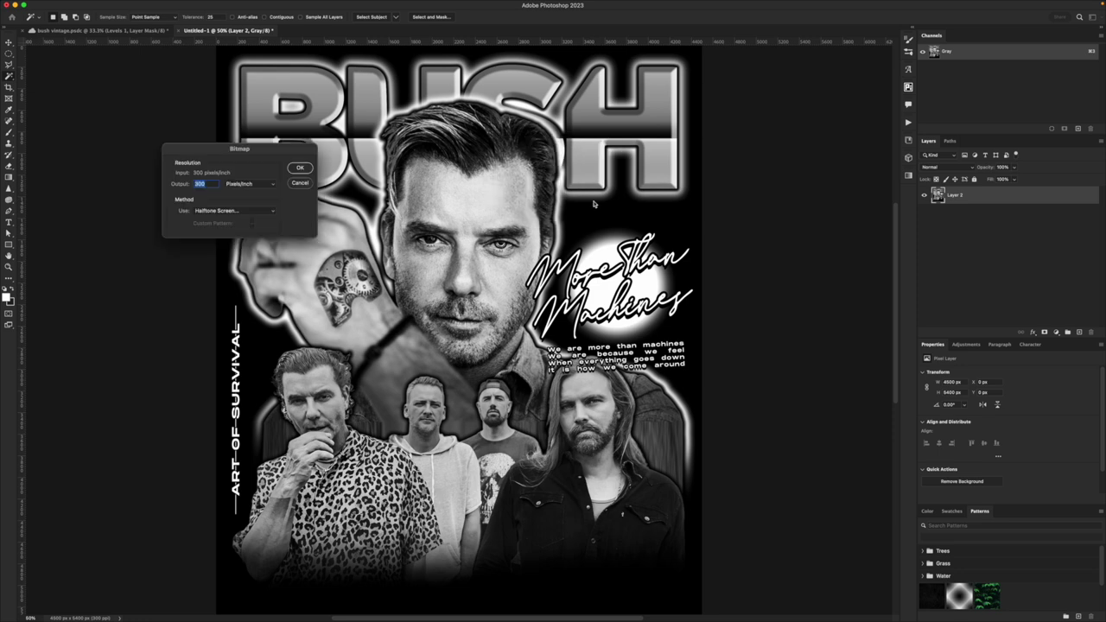
{"action": "left_click", "coordinate": [299, 168]}
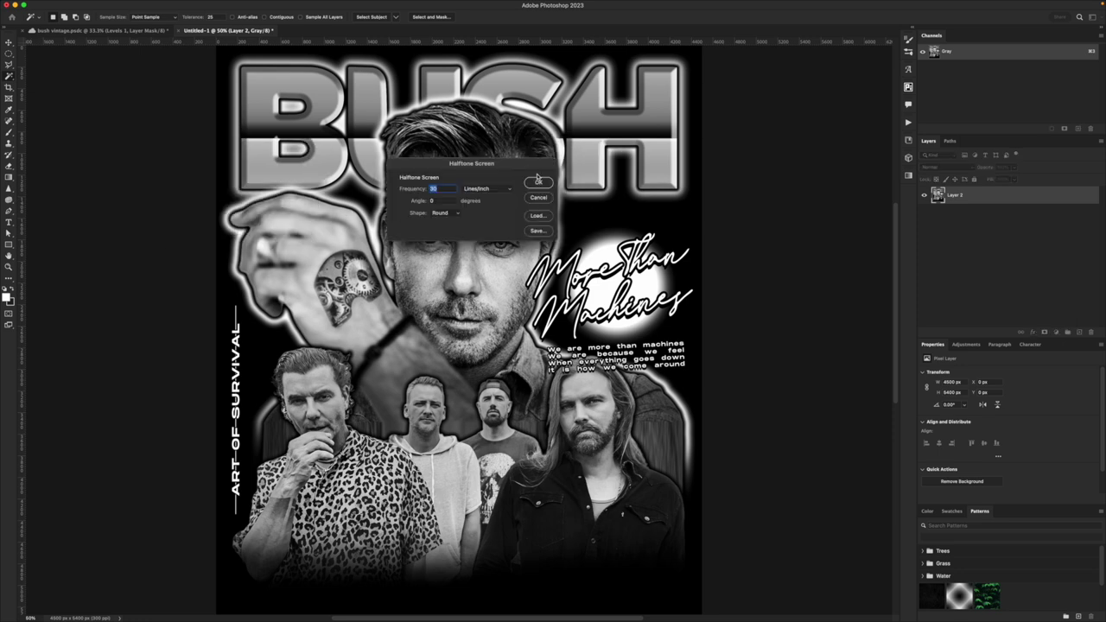
{"action": "left_click", "coordinate": [538, 181]}
Convert the darker halftone bitmap back to Grayscale and on to RGB Color
{"action": "left_click", "coordinate": [106, 5]}
{"action": "mouse_move", "coordinate": [112, 18]}
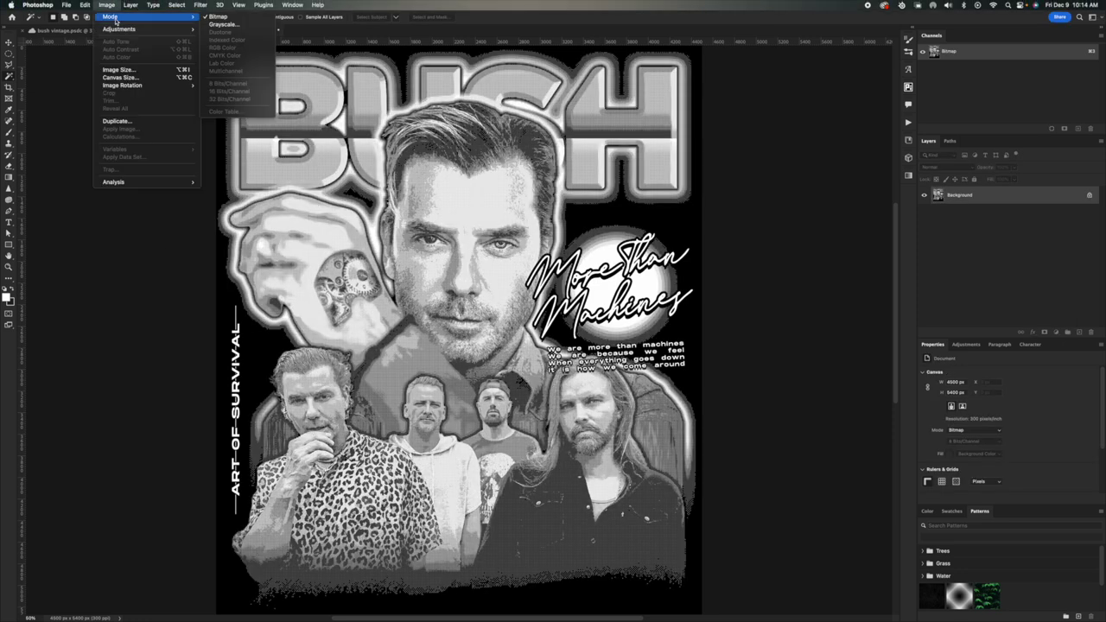
{"action": "left_click", "coordinate": [222, 24]}
{"action": "left_click", "coordinate": [447, 232]}
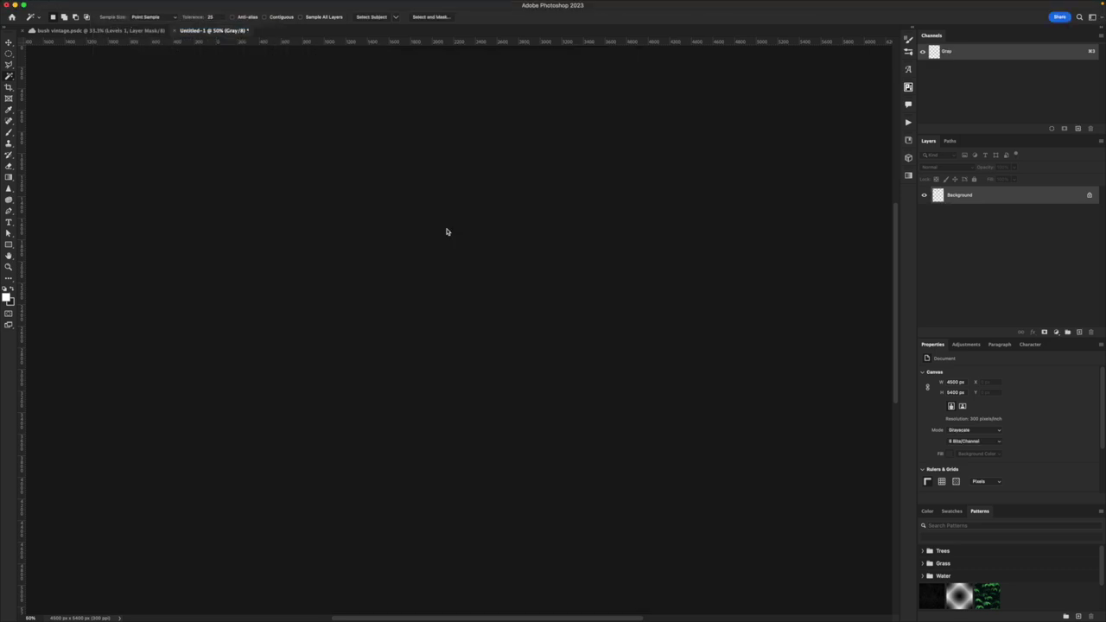
{"action": "left_click", "coordinate": [106, 4]}
{"action": "mouse_move", "coordinate": [112, 17]}
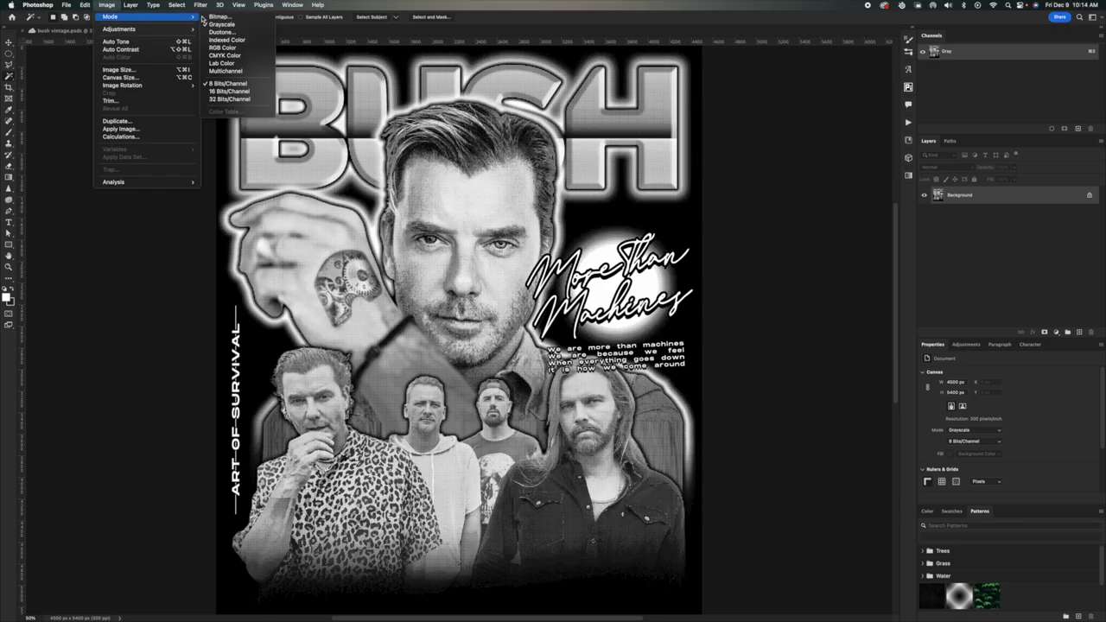
{"action": "left_click", "coordinate": [233, 48]}
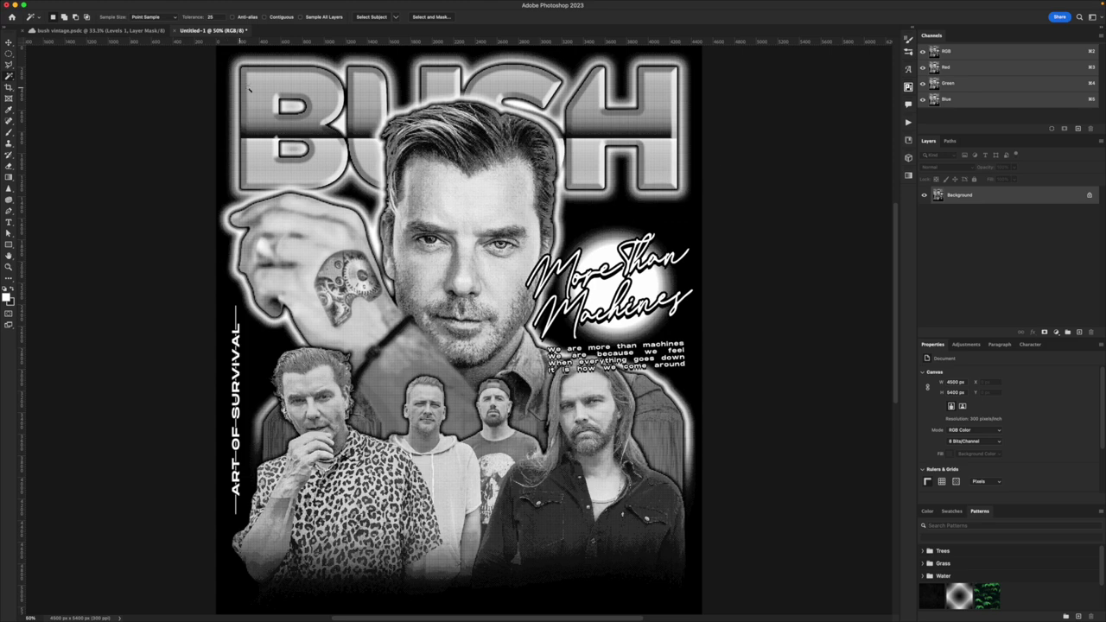
Unlock the background layer of Untitled-1, clear its black areas, and copy the remaining white halftone
{"action": "double_click", "coordinate": [987, 199]}
{"action": "left_click", "coordinate": [602, 244]}
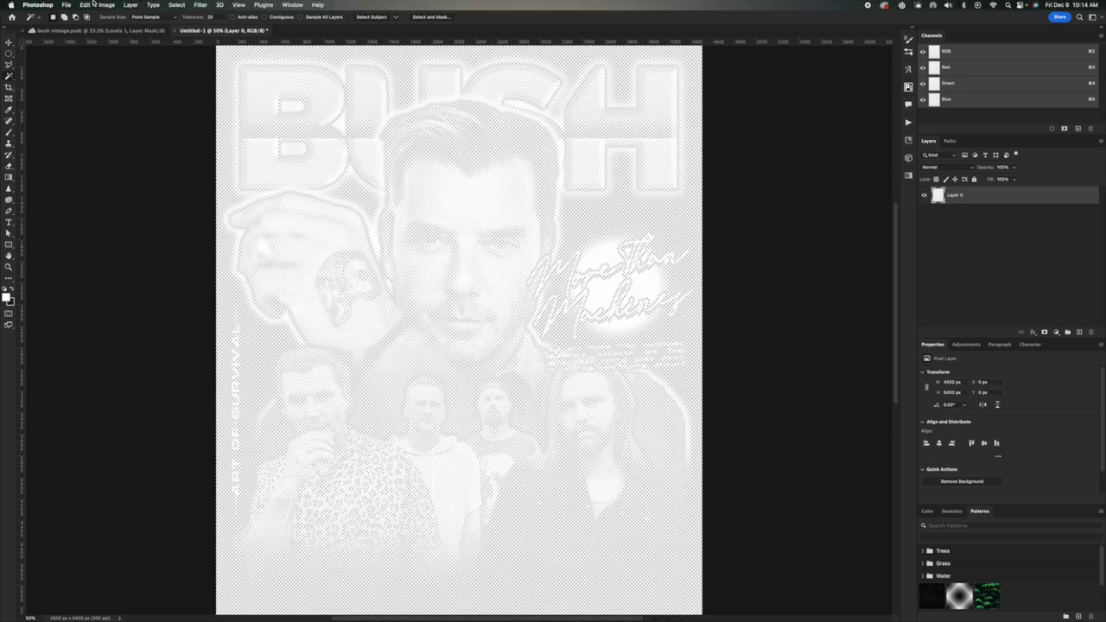
{"action": "left_click", "coordinate": [88, 4]}
{"action": "left_click", "coordinate": [108, 72]}
Paste the halftone into bush vintage between Group 3 and Layer 5, hide it, and name it midtone 2
{"action": "left_click", "coordinate": [96, 32]}
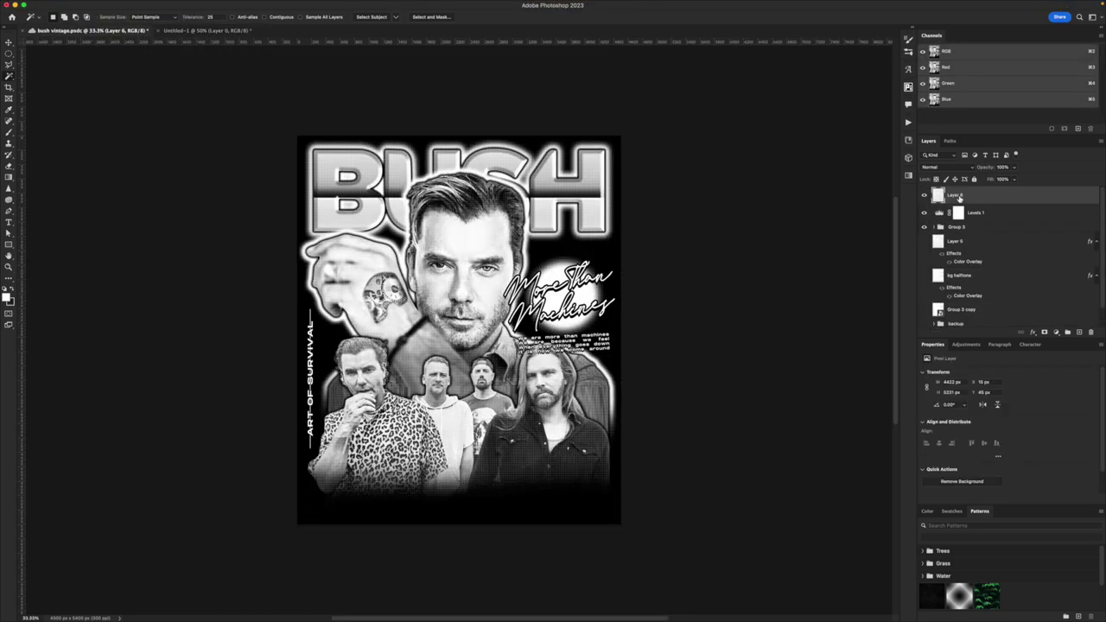
{"action": "left_click_drag", "start_coordinate": [957, 197], "coordinate": [930, 243]}
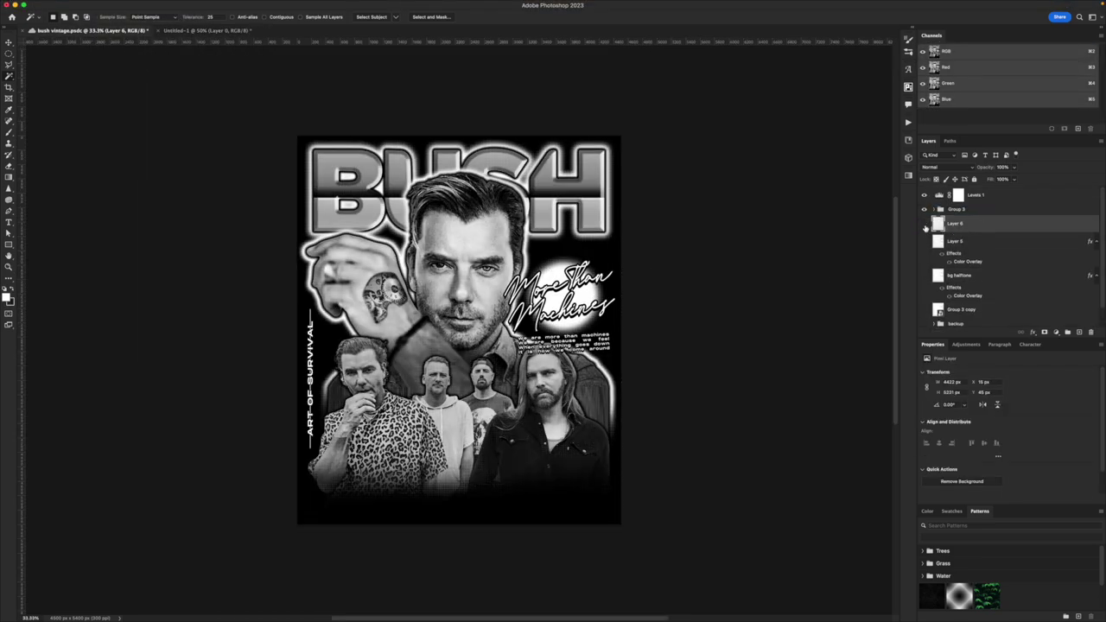
{"action": "left_click", "coordinate": [924, 224]}
{"action": "left_click", "coordinate": [924, 223]}
{"action": "left_click", "coordinate": [924, 224]}
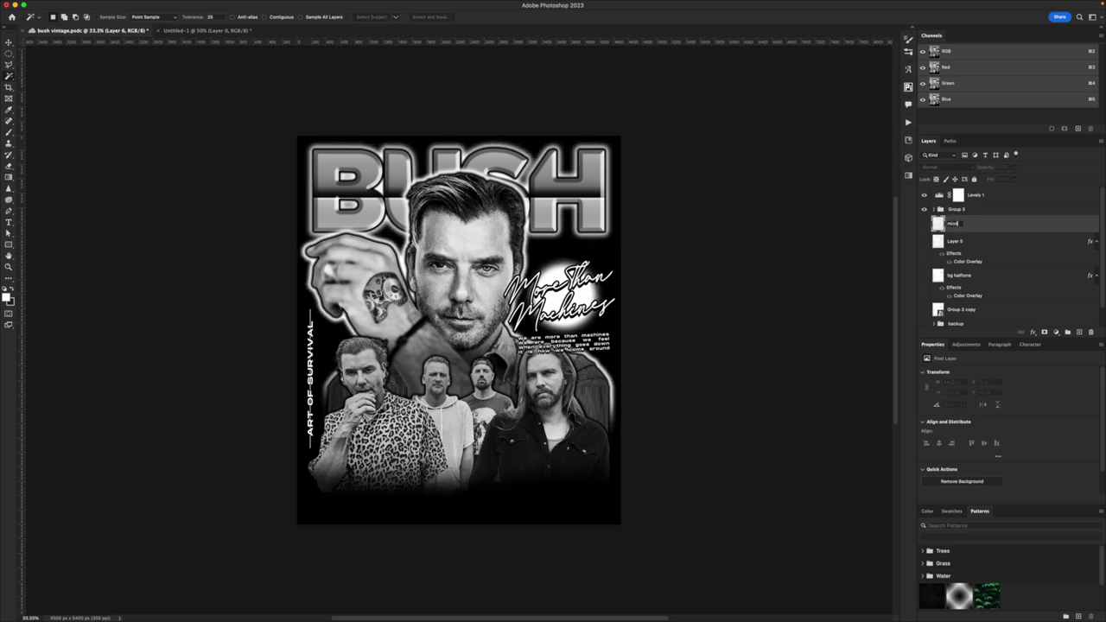
Check Layer 5 by toggling its visibility, and rename it midtone
{"action": "left_click", "coordinate": [924, 243]}
{"action": "left_click", "coordinate": [923, 243]}
{"action": "left_click", "coordinate": [954, 245]}
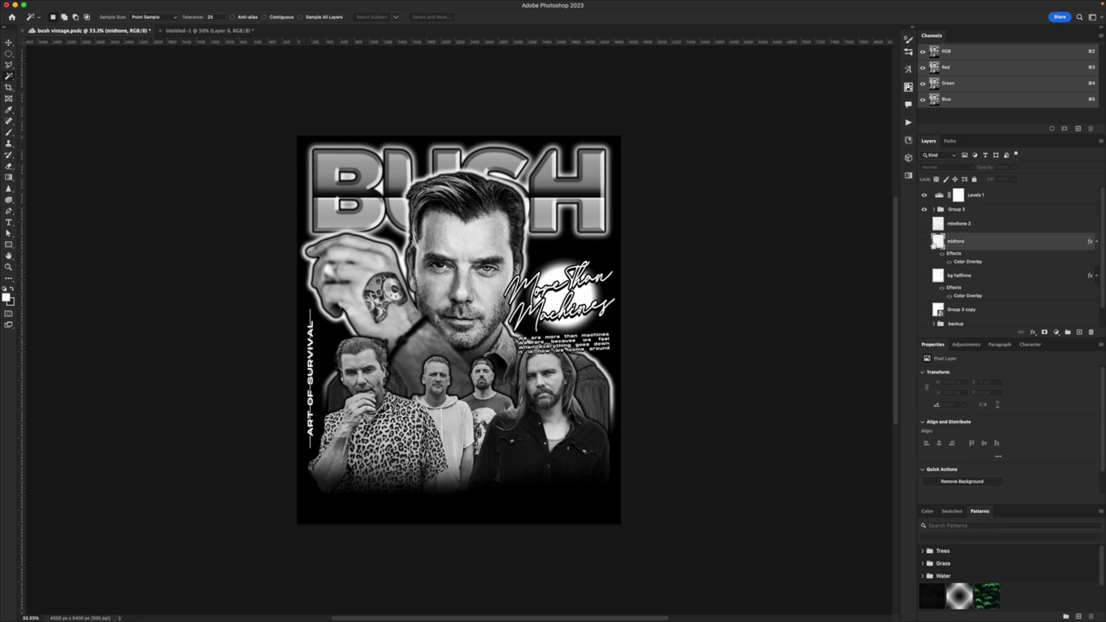
Set the Levels 1 midtone input to 0.23 and copy the whole visible poster as merged
{"action": "left_click", "coordinate": [938, 197]}
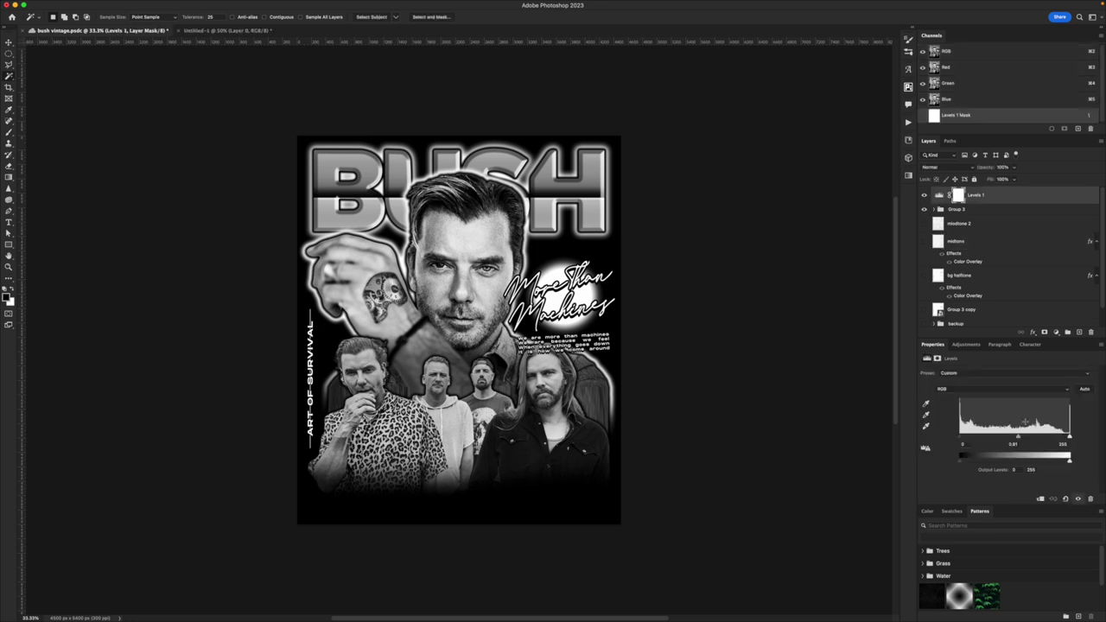
{"action": "left_click_drag", "start_coordinate": [1017, 437], "coordinate": [1053, 438]}
{"action": "key", "text": "super+a"}
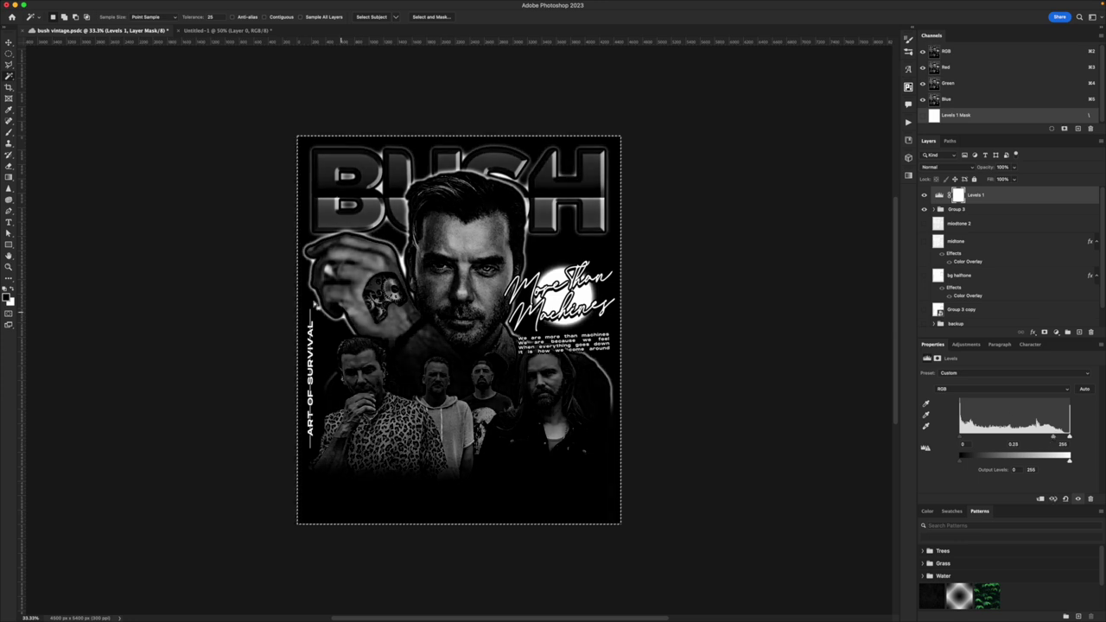
{"action": "left_click", "coordinate": [85, 5]}
{"action": "left_click", "coordinate": [101, 73]}
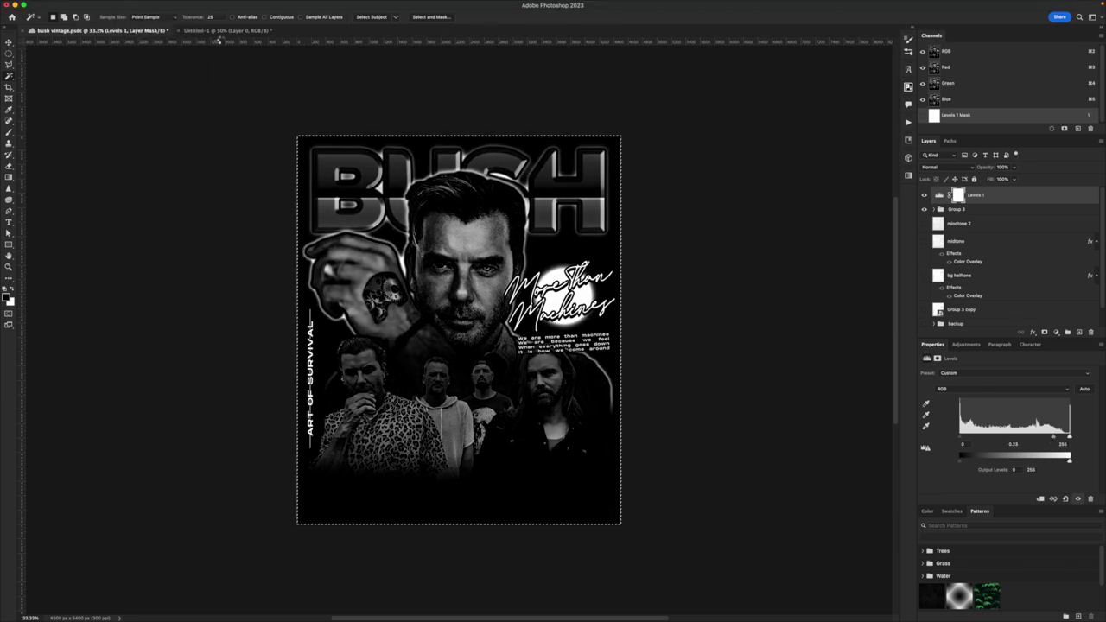
Paste the merged poster into Untitled-1 and convert the document to grayscale, merging its layers into one
{"action": "left_click", "coordinate": [218, 31]}
{"action": "key", "text": "super+v"}
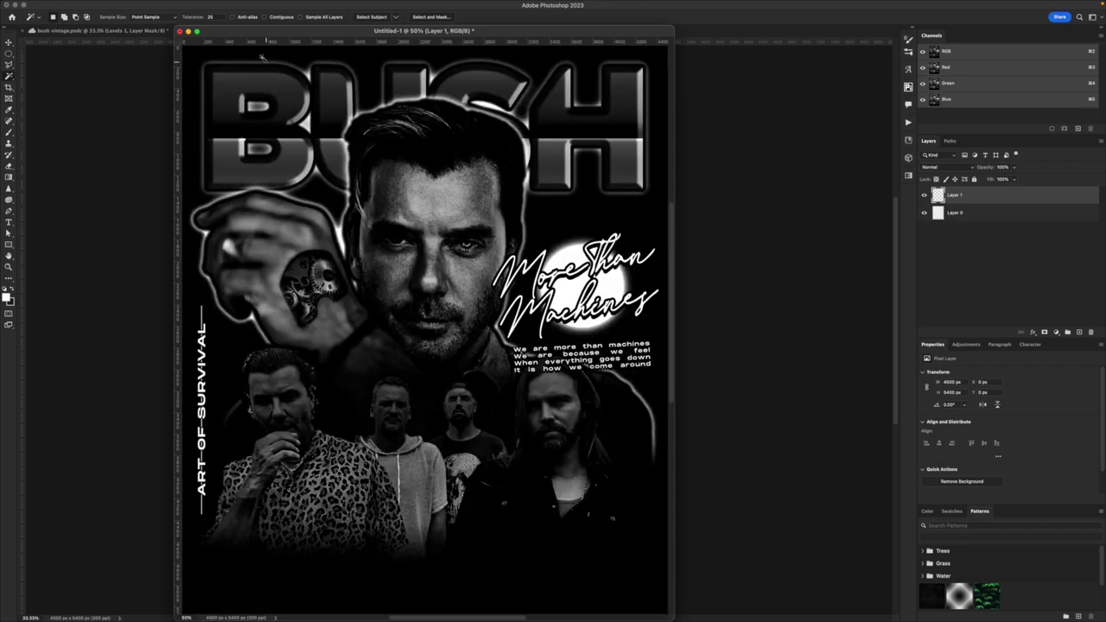
{"action": "left_click_drag", "start_coordinate": [231, 34], "coordinate": [235, 34]}
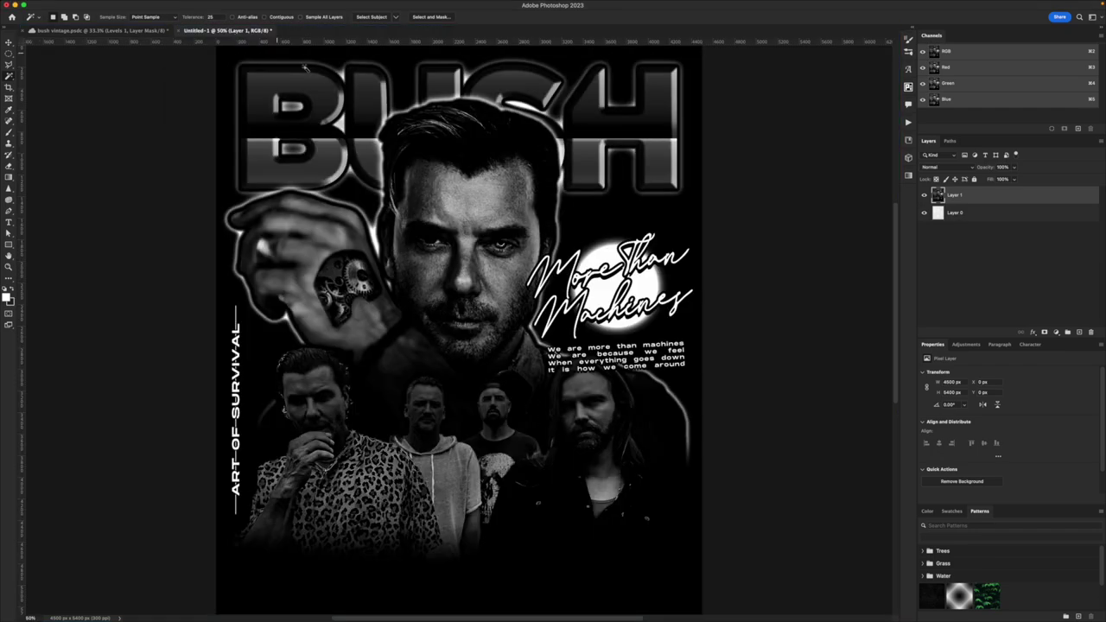
{"action": "left_click", "coordinate": [106, 5]}
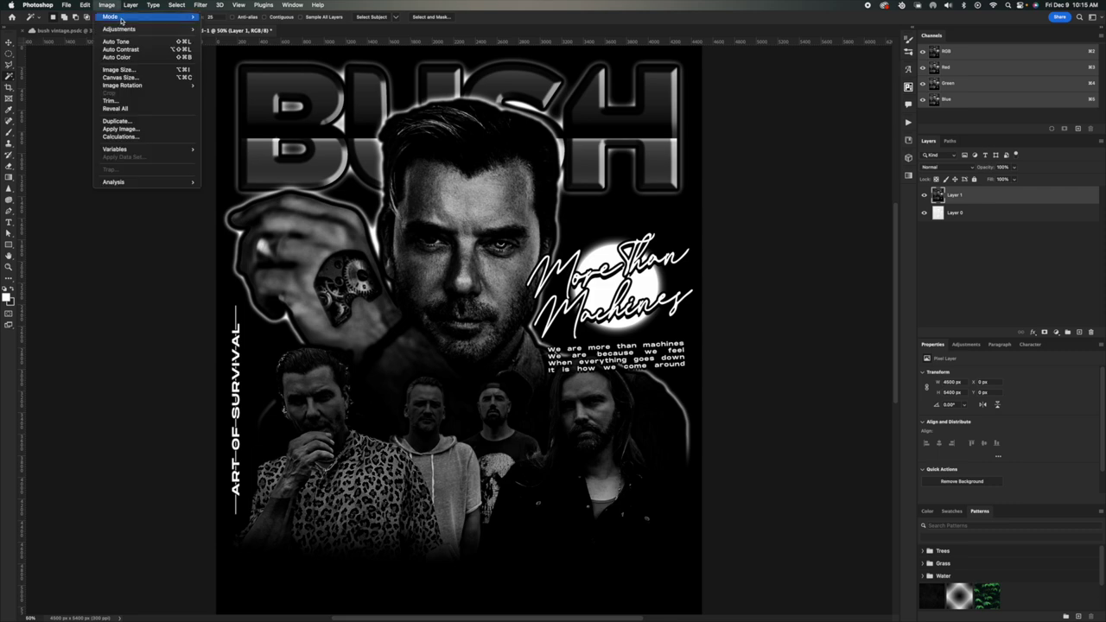
{"action": "mouse_move", "coordinate": [113, 17]}
{"action": "left_click", "coordinate": [232, 25]}
{"action": "left_click", "coordinate": [566, 205]}
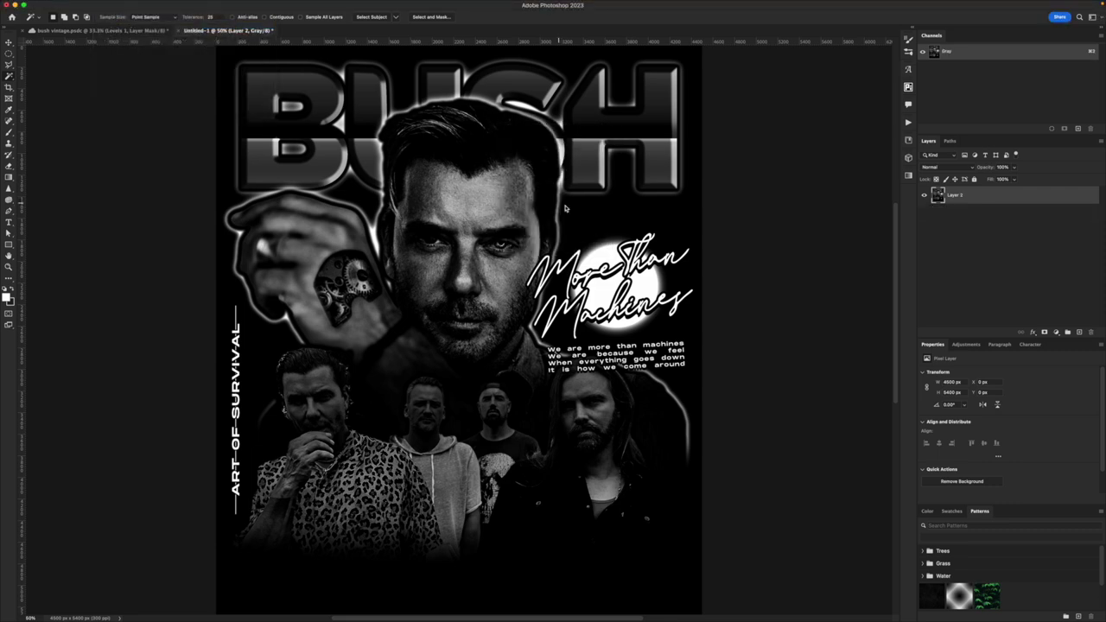
{"action": "left_click", "coordinate": [107, 5]}
{"action": "mouse_move", "coordinate": [112, 16]}
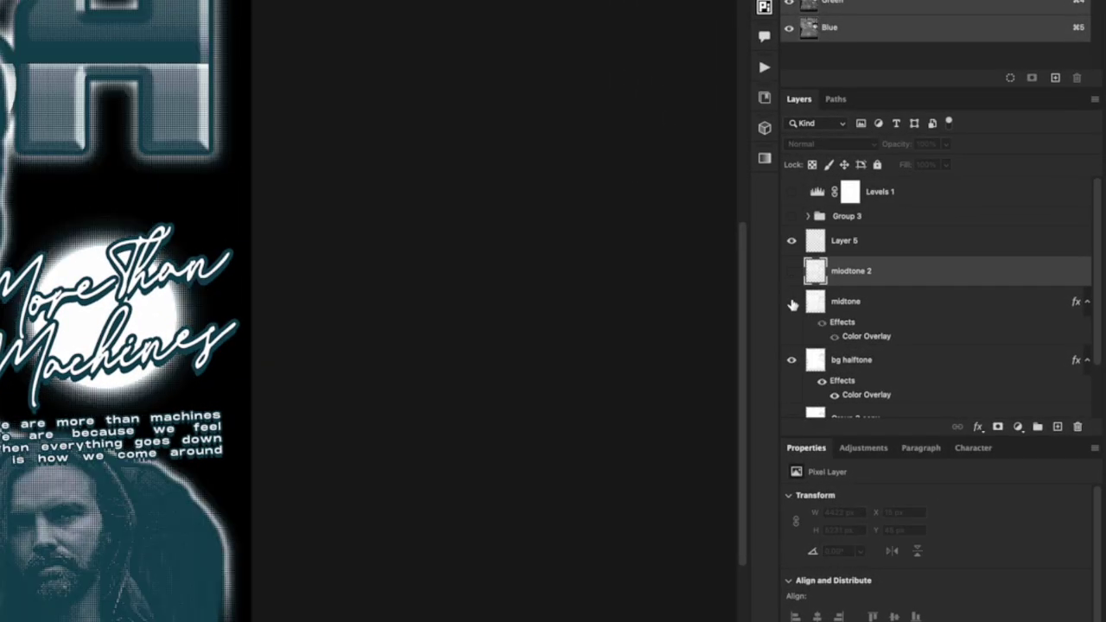
Show the midtone 2 layer in bush vintage and copy midtone's Color Overlay effect onto it
{"action": "left_click", "coordinate": [795, 273]}
{"action": "left_click", "coordinate": [792, 272]}
{"action": "left_click", "coordinate": [791, 271]}
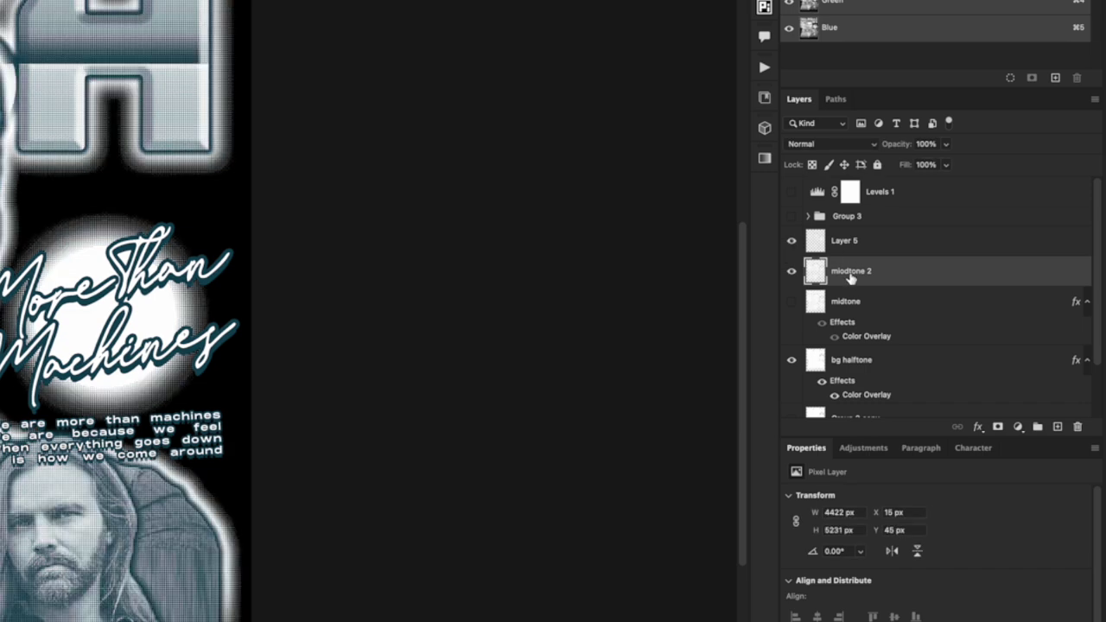
{"action": "left_click_drag", "start_coordinate": [874, 330], "coordinate": [855, 291]}
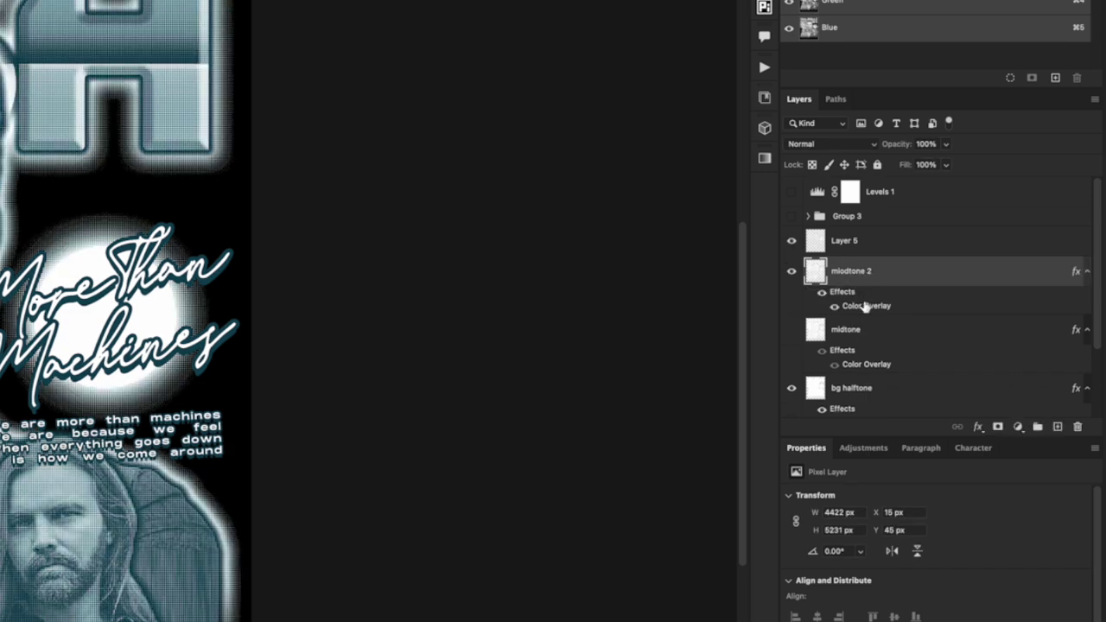
Change midtone 2's Color Overlay to a dark teal of about #11617b
{"action": "double_click", "coordinate": [865, 306]}
{"action": "left_click", "coordinate": [875, 175]}
{"action": "left_click", "coordinate": [333, 408]}
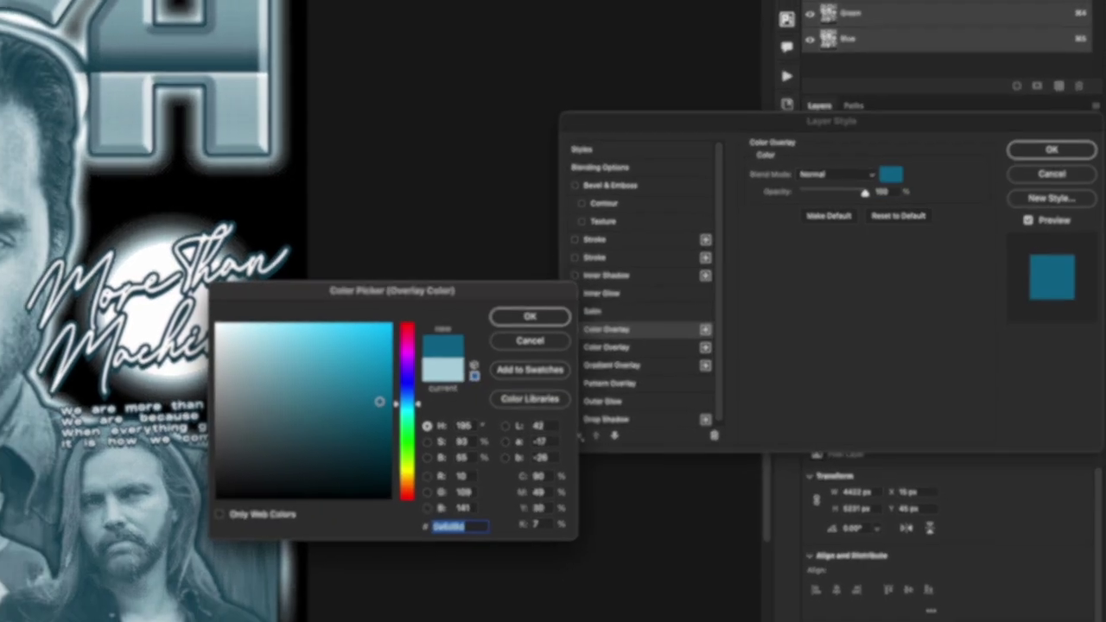
{"action": "left_click_drag", "start_coordinate": [379, 402], "coordinate": [374, 419]}
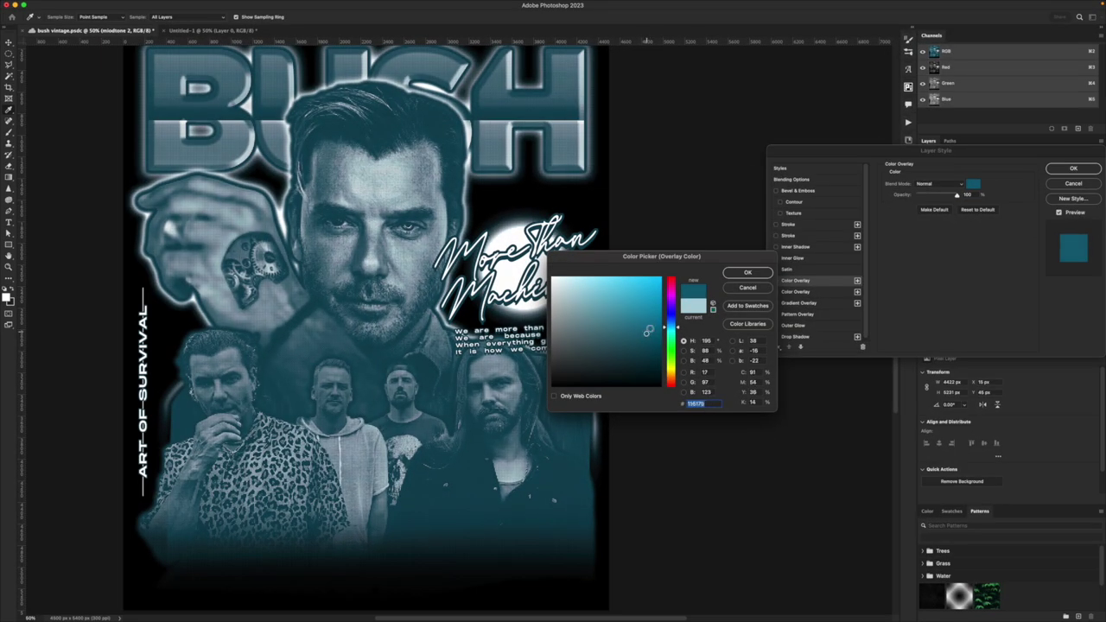
{"action": "left_click", "coordinate": [747, 273]}
{"action": "left_click", "coordinate": [1074, 169]}
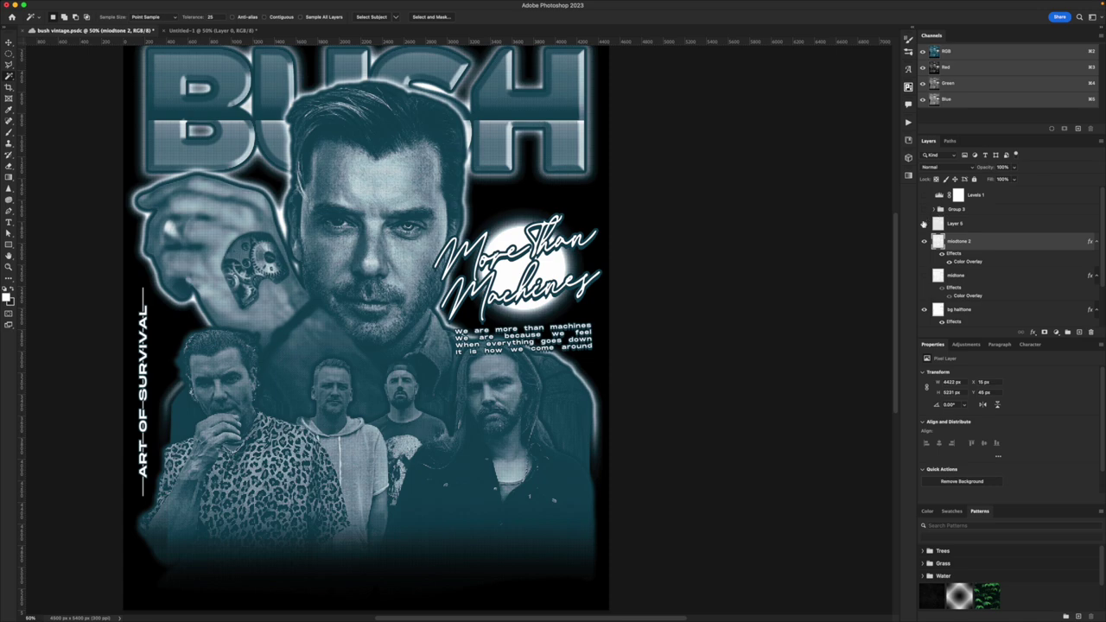
Set the Color Overlay of Layer 5 to white
{"action": "left_click", "coordinate": [959, 225]}
{"action": "double_click", "coordinate": [969, 243]}
{"action": "left_click", "coordinate": [973, 184]}
{"action": "left_click", "coordinate": [747, 273]}
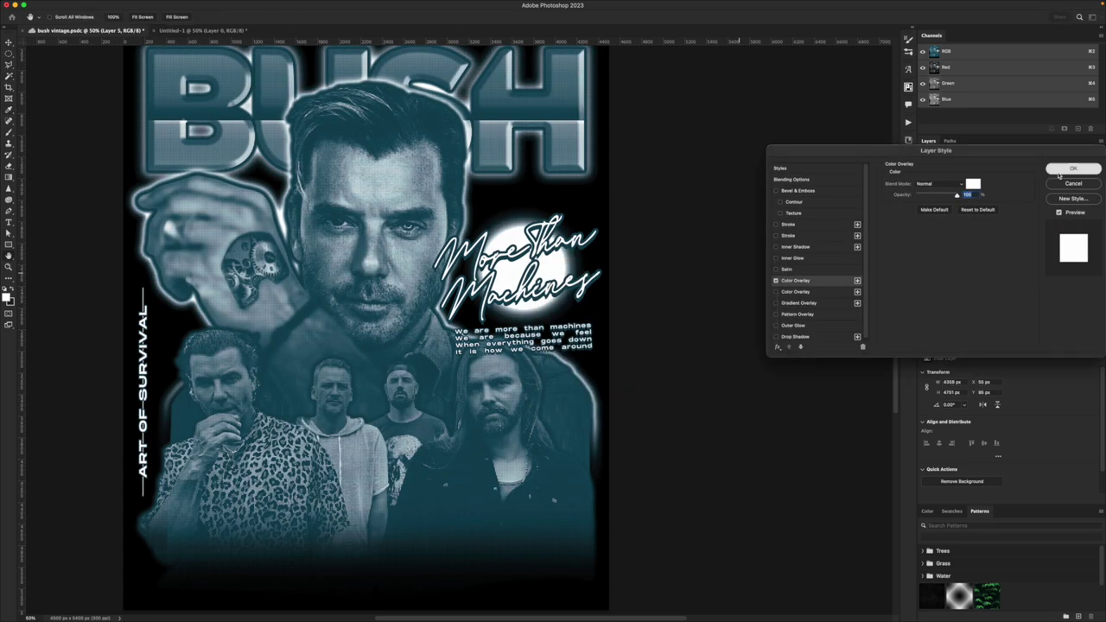
{"action": "left_click", "coordinate": [1073, 170]}
Recolor the midtone layer's Color Overlay to a muted dark teal
{"action": "double_click", "coordinate": [968, 278]}
{"action": "left_click", "coordinate": [973, 184]}
{"action": "left_click", "coordinate": [630, 314]}
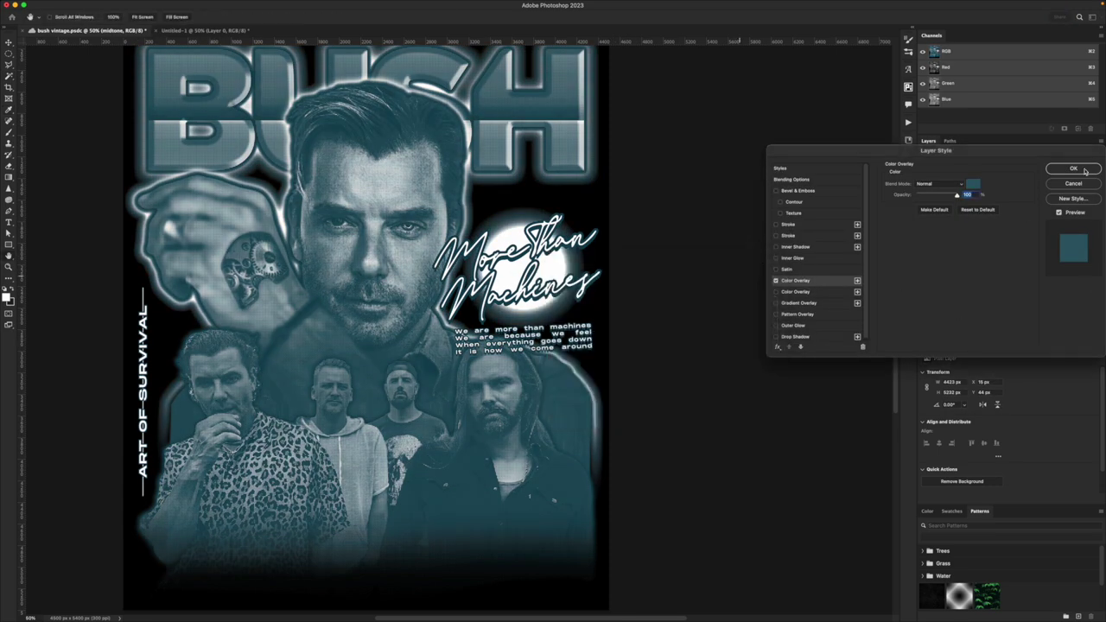
{"action": "left_click", "coordinate": [1074, 169]}
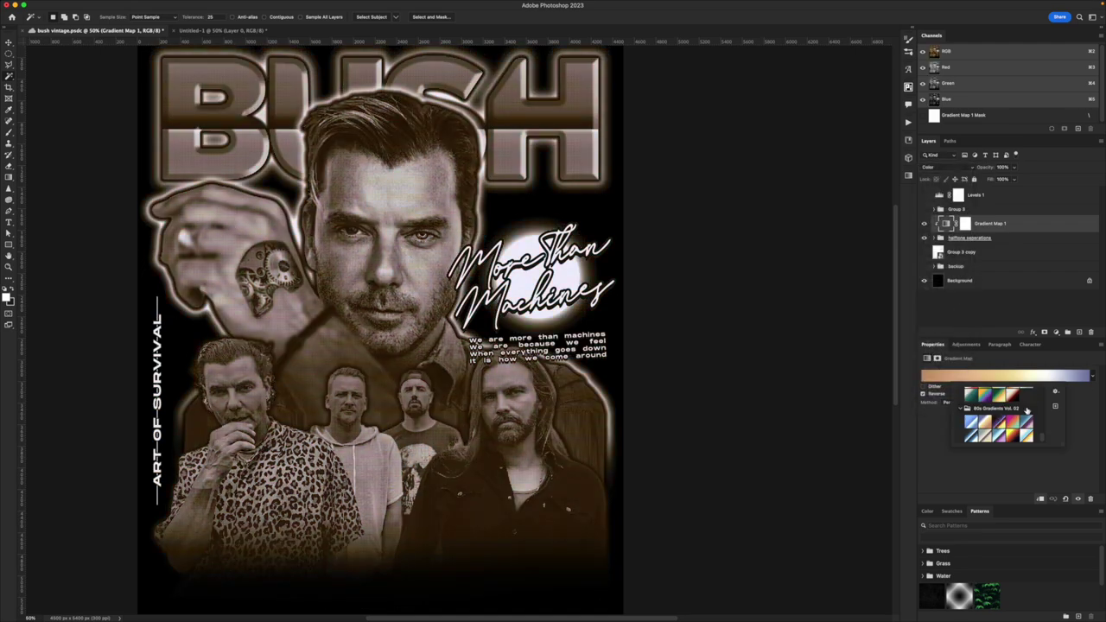
Try several 80s Gradients Vol. 02 presets on the Gradient Map 1 adjustment
{"action": "left_click", "coordinate": [999, 422]}
{"action": "left_click", "coordinate": [999, 436]}
{"action": "left_click", "coordinate": [1027, 436]}
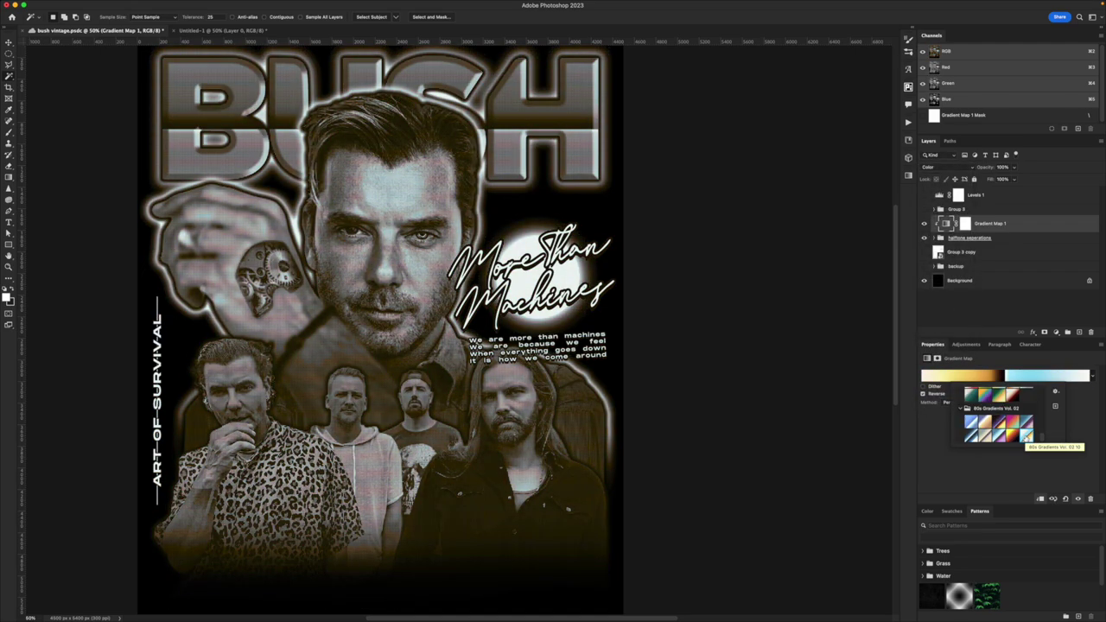
{"action": "left_click", "coordinate": [1000, 423]}
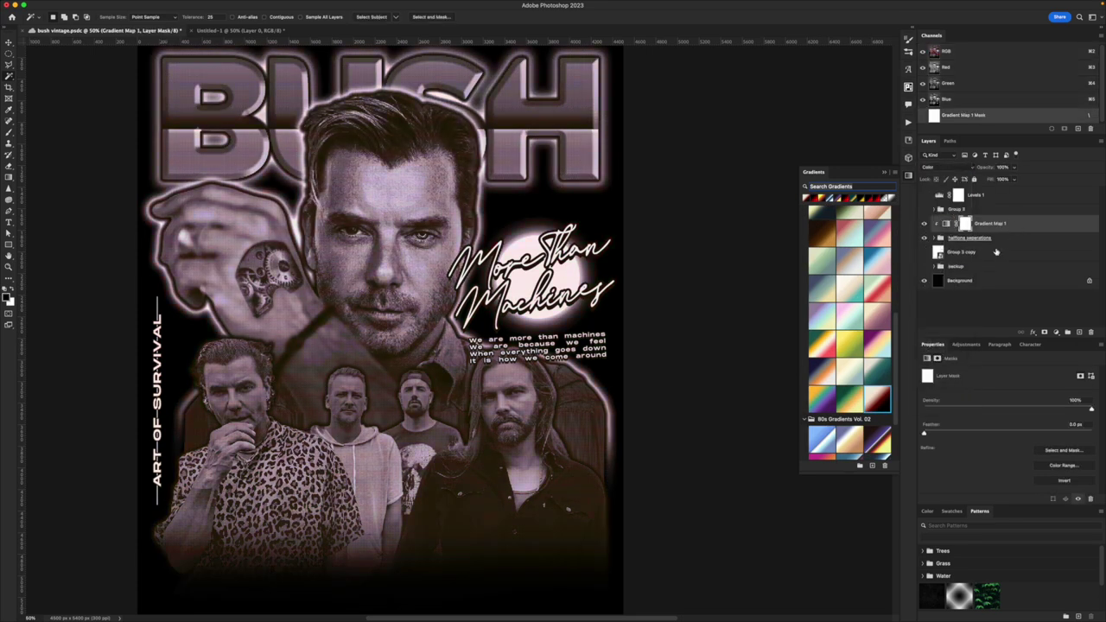
Enlarge the gradient map's settings area and try several Vintage gradient presets on it
{"action": "left_click_drag", "start_coordinate": [1007, 339], "coordinate": [1007, 245]}
{"action": "left_click", "coordinate": [985, 423]}
{"action": "left_click", "coordinate": [1012, 422]}
{"action": "left_click", "coordinate": [1012, 411]}
{"action": "left_click", "coordinate": [1026, 370]}
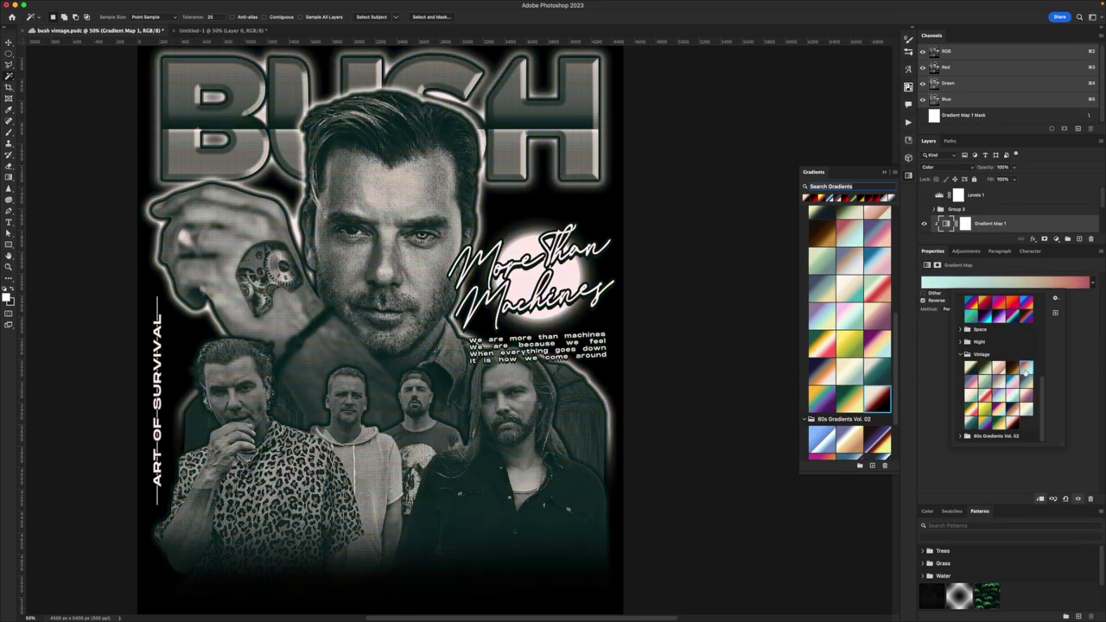
{"action": "left_click", "coordinate": [985, 409]}
{"action": "left_click", "coordinate": [969, 424]}
{"action": "left_click", "coordinate": [1012, 423]}
Apply the dark purple, red and yellow preset from 80s Gradients Vol. 02 to Gradient Map 1
{"action": "left_click", "coordinate": [961, 436]}
{"action": "scroll", "coordinate": [976, 430], "scroll_direction": "down", "scroll_amount": 2}
{"action": "left_click", "coordinate": [999, 423]}
{"action": "left_click", "coordinate": [1000, 437]}
{"action": "left_click", "coordinate": [1015, 437]}
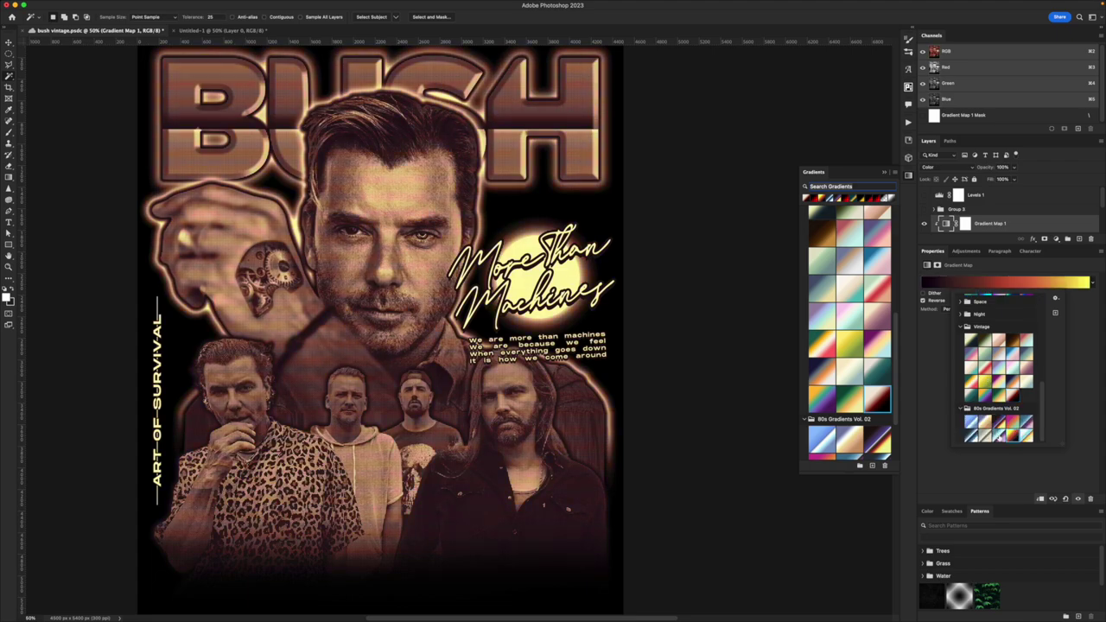
{"action": "left_click", "coordinate": [910, 296]}
Try brushing on the Gradient Map 1 mask over the main portrait's eye to reveal its teal color
{"action": "key", "text": "b"}
{"action": "scroll", "coordinate": [416, 231], "scroll_direction": "up", "scroll_amount": 2}
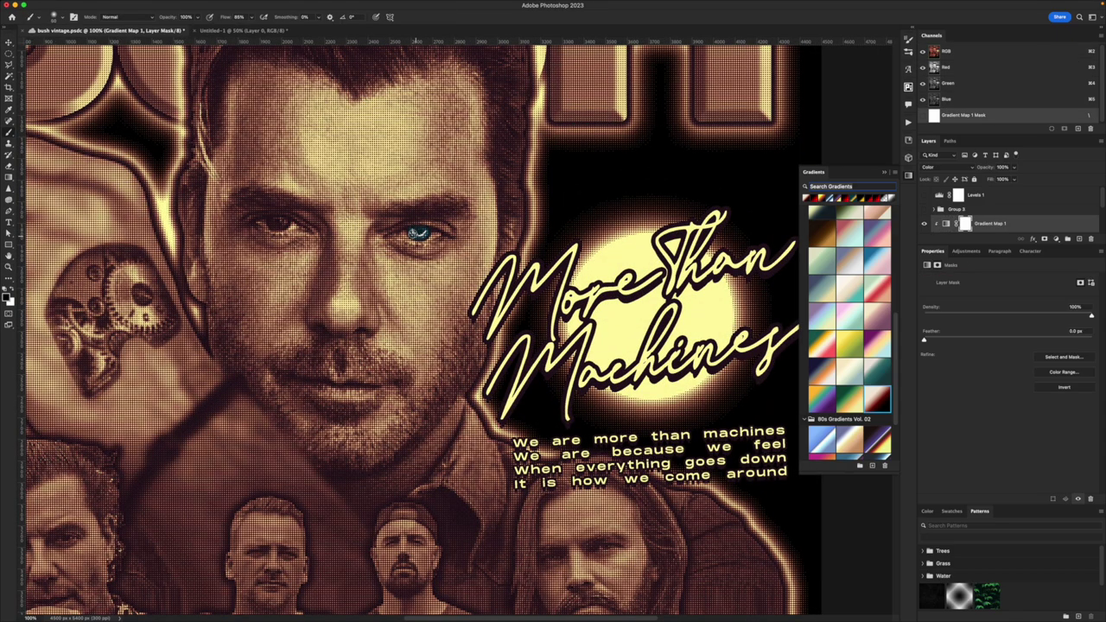
{"action": "scroll", "coordinate": [415, 231], "scroll_direction": "down", "scroll_amount": 2}
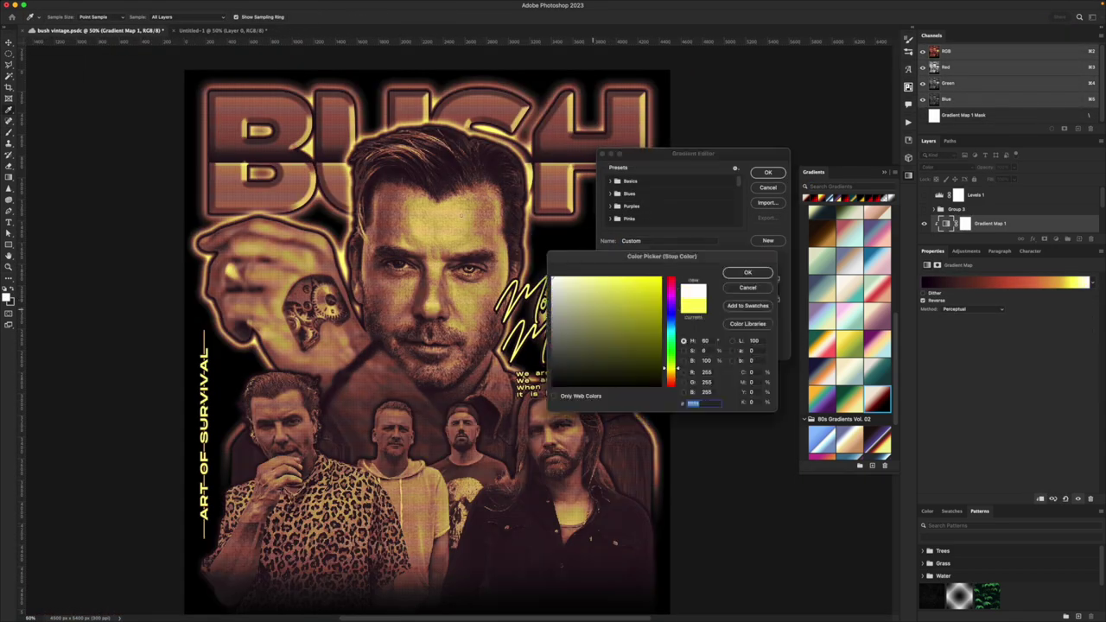
Change the gradient's yellow end color to near-white and adjust the positions of its color stops
{"action": "left_click", "coordinate": [743, 272]}
{"action": "left_click_drag", "start_coordinate": [624, 300], "coordinate": [623, 300]}
{"action": "left_click_drag", "start_coordinate": [665, 300], "coordinate": [678, 322]}
{"action": "left_click_drag", "start_coordinate": [656, 300], "coordinate": [649, 300]}
{"action": "left_click_drag", "start_coordinate": [622, 299], "coordinate": [682, 299]}
{"action": "double_click", "coordinate": [683, 300]}
{"action": "key", "text": "Return"}
{"action": "key", "text": "Return"}
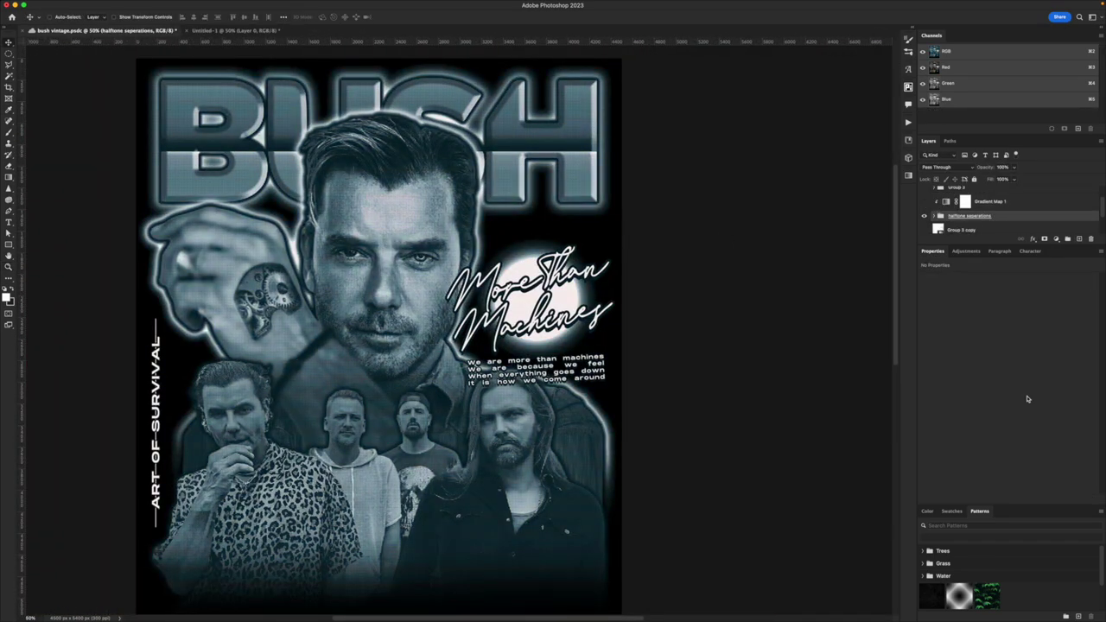
Show the Gradient Map 1 adjustment and examine the recolored halftone dots on the main portrait up close
{"action": "left_click", "coordinate": [924, 202]}
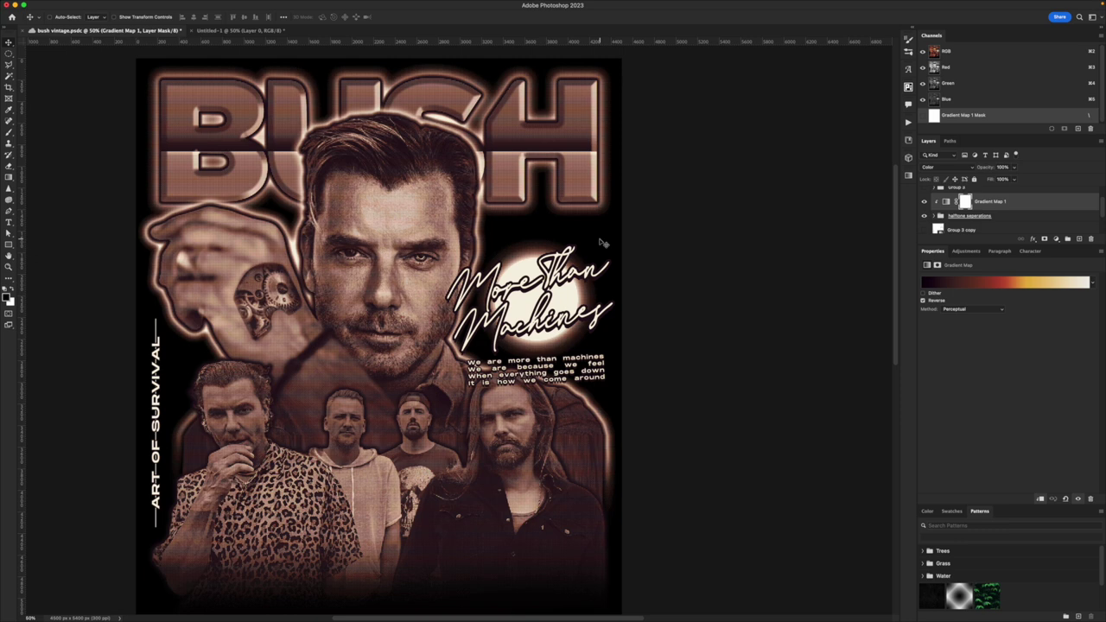
{"action": "left_click_drag", "start_coordinate": [440, 279], "coordinate": [461, 278]}
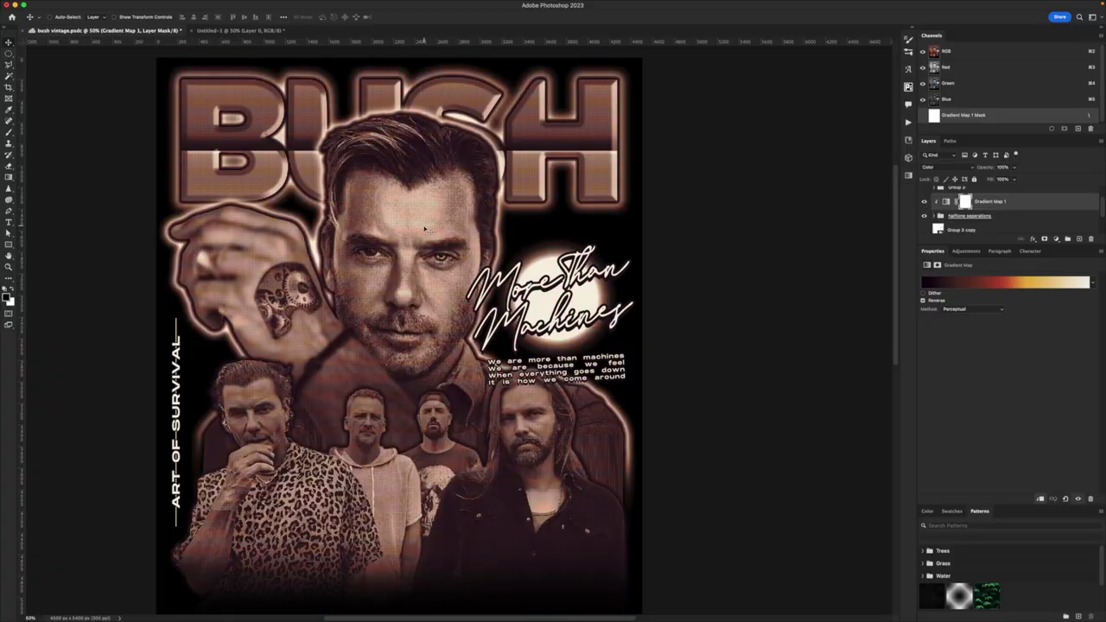
{"action": "key", "text": "z"}
{"action": "left_click", "coordinate": [476, 216]}
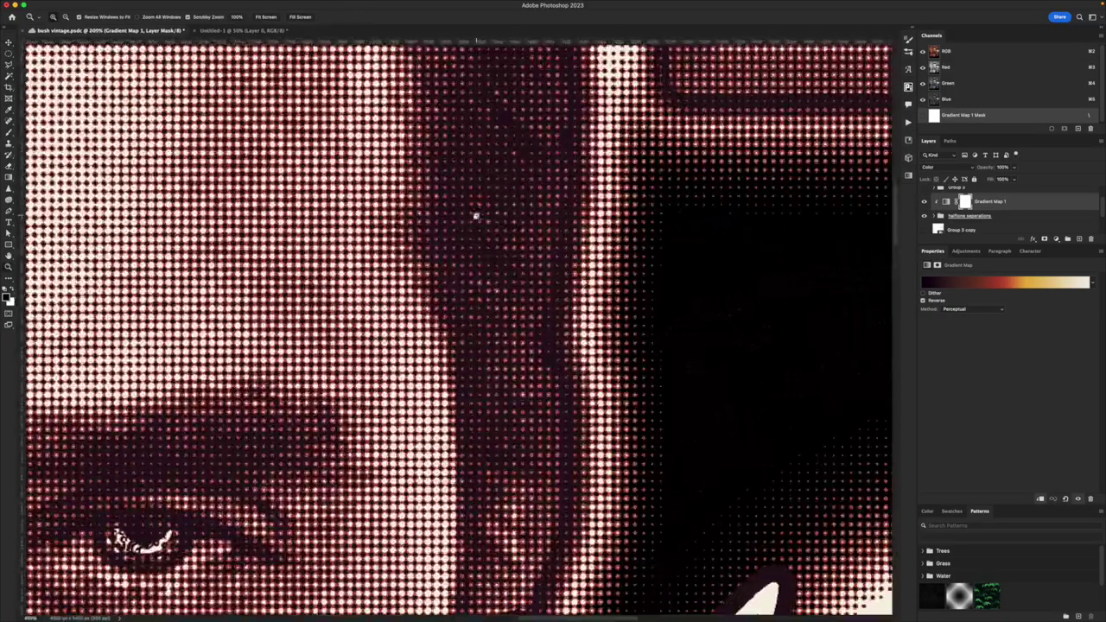
{"action": "left_click_drag", "start_coordinate": [477, 216], "coordinate": [758, 157]}
{"action": "left_click_drag", "start_coordinate": [130, 432], "coordinate": [758, 63]}
{"action": "left_click", "coordinate": [352, 288], "text": "alt"}
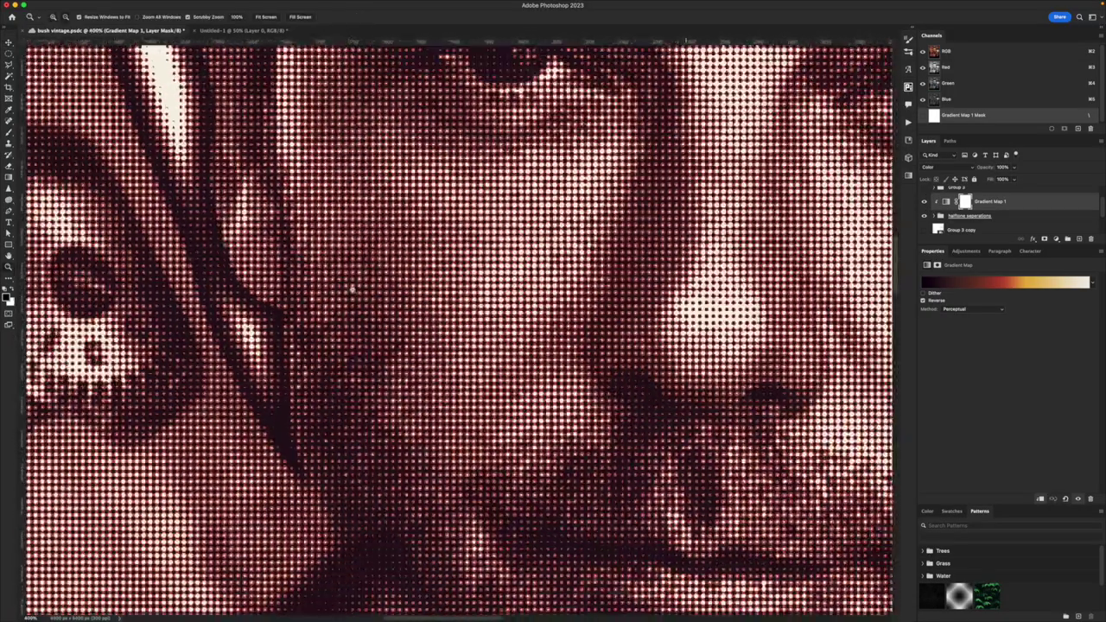
{"action": "scroll", "coordinate": [352, 289], "scroll_direction": "up", "scroll_amount": 15}
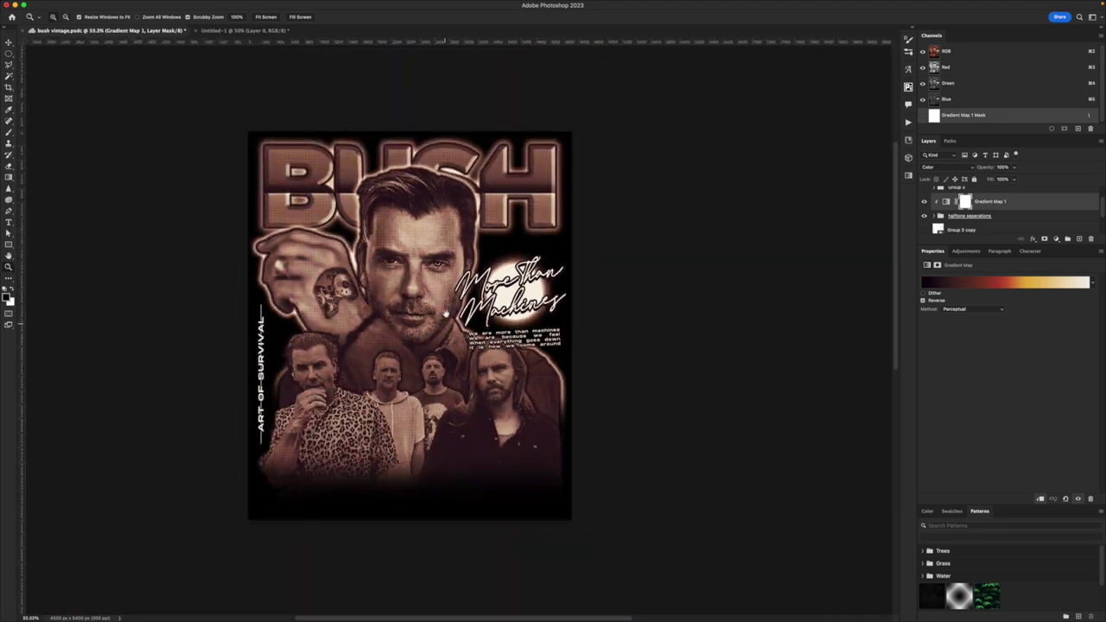
{"action": "left_click_drag", "start_coordinate": [446, 314], "coordinate": [441, 343]}
{"action": "left_click", "coordinate": [442, 335]}
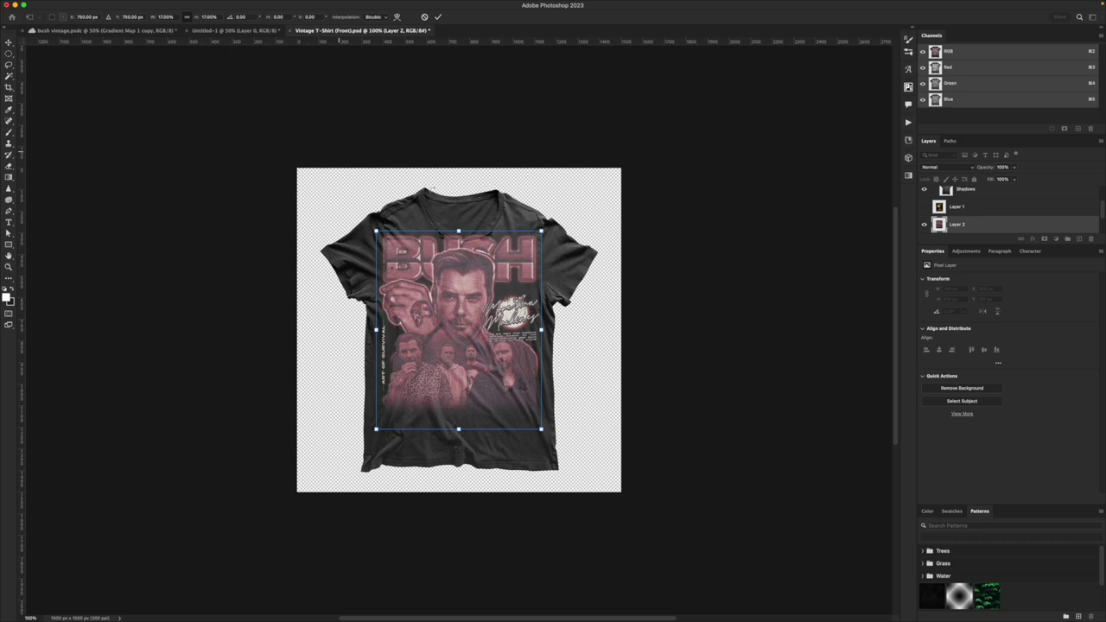
Place the poster on the Vintage T-Shirt (Front) mockup at 17% scale, move it lower, and shrink it to about 87%
{"action": "key", "text": "Return"}
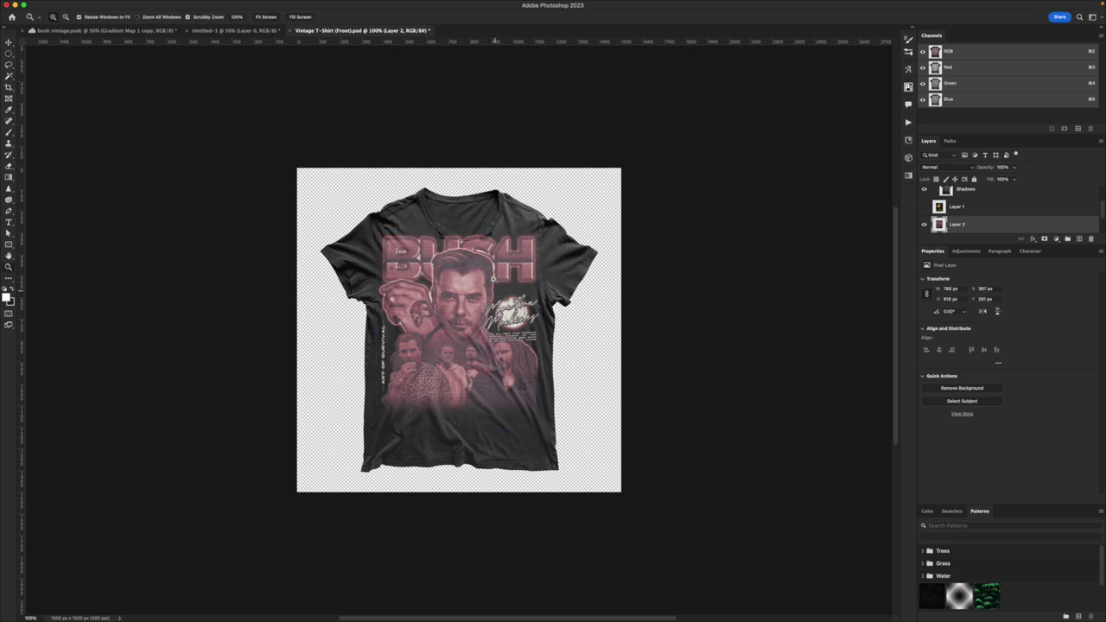
{"action": "left_click_drag", "start_coordinate": [417, 270], "coordinate": [417, 272]}
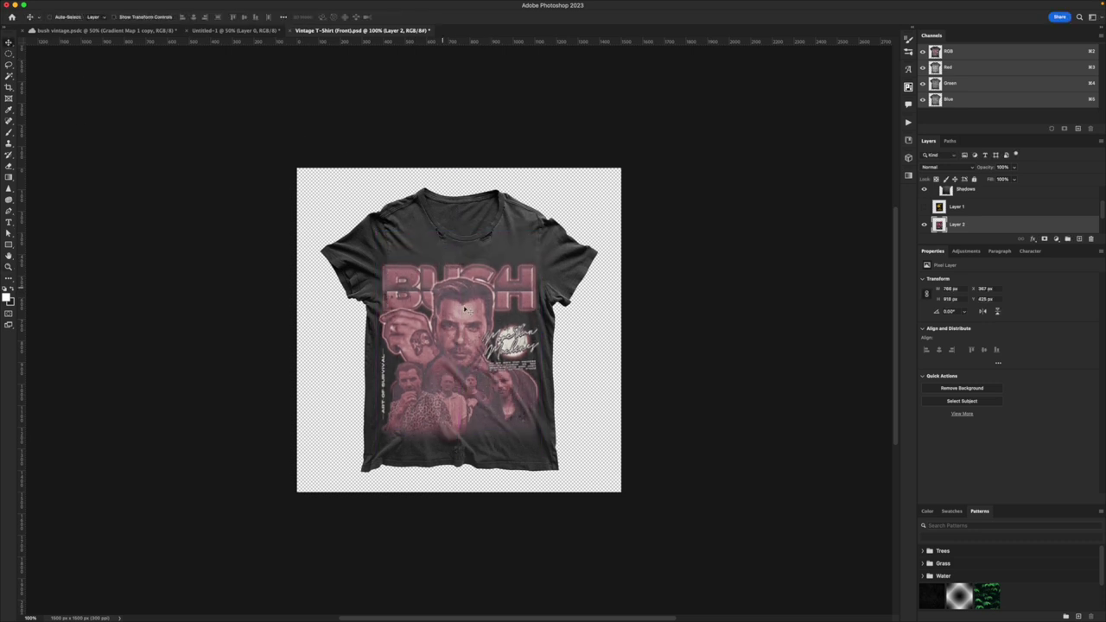
{"action": "key", "text": "ctrl+t"}
{"action": "left_click_drag", "start_coordinate": [543, 260], "coordinate": [532, 273]}
{"action": "left_click_drag", "start_coordinate": [500, 313], "coordinate": [504, 299]}
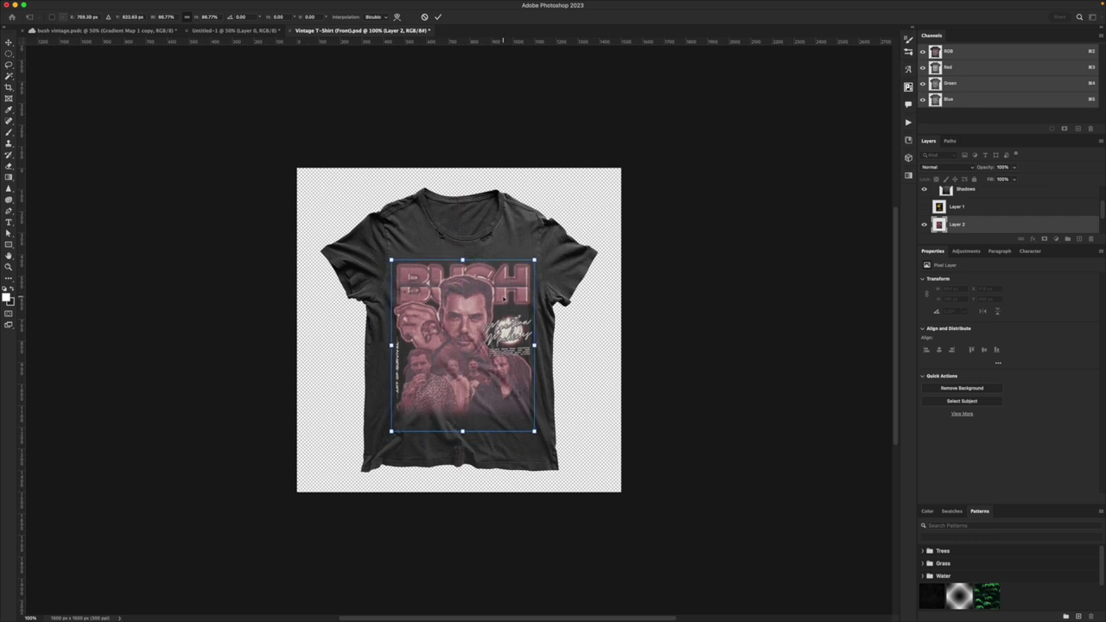
{"action": "key", "text": "Return"}
{"action": "key", "text": "ctrl+plus"}
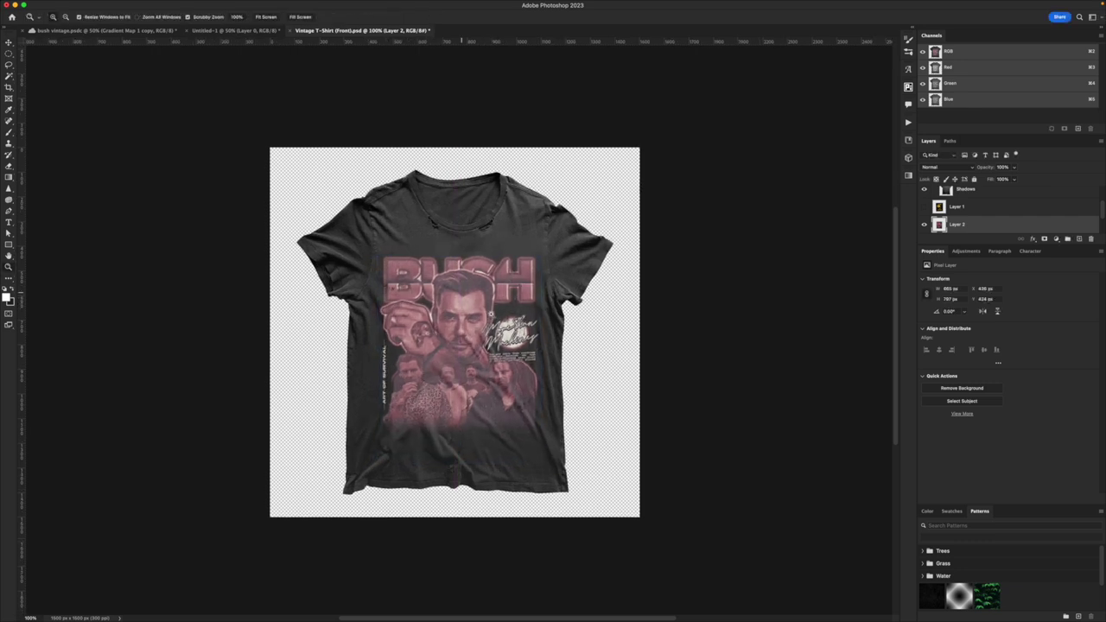